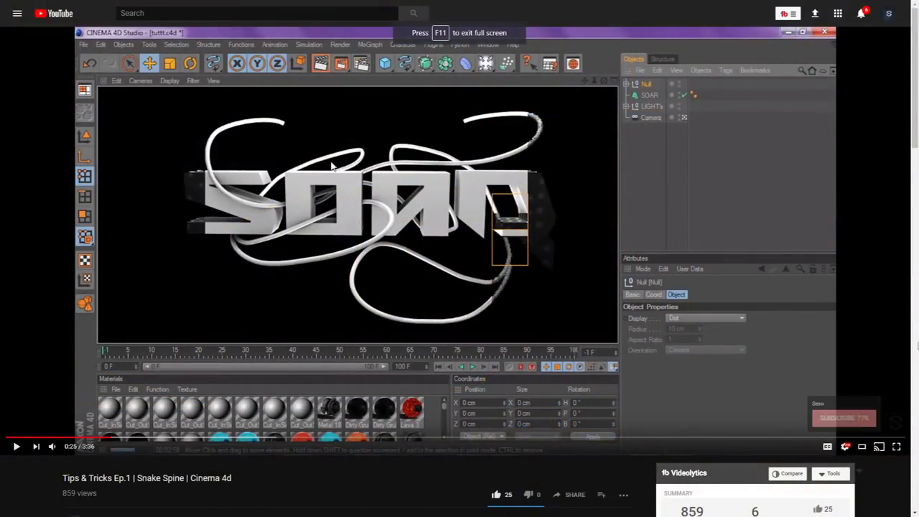
pyautogui.scroll(-3, 916, 87)
pyautogui.moveTo(916, 86); pyautogui.dragTo(915, 123)
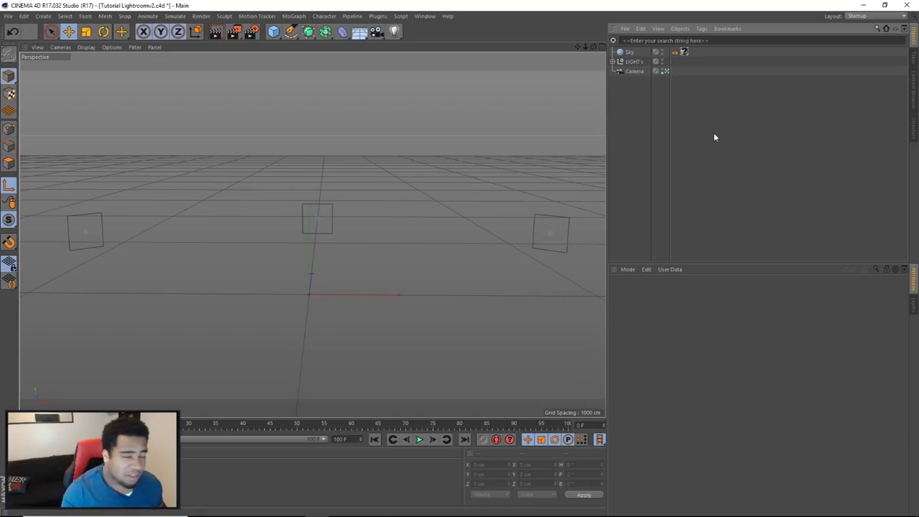
# Step: Set the render output size to 3000 by 1000 pixels and close the render settings
pyautogui.click(251, 31)
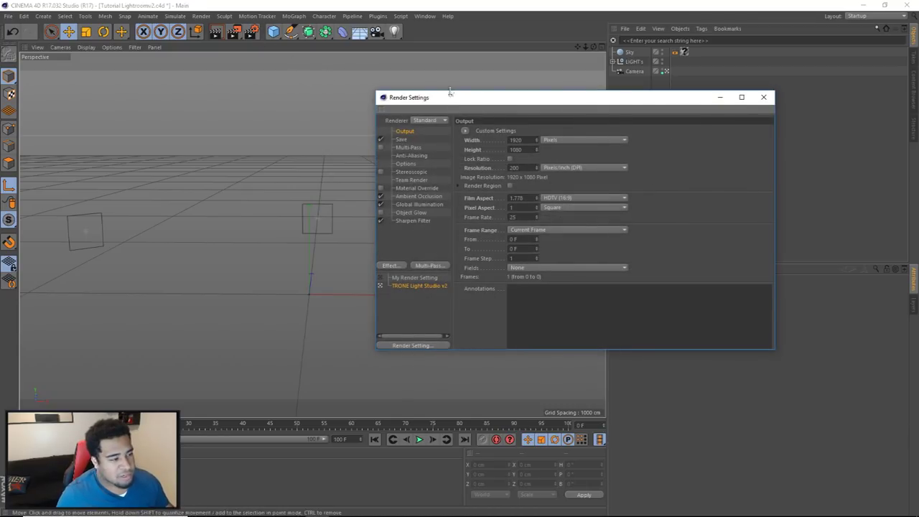
pyautogui.moveTo(454, 99); pyautogui.dragTo(450, 81)
pyautogui.click(512, 122)
pyautogui.write('3000')
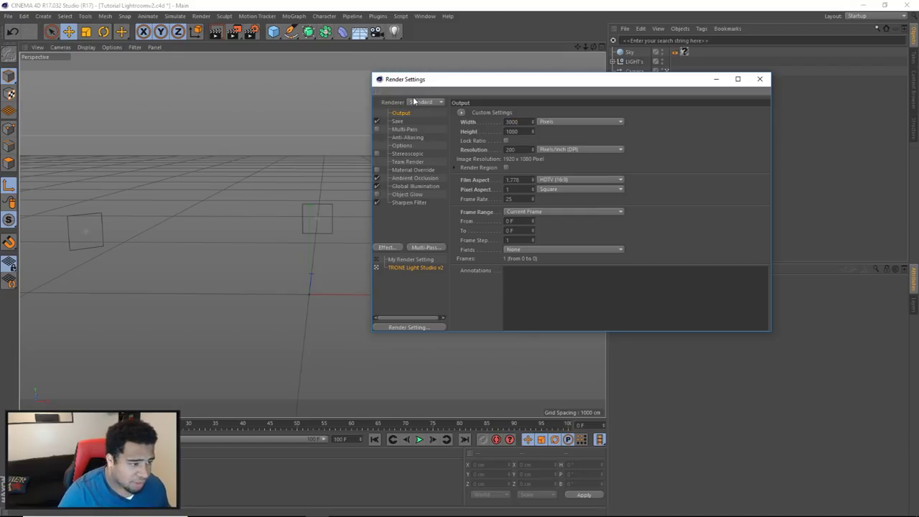
pyautogui.press('Return')
pyautogui.click(512, 133)
pyautogui.moveTo(525, 133); pyautogui.dragTo(475, 135)
pyautogui.write('1000')
pyautogui.press('Return')
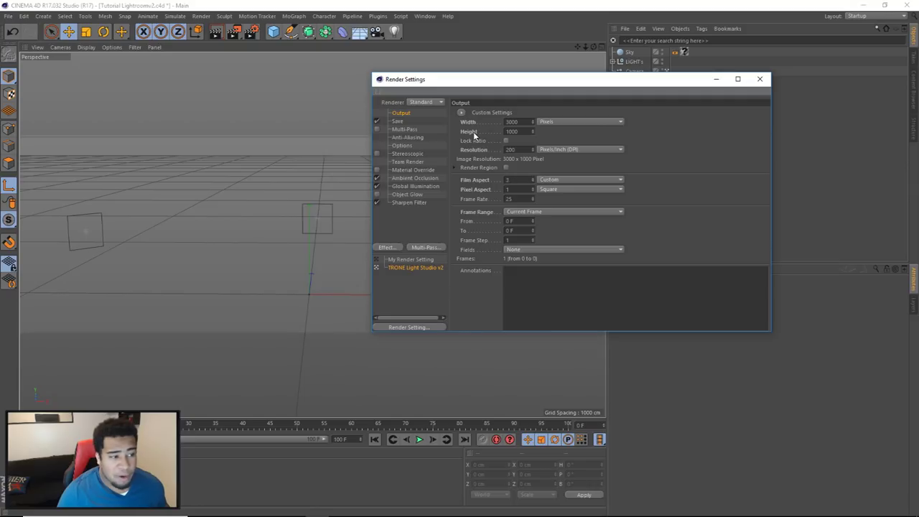
pyautogui.click(759, 79)
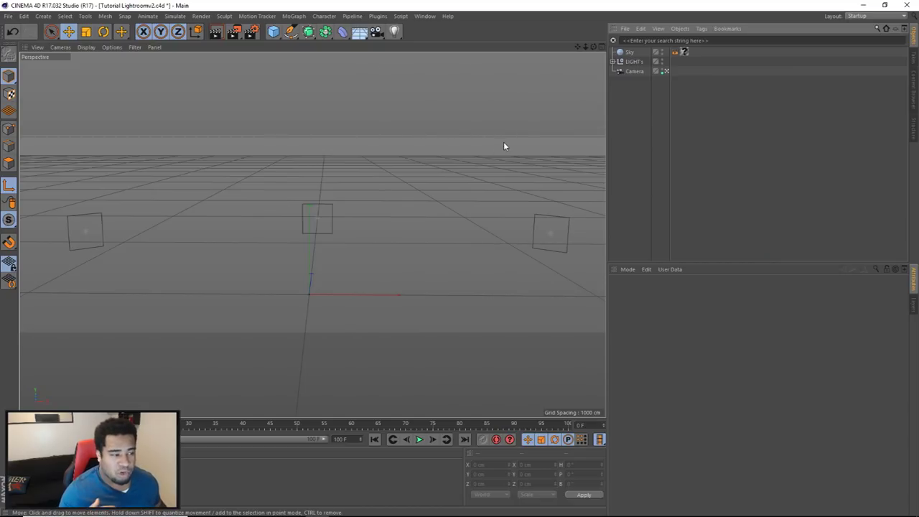
# Step: Test-render the scene in the Picture Viewer without overwriting 123.png, and close the viewer
pyautogui.click(234, 33)
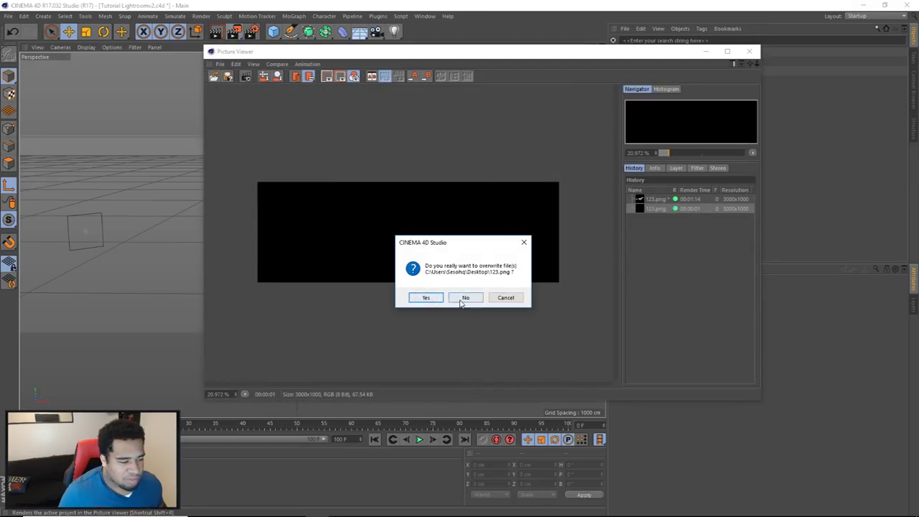
pyautogui.click(467, 299)
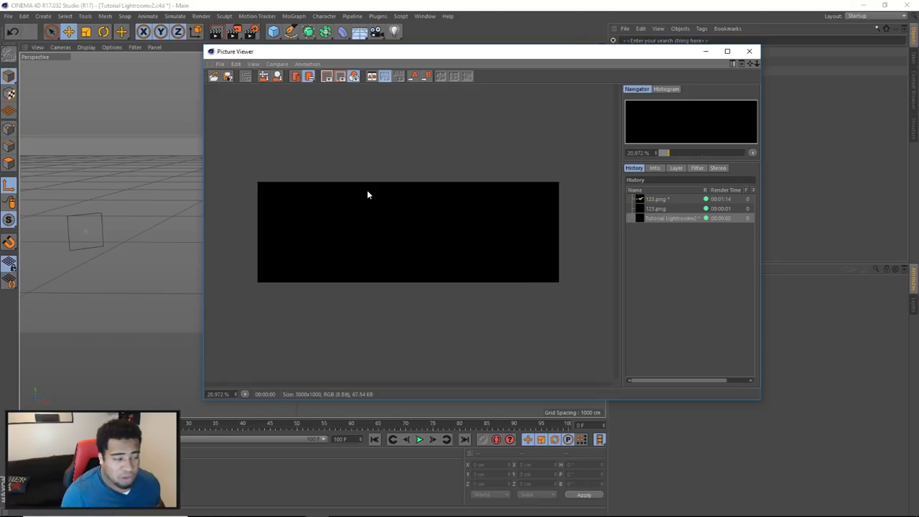
pyautogui.click(748, 51)
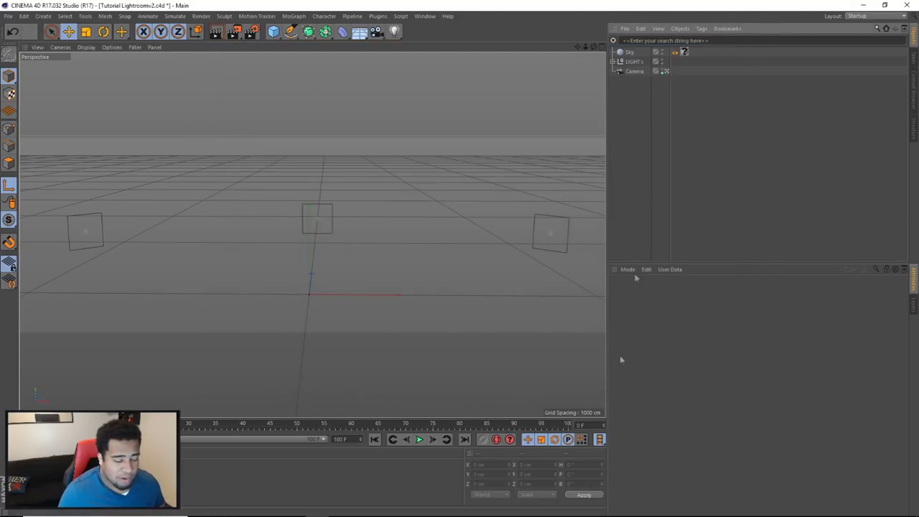
# Step: Switch to Photoshop and compare the White 3D.psd banner with the Render group hidden and shown
pyautogui.click(574, 512)
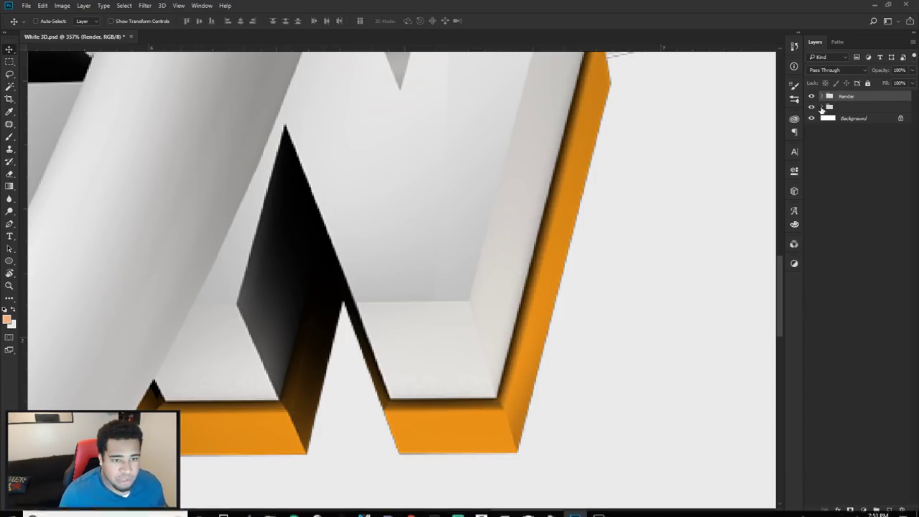
pyautogui.keyDown('alt'); pyautogui.scroll(-8, 663, 181); pyautogui.keyUp('alt')
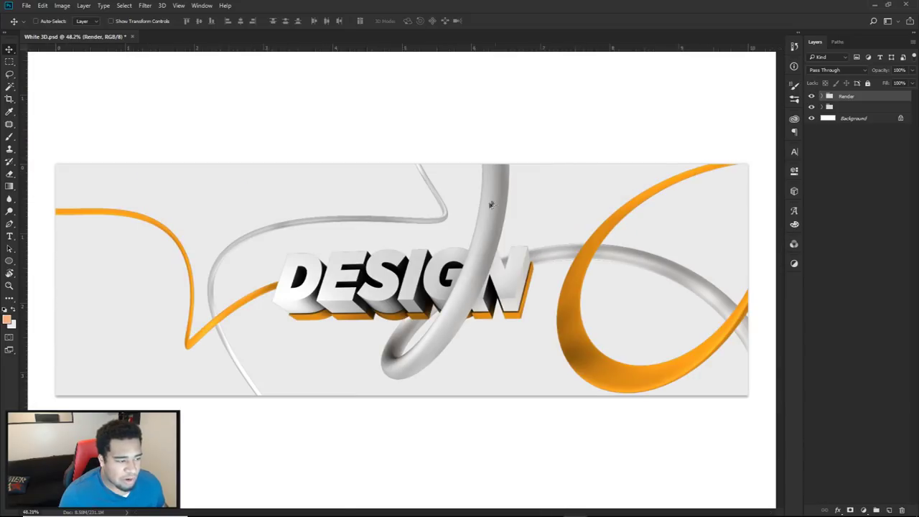
pyautogui.keyDown('alt'); pyautogui.scroll(1, 489, 207); pyautogui.keyUp('alt')
pyautogui.click(812, 96)
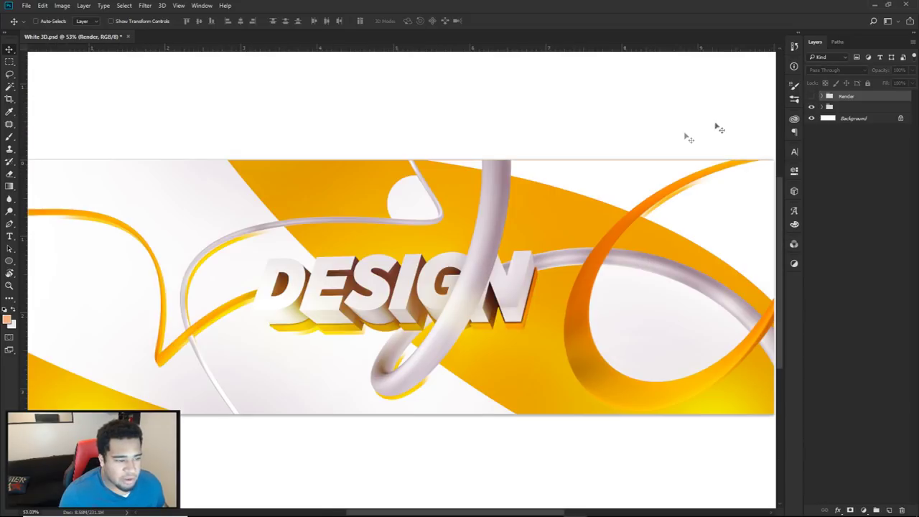
pyautogui.click(811, 96)
# Step: Examine the unbox copy layer's bounds inside the Render group with Free Transform, and return to Cinema 4D
pyautogui.click(821, 96)
pyautogui.click(853, 107)
pyautogui.hotkey('ctrl', 't')
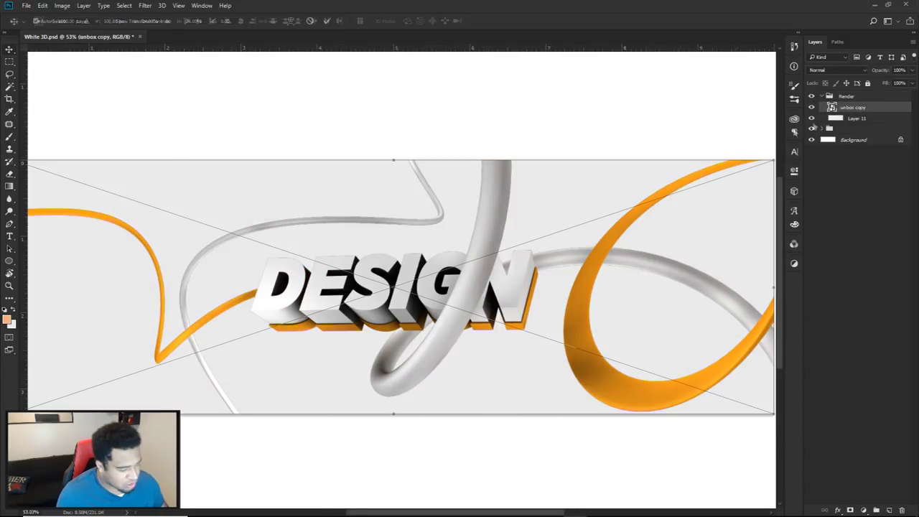
pyautogui.keyDown('alt'); pyautogui.scroll(-2, 510, 280); pyautogui.keyUp('alt')
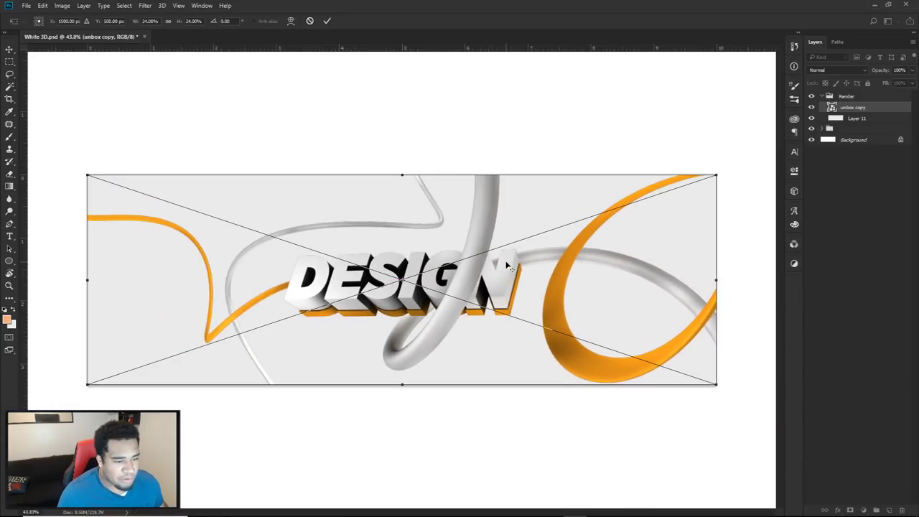
pyautogui.keyDown('alt'); pyautogui.scroll(1, 509, 267); pyautogui.keyUp('alt')
pyautogui.click(329, 21)
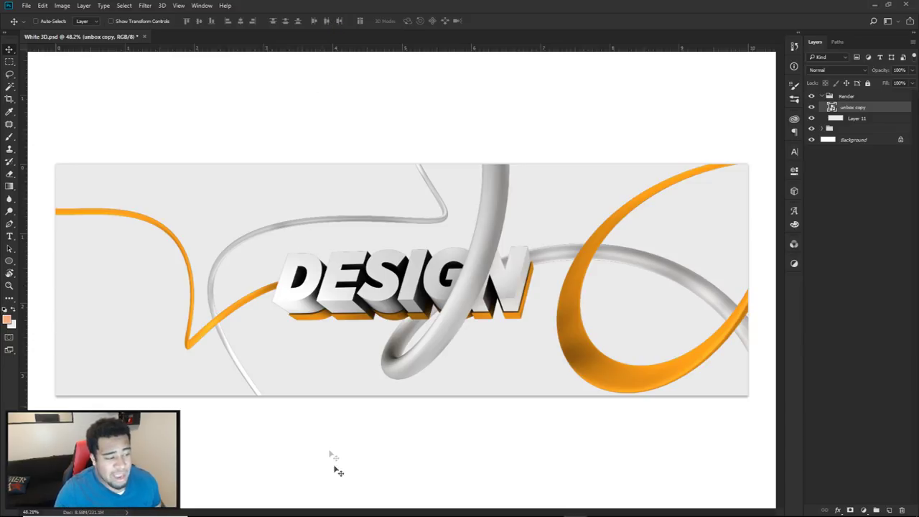
pyautogui.click(317, 506)
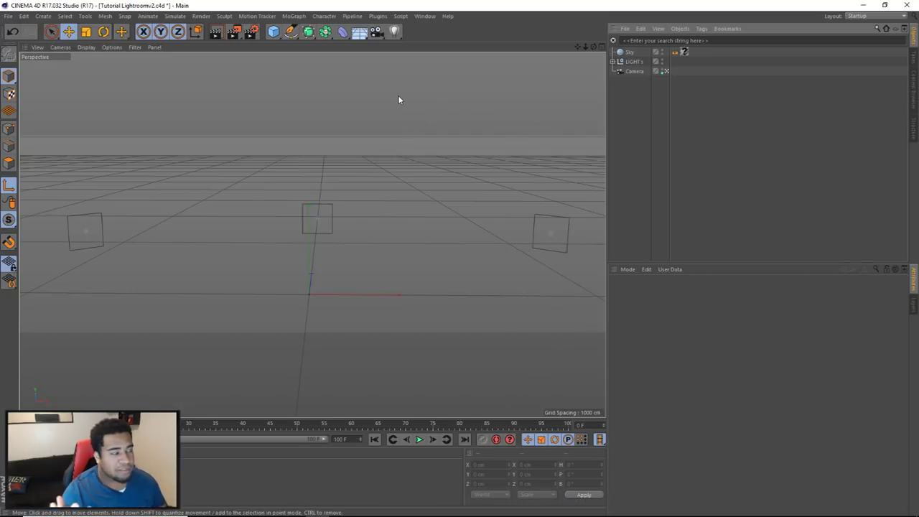
# Step: Add a MoText object reading DESIGN with its alignment set to Middle
pyautogui.click(294, 15)
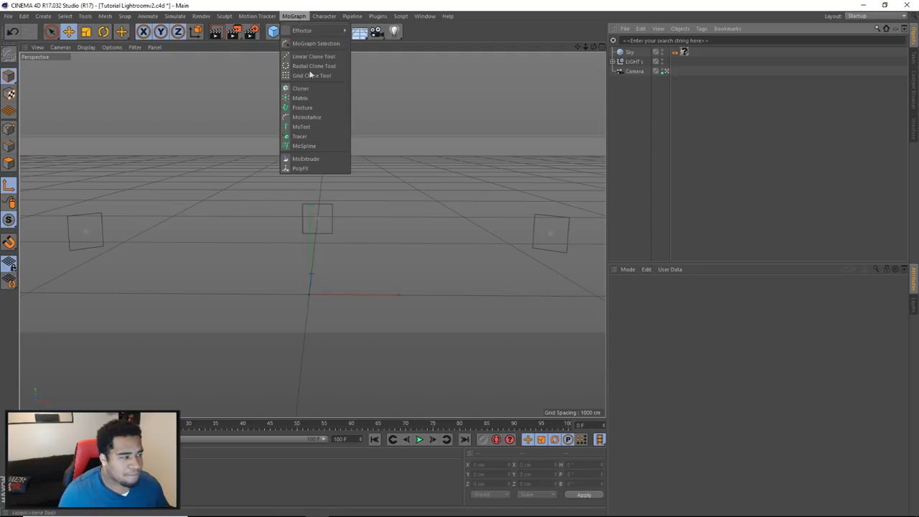
pyautogui.click(299, 127)
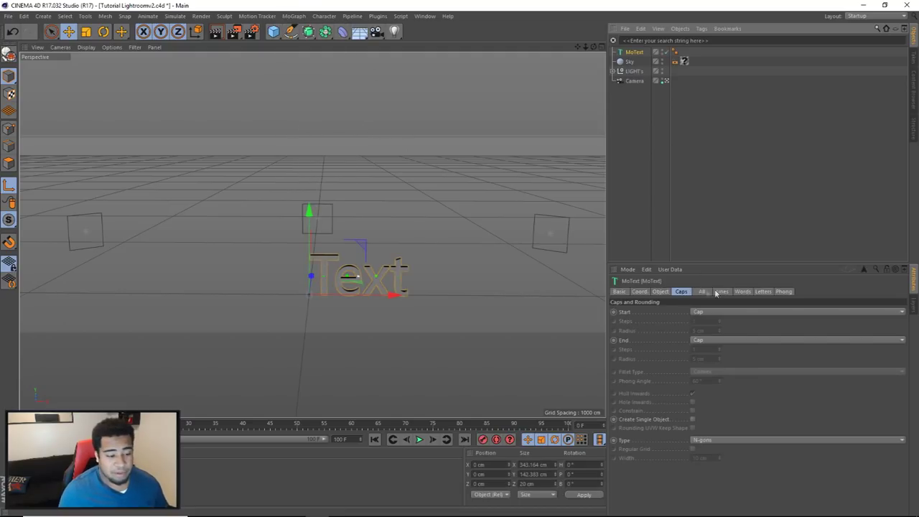
pyautogui.click(660, 292)
pyautogui.write('DESIGN')
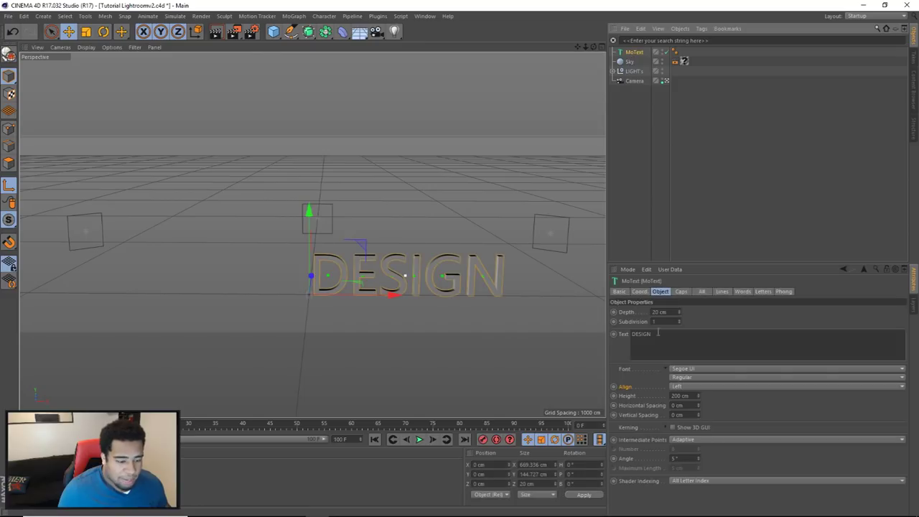
pyautogui.click(679, 386)
pyautogui.click(679, 402)
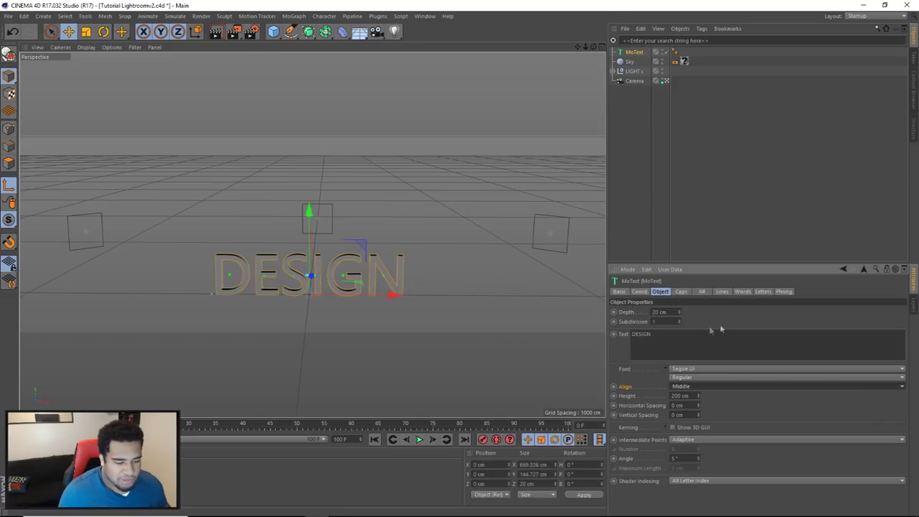
# Step: Set the depth of the DESIGN text to 130 cm
pyautogui.doubleClick(661, 311)
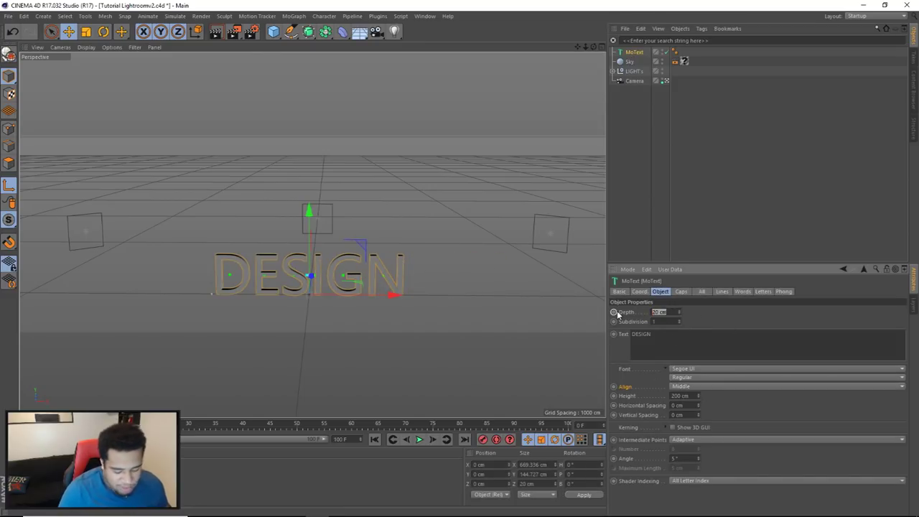
pyautogui.write('13')
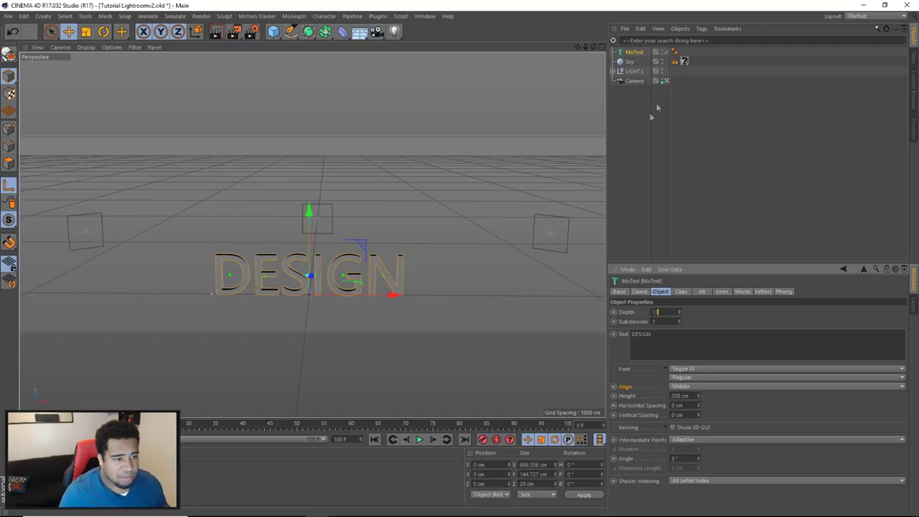
pyautogui.click(665, 80)
pyautogui.moveTo(594, 47); pyautogui.dragTo(590, 48)
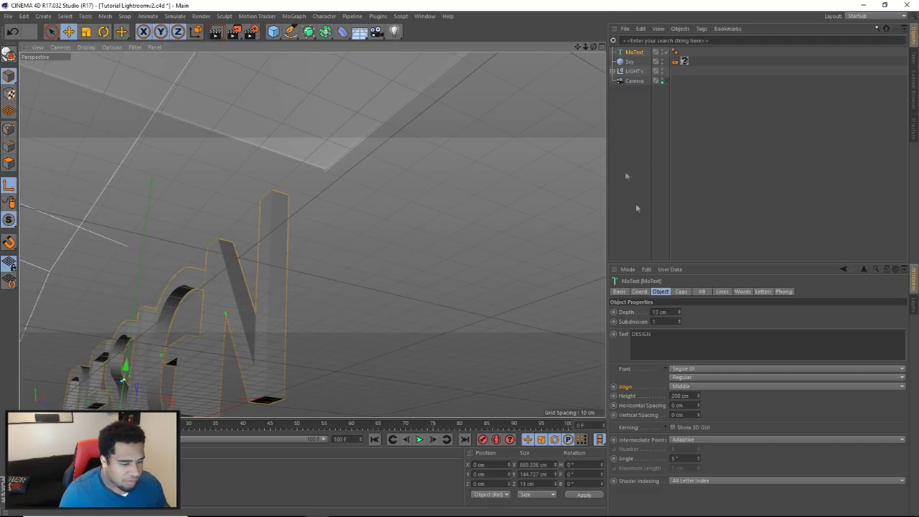
pyautogui.moveTo(668, 312); pyautogui.dragTo(580, 297)
pyautogui.write('150')
pyautogui.press('Return')
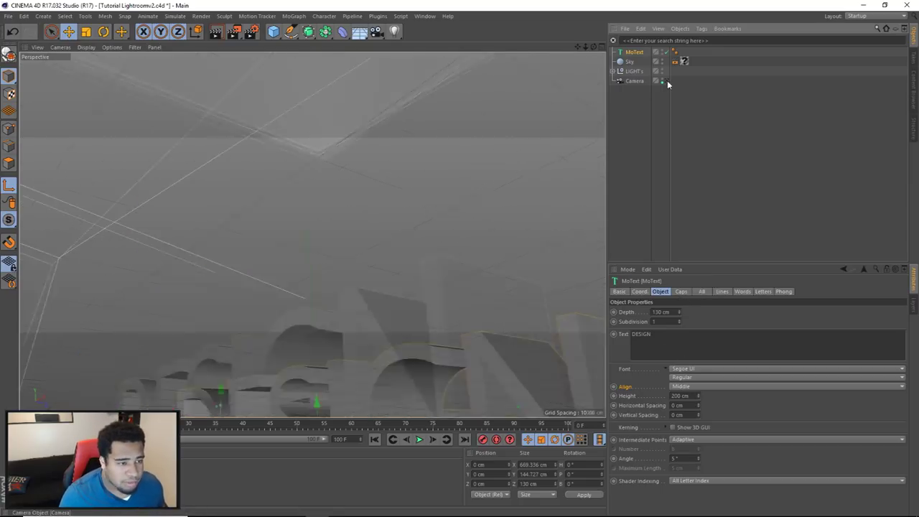
# Step: Change the DESIGN text's font to Gotham Narrow Ultra
pyautogui.click(688, 370)
pyautogui.scroll(15, 701, 322)
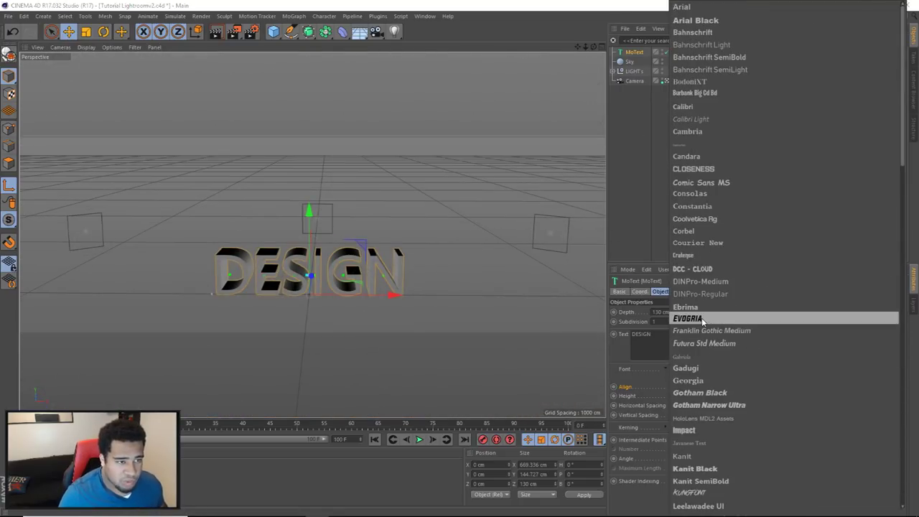
pyautogui.click(711, 405)
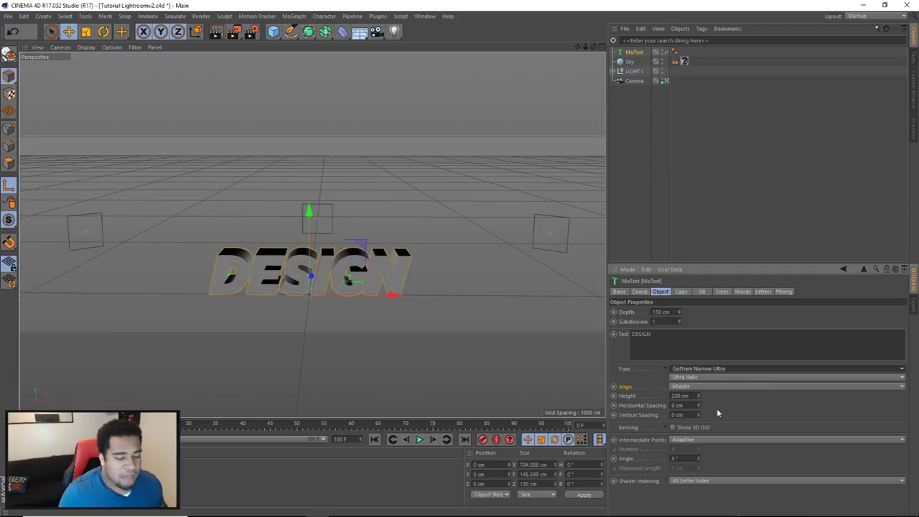
# Step: Raise the DESIGN text to about Y 151 cm and shift it to about X 10 cm
pyautogui.click(70, 32)
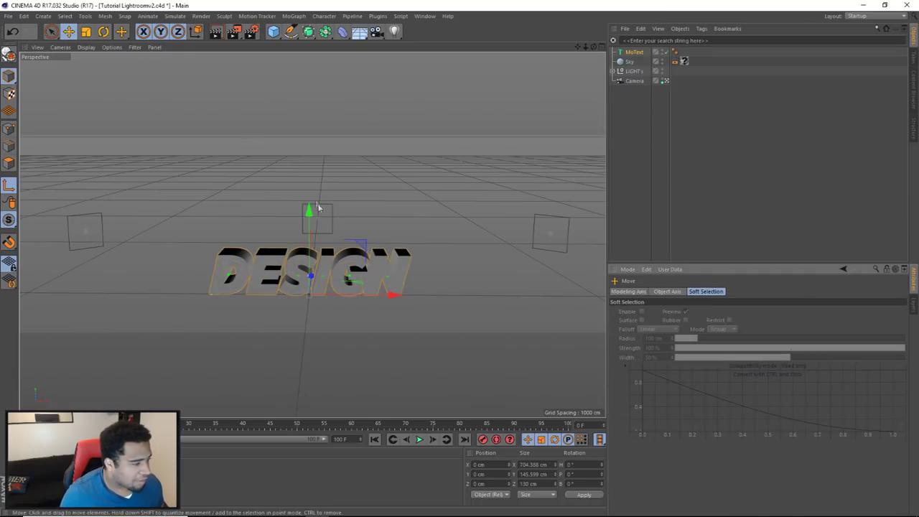
pyautogui.moveTo(309, 208); pyautogui.dragTo(309, 183)
pyautogui.moveTo(333, 253); pyautogui.dragTo(336, 253)
# Step: Rotate the DESIGN text to about H -15.4°, P -20.9°, B -5.1°, and raise it to about Y 171 cm
pyautogui.click(103, 32)
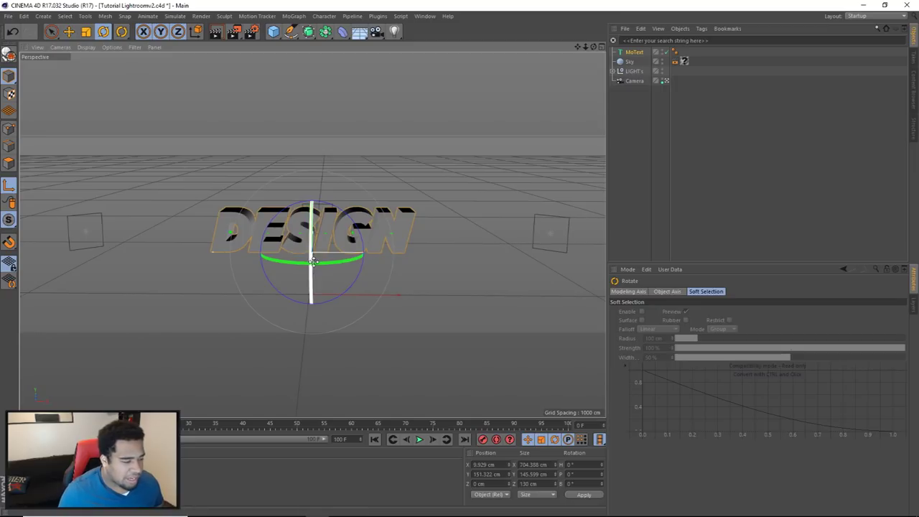
pyautogui.moveTo(318, 285); pyautogui.dragTo(359, 230)
pyautogui.hotkey('ctrl', 'z')
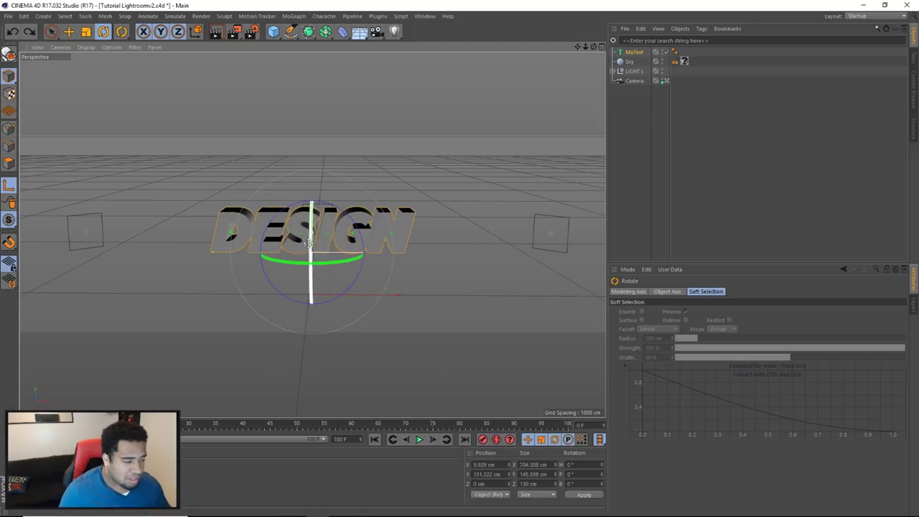
pyautogui.moveTo(311, 253); pyautogui.dragTo(279, 245)
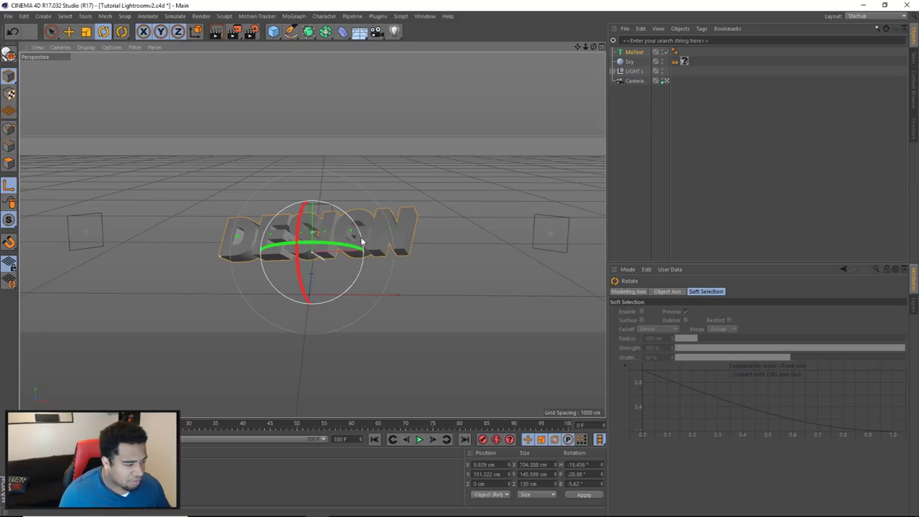
pyautogui.moveTo(362, 243); pyautogui.dragTo(361, 242)
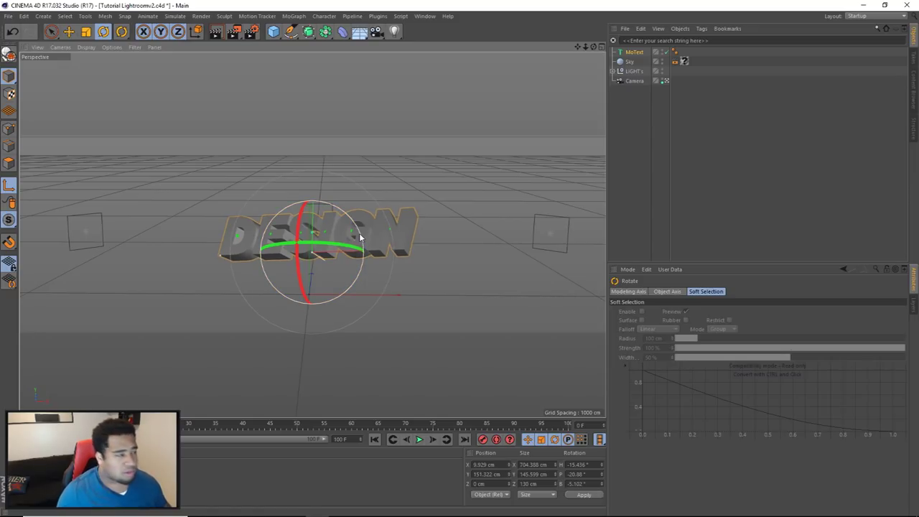
pyautogui.click(69, 32)
pyautogui.moveTo(282, 166); pyautogui.dragTo(283, 160)
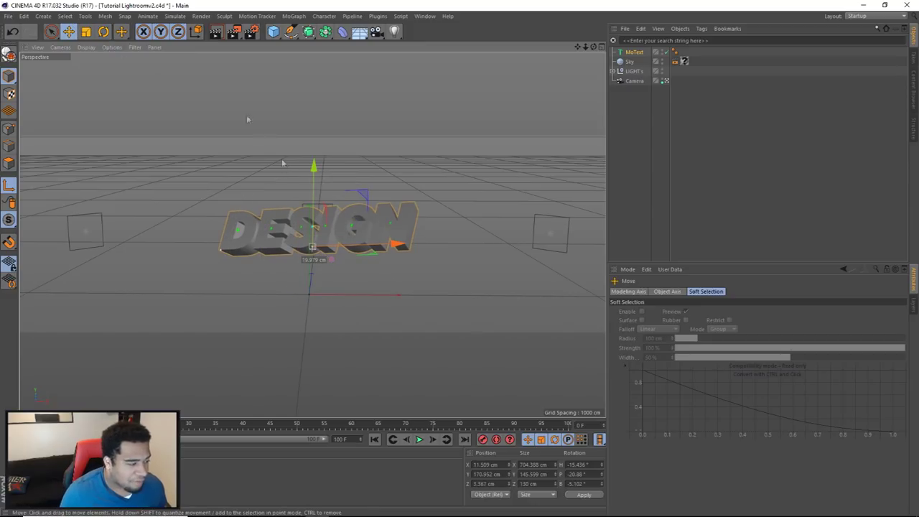
# Step: Adjust the text's rotation to about H -12.2°, P -23.1°, B -4°, and scale it up uniformly to about 891 cm wide
pyautogui.click(105, 33)
pyautogui.moveTo(336, 210); pyautogui.dragTo(322, 213)
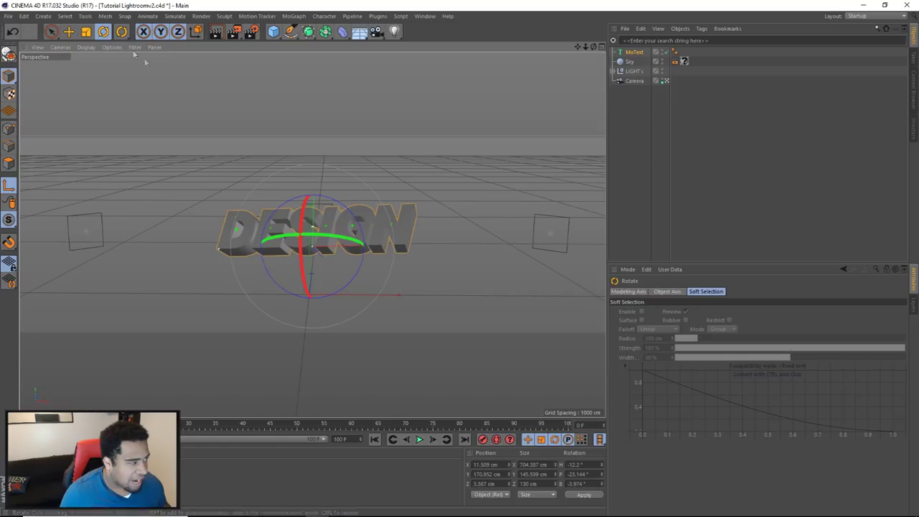
pyautogui.press('t')
pyautogui.moveTo(159, 75); pyautogui.dragTo(434, 178)
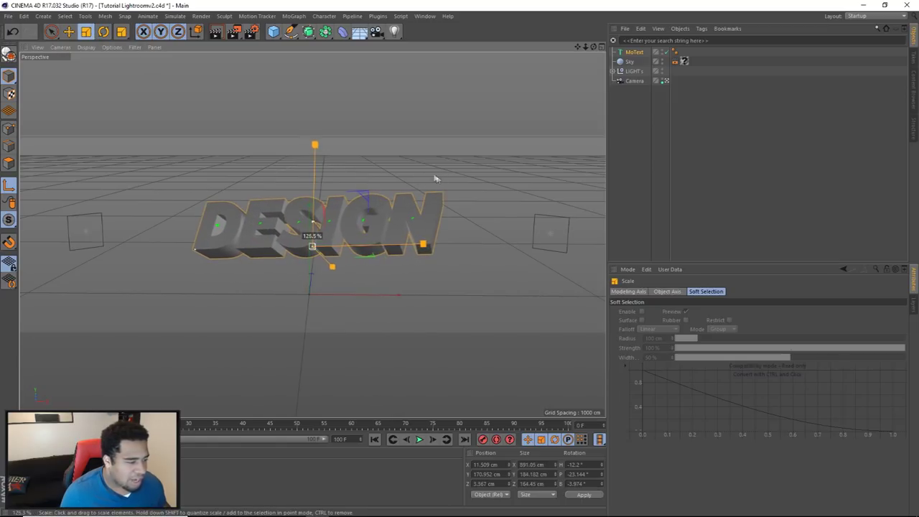
# Step: Refine the text's rotation to about H -11.7°, P -20.9°, B -2.4°, and move it to about X 0, Y 164, Z 2 cm
pyautogui.click(104, 33)
pyautogui.moveTo(342, 221); pyautogui.dragTo(342, 224)
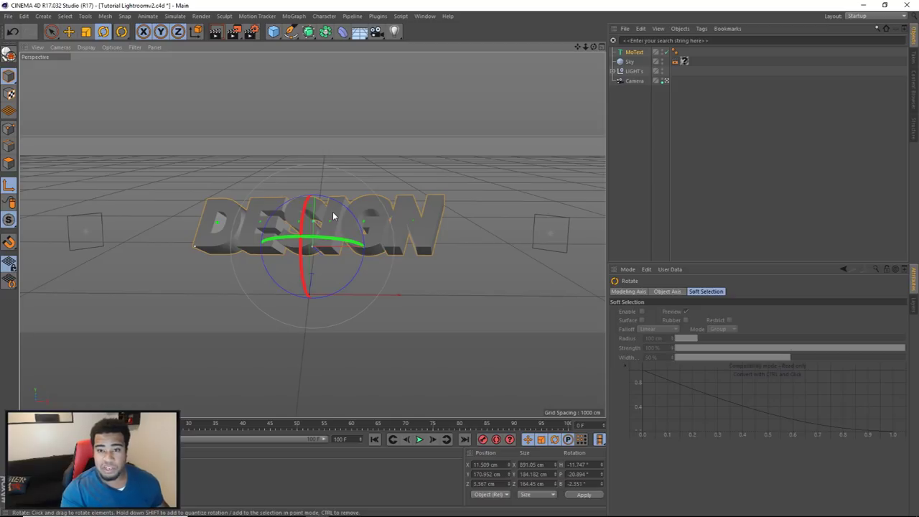
pyautogui.press('e')
pyautogui.moveTo(355, 184); pyautogui.dragTo(353, 190)
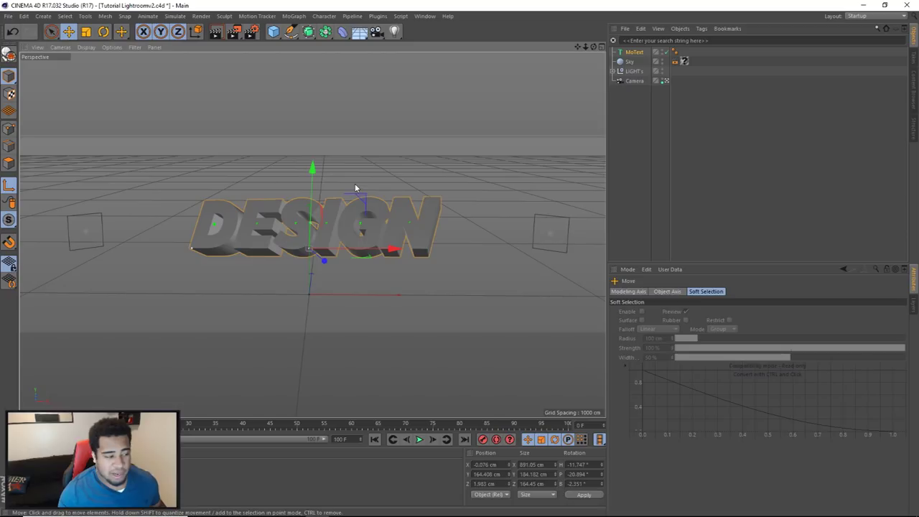
# Step: Duplicate the DESIGN text object by copying and pasting it in place
pyautogui.click(636, 53)
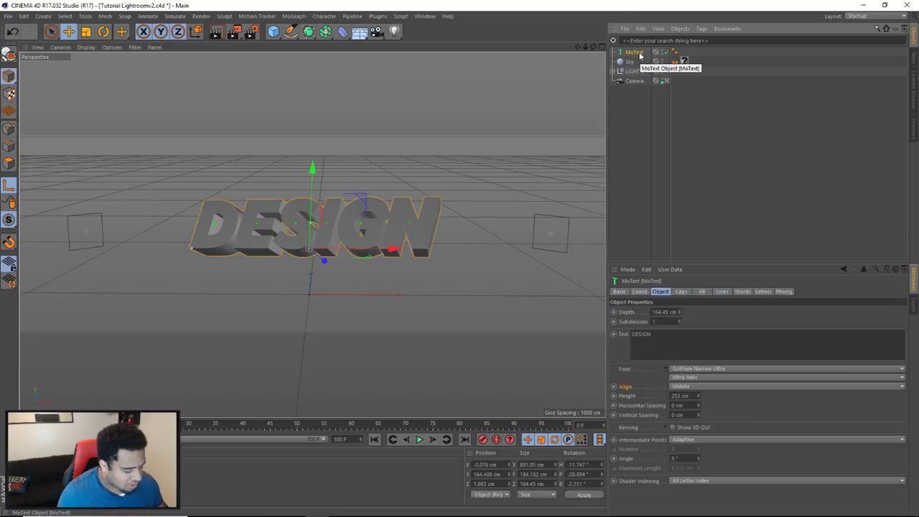
pyautogui.hotkey('ctrl', 'c')
pyautogui.hotkey('ctrl', 'v')
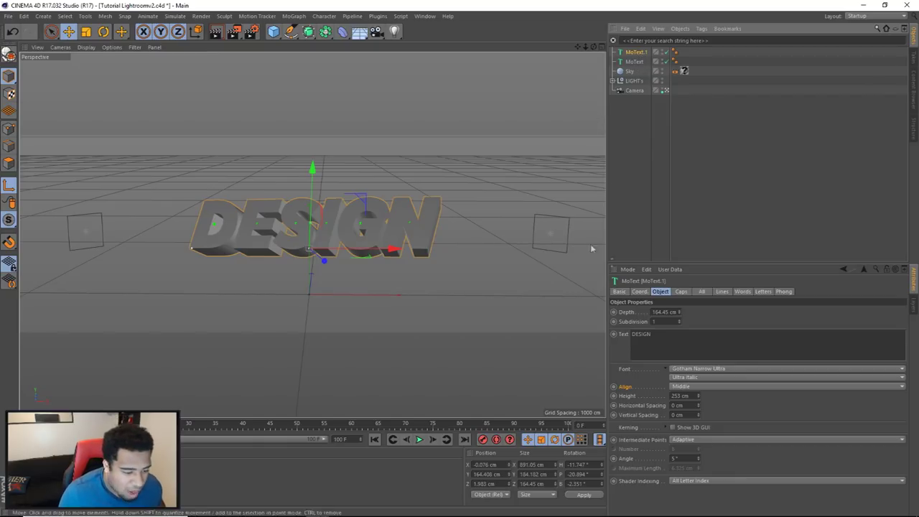
# Step: Leave the scene camera's view and set the duplicated DESIGN text's depth to 35 cm
pyautogui.click(667, 91)
pyautogui.moveTo(594, 47); pyautogui.dragTo(599, 80)
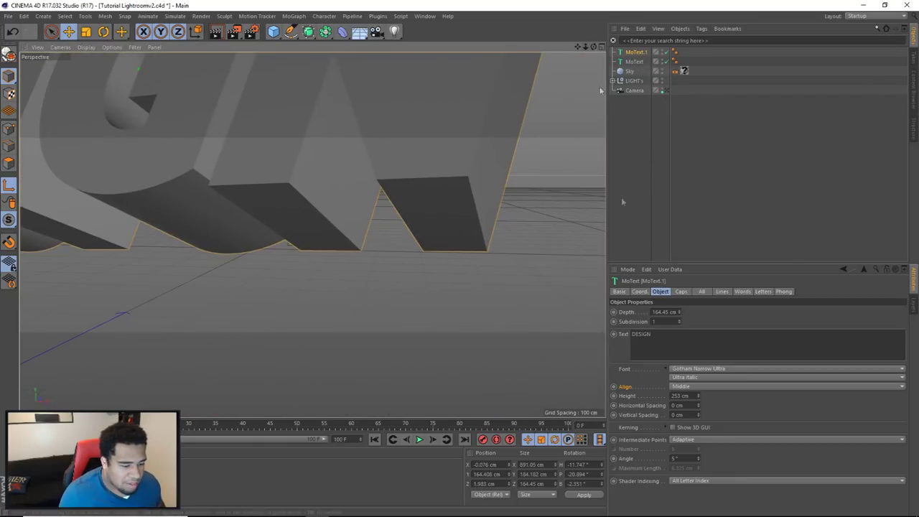
pyautogui.click(665, 312)
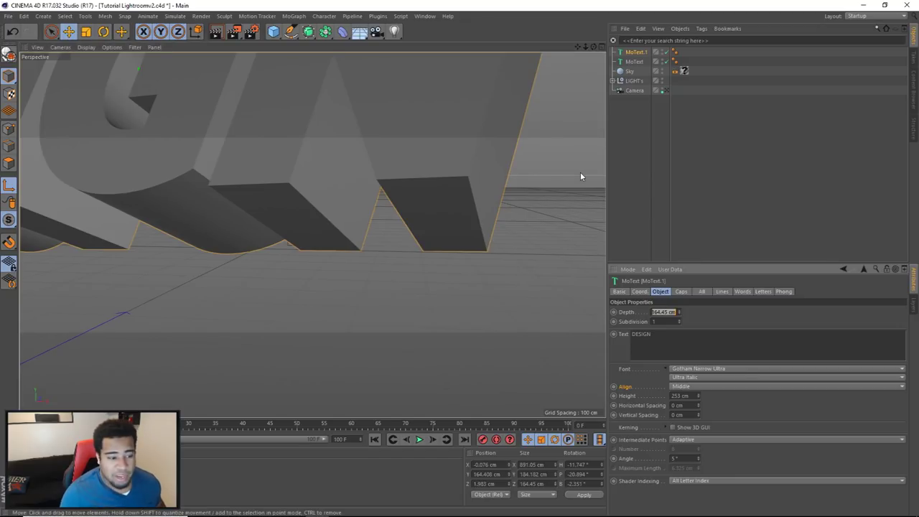
pyautogui.click(632, 54)
pyautogui.moveTo(594, 48); pyautogui.dragTo(640, 183)
pyautogui.click(668, 312)
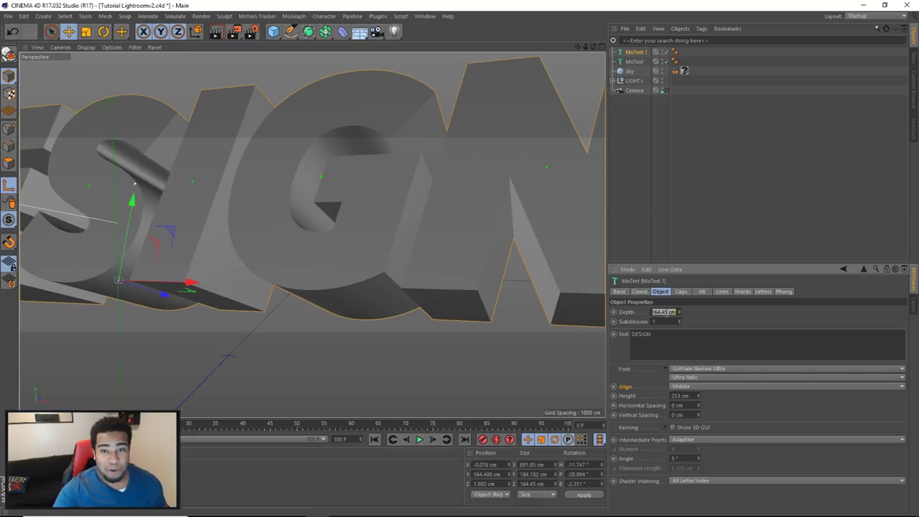
pyautogui.write('35')
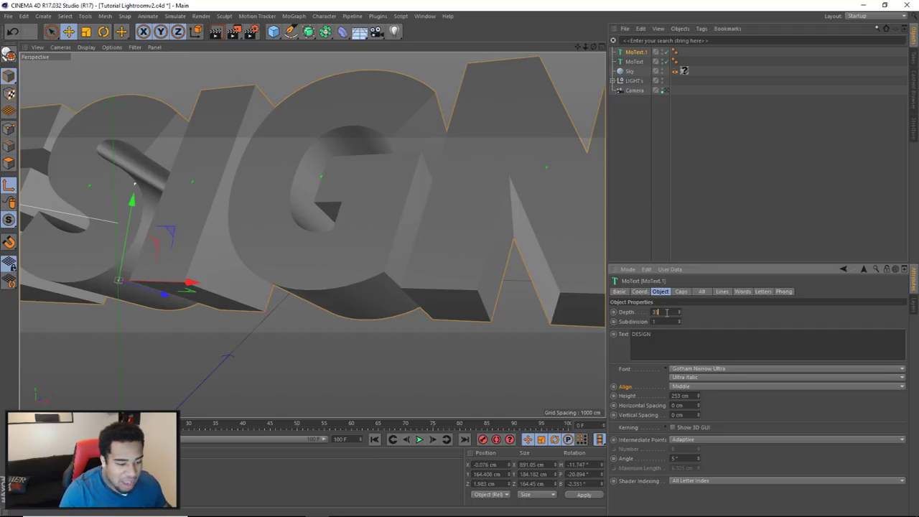
pyautogui.press('Return')
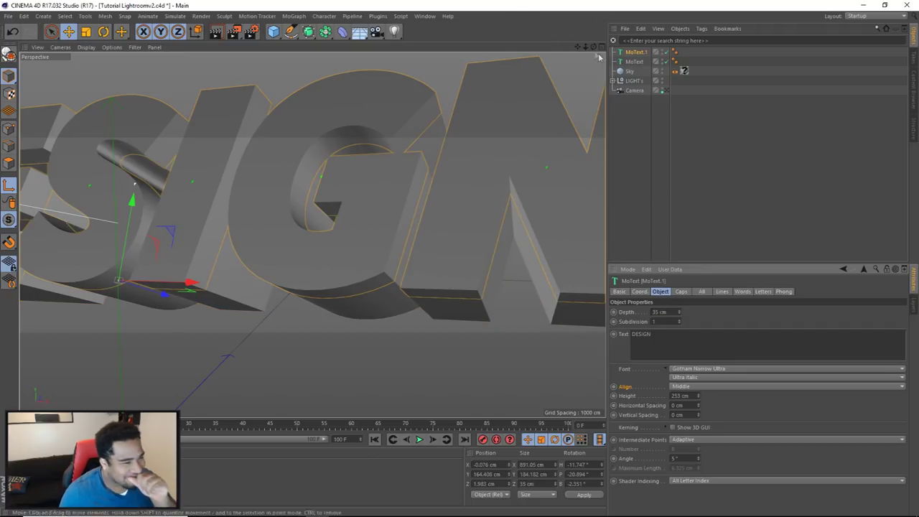
# Step: Try moving the duplicated text about 180 cm forward along its depth axis, and undo the move
pyautogui.moveTo(585, 46); pyautogui.dragTo(545, 47)
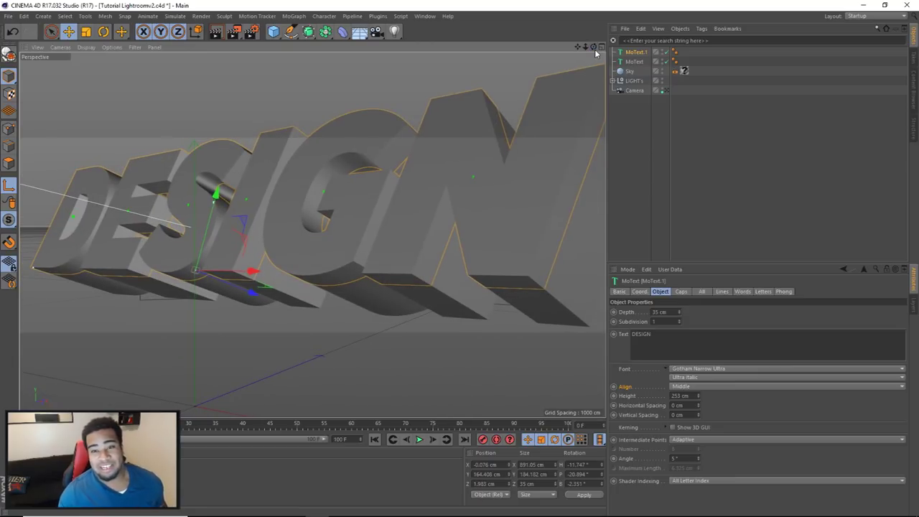
pyautogui.moveTo(595, 52); pyautogui.dragTo(602, 53)
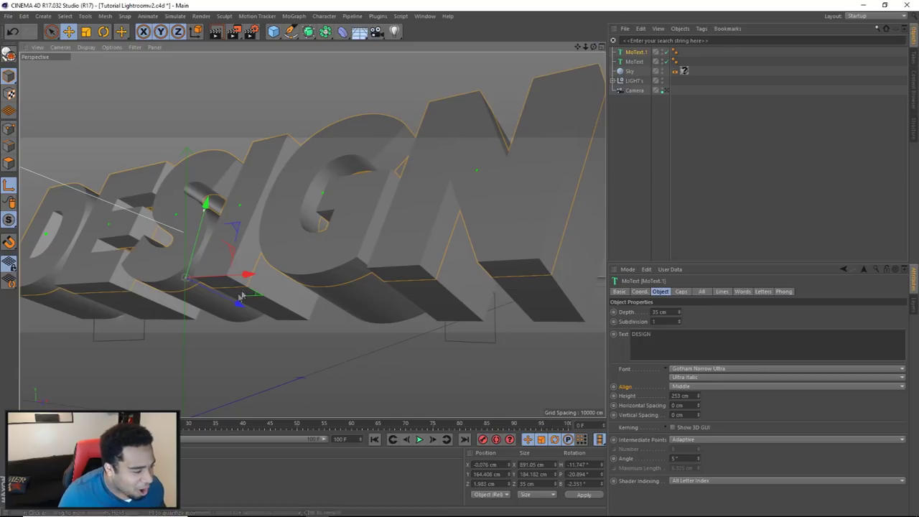
pyautogui.click(662, 313)
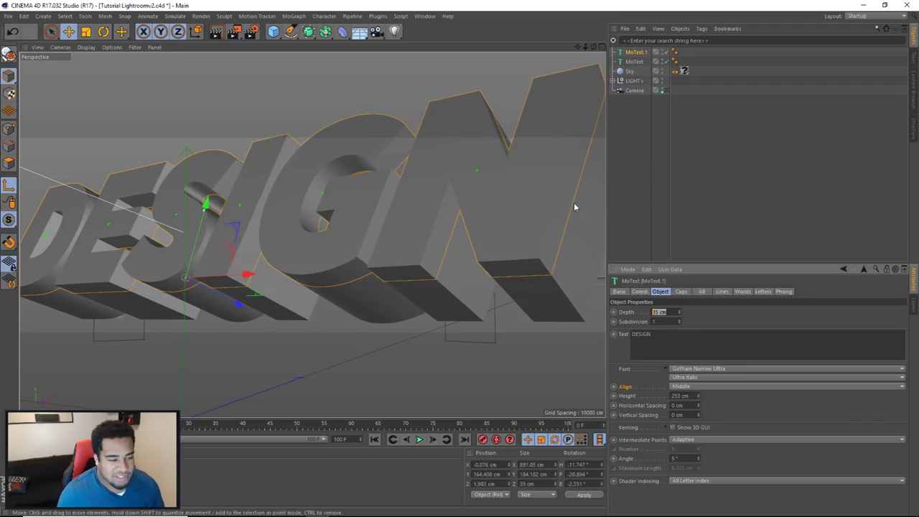
pyautogui.moveTo(236, 303); pyautogui.dragTo(132, 215)
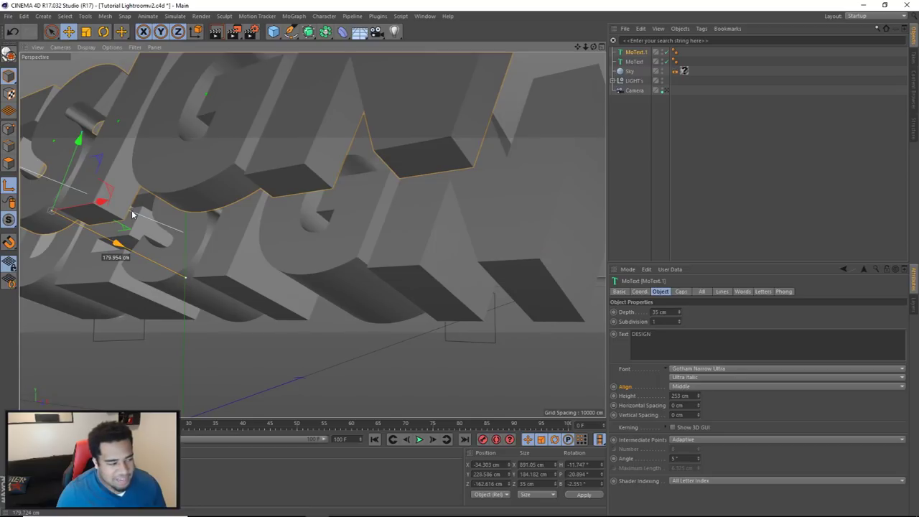
pyautogui.hotkey('ctrl', 'z')
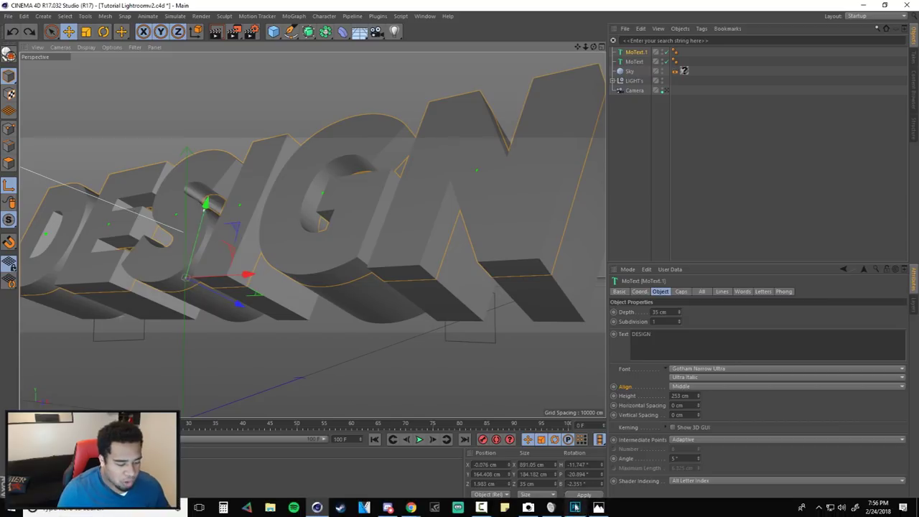
# Step: Switch to Photoshop, examine the orange backing layer behind the finished banner's DESIGN letters, and return to Cinema 4D
pyautogui.click(574, 508)
pyautogui.keyDown('alt'); pyautogui.scroll(5, 517, 321); pyautogui.keyUp('alt')
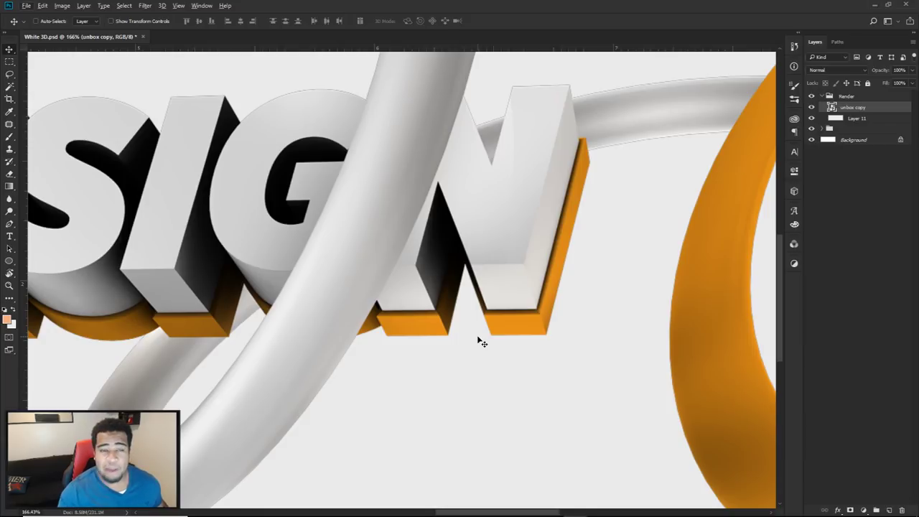
pyautogui.keyDown('alt'); pyautogui.scroll(4, 514, 290); pyautogui.keyUp('alt')
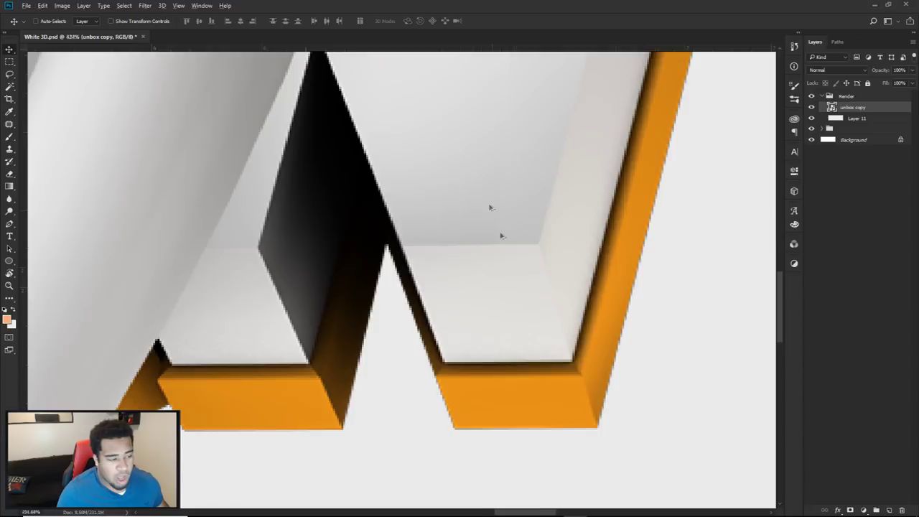
pyautogui.keyDown('alt'); pyautogui.scroll(-3, 505, 246); pyautogui.keyUp('alt')
pyautogui.moveTo(463, 167); pyautogui.dragTo(626, 239)
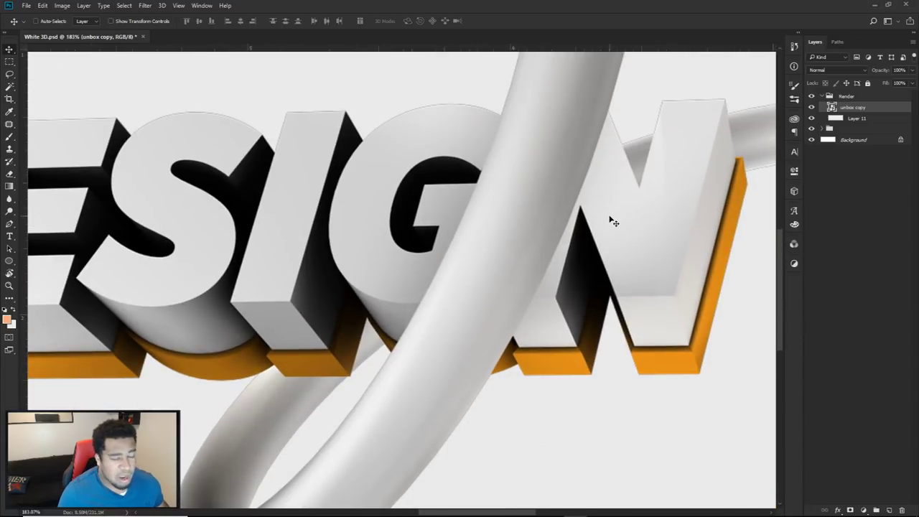
pyautogui.click(317, 507)
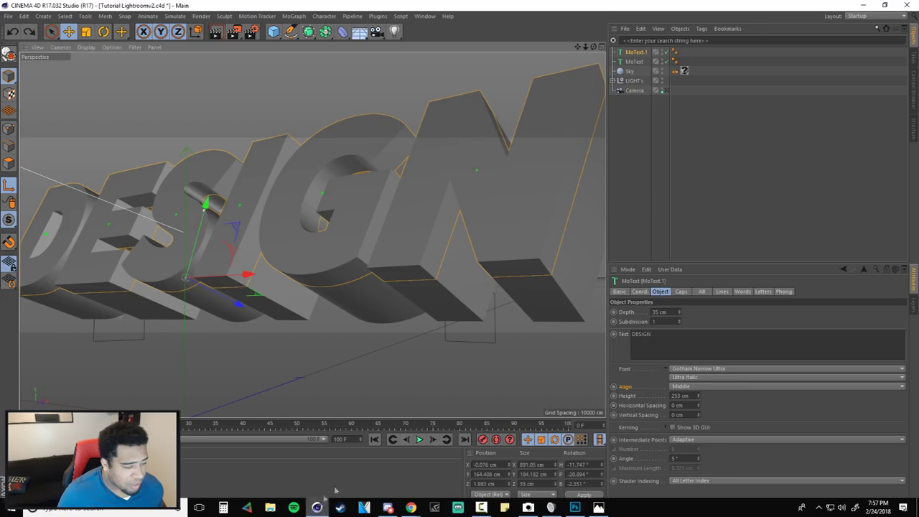
# Step: Select only the duplicated DESIGN text and set both its start and end caps to Fillet Cap
pyautogui.keyDown('alt'); pyautogui.moveTo(542, 212); pyautogui.dragTo(562, 225); pyautogui.keyUp('alt')
pyautogui.press('space')
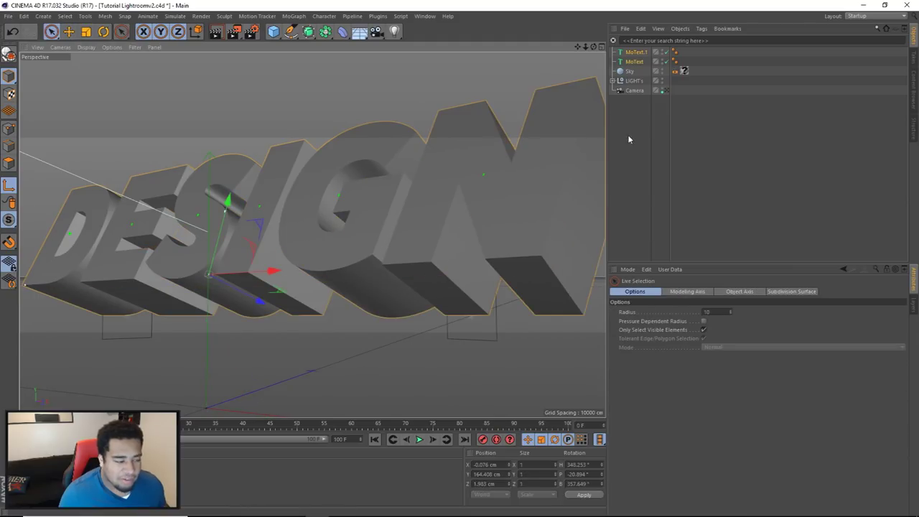
pyautogui.click(634, 53)
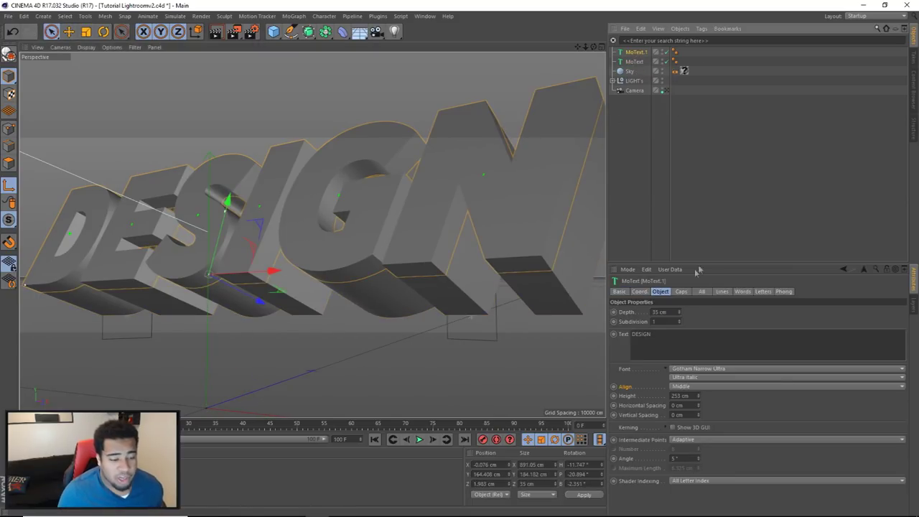
pyautogui.click(681, 292)
pyautogui.click(660, 291)
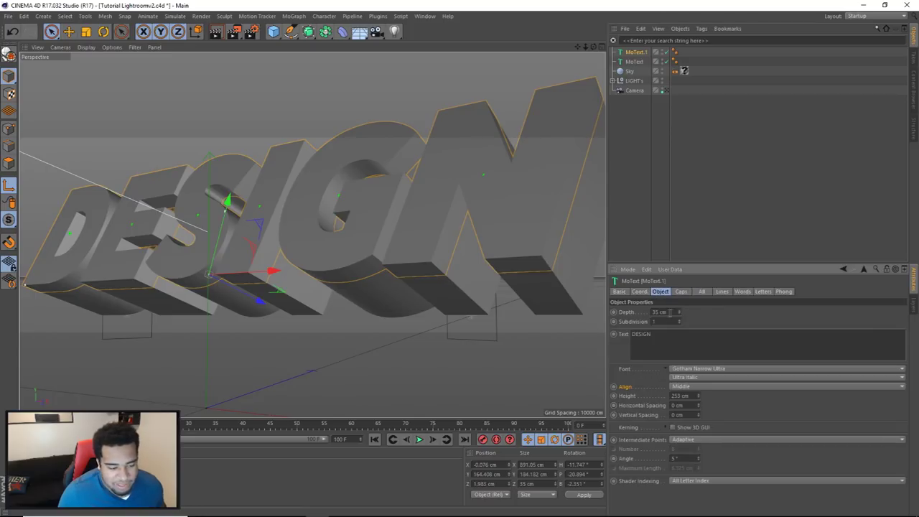
pyautogui.click(681, 292)
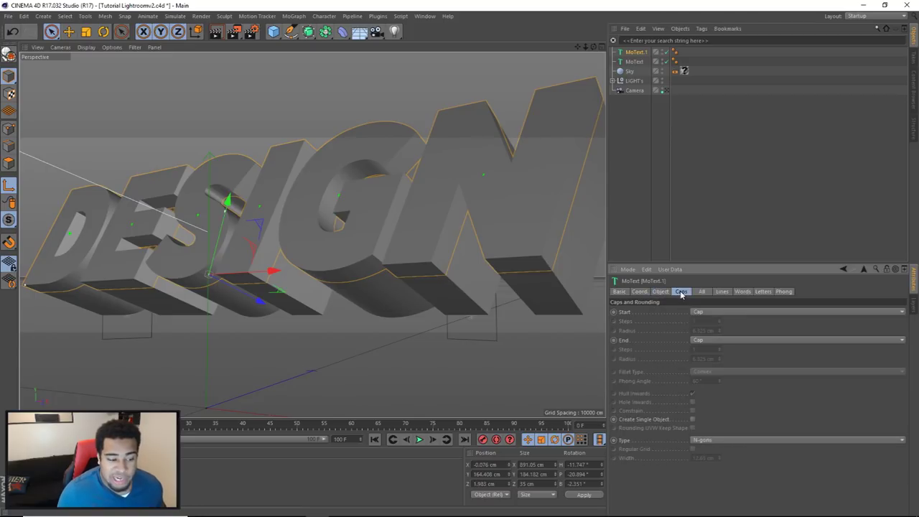
pyautogui.click(711, 311)
pyautogui.click(703, 351)
pyautogui.click(708, 340)
pyautogui.click(707, 377)
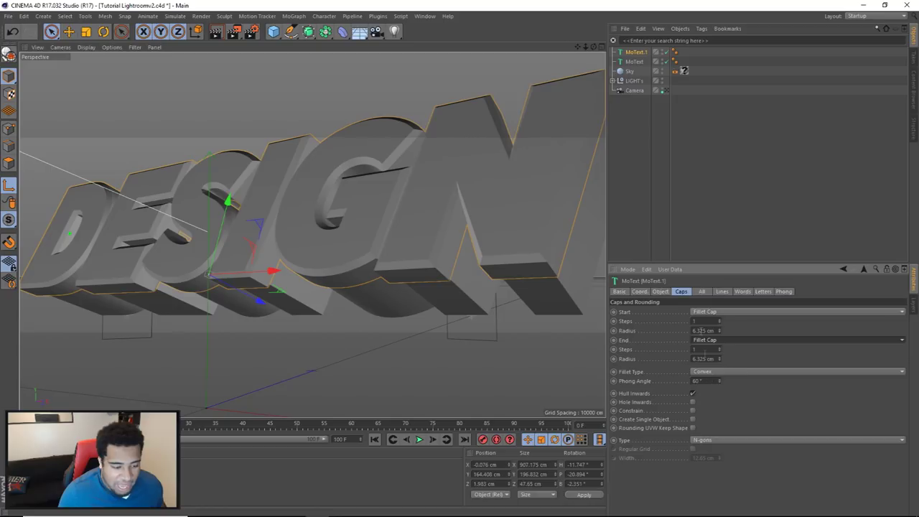
# Step: Set the start and end fillets of the duplicated text to 4 steps and a 4 cm radius
pyautogui.doubleClick(704, 321)
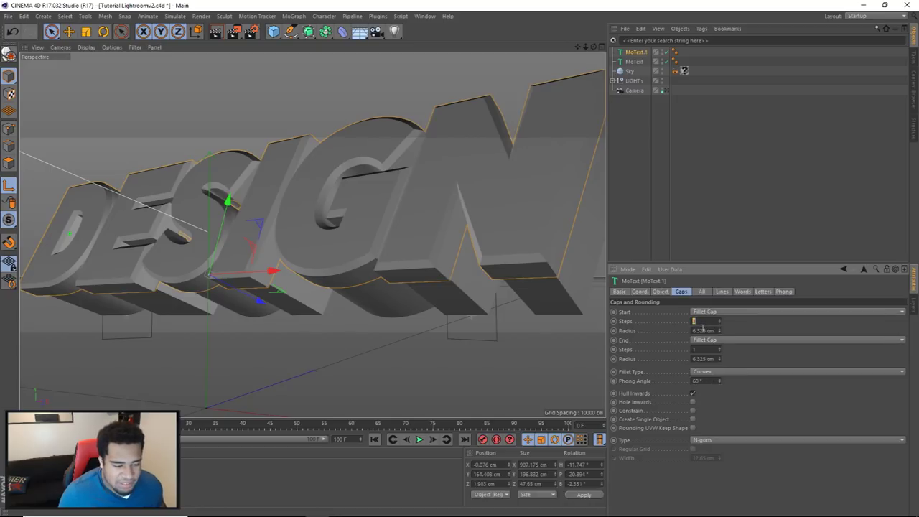
pyautogui.click(704, 322)
pyautogui.moveTo(710, 329); pyautogui.dragTo(652, 321)
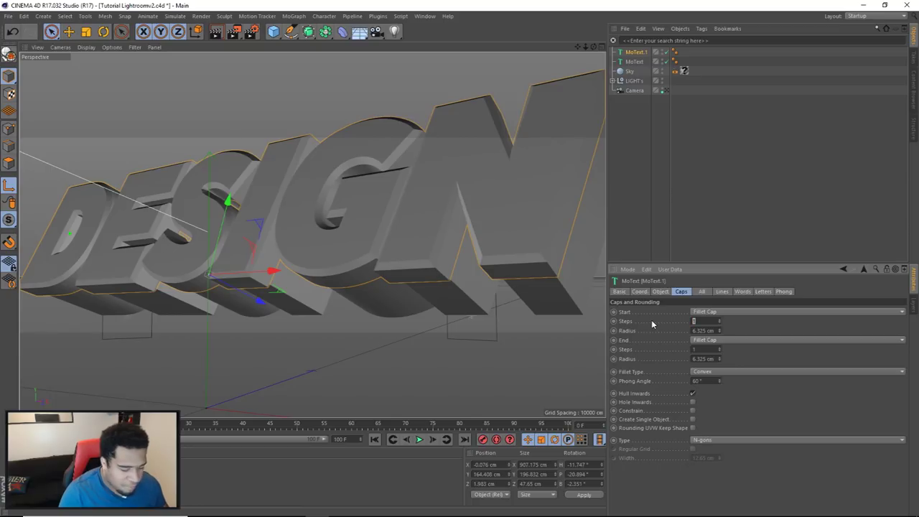
pyautogui.write('4')
pyautogui.press('Tab')
pyautogui.write('4')
pyautogui.press('Tab')
pyautogui.press('Tab')
pyautogui.write('4')
pyautogui.press('Tab')
pyautogui.write('4')
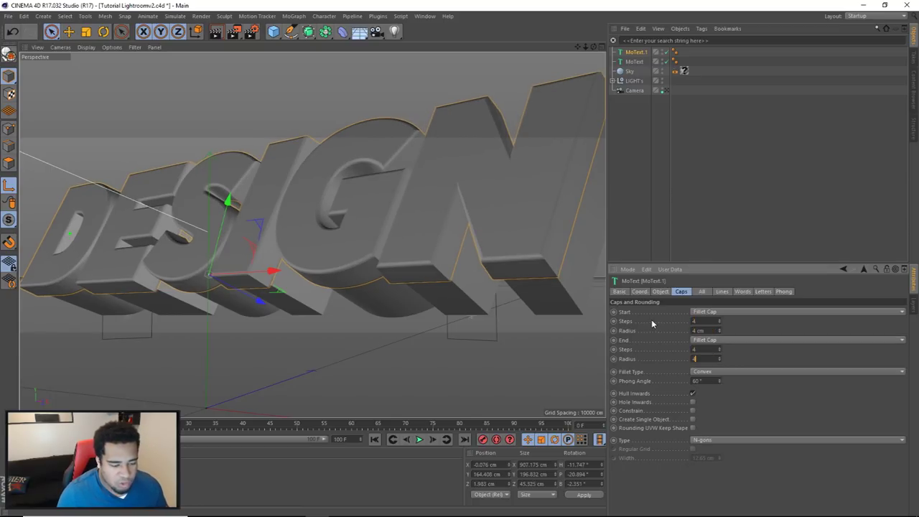
pyautogui.click(690, 240)
# Step: Move the duplicated text back along its depth axis to about X 24, Y 119, Z 118 cm, at the rear of the original letters
pyautogui.click(635, 52)
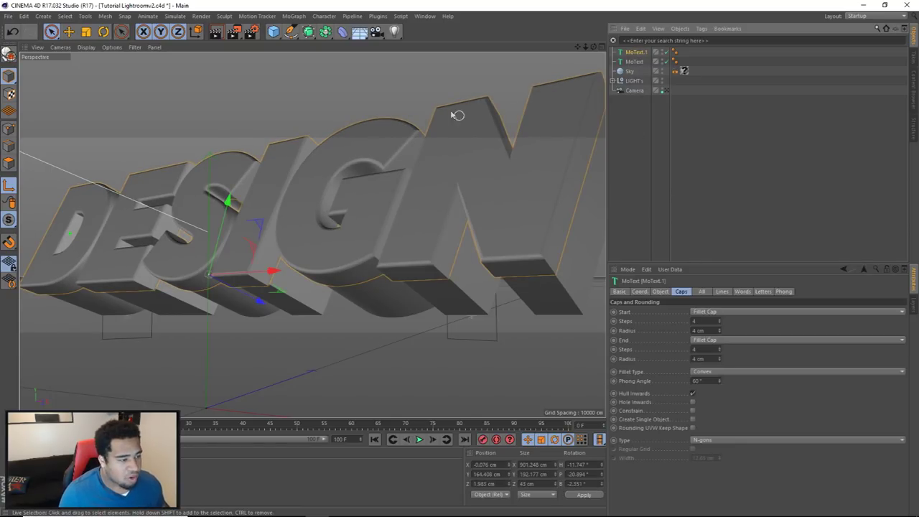
pyautogui.click(69, 31)
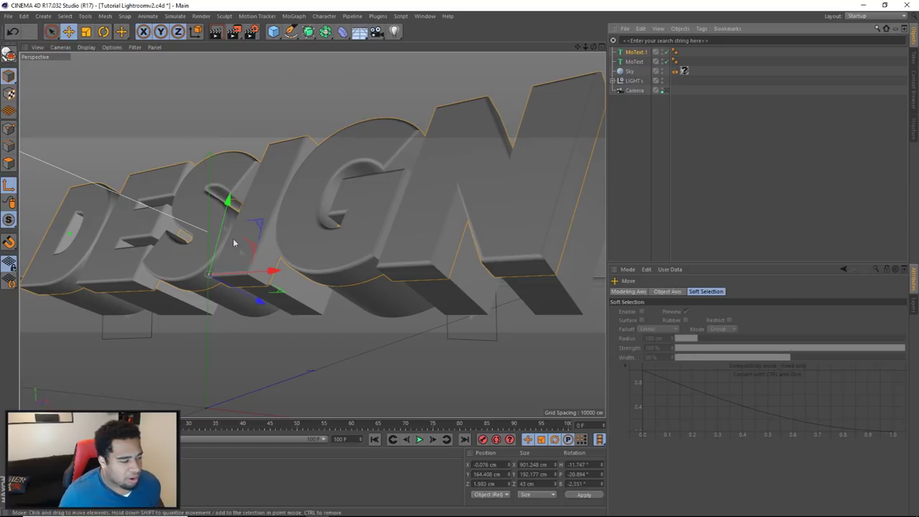
pyautogui.moveTo(244, 293); pyautogui.dragTo(285, 316)
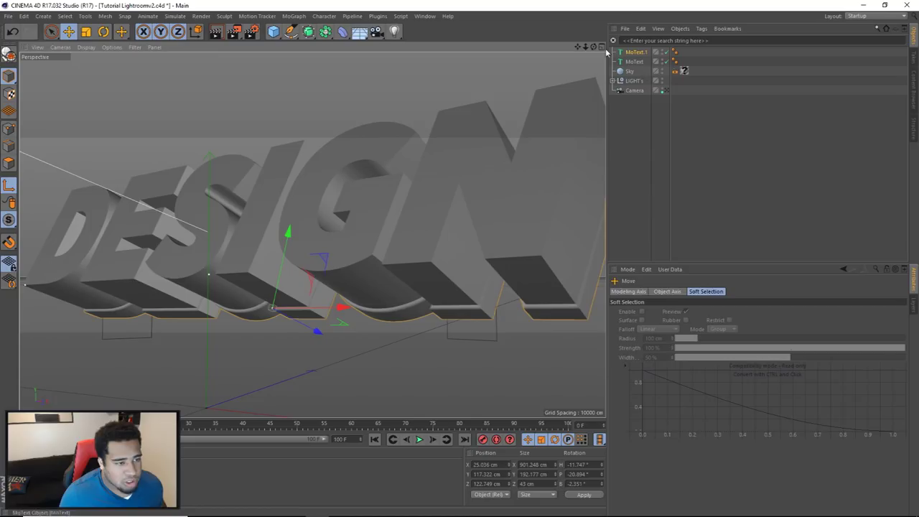
pyautogui.moveTo(594, 47); pyautogui.dragTo(503, 29)
pyautogui.moveTo(449, 348)
pyautogui.mouseDown()
pyautogui.moveTo(424, 345)
pyautogui.moveTo(443, 346)
pyautogui.mouseUp()
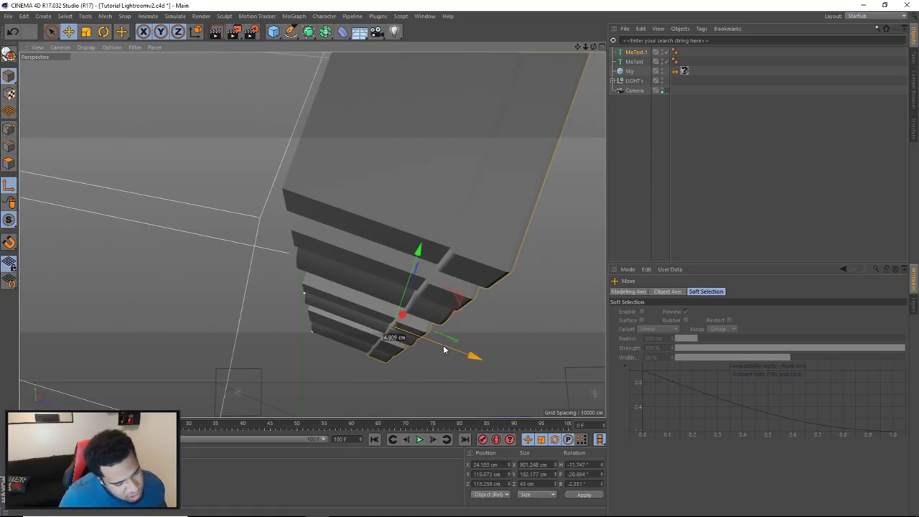
# Step: Return to the scene camera's view, clear the selection, and render a preview of the layered DESIGN text
pyautogui.click(664, 90)
pyautogui.click(703, 122)
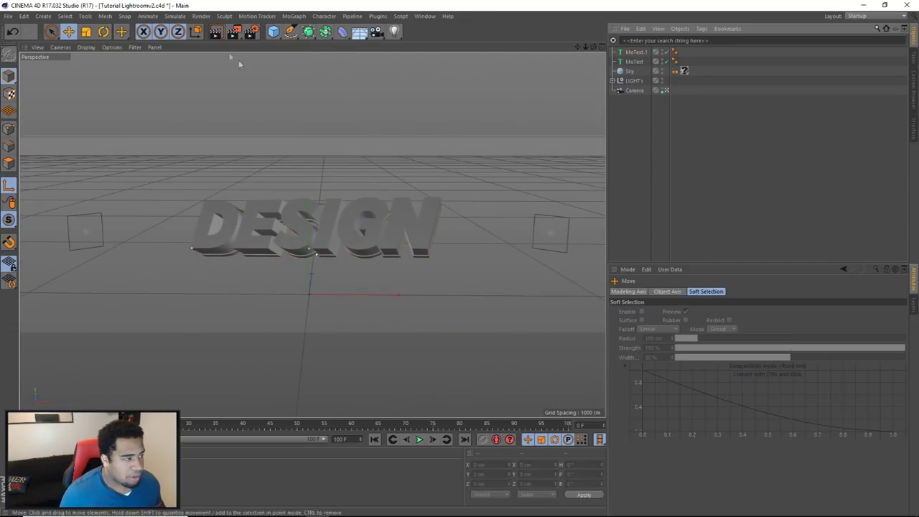
pyautogui.click(214, 33)
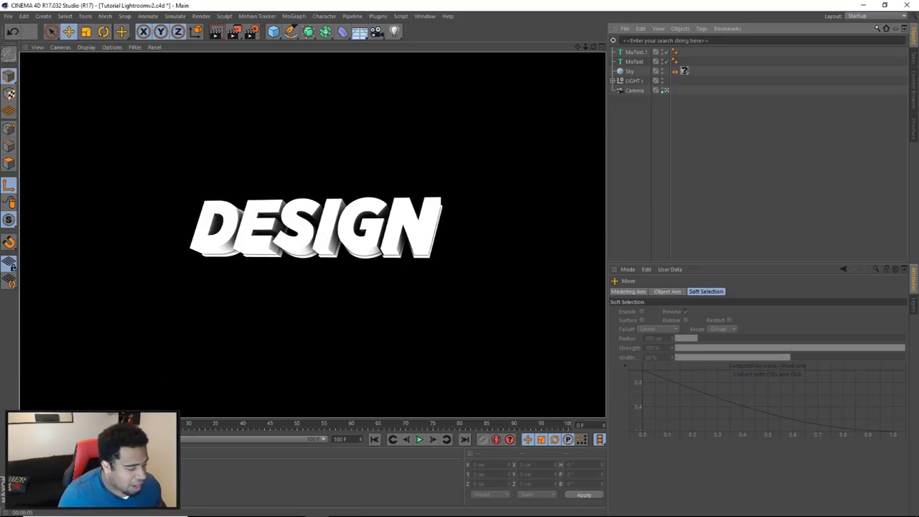
# Step: Create a new material, open it in the Material Editor, and set its preview to Object (GI)
pyautogui.click(36, 453)
pyautogui.click(58, 373)
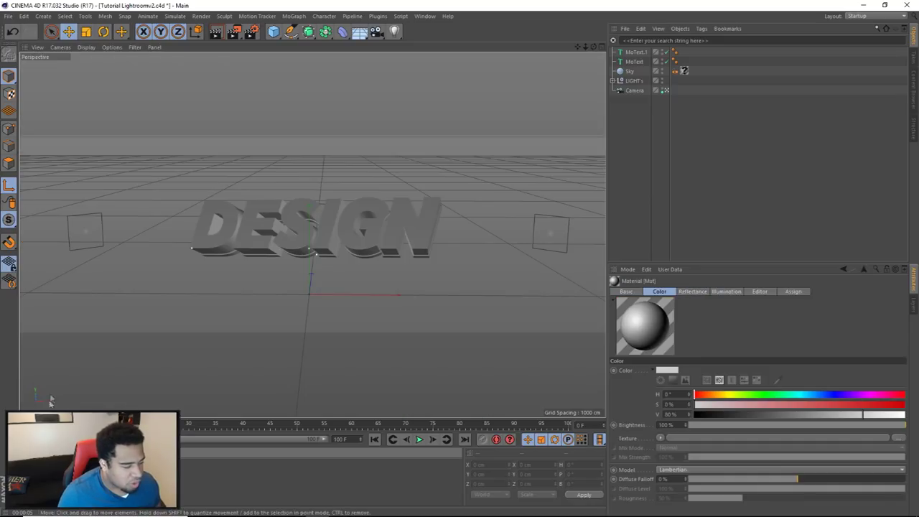
pyautogui.doubleClick(26, 477)
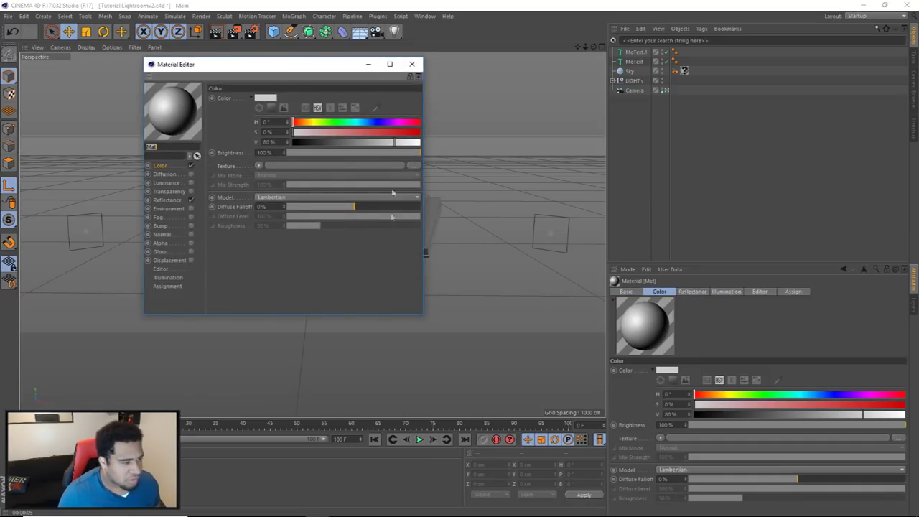
pyautogui.moveTo(279, 65); pyautogui.dragTo(520, 116)
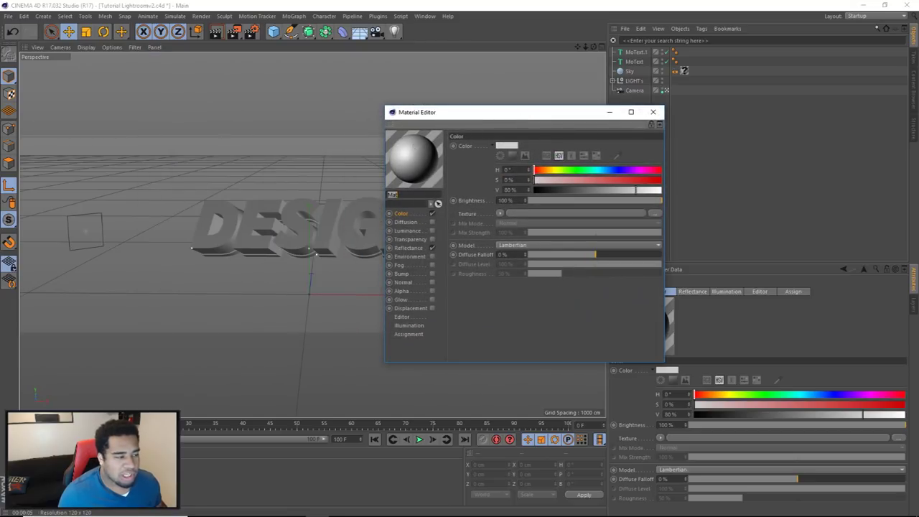
pyautogui.rightClick(421, 144)
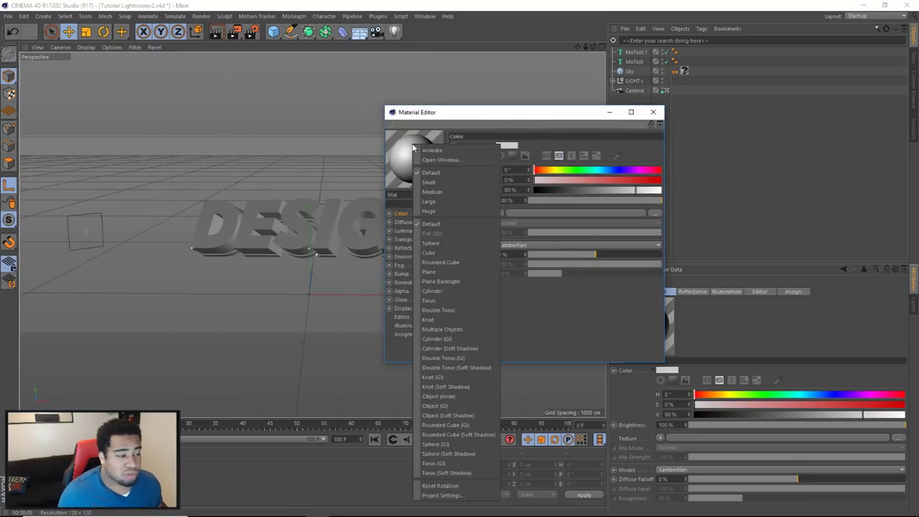
pyautogui.click(443, 406)
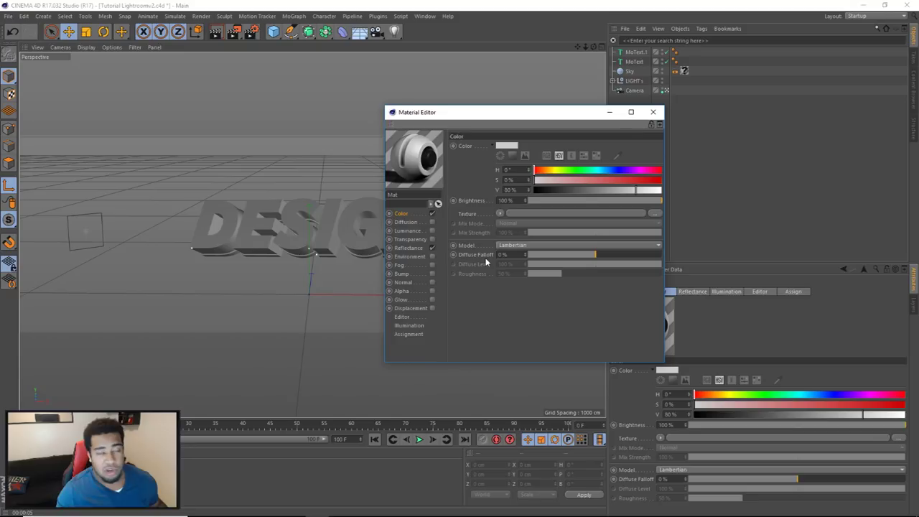
# Step: Set the new material's color to orange with H 31°, S 81% and V 91%, and close the Material Editor
pyautogui.moveTo(415, 170)
pyautogui.mouseDown(button='middle')
pyautogui.moveTo(435, 164)
pyautogui.moveTo(412, 158)
pyautogui.mouseUp(button='middle')
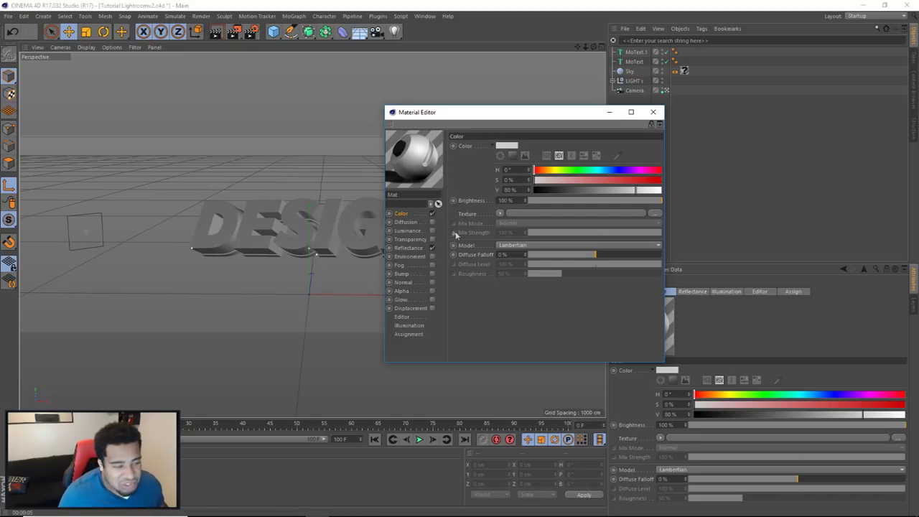
pyautogui.click(541, 170)
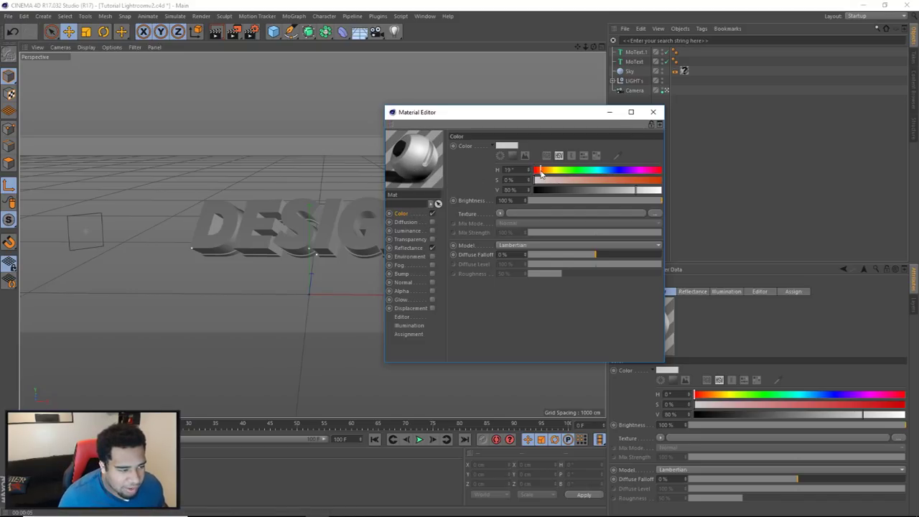
pyautogui.moveTo(621, 181); pyautogui.dragTo(650, 190)
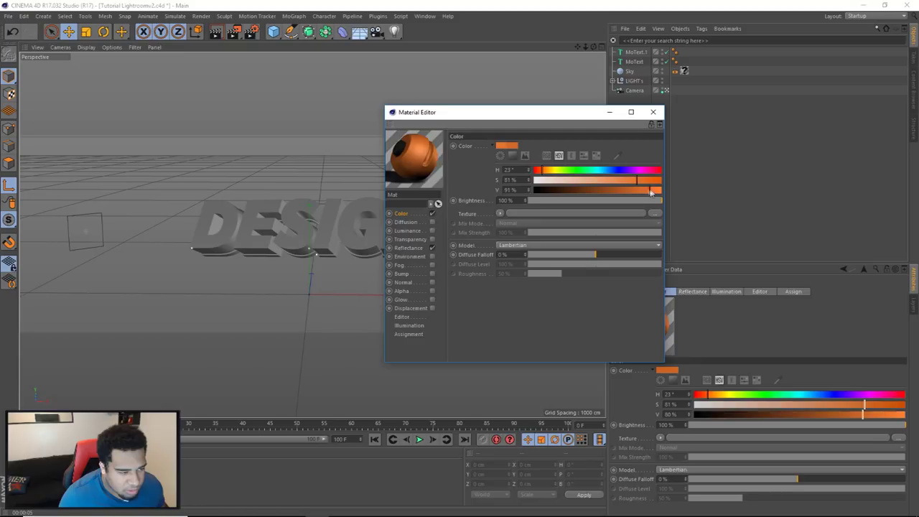
pyautogui.click(546, 171)
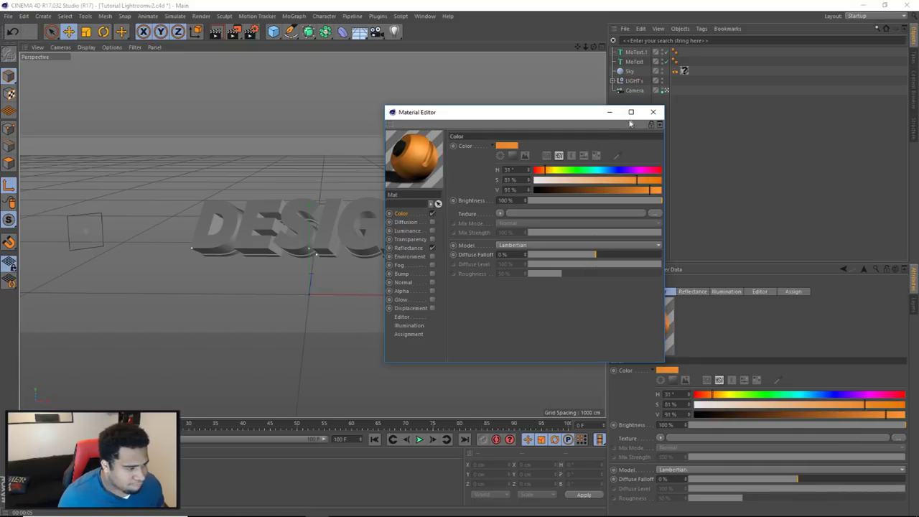
pyautogui.click(654, 113)
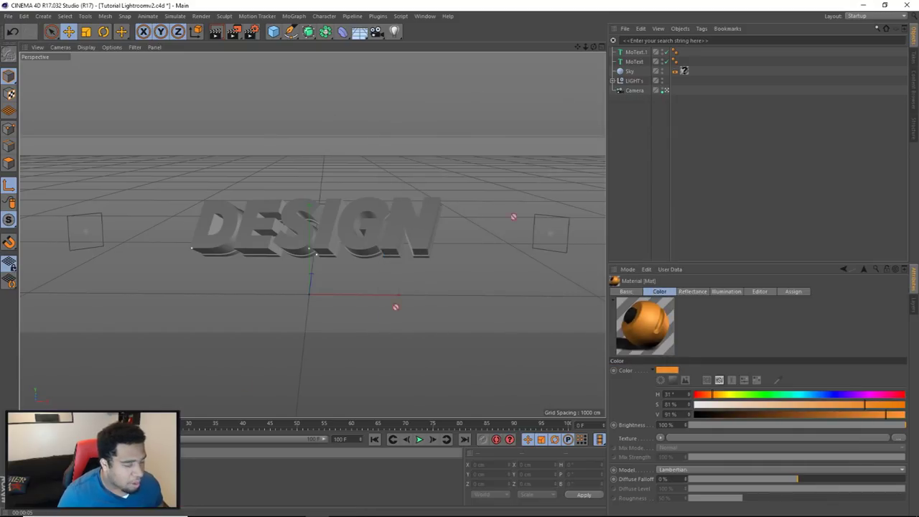
# Step: Apply the orange material to the duplicated back text MoText.1 and render a preview of the view
pyautogui.moveTo(632, 54); pyautogui.dragTo(633, 53)
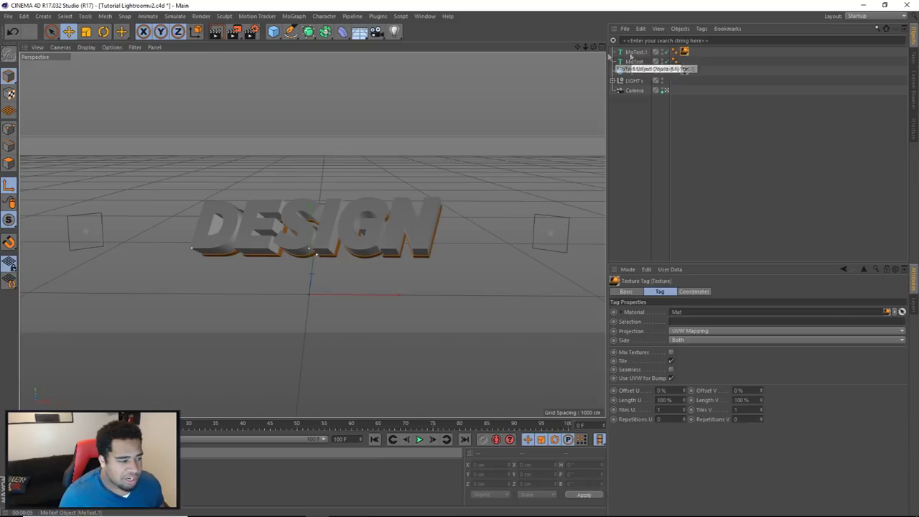
pyautogui.click(224, 37)
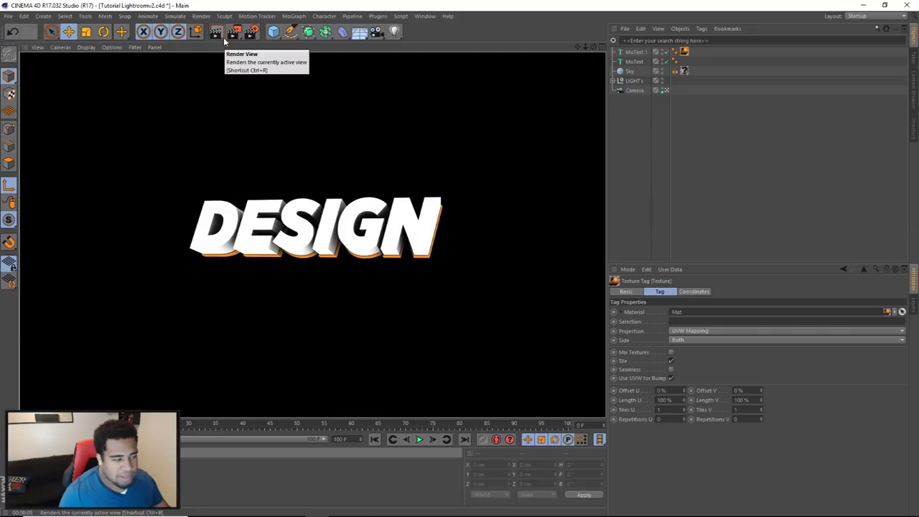
# Step: Set the extrusion depth of the back text MoText.1 to 60 cm
pyautogui.click(635, 53)
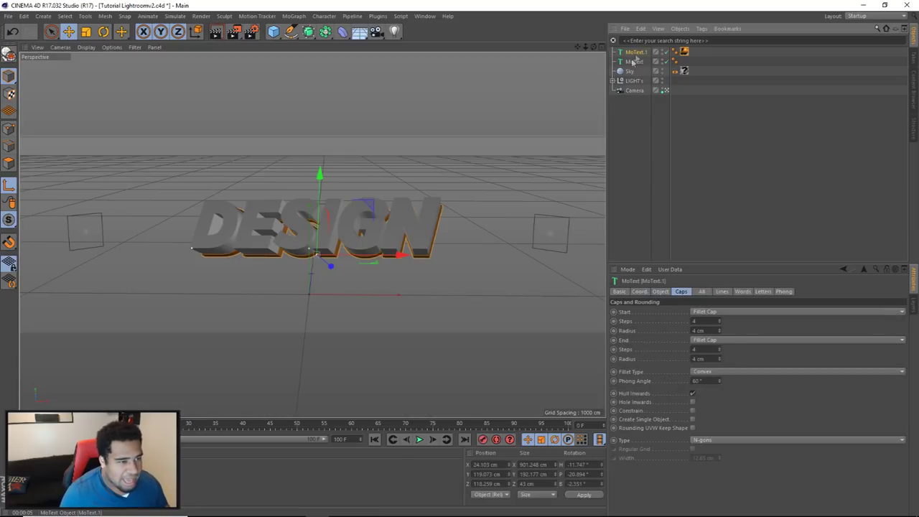
pyautogui.click(660, 291)
pyautogui.click(660, 312)
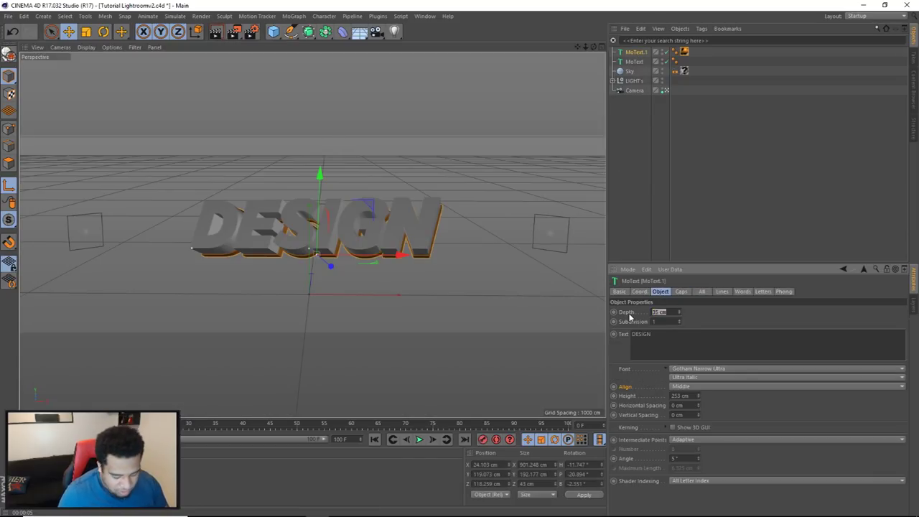
pyautogui.write('60')
pyautogui.press('Return')
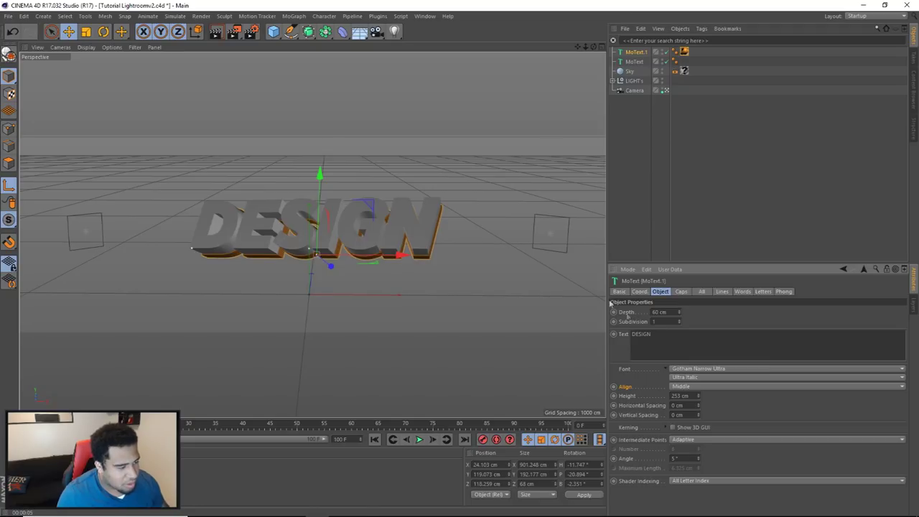
# Step: Move the back text forward along its depth axis to about X 20, Y 128, Z 96 cm and render a preview through the scene camera
pyautogui.click(665, 90)
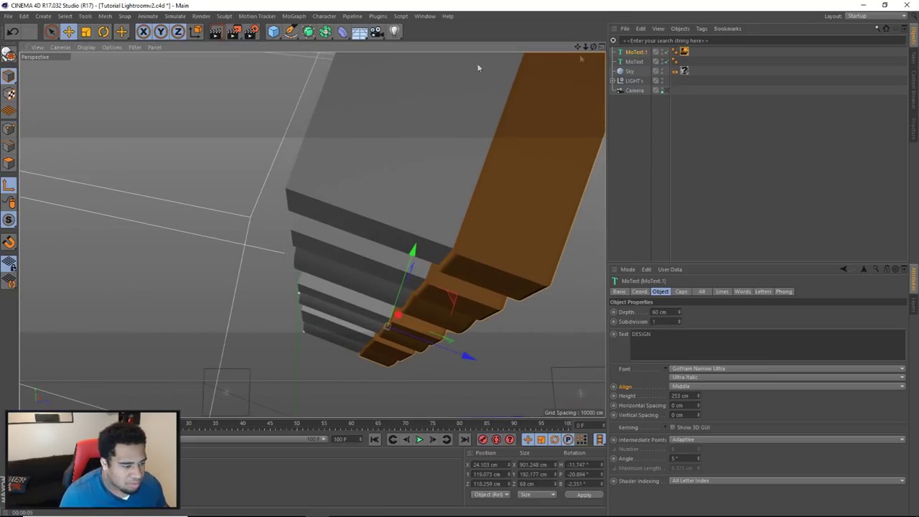
pyautogui.moveTo(460, 353); pyautogui.dragTo(438, 343)
pyautogui.click(665, 89)
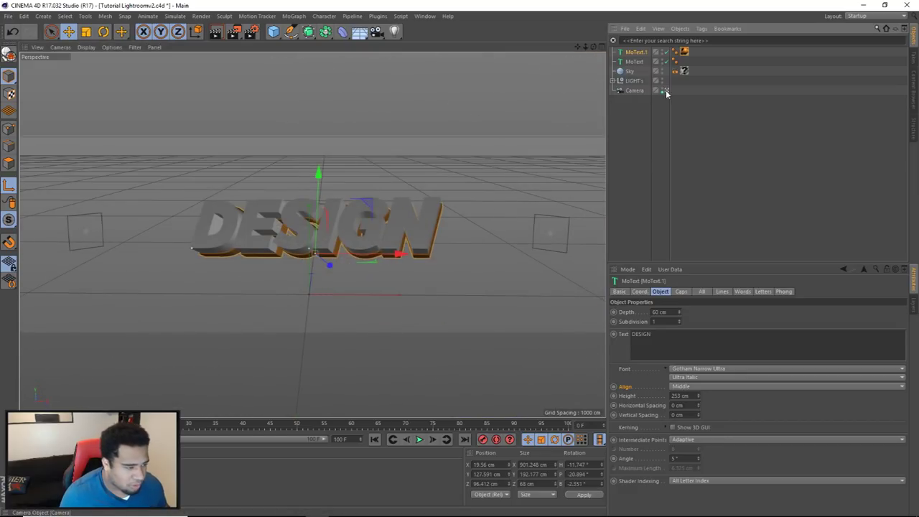
pyautogui.click(689, 150)
pyautogui.click(216, 33)
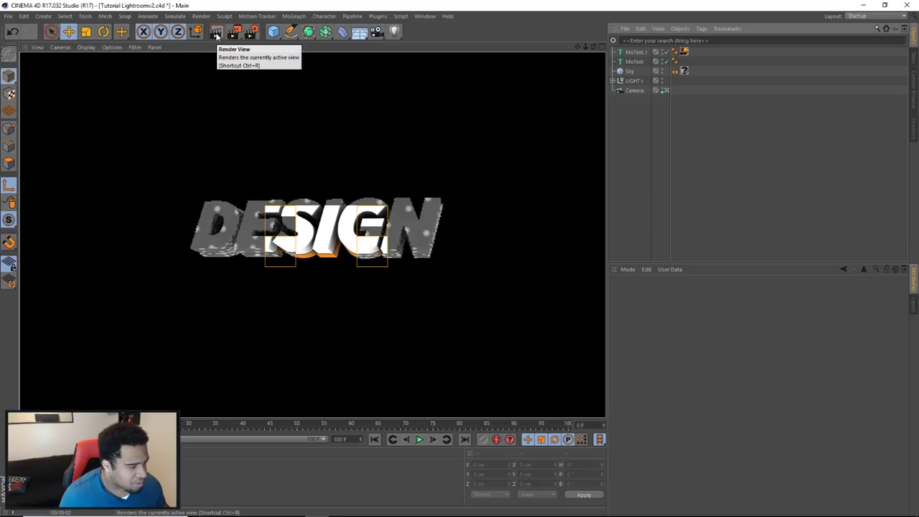
pyautogui.click(675, 152)
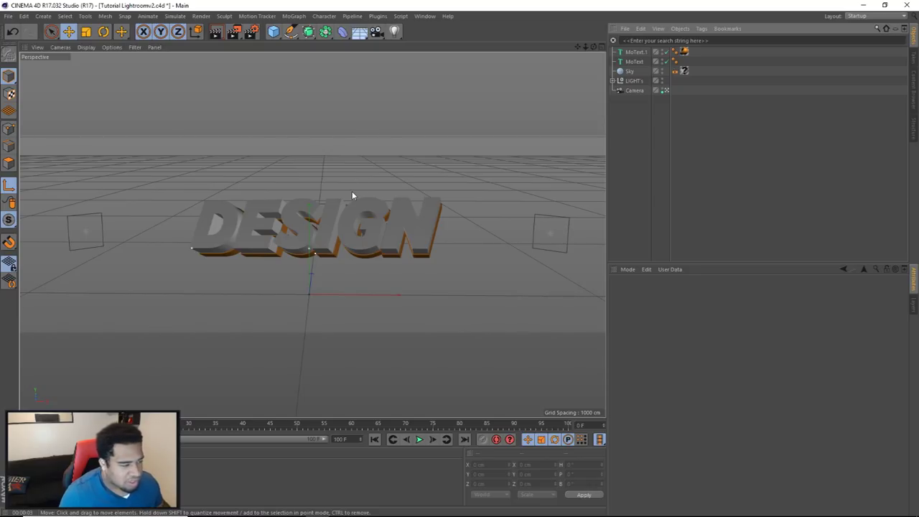
# Step: Examine the layered text from outside the scene camera at another angle and return to the camera's view
pyautogui.click(665, 92)
pyautogui.click(667, 93)
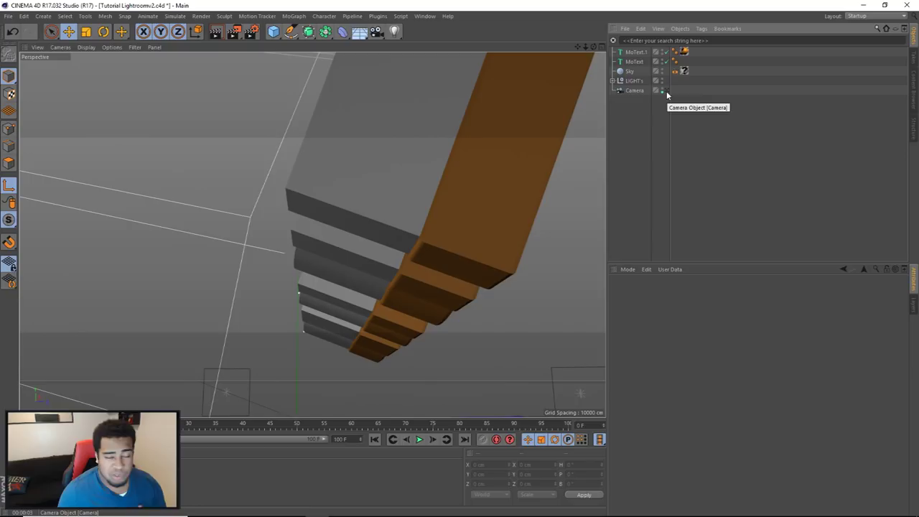
pyautogui.click(665, 91)
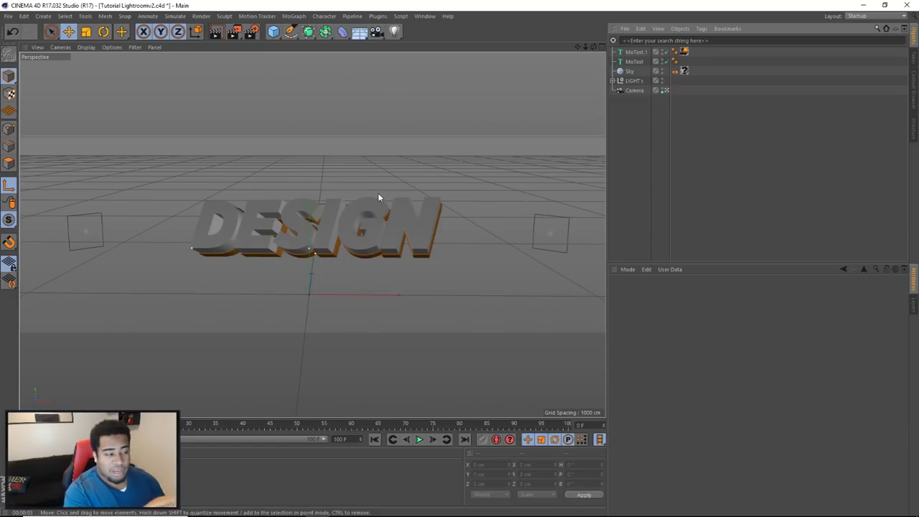
pyautogui.click(667, 91)
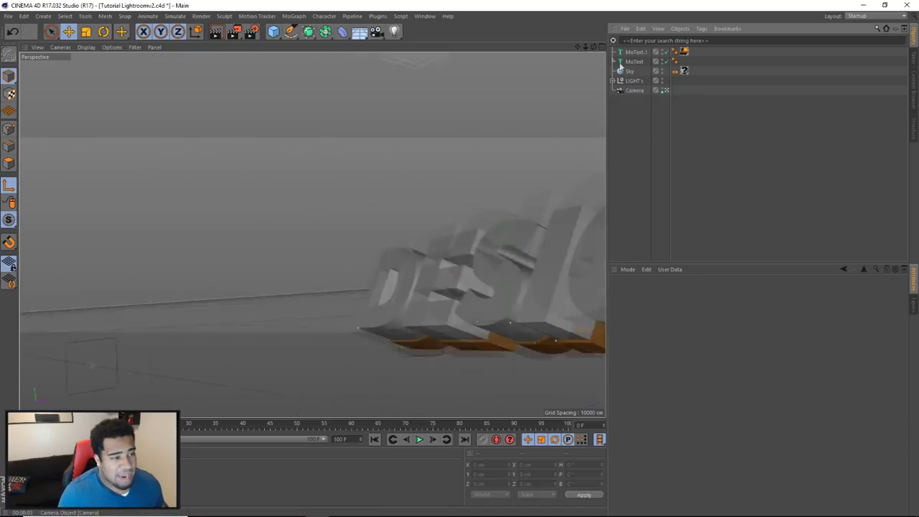
pyautogui.moveTo(593, 48)
pyautogui.mouseDown()
pyautogui.moveTo(646, 79)
pyautogui.moveTo(603, 54)
pyautogui.moveTo(647, 56)
pyautogui.moveTo(576, 49)
pyautogui.mouseUp()
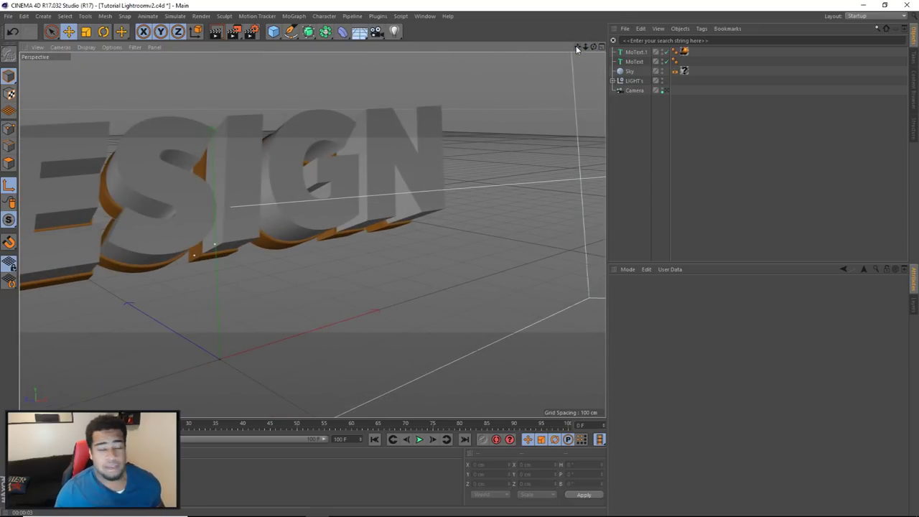
pyautogui.click(666, 91)
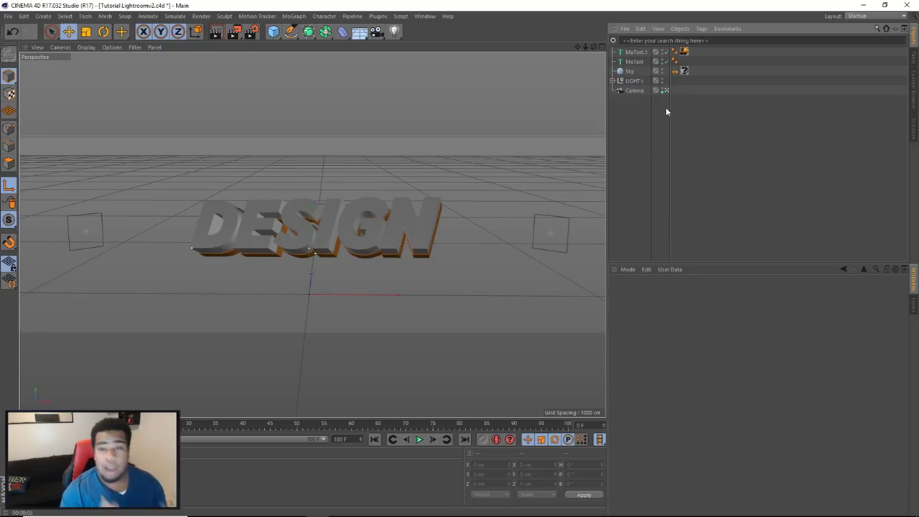
# Step: Add a Helix spline, rotate it to about H -70°, P -37°, B -22°, and place it beside the N at about X 520, Y 186, Z 44 cm
pyautogui.moveTo(290, 31); pyautogui.dragTo(401, 88)
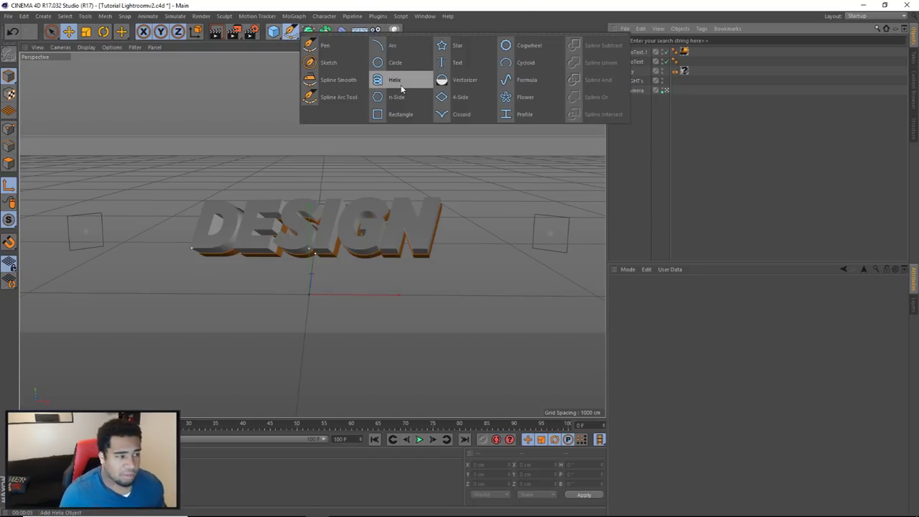
pyautogui.moveTo(400, 84)
pyautogui.mouseDown()
pyautogui.moveTo(304, 48)
pyautogui.moveTo(323, 65)
pyautogui.moveTo(385, 77)
pyautogui.mouseUp()
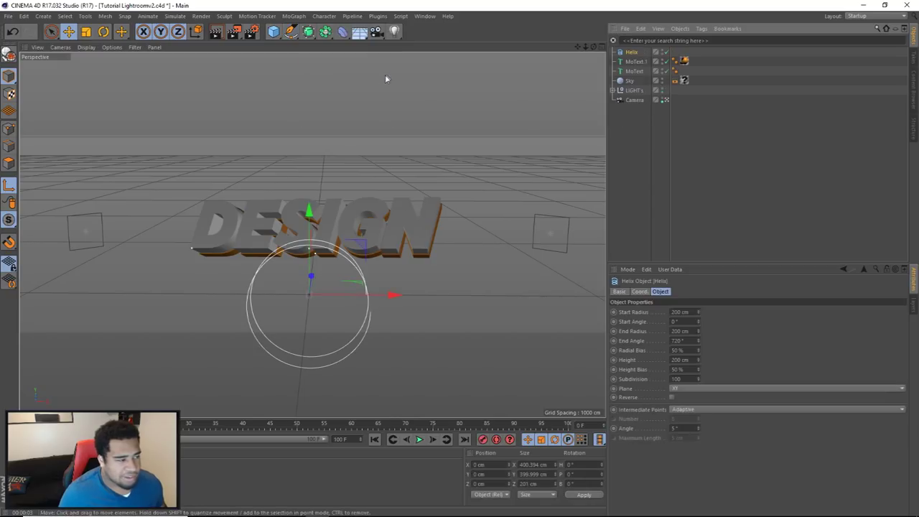
pyautogui.click(71, 31)
pyautogui.click(103, 31)
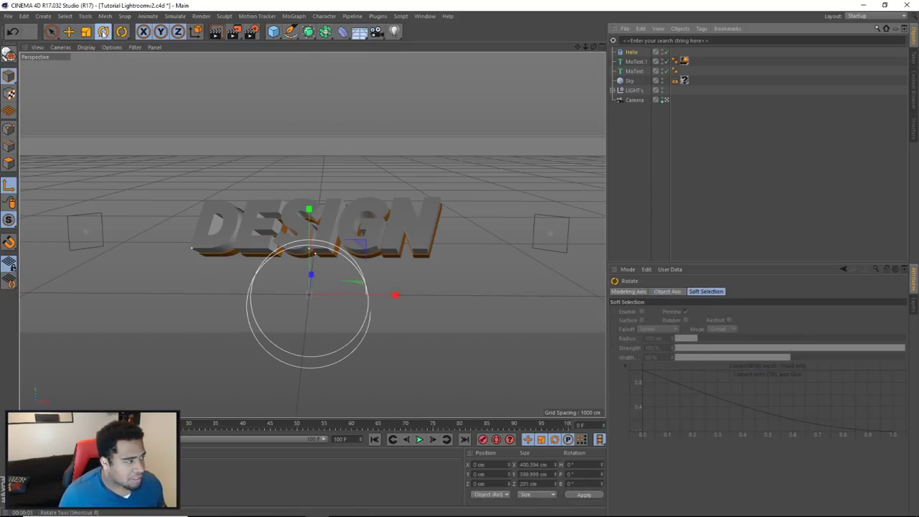
pyautogui.moveTo(293, 323); pyautogui.dragTo(240, 253)
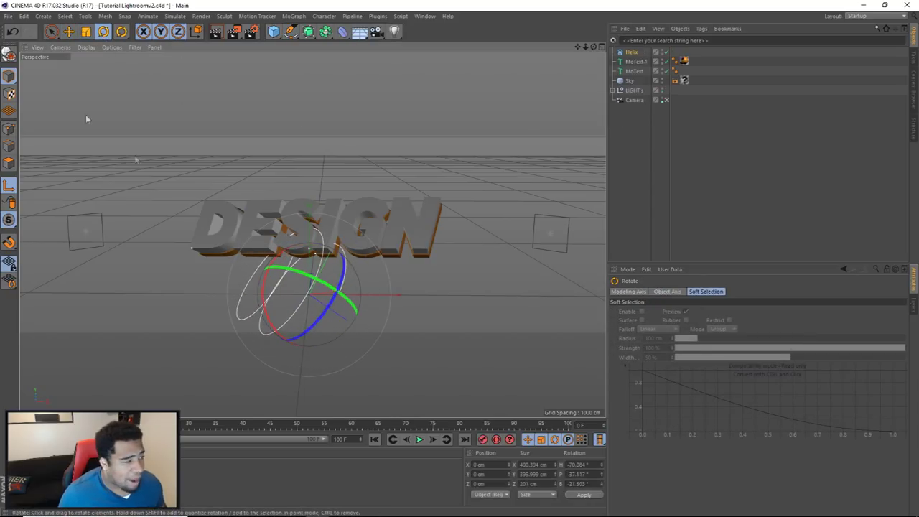
pyautogui.press('e')
pyautogui.moveTo(203, 138); pyautogui.dragTo(352, 84)
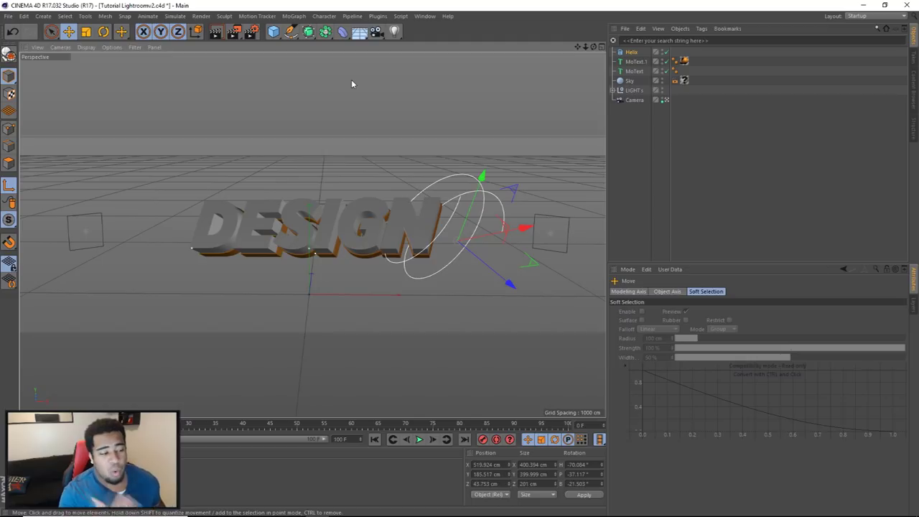
# Step: Rotate the helix to about H -78°, P -16°, B -7° and extend its height to 1162 cm across the text
pyautogui.click(631, 53)
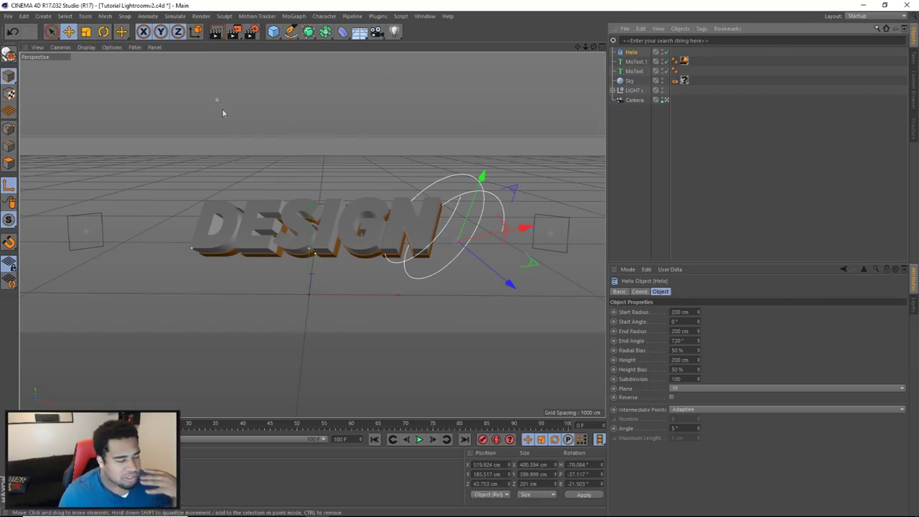
pyautogui.click(104, 31)
pyautogui.moveTo(438, 207); pyautogui.dragTo(422, 222)
pyautogui.click(631, 53)
pyautogui.moveTo(698, 360); pyautogui.dragTo(698, 338)
pyautogui.scroll(-1, 182, 212)
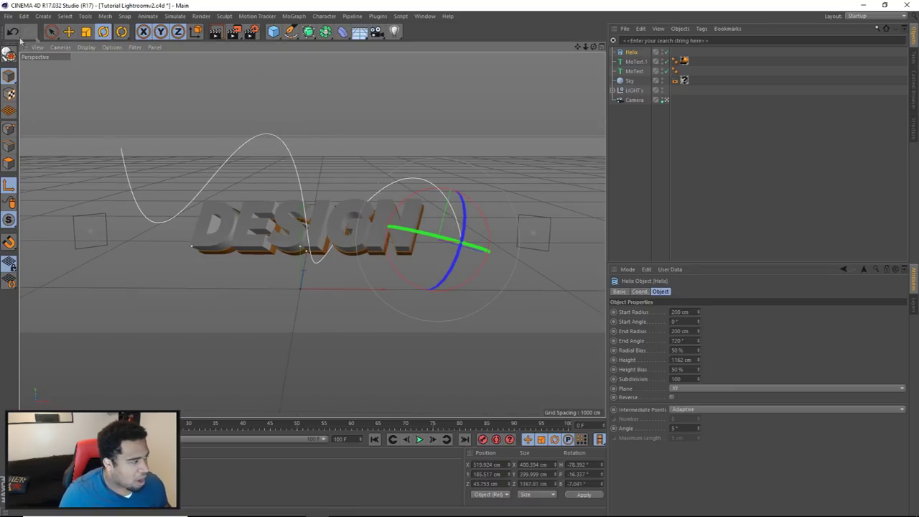
# Step: Rotate the helix further to about H -90°, P -8°, B -6° so it runs along the letters
pyautogui.click(69, 31)
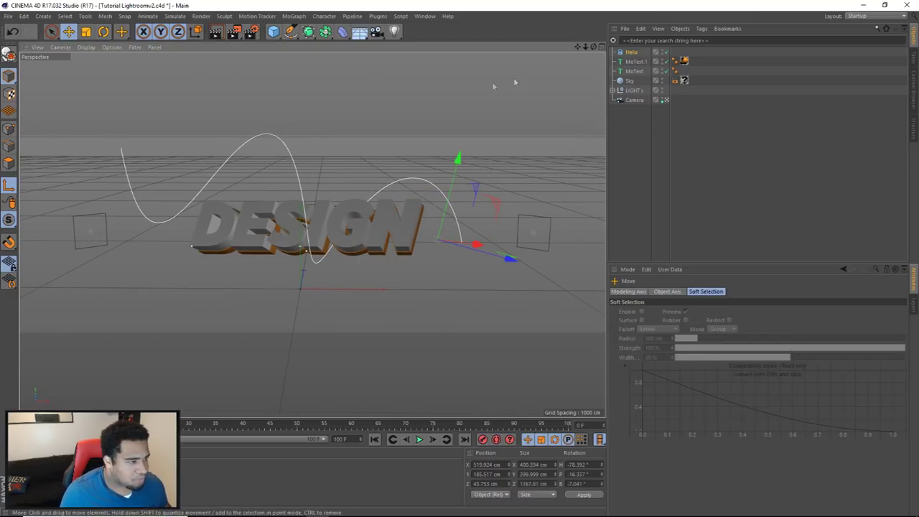
pyautogui.press('r')
pyautogui.moveTo(415, 224); pyautogui.dragTo(399, 209)
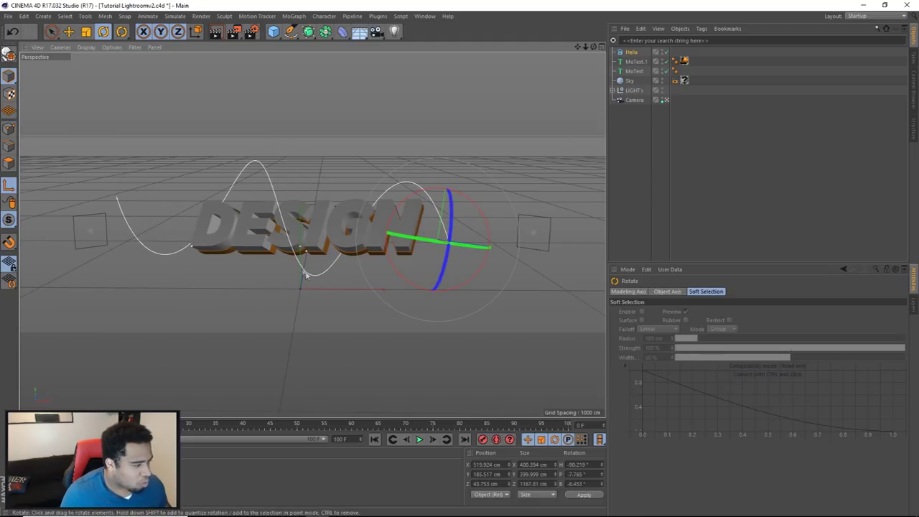
# Step: Set the helix's start radius to 195 cm and its start angle to -568° to add more coils
pyautogui.click(635, 53)
pyautogui.moveTo(698, 313); pyautogui.dragTo(698, 325)
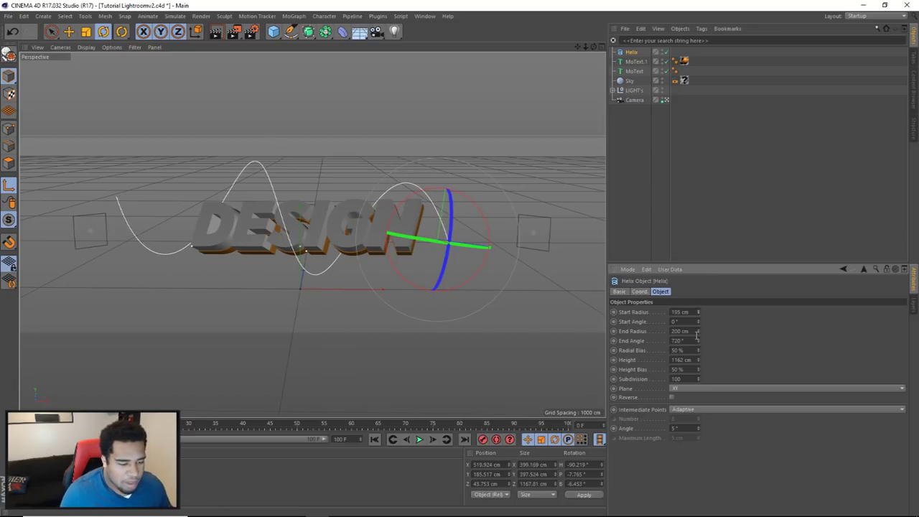
pyautogui.moveTo(697, 323); pyautogui.dragTo(698, 395)
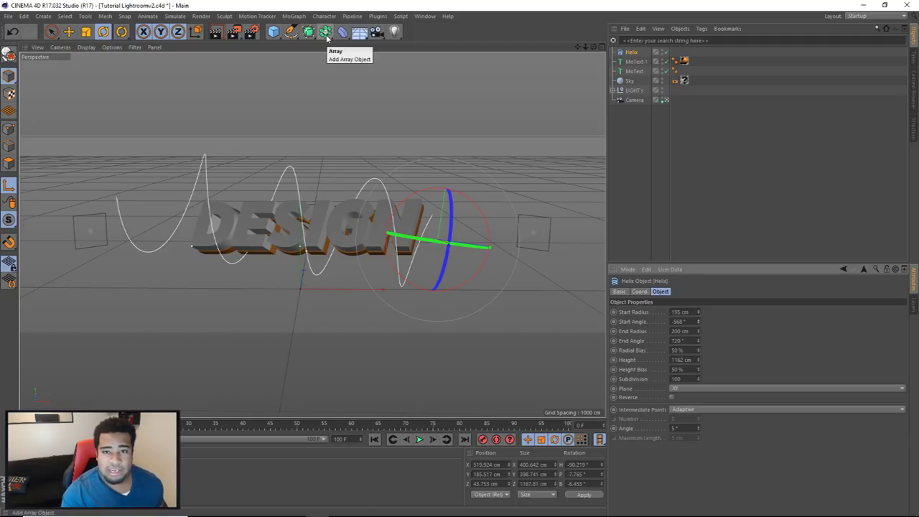
# Step: Add a Circle spline as the tube profile and a Sweep object for the helix
pyautogui.click(296, 34)
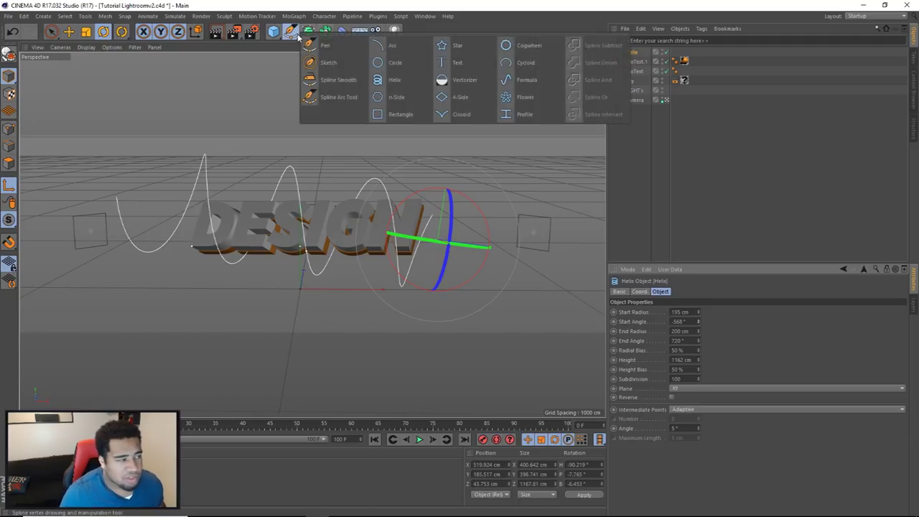
pyautogui.click(406, 66)
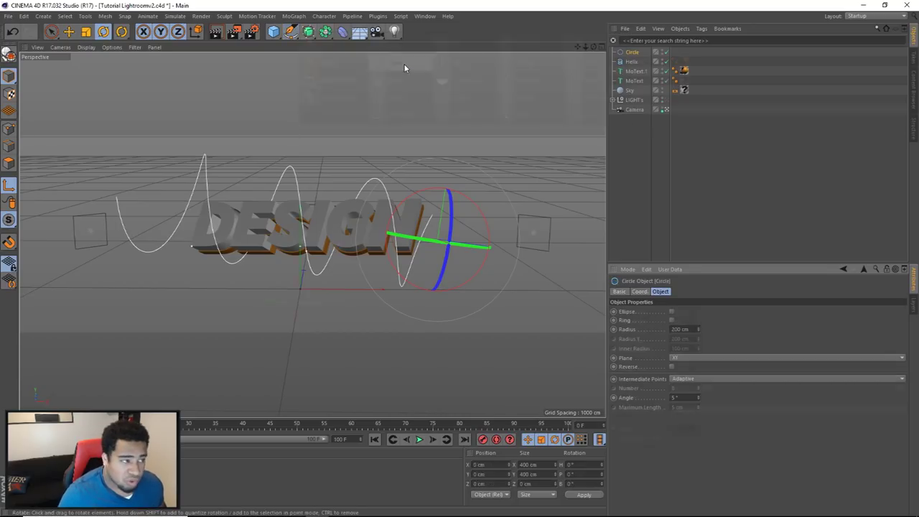
pyautogui.click(308, 33)
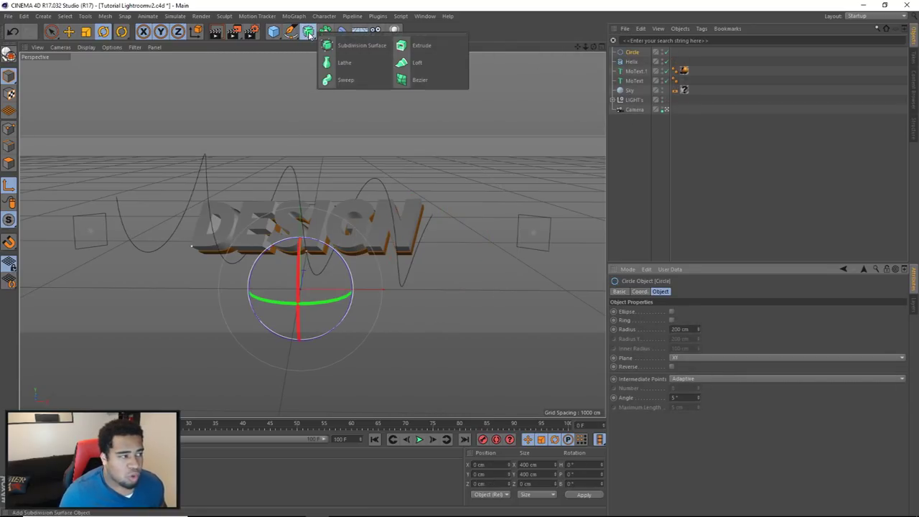
pyautogui.click(347, 81)
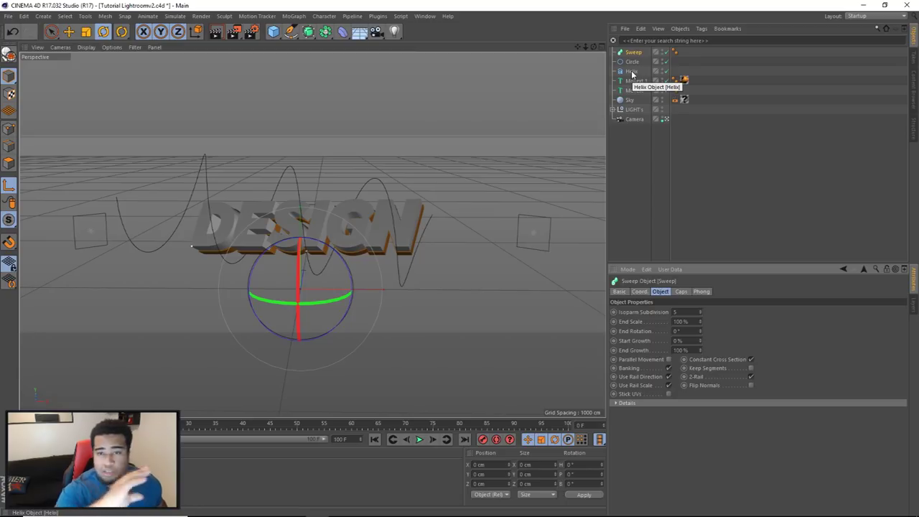
pyautogui.click(632, 74)
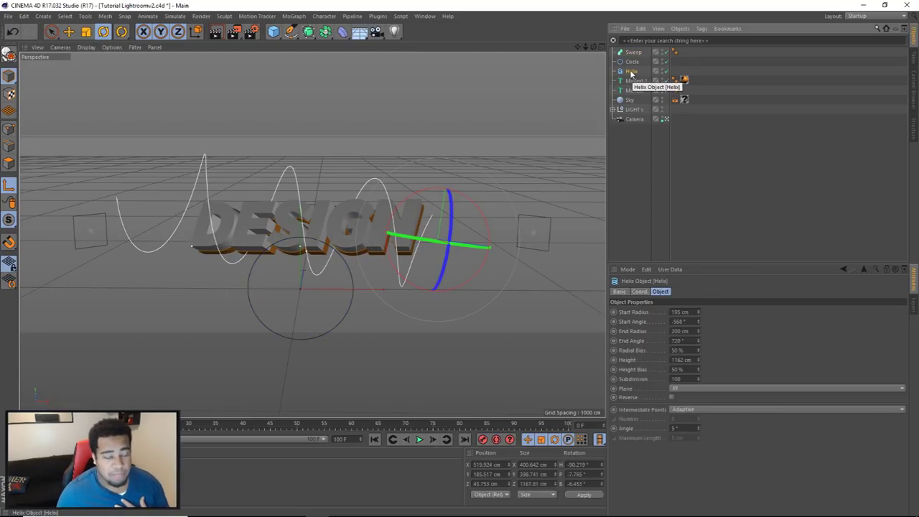
# Step: Nest the Circle and Helix splines together inside the Sweep object, with the Circle as the profile
pyautogui.click(296, 38)
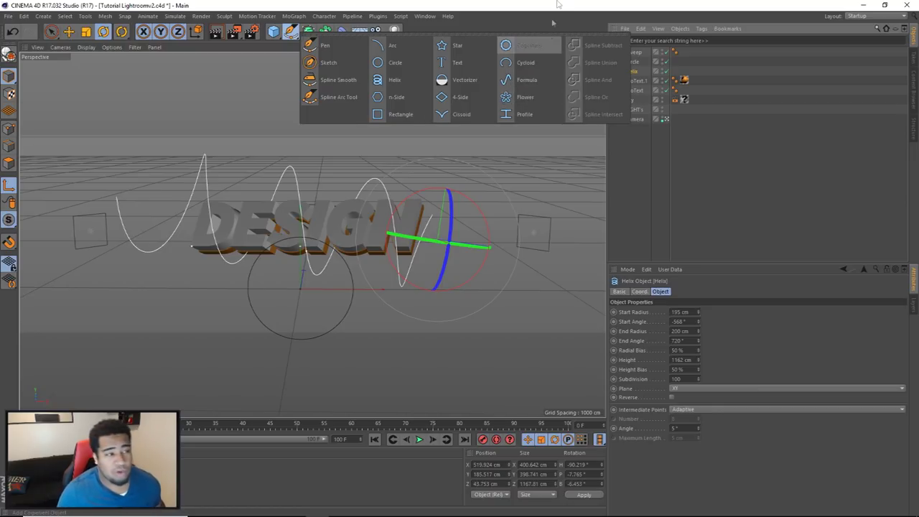
pyautogui.click(632, 63)
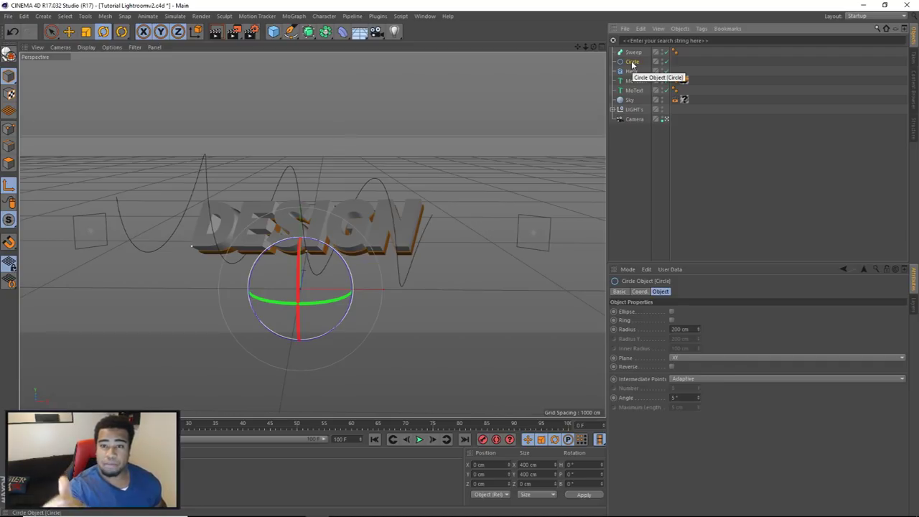
pyautogui.click(630, 71)
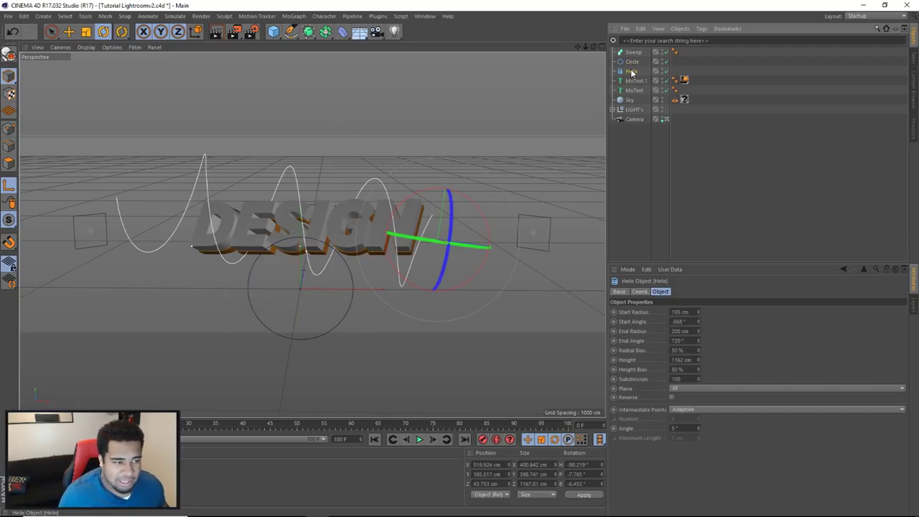
pyautogui.keyDown('ctrl'); pyautogui.click(632, 63); pyautogui.keyUp('ctrl')
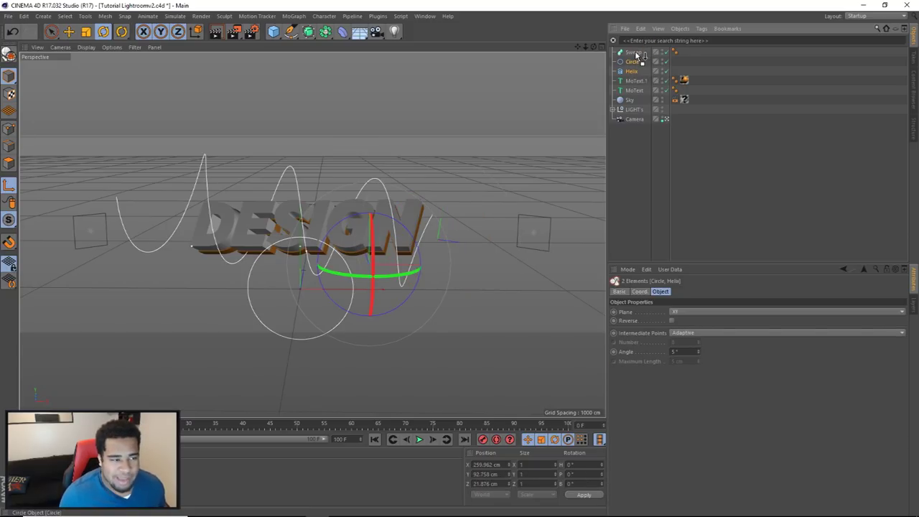
pyautogui.moveTo(636, 55); pyautogui.dragTo(635, 53)
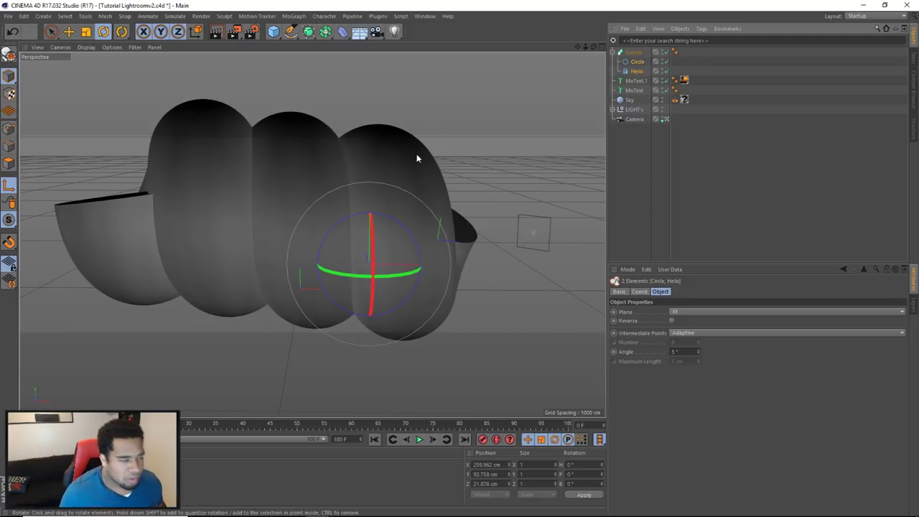
# Step: Thin the swept tube by trying a Circle radius of 30 cm and settling on 25 cm
pyautogui.click(632, 64)
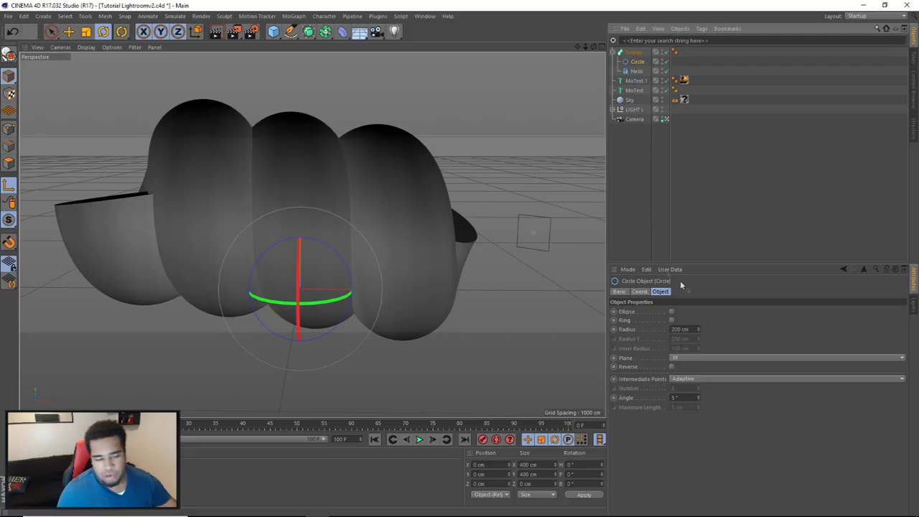
pyautogui.click(694, 329)
pyautogui.write('30')
pyautogui.press('Return')
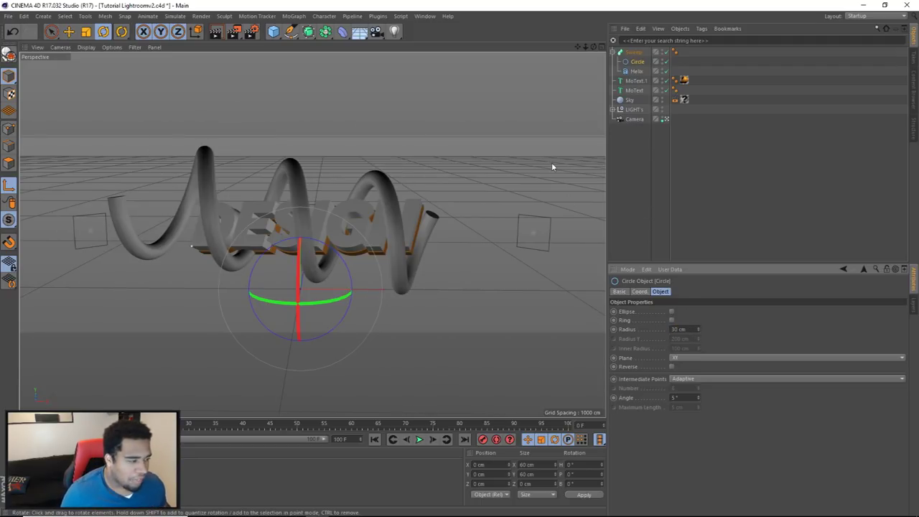
pyautogui.click(688, 329)
pyautogui.write('25')
pyautogui.press('Return')
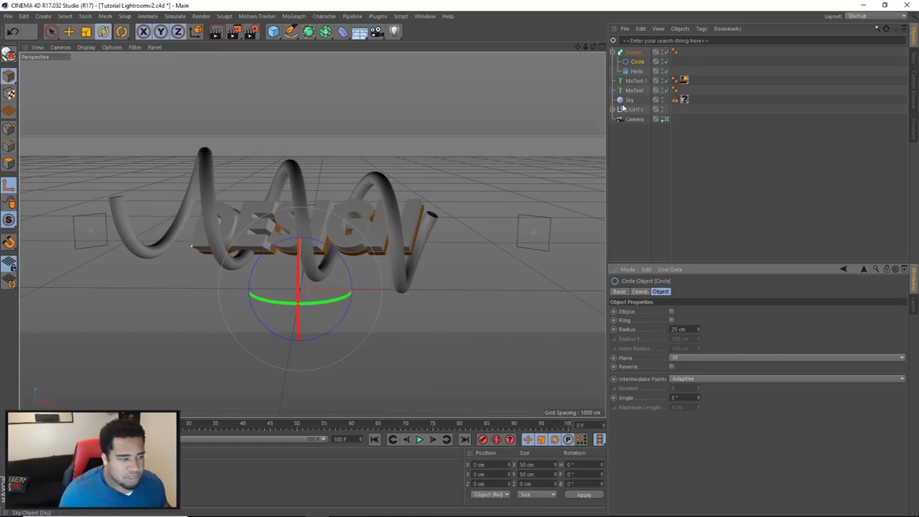
# Step: Set the Helix's start radius to 700 cm and its start angle to 300°
pyautogui.click(636, 71)
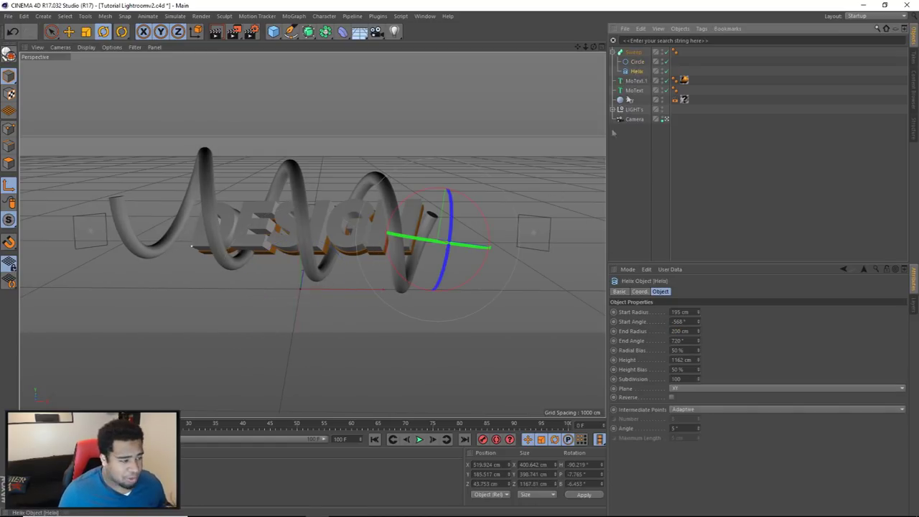
pyautogui.click(693, 312)
pyautogui.write('700')
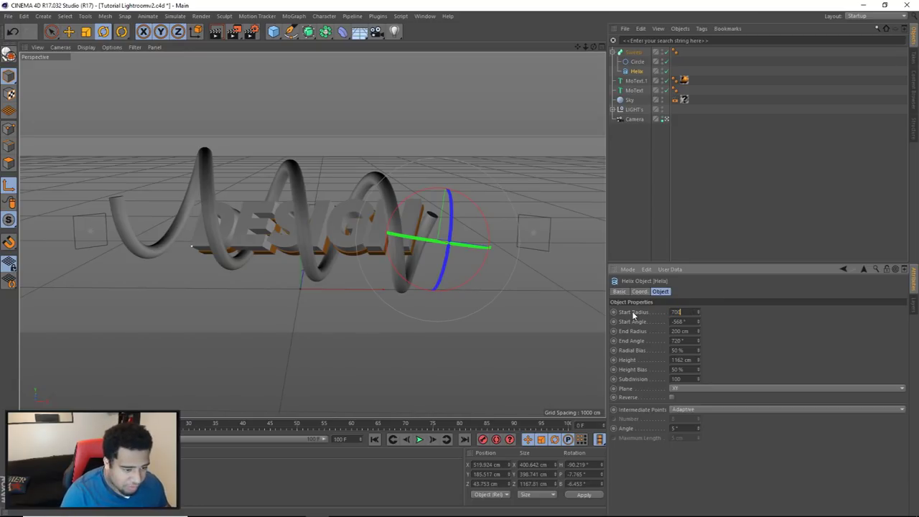
pyautogui.press('Return')
pyautogui.press('Tab')
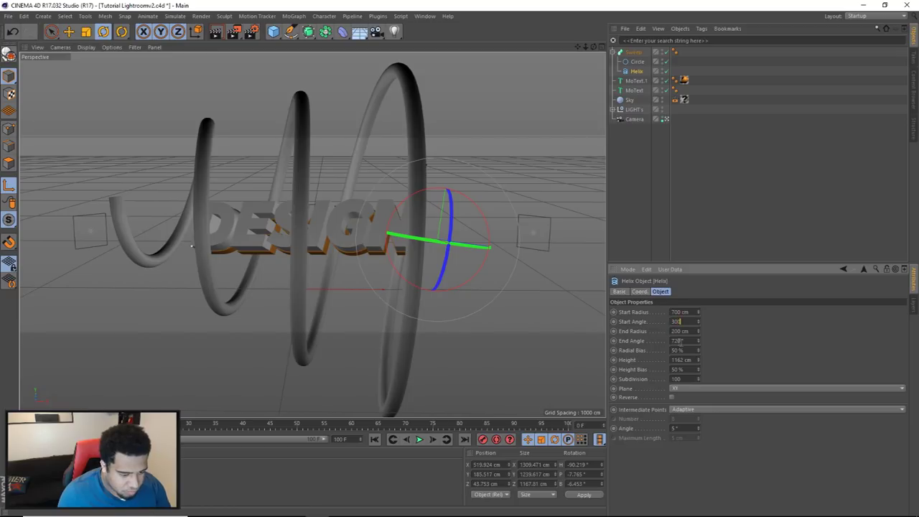
pyautogui.write('0')
pyautogui.press('Return')
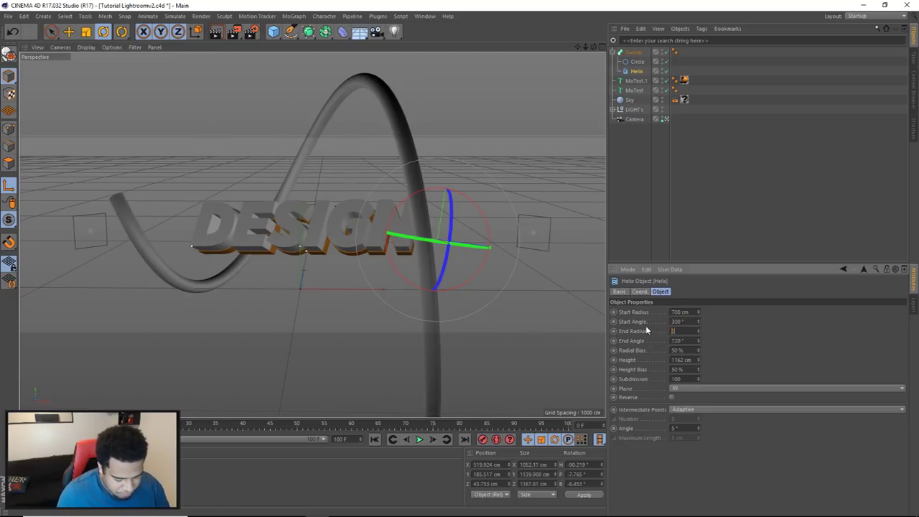
# Step: Set the Helix's end radius to 250 cm, end angle to 800° and height to 2300 cm
pyautogui.write('0')
pyautogui.press('Tab')
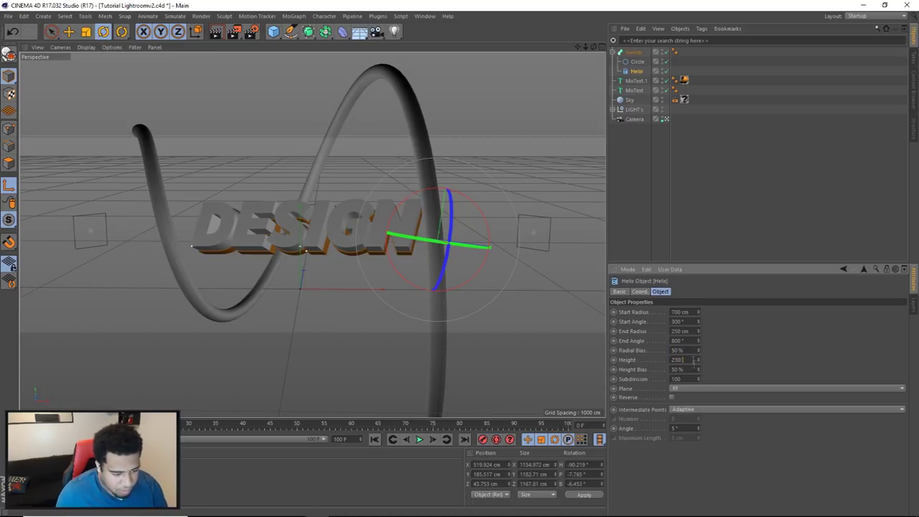
pyautogui.press('Tab')
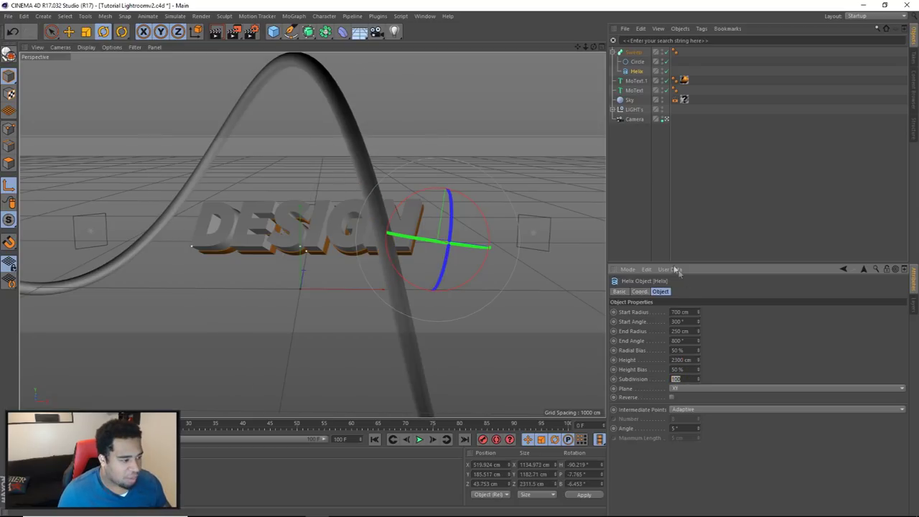
pyautogui.click(634, 73)
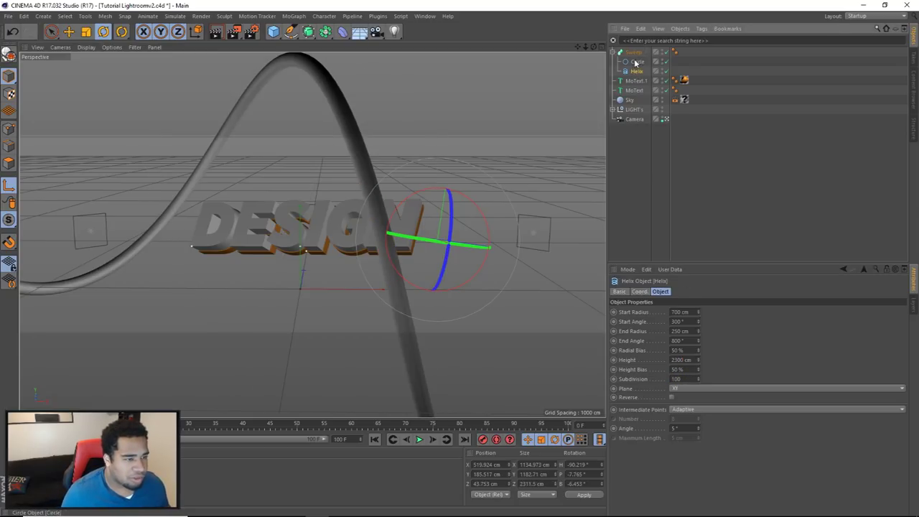
# Step: Rotate the Sweep to about H 191°, P -74°, B 164°, with its axis at about X 1061, Y 132, Z 48 cm
pyautogui.click(633, 53)
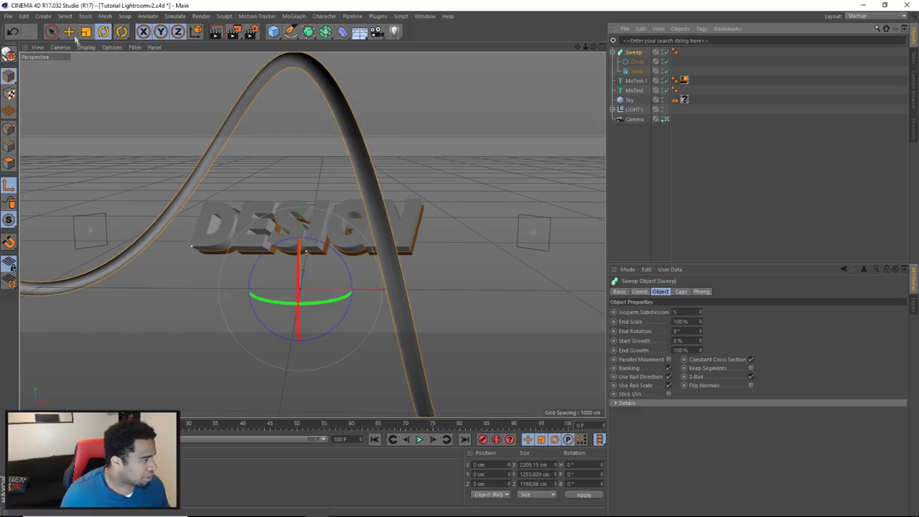
pyautogui.click(103, 31)
pyautogui.moveTo(298, 267); pyautogui.dragTo(282, 323)
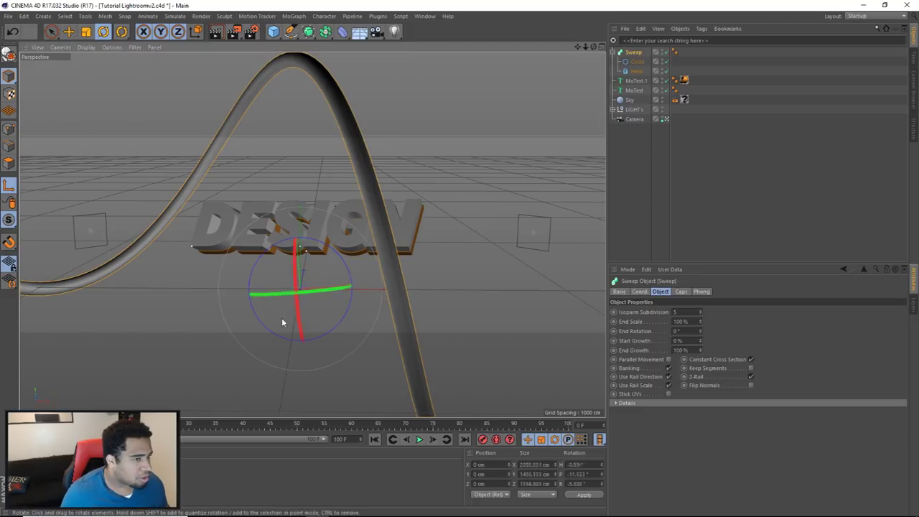
pyautogui.moveTo(213, 261); pyautogui.dragTo(574, 144)
pyautogui.click(69, 33)
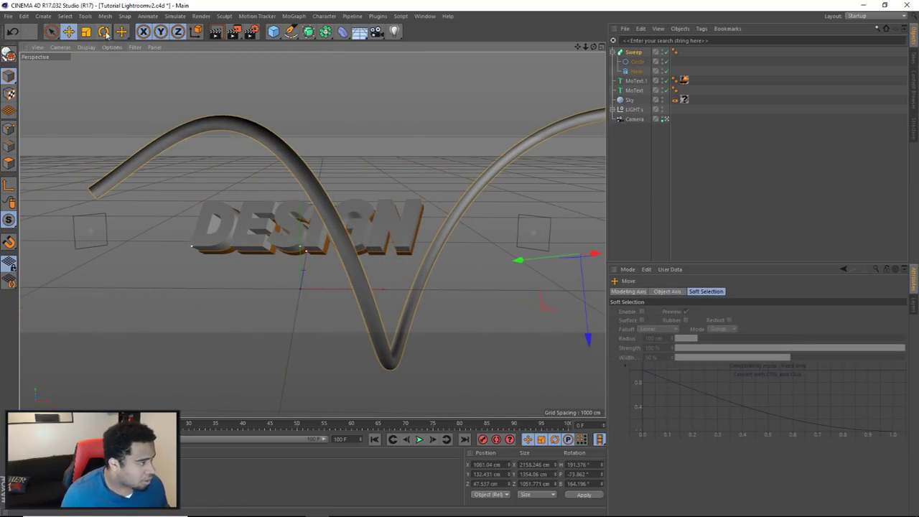
# Step: Rotate the Sweep further to about H 153°, P 34°, B 191°
pyautogui.click(104, 31)
pyautogui.moveTo(505, 267); pyautogui.dragTo(521, 197)
pyautogui.moveTo(567, 227); pyautogui.dragTo(471, 87)
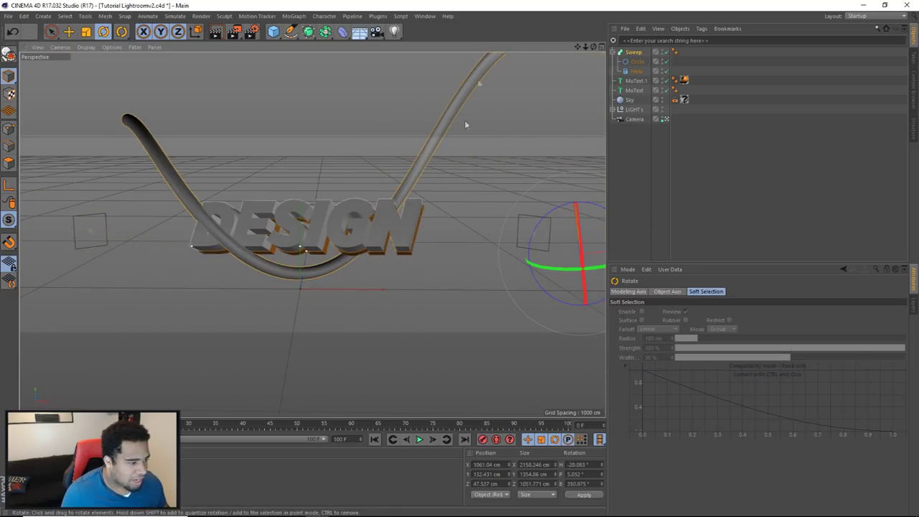
pyautogui.moveTo(551, 215); pyautogui.dragTo(580, 368)
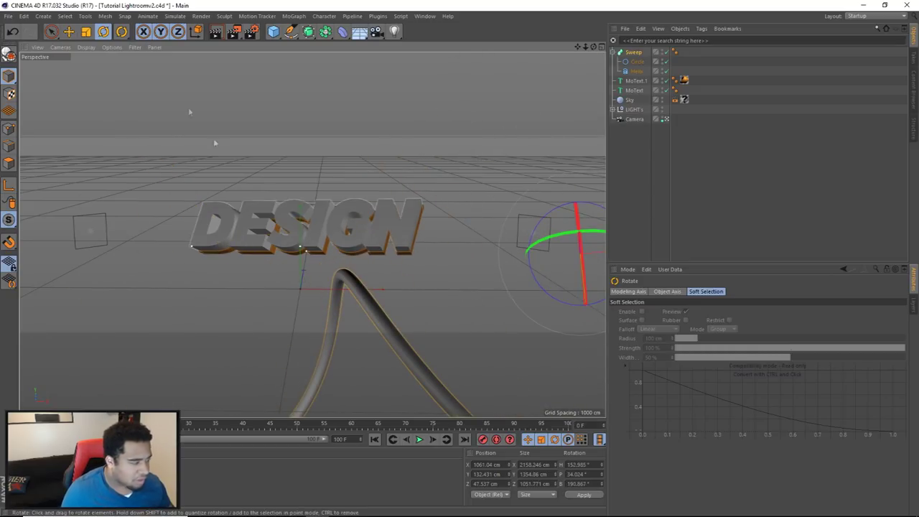
# Step: Raise the Sweep around the letters to about X 836, Y 614, Z 124 cm and shift only its axis to about X 319, Y 526, Z 321 cm
pyautogui.click(69, 32)
pyautogui.moveTo(363, 231); pyautogui.dragTo(306, 107)
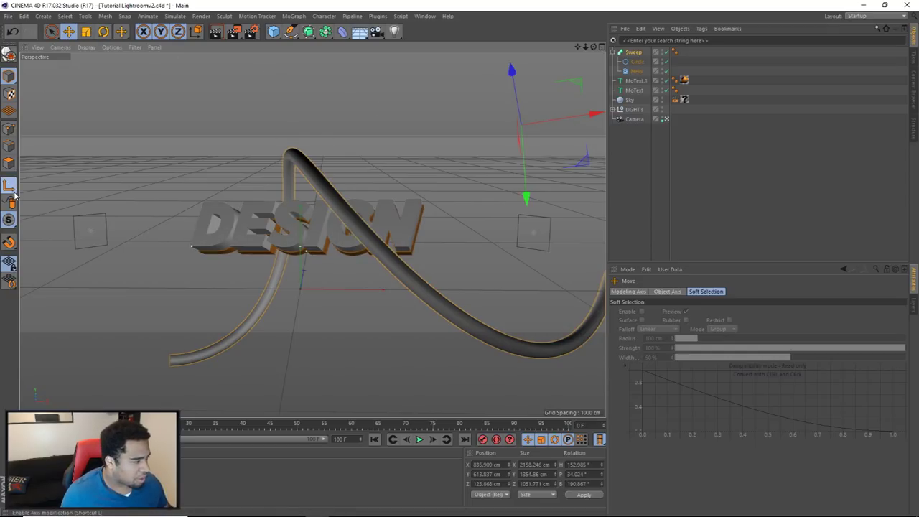
pyautogui.moveTo(567, 118); pyautogui.dragTo(412, 136)
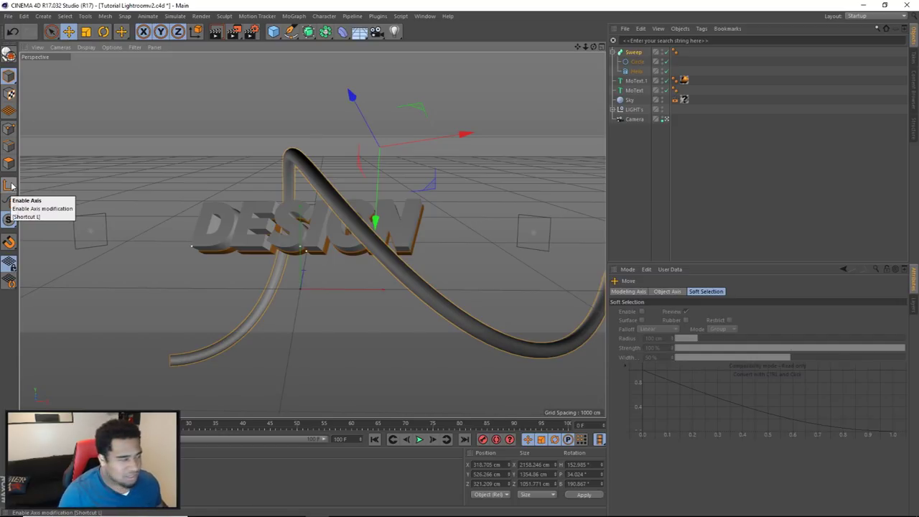
# Step: Rotate the Sweep to about H 142°, P 42°, B 207° and shift its axis to about X 130, Y 456, Z 389 cm
pyautogui.press('r')
pyautogui.moveTo(421, 170); pyautogui.dragTo(384, 145)
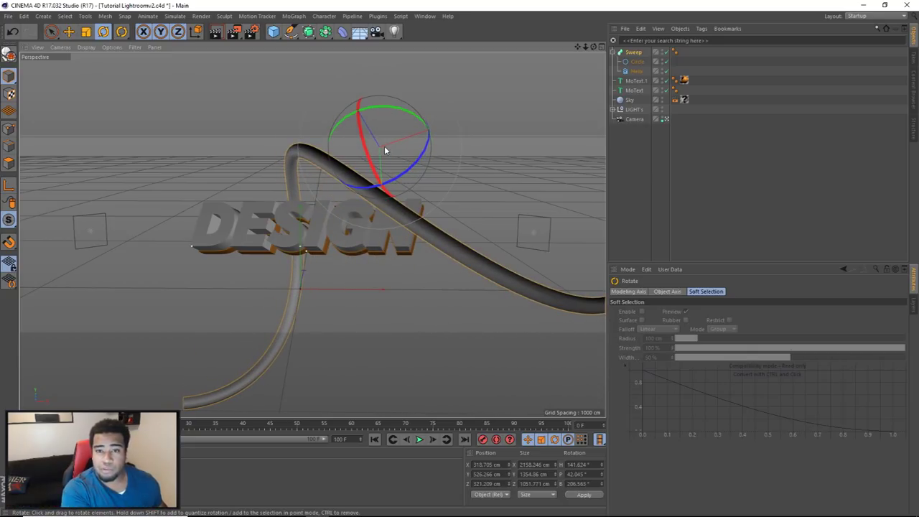
pyautogui.click(70, 33)
pyautogui.moveTo(418, 132); pyautogui.dragTo(371, 148)
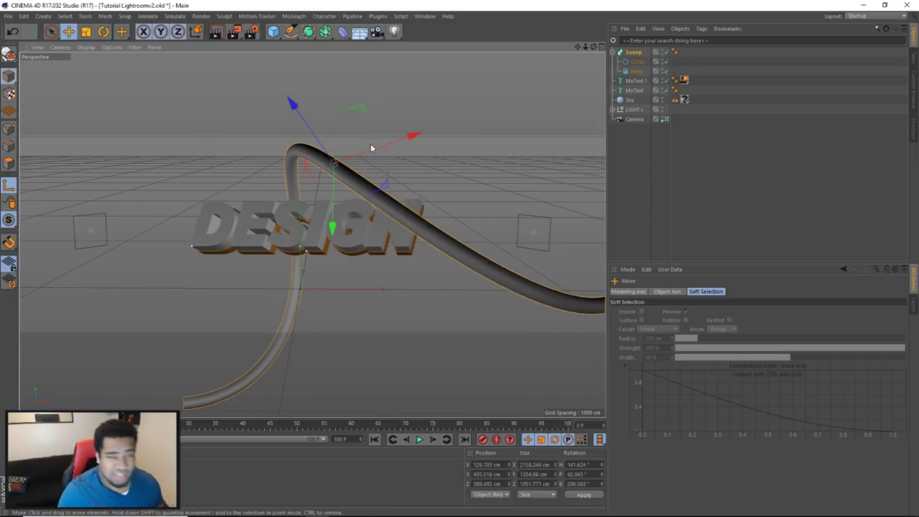
# Step: Outside the camera view, move the Sweep's axis to about X 3490, Y -4426, Z 4633 cm and turn it to about H 145°, P 46°, B 200°
pyautogui.click(667, 120)
pyautogui.moveTo(585, 47); pyautogui.dragTo(671, 79)
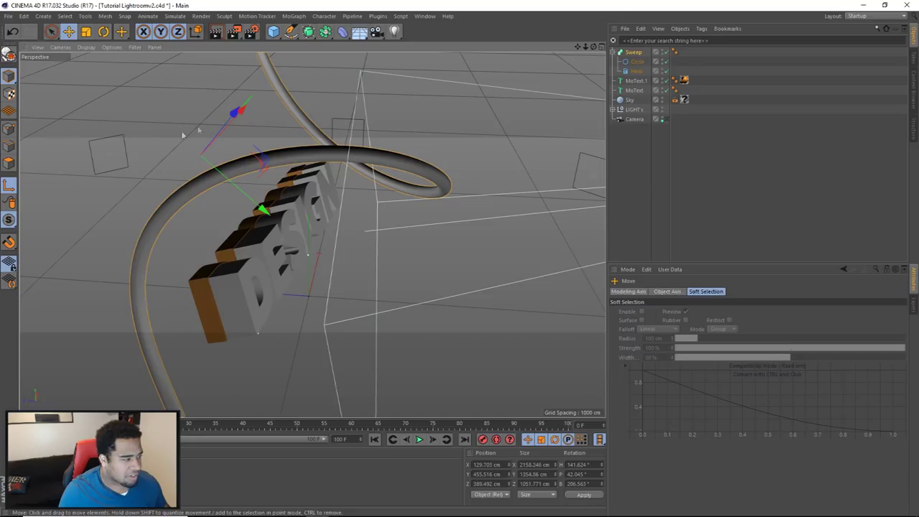
pyautogui.moveTo(237, 113); pyautogui.dragTo(50, 350)
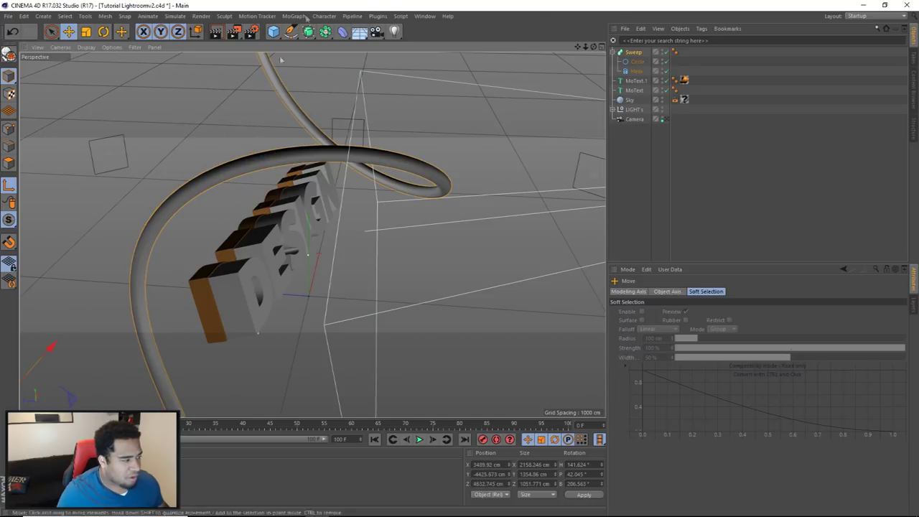
pyautogui.click(662, 120)
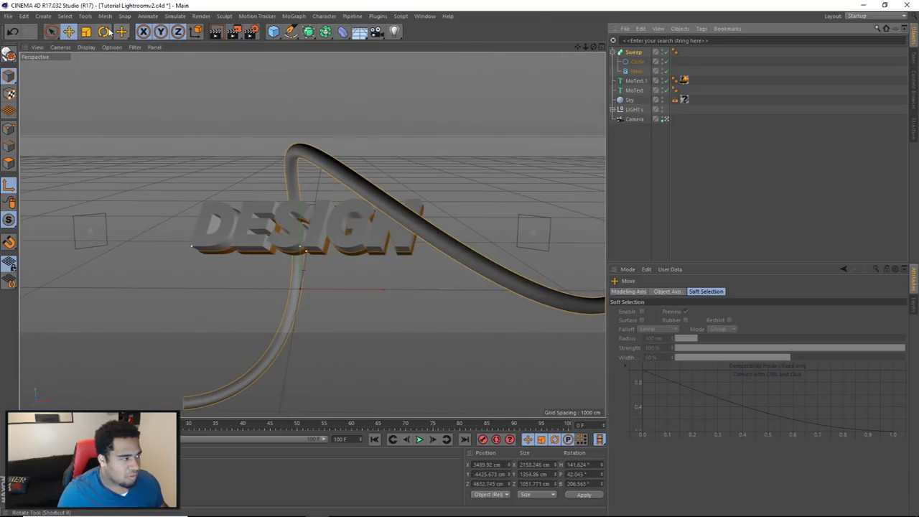
pyautogui.click(106, 32)
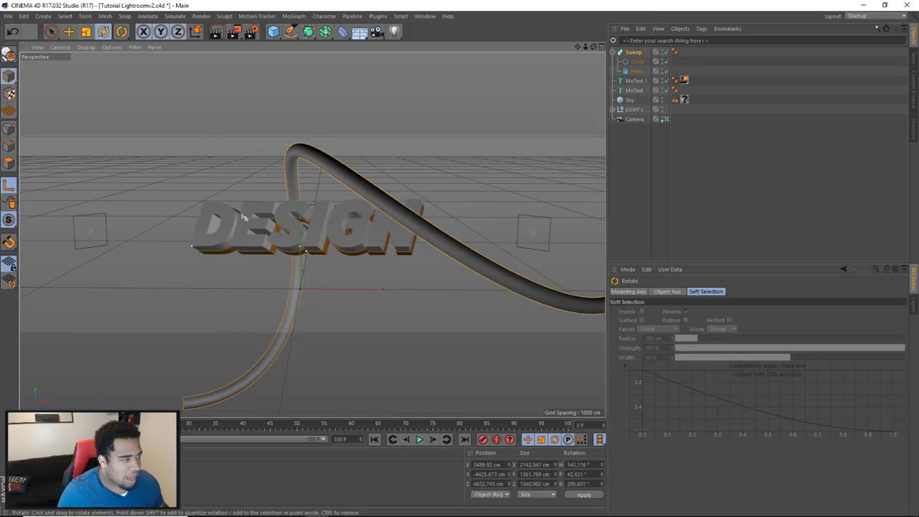
pyautogui.click(632, 53)
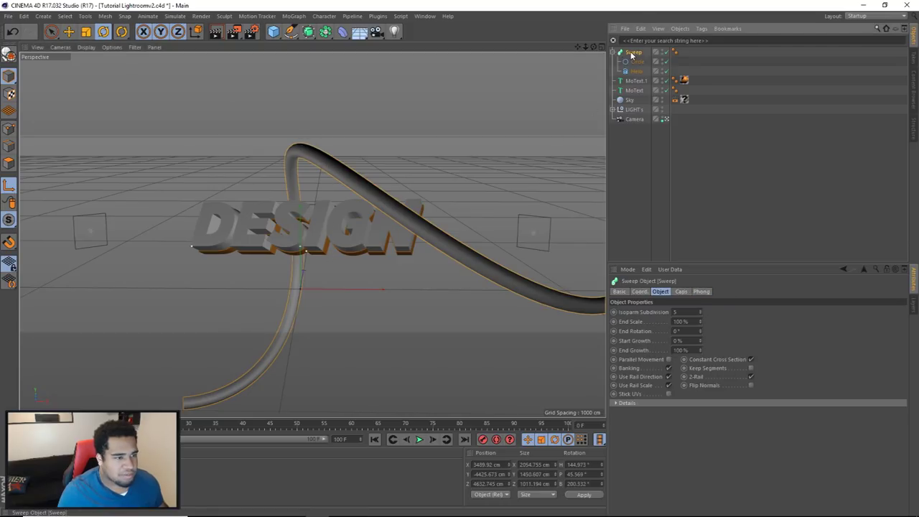
# Step: Bring the Sweep's axis back near the text at about X 576, Y -125, Z 1285 cm and return to the camera view
pyautogui.click(667, 120)
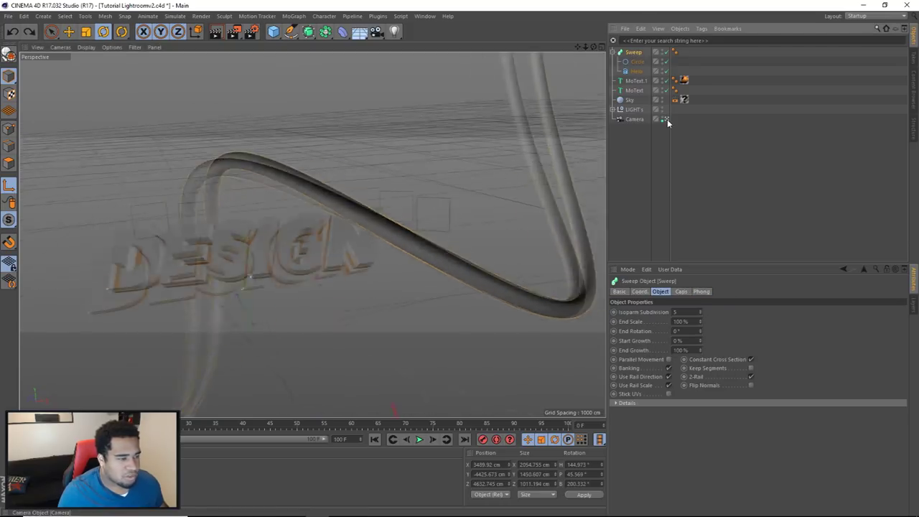
pyautogui.click(69, 31)
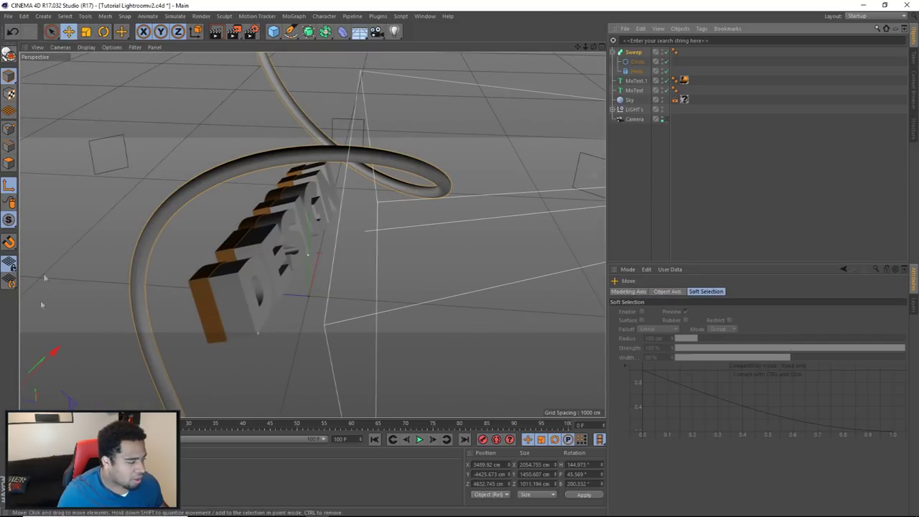
pyautogui.moveTo(45, 355); pyautogui.dragTo(277, 123)
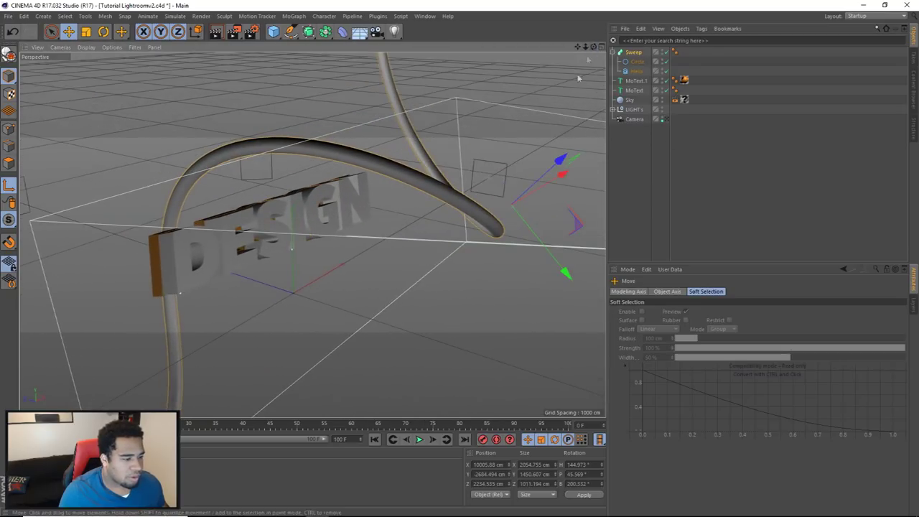
pyautogui.moveTo(565, 176); pyautogui.dragTo(355, 101)
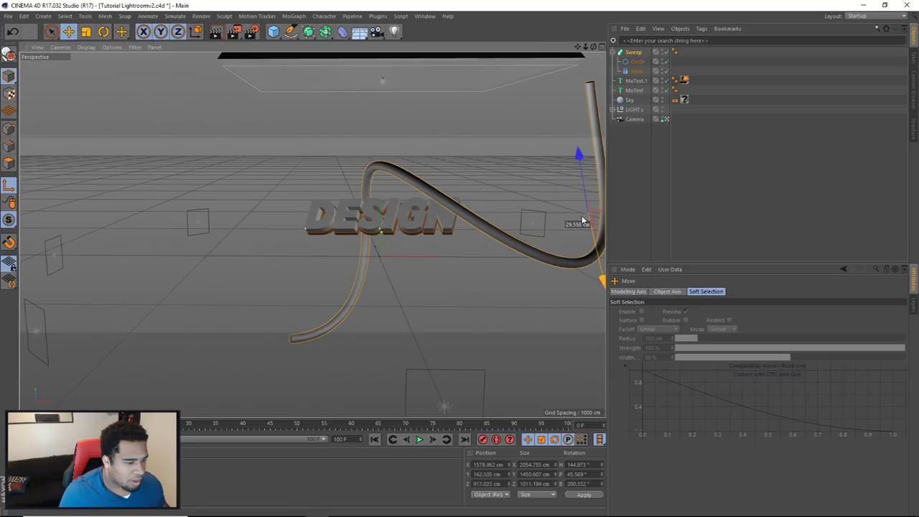
pyautogui.moveTo(598, 215); pyautogui.dragTo(469, 219)
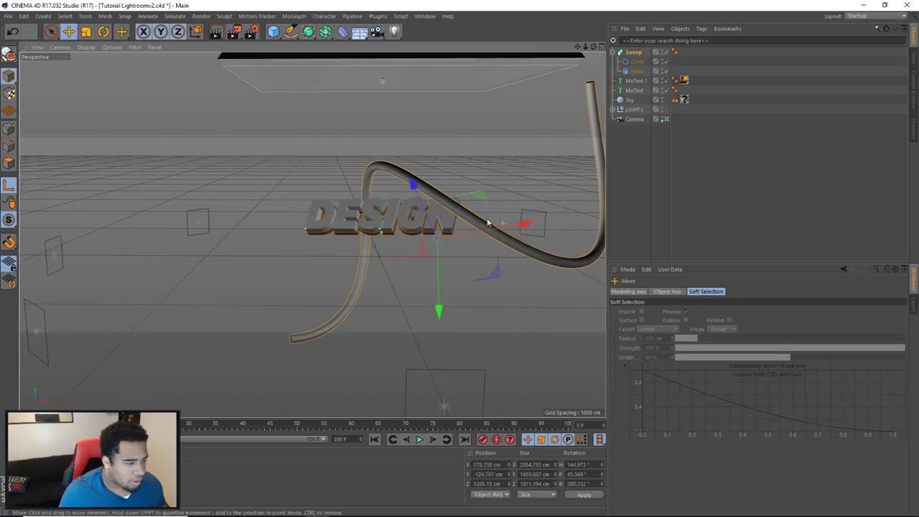
pyautogui.scroll(5, 528, 218)
pyautogui.scroll(-1, 319, 228)
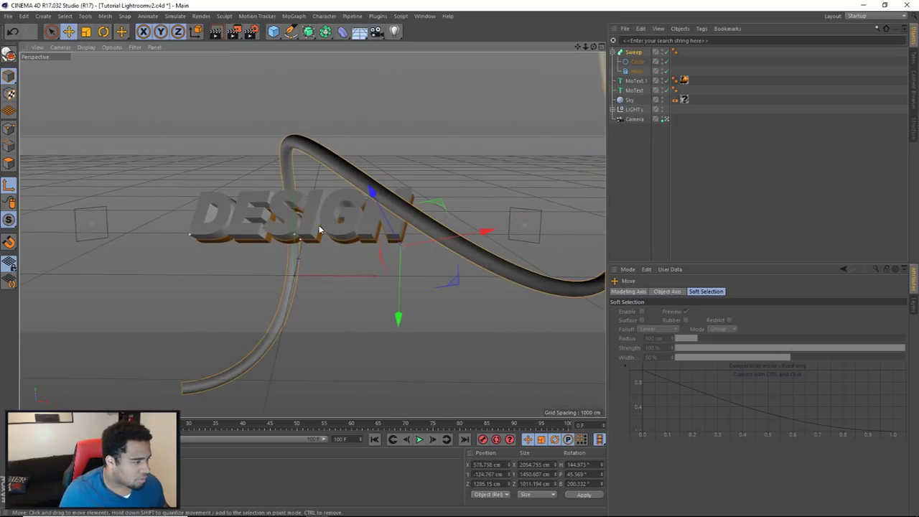
# Step: Turn off axis-only editing and rotate the whole Sweep to about H 140°, P 44°, B 201°
pyautogui.scroll(-1, 320, 228)
pyautogui.keyDown('alt'); pyautogui.moveTo(321, 230); pyautogui.dragTo(348, 244, button='middle'); pyautogui.keyUp('alt')
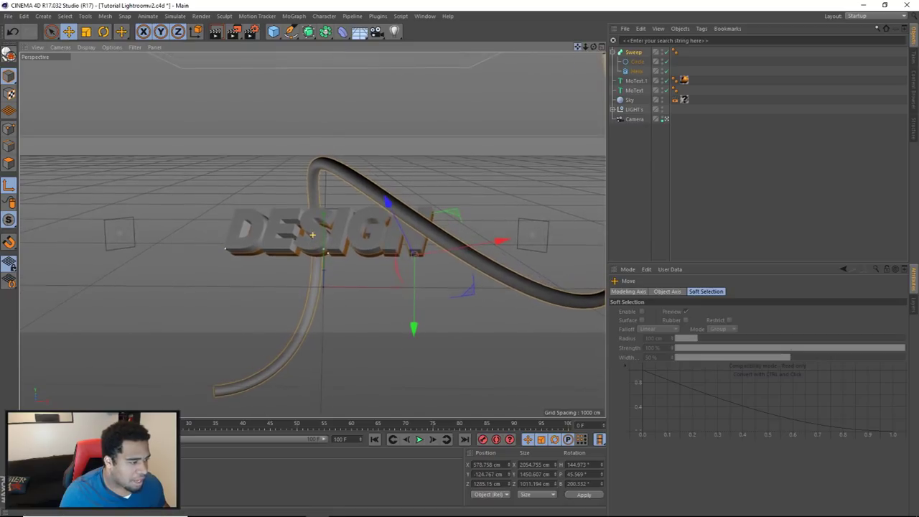
pyautogui.click(105, 32)
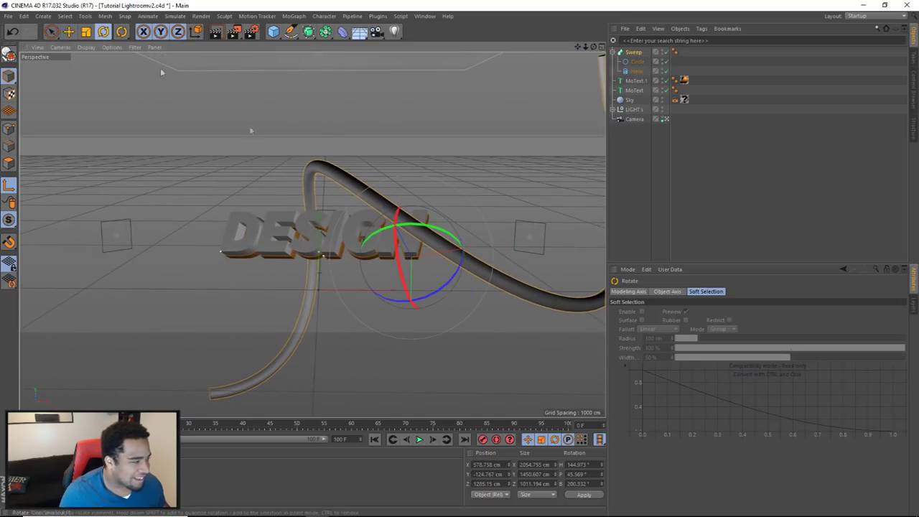
pyautogui.moveTo(431, 251); pyautogui.dragTo(433, 254)
pyautogui.click(9, 185)
pyautogui.moveTo(394, 223); pyautogui.dragTo(405, 239)
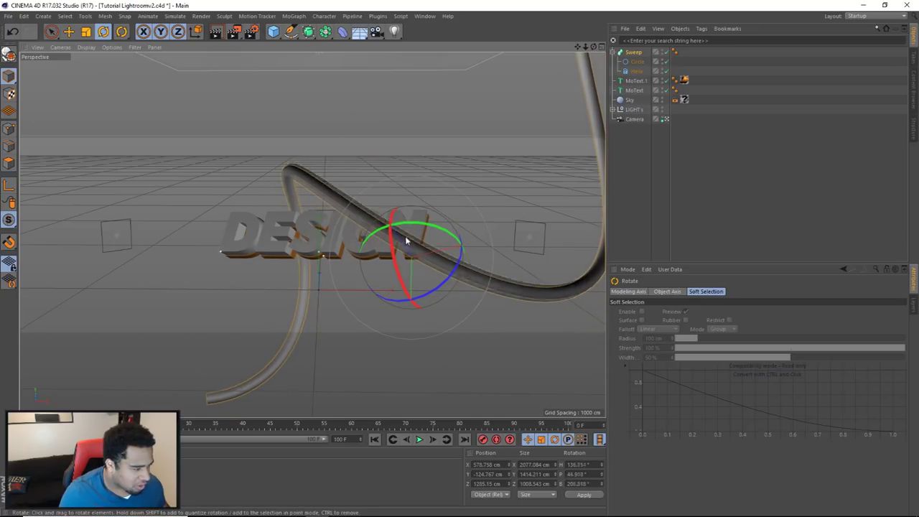
pyautogui.moveTo(460, 260)
pyautogui.mouseDown()
pyautogui.moveTo(464, 246)
pyautogui.moveTo(464, 261)
pyautogui.mouseUp()
# Step: Scale the Sweep to about 2125 × 1447 × 1032 cm and move it to about X 628, Y -79, Z 1294 cm
pyautogui.click(86, 31)
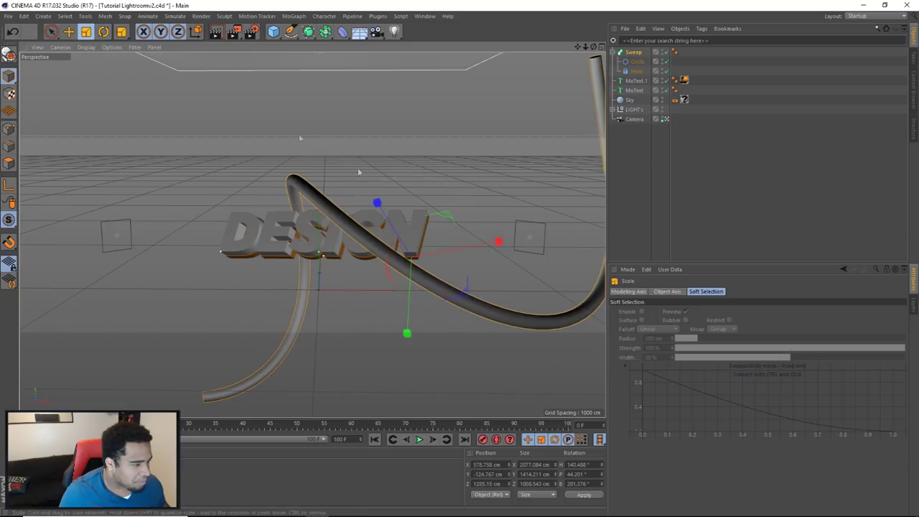
pyautogui.moveTo(217, 105)
pyautogui.mouseDown()
pyautogui.moveTo(245, 103)
pyautogui.moveTo(224, 102)
pyautogui.mouseUp()
pyautogui.click(69, 31)
# Step: Rotate the Sweep to about H 136°, P 42°, B 203° so the tube crosses diagonally in front of the letters
pyautogui.press('r')
pyautogui.moveTo(435, 252); pyautogui.dragTo(413, 240)
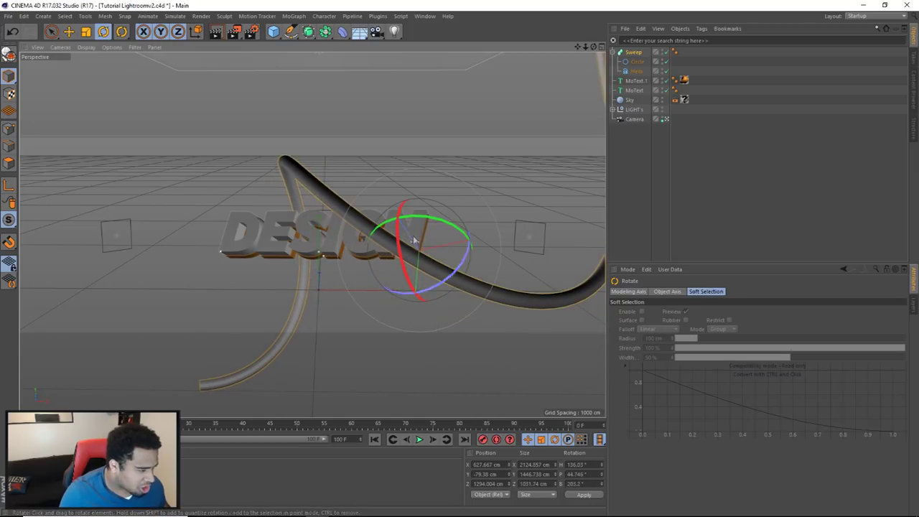
pyautogui.moveTo(404, 232); pyautogui.dragTo(421, 295)
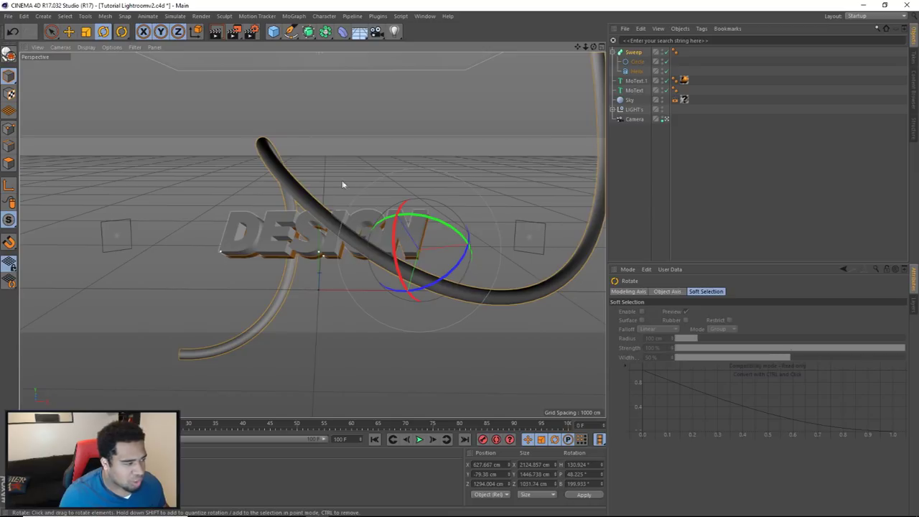
pyautogui.moveTo(456, 287); pyautogui.dragTo(453, 275)
pyautogui.moveTo(399, 230)
pyautogui.mouseDown()
pyautogui.moveTo(400, 245)
pyautogui.moveTo(400, 236)
pyautogui.mouseUp()
pyautogui.moveTo(441, 282); pyautogui.dragTo(441, 281)
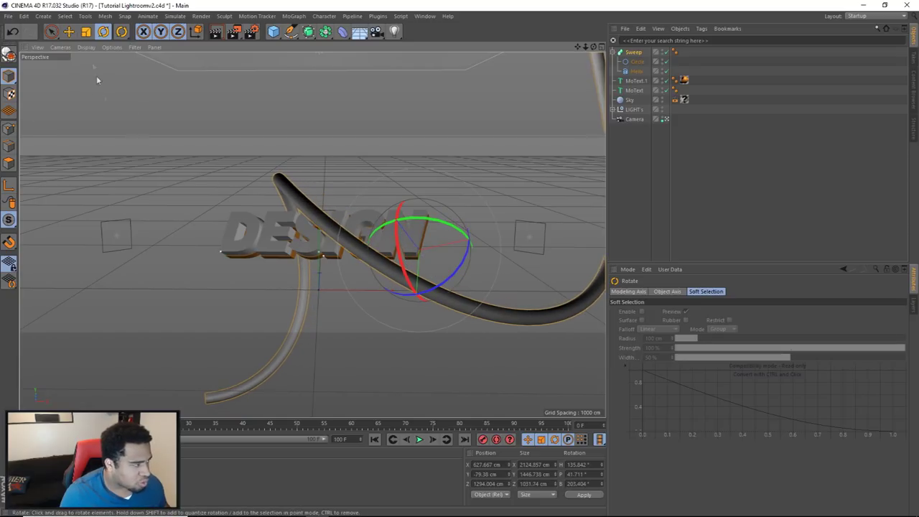
# Step: Move the Sweep to about X 578, Y -37, Z 1300 cm and preview the render in the viewport
pyautogui.press('e')
pyautogui.moveTo(271, 159); pyautogui.dragTo(266, 158)
pyautogui.click(215, 34)
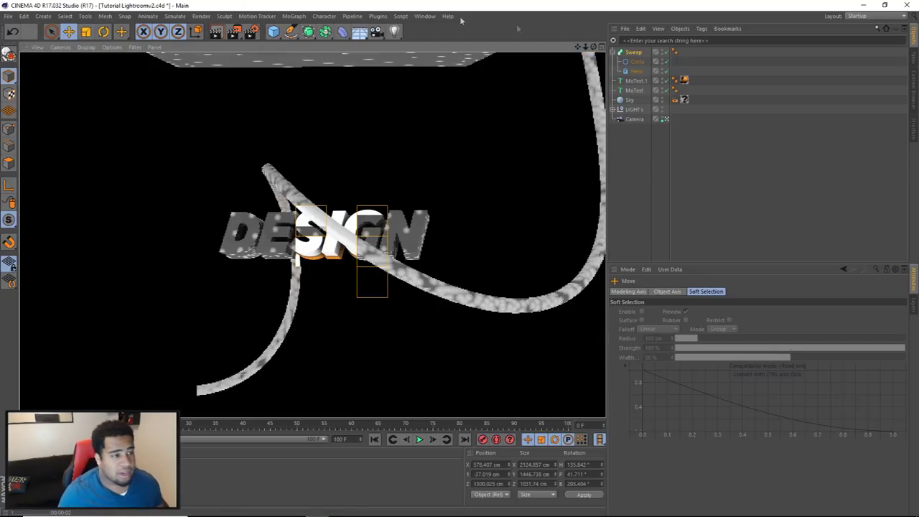
pyautogui.click(648, 175)
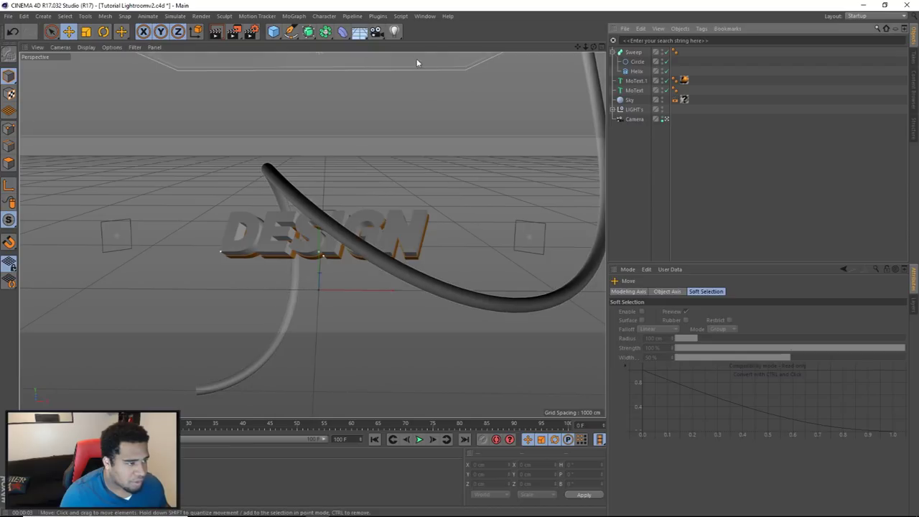
# Step: Reframe the camera closer on the DESIGN text and preview the render in the viewport
pyautogui.moveTo(594, 47); pyautogui.dragTo(595, 83)
pyautogui.moveTo(579, 50)
pyautogui.mouseDown()
pyautogui.moveTo(594, 53)
pyautogui.moveTo(579, 51)
pyautogui.mouseUp()
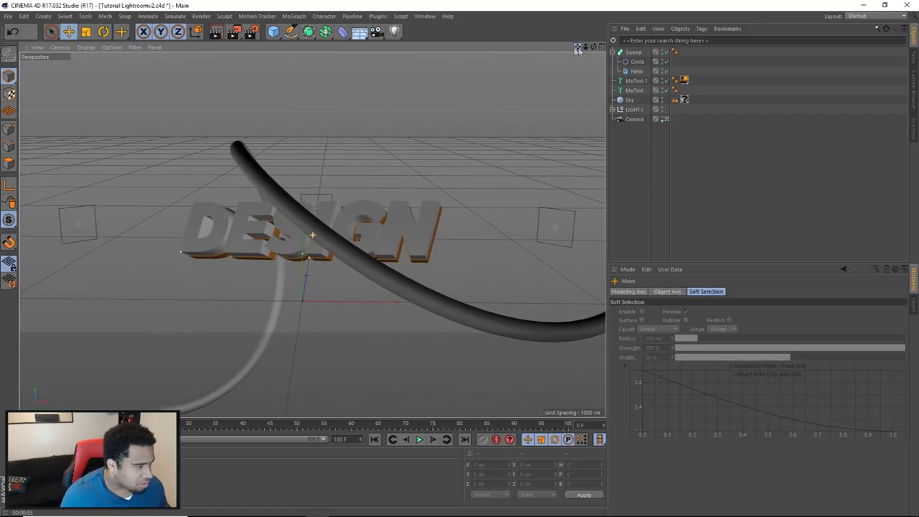
pyautogui.click(215, 32)
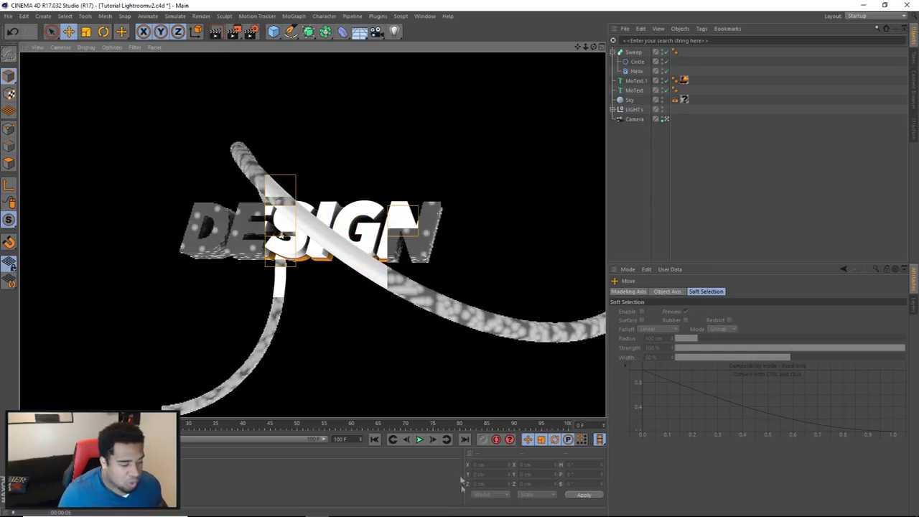
# Step: Switch to Photoshop to examine the tube's path around the letters in White 3D.psd, and return to the Cinema 4D scene
pyautogui.click(575, 512)
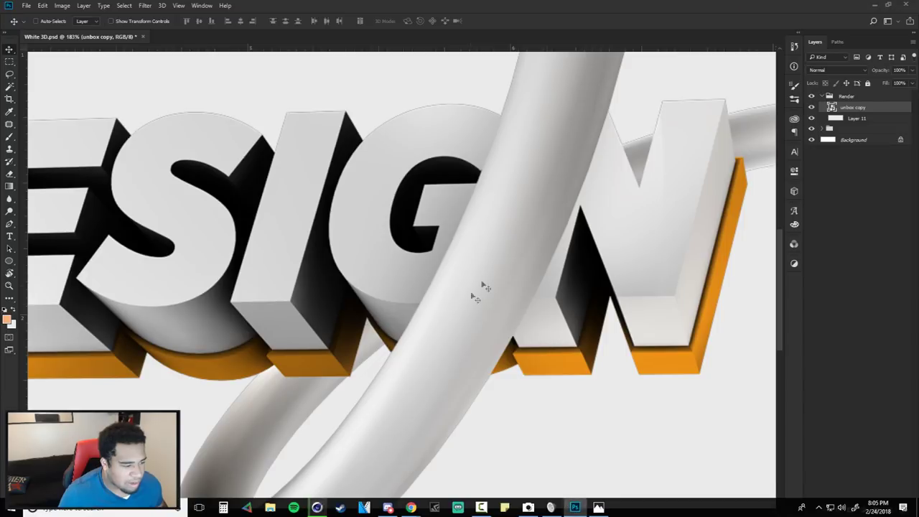
pyautogui.keyDown('alt'); pyautogui.scroll(-6, 515, 244); pyautogui.keyUp('alt')
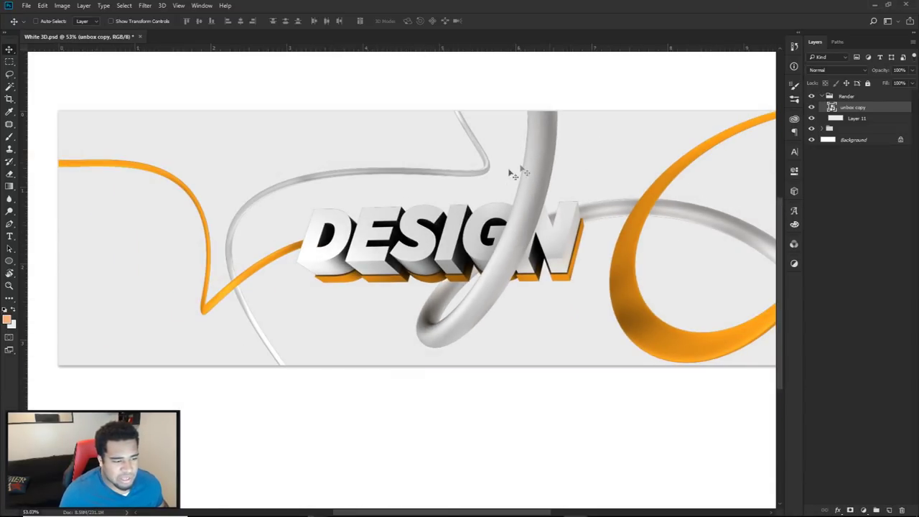
pyautogui.click(316, 512)
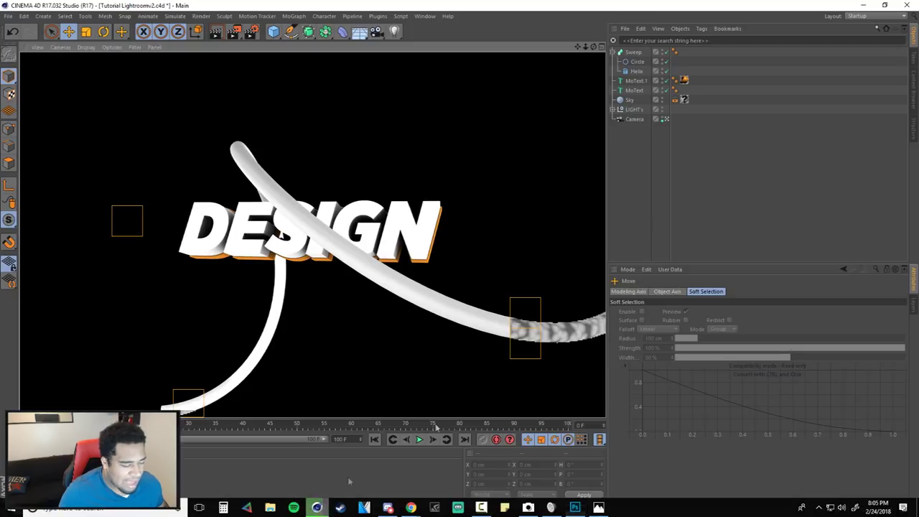
pyautogui.click(653, 158)
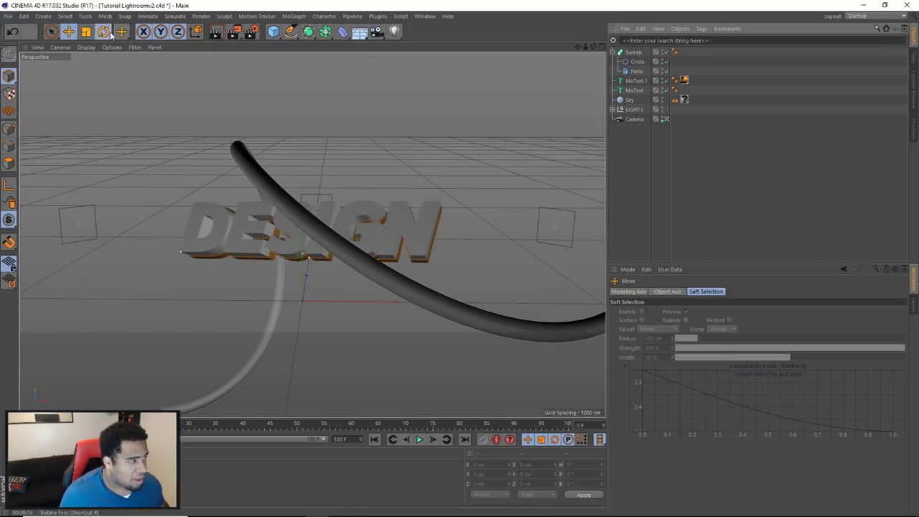
# Step: Move the Sweep to about X 723, Y 136, Z 1482 cm and rotate it to about H 116°, P 38°, B 195°
pyautogui.click(313, 219)
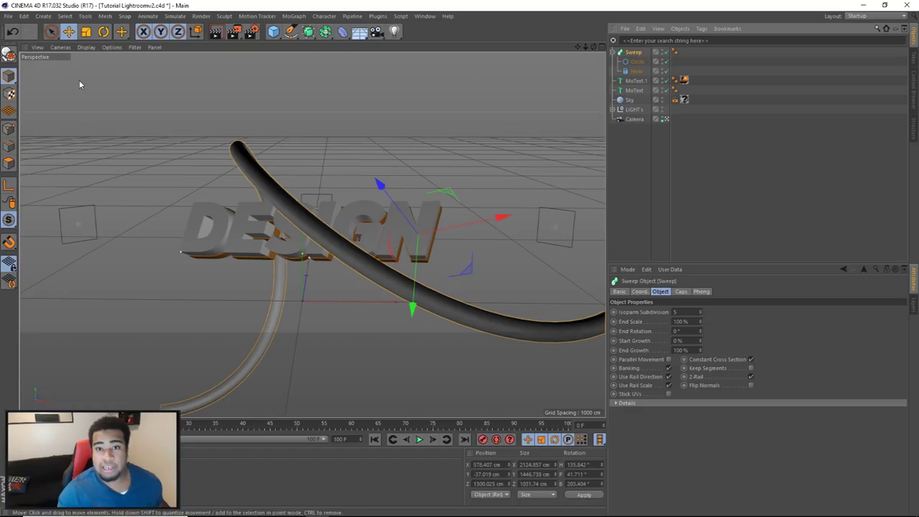
pyautogui.press('r')
pyautogui.moveTo(410, 256); pyautogui.dragTo(427, 267)
pyautogui.press('e')
pyautogui.moveTo(367, 171); pyautogui.dragTo(388, 217)
pyautogui.press('r')
pyautogui.click(634, 52)
pyautogui.moveTo(415, 252); pyautogui.dragTo(435, 224)
pyautogui.press('e')
pyautogui.press('r')
pyautogui.moveTo(447, 178); pyautogui.dragTo(425, 214)
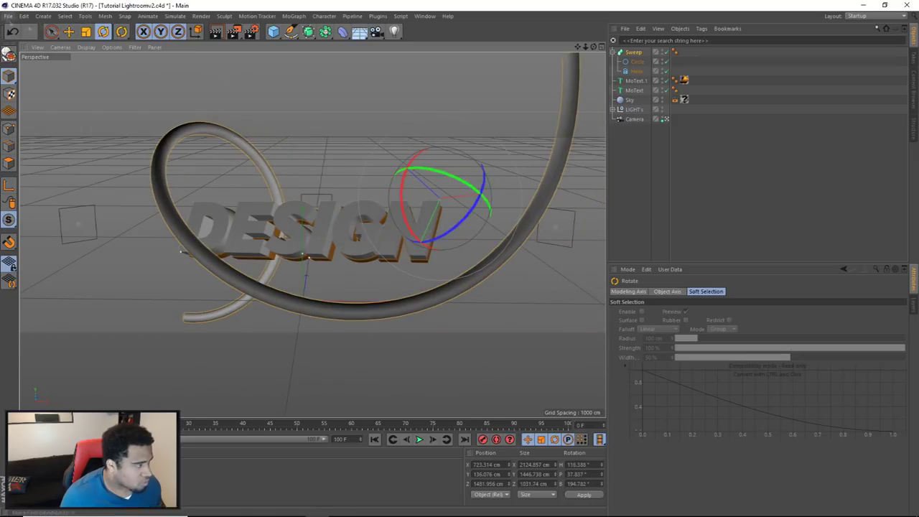
# Step: Shift the Sweep to about X 678, Y 53, Z 1746 cm and turn it to about H 100°, P 41°, B 210°
pyautogui.press('e')
pyautogui.moveTo(392, 154); pyautogui.dragTo(368, 138)
pyautogui.moveTo(477, 176); pyautogui.dragTo(488, 197)
pyautogui.click(104, 32)
pyautogui.click(8, 186)
pyautogui.click(69, 31)
pyautogui.click(104, 31)
pyautogui.moveTo(393, 180); pyautogui.dragTo(290, 208)
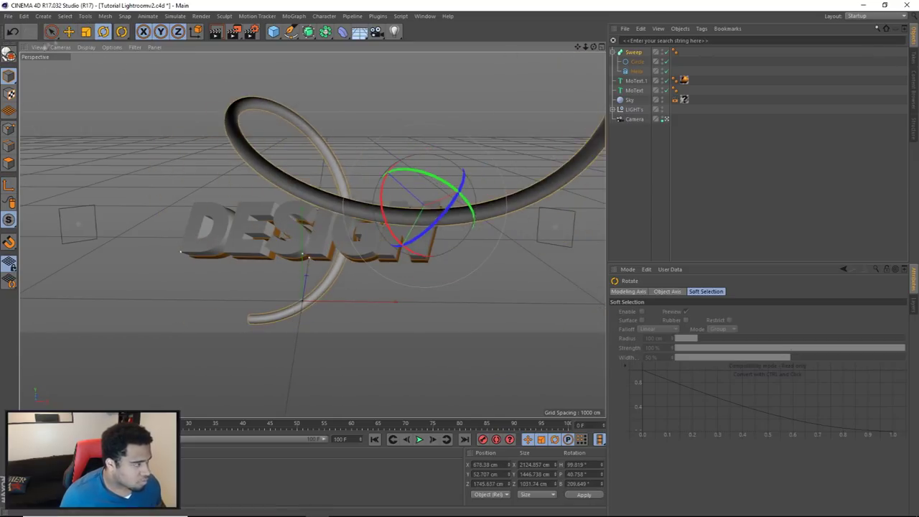
# Step: Lower the Sweep to about X 697, Y -102, Z 1714 cm and scale it to about 2169 × 1477 × 1053 cm
pyautogui.click(69, 32)
pyautogui.moveTo(390, 276); pyautogui.dragTo(391, 298)
pyautogui.click(86, 32)
pyautogui.moveTo(274, 102)
pyautogui.mouseDown()
pyautogui.moveTo(259, 100)
pyautogui.moveTo(281, 107)
pyautogui.mouseUp()
pyautogui.click(103, 32)
pyautogui.click(69, 32)
# Step: Reframe the camera on the text and tube, and preview the render in the viewport
pyautogui.moveTo(577, 46); pyautogui.dragTo(593, 35)
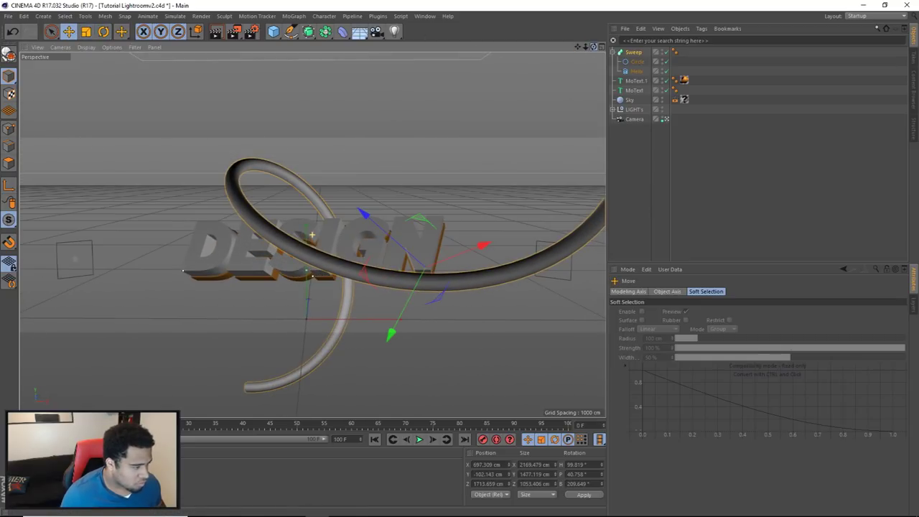
pyautogui.click(216, 31)
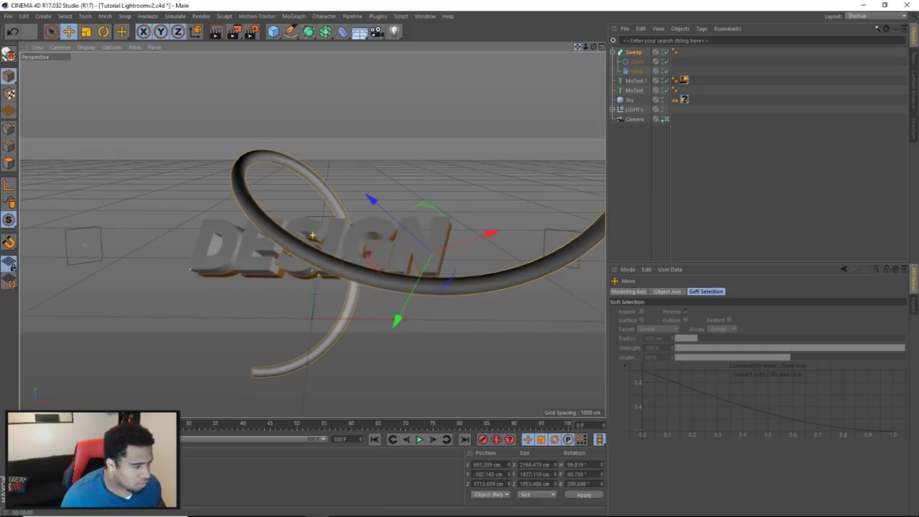
pyautogui.click(227, 34)
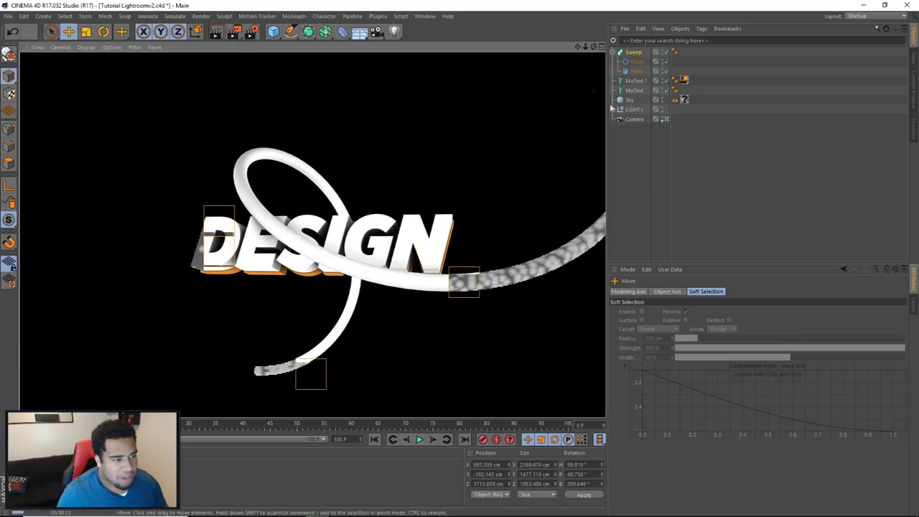
pyautogui.click(626, 139)
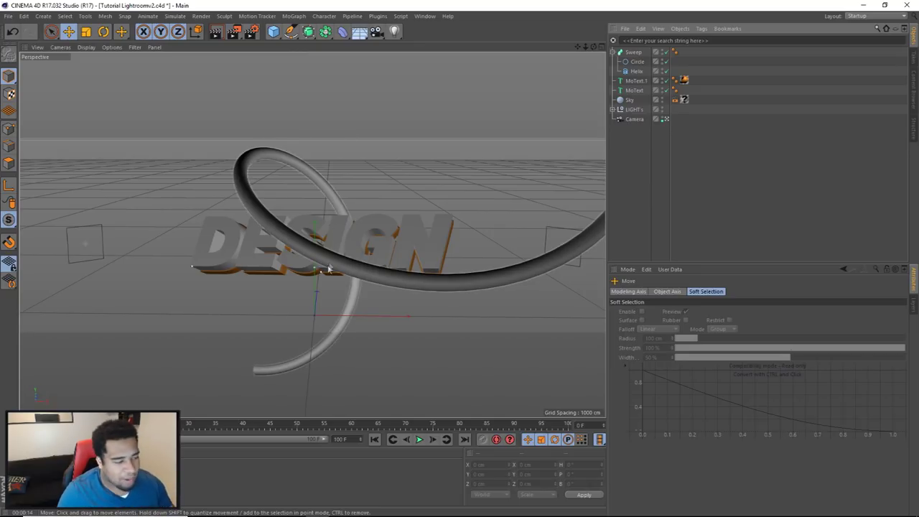
# Step: Duplicate the Sweep with its Circle and Helix, and move the copy sideways to about X -215, Y -76 cm
pyautogui.click(636, 72)
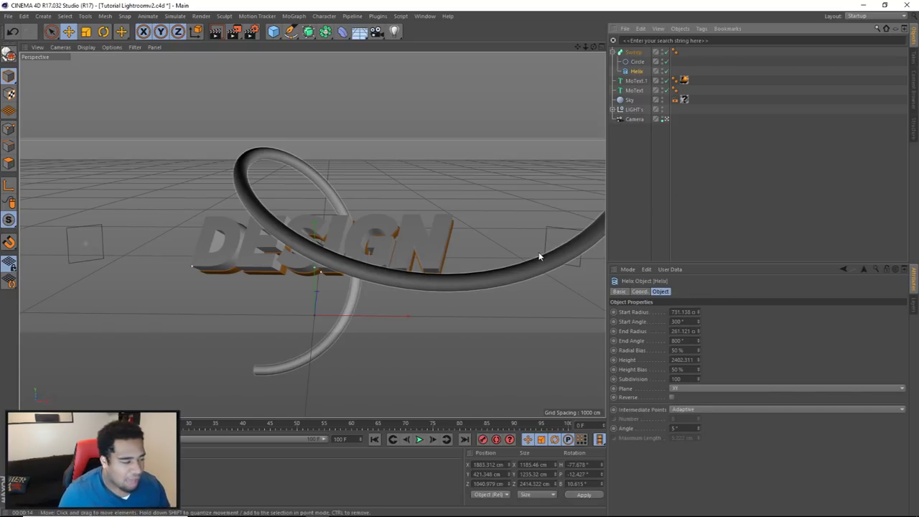
pyautogui.click(633, 54)
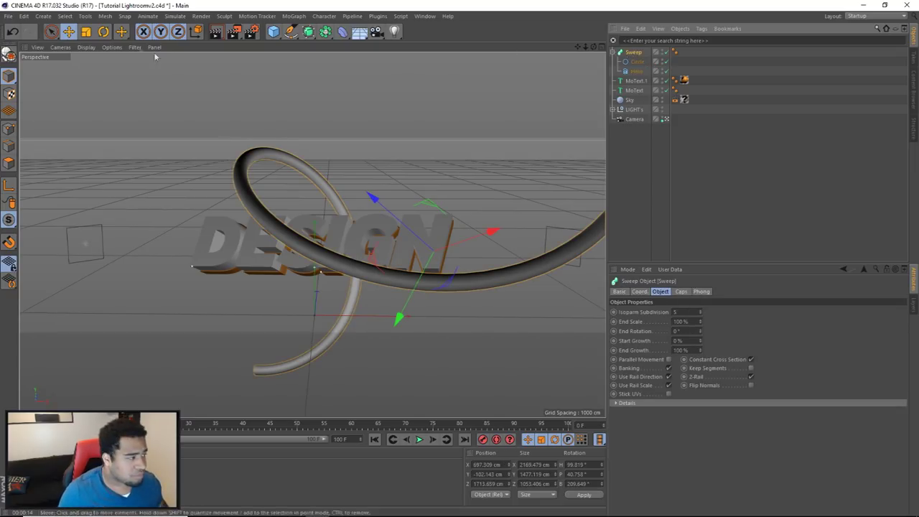
pyautogui.click(70, 32)
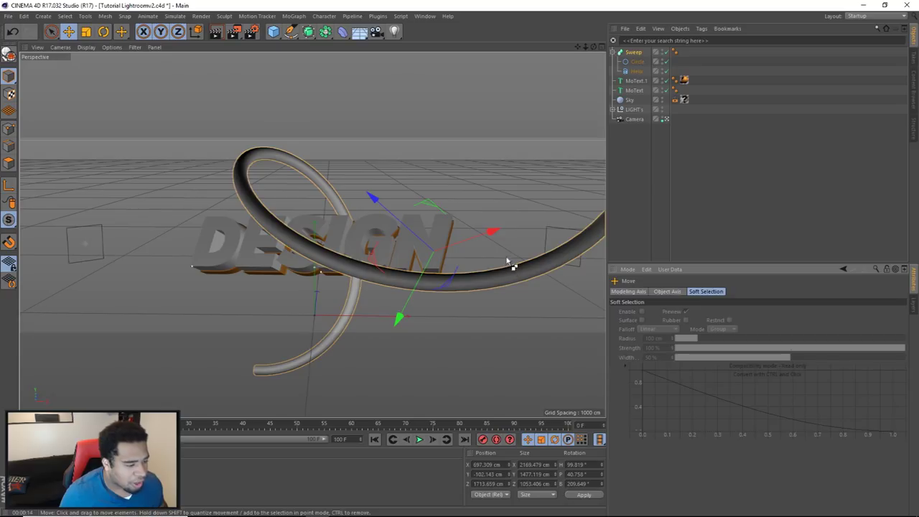
pyautogui.click(631, 55)
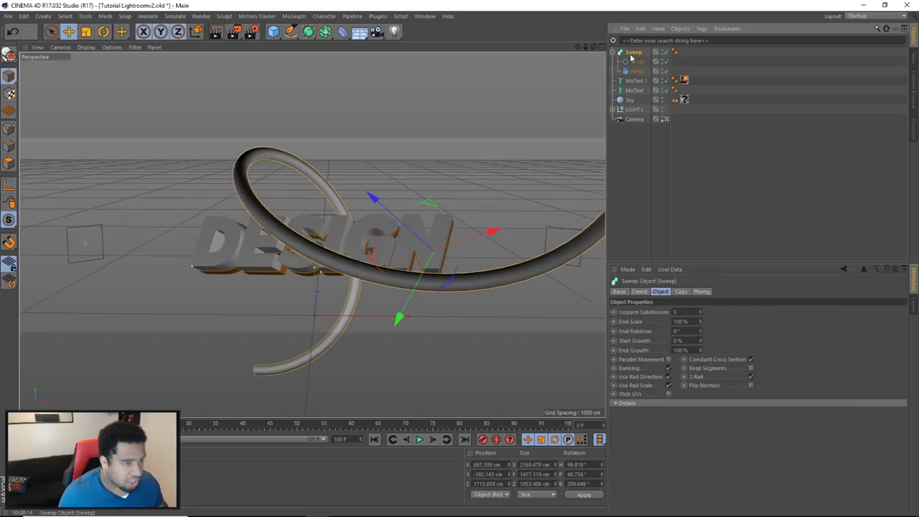
pyautogui.hotkey('ctrl', 'c')
pyautogui.hotkey('ctrl', 'v')
pyautogui.moveTo(496, 230); pyautogui.dragTo(454, 119)
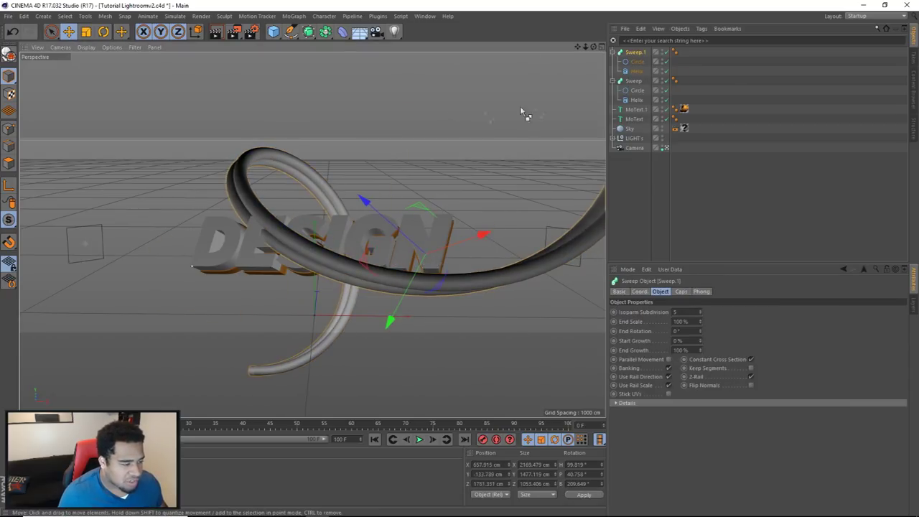
pyautogui.hotkey('ctrl', 'z')
pyautogui.hotkey('ctrl', 'z')
pyautogui.keyDown('ctrl'); pyautogui.moveTo(535, 233); pyautogui.dragTo(392, 234); pyautogui.keyUp('ctrl')
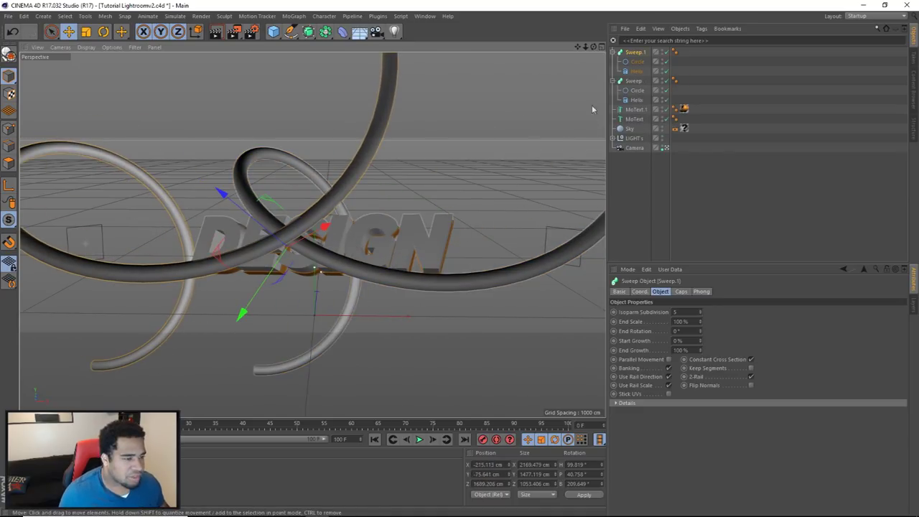
# Step: Leave the camera view and set the height of the Helix in the copied Sweep to 10011 cm
pyautogui.click(667, 149)
pyautogui.moveTo(594, 47)
pyautogui.mouseDown()
pyautogui.moveTo(664, 66)
pyautogui.moveTo(600, 41)
pyautogui.moveTo(560, 49)
pyautogui.moveTo(617, 44)
pyautogui.moveTo(592, 52)
pyautogui.moveTo(611, 49)
pyautogui.mouseUp()
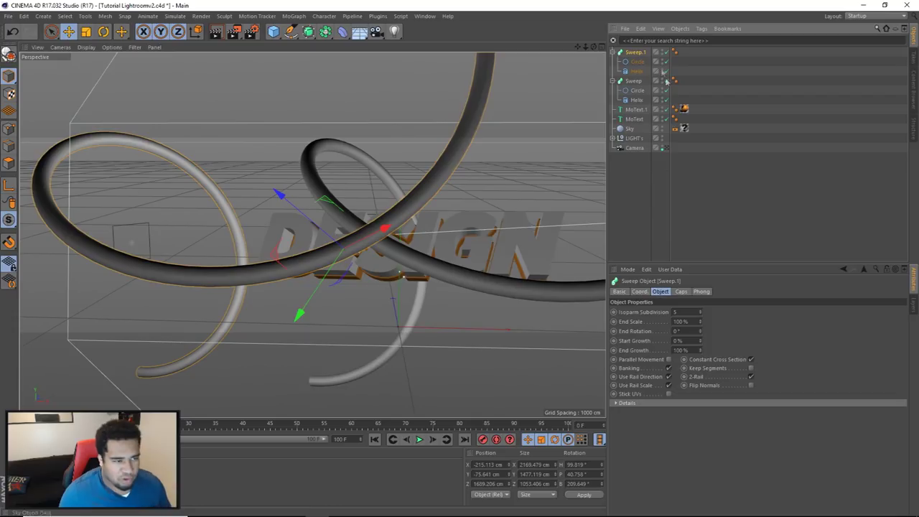
pyautogui.click(636, 72)
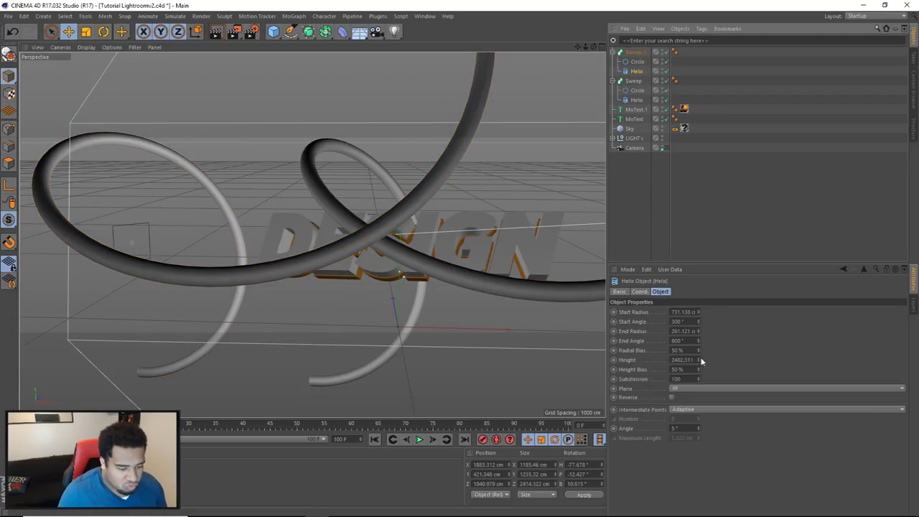
pyautogui.moveTo(698, 360); pyautogui.dragTo(698, 320)
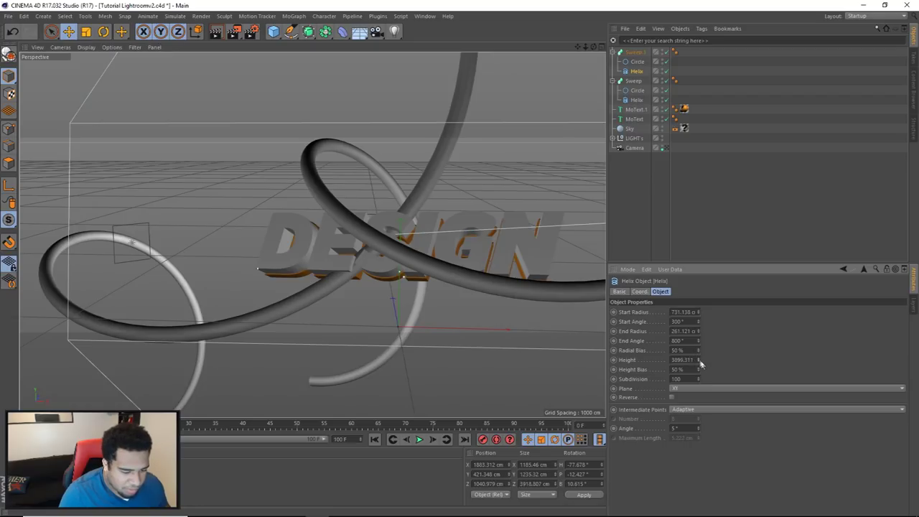
pyautogui.doubleClick(688, 359)
pyautogui.write('10011')
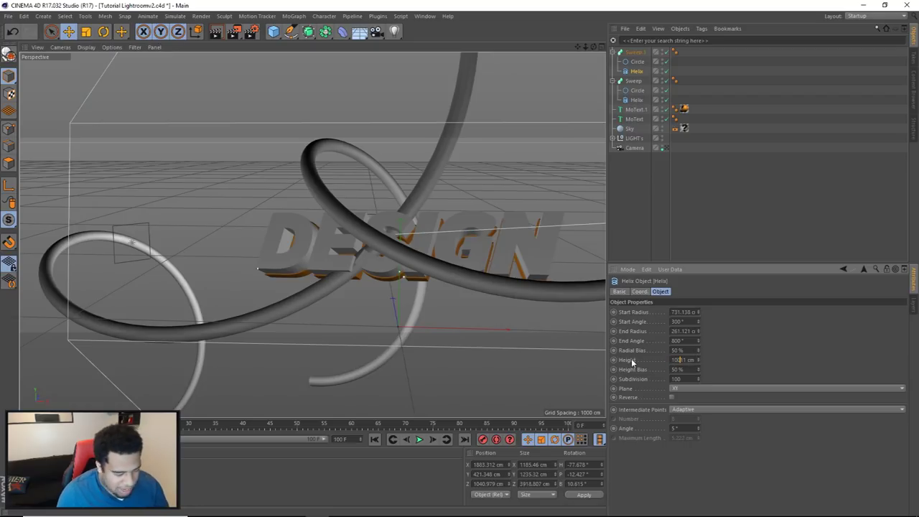
pyautogui.press('Return')
# Step: Move the stretched Helix to about X 2444, Z 1560 cm and check the copied tube through the scene camera
pyautogui.moveTo(347, 346); pyautogui.dragTo(247, 262)
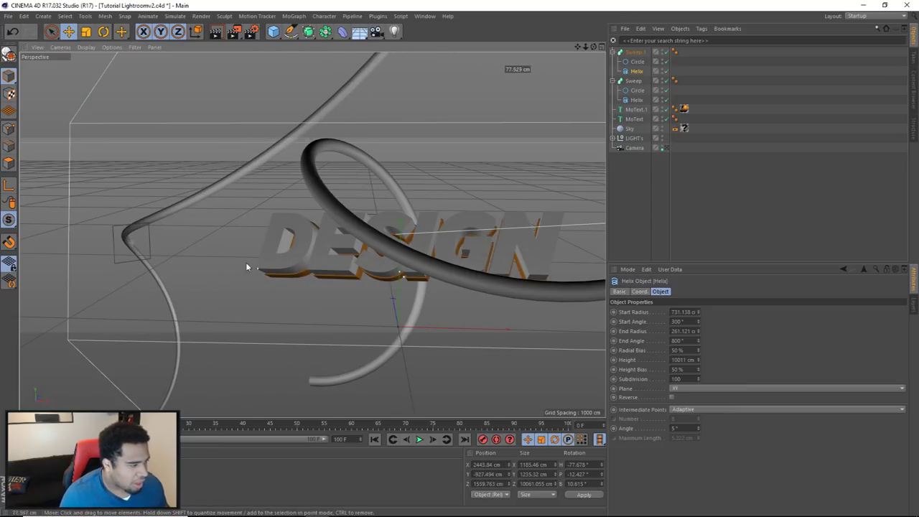
pyautogui.click(667, 148)
pyautogui.click(665, 148)
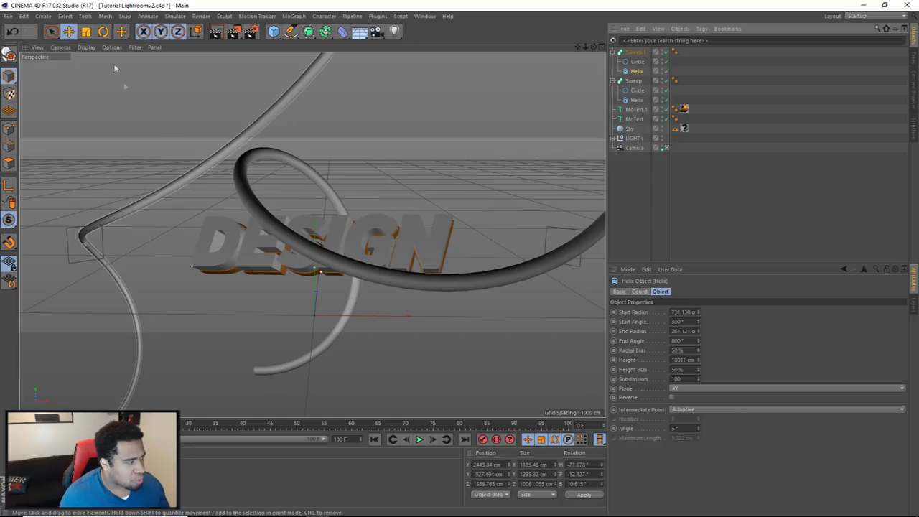
pyautogui.press('r')
pyautogui.click(664, 148)
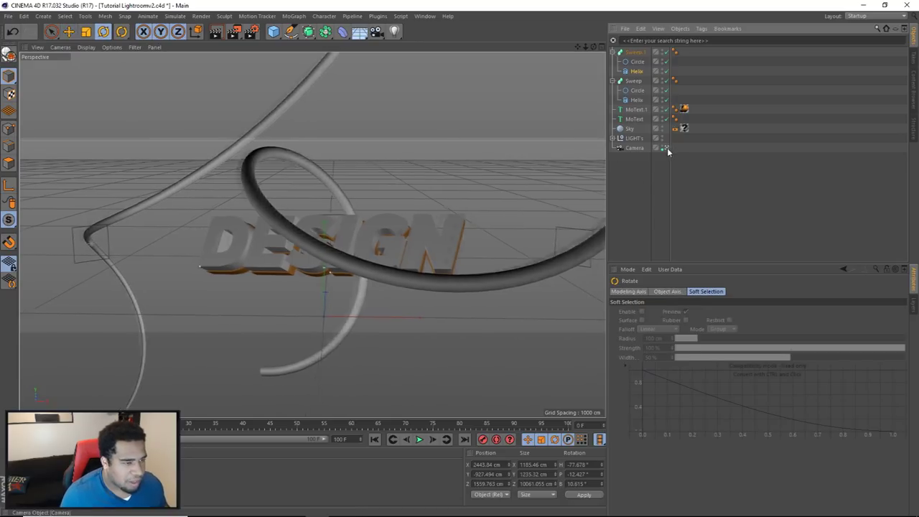
# Step: Move the Helix of the copied Sweep to about X 2819, Y -814, Z 1609 cm and check it through the scene camera
pyautogui.moveTo(585, 47)
pyautogui.mouseDown()
pyautogui.moveTo(452, 47)
pyautogui.moveTo(596, 47)
pyautogui.mouseUp()
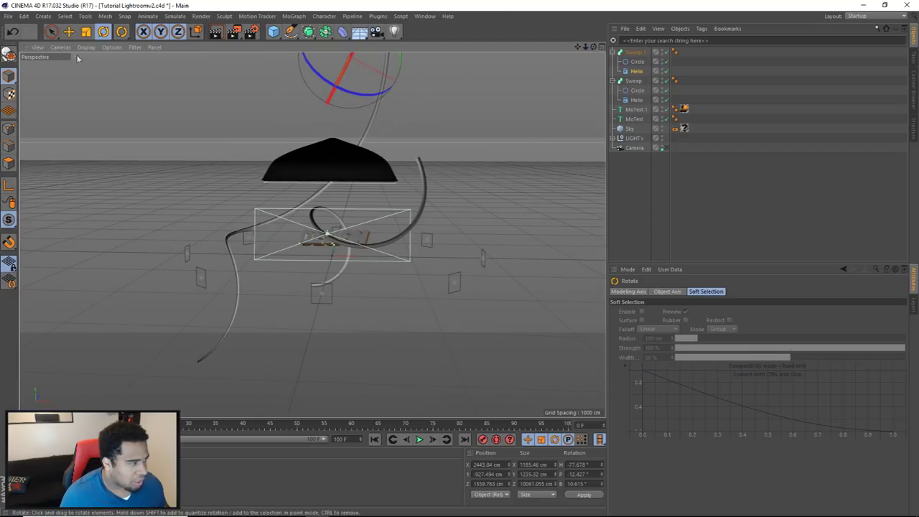
pyautogui.click(9, 185)
pyautogui.click(69, 31)
pyautogui.keyDown('alt'); pyautogui.moveTo(309, 237); pyautogui.dragTo(311, 235); pyautogui.keyUp('alt')
pyautogui.moveTo(324, 62); pyautogui.dragTo(247, 148)
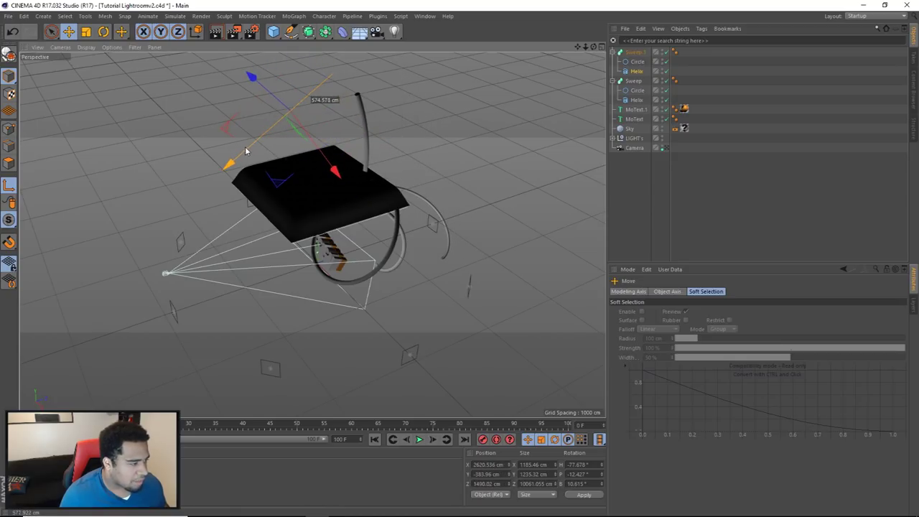
pyautogui.click(665, 148)
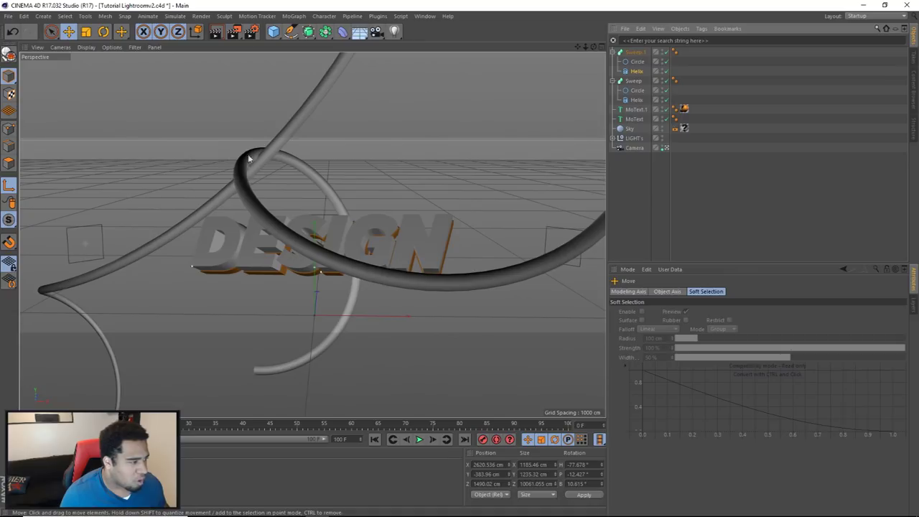
pyautogui.moveTo(86, 188); pyautogui.dragTo(283, 142)
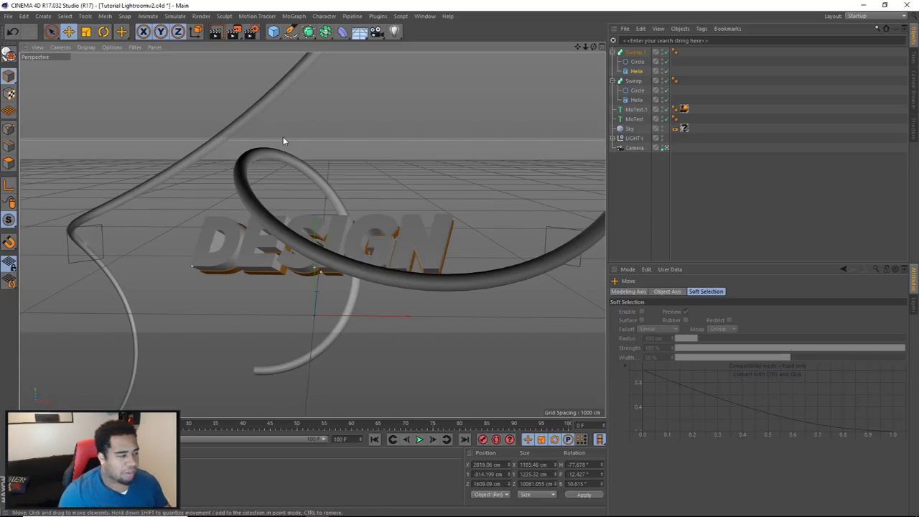
pyautogui.click(198, 157)
# Step: Set the radius of the Circle in the original Sweep to 25 cm
pyautogui.click(636, 62)
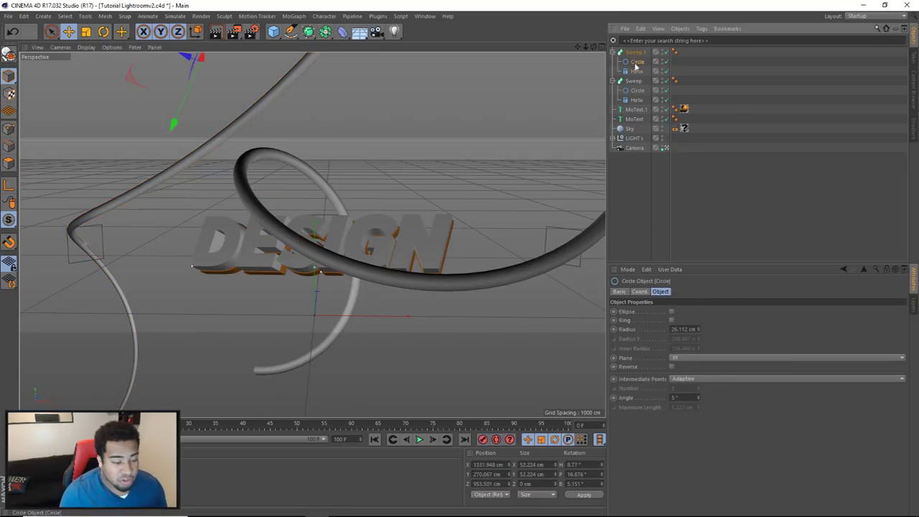
pyautogui.click(255, 209)
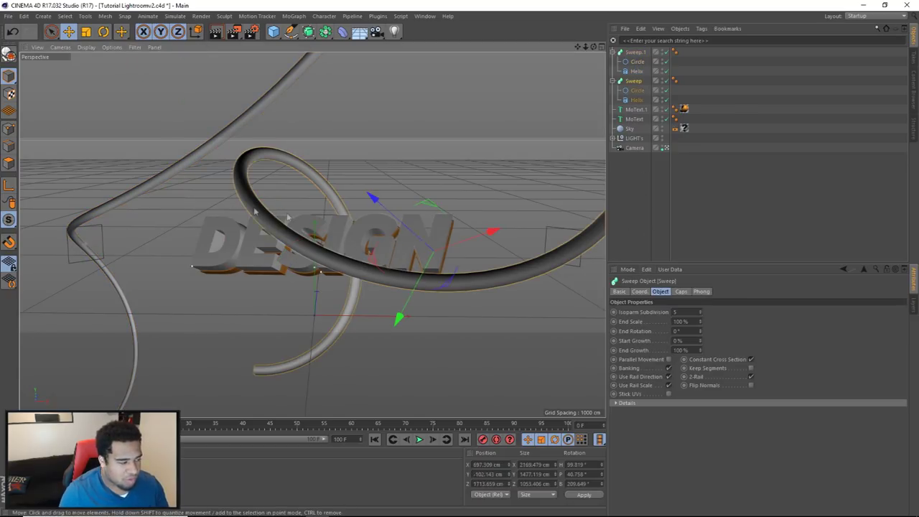
pyautogui.click(636, 90)
pyautogui.click(682, 329)
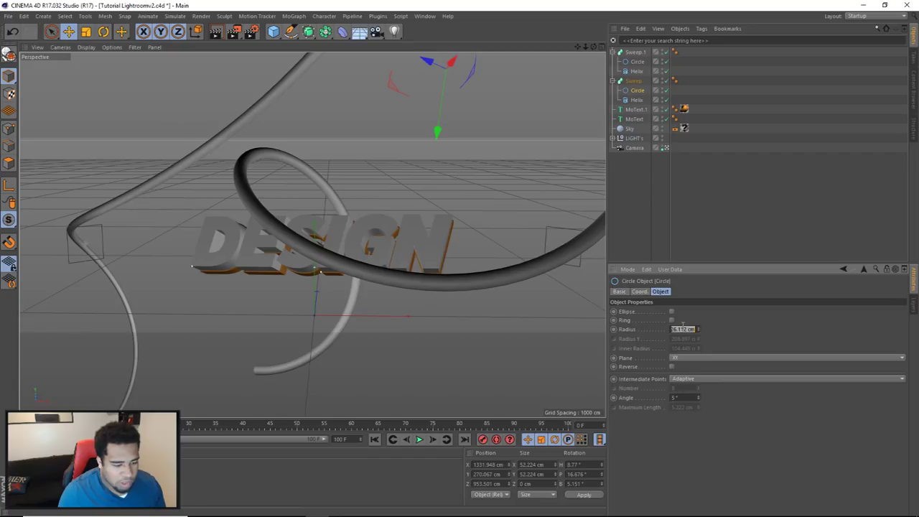
pyautogui.write('25')
pyautogui.press('Return')
# Step: Set the radius of the Circle in the copied Sweep to 15 cm and preview the render in the viewport
pyautogui.click(637, 62)
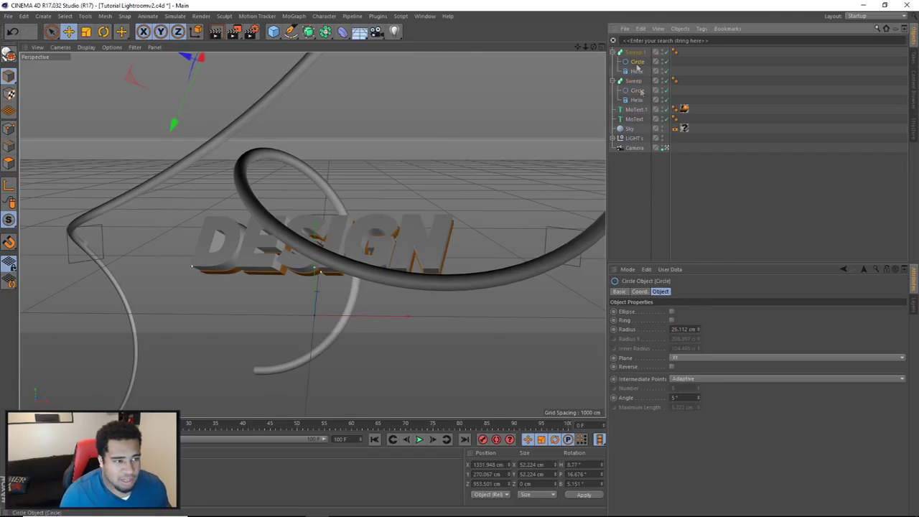
pyautogui.click(686, 329)
pyautogui.write('15')
pyautogui.press('Return')
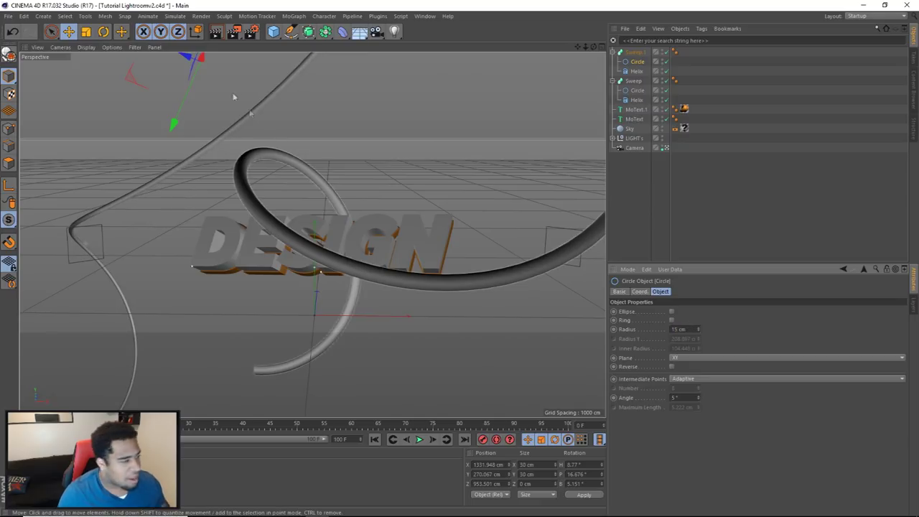
pyautogui.click(216, 33)
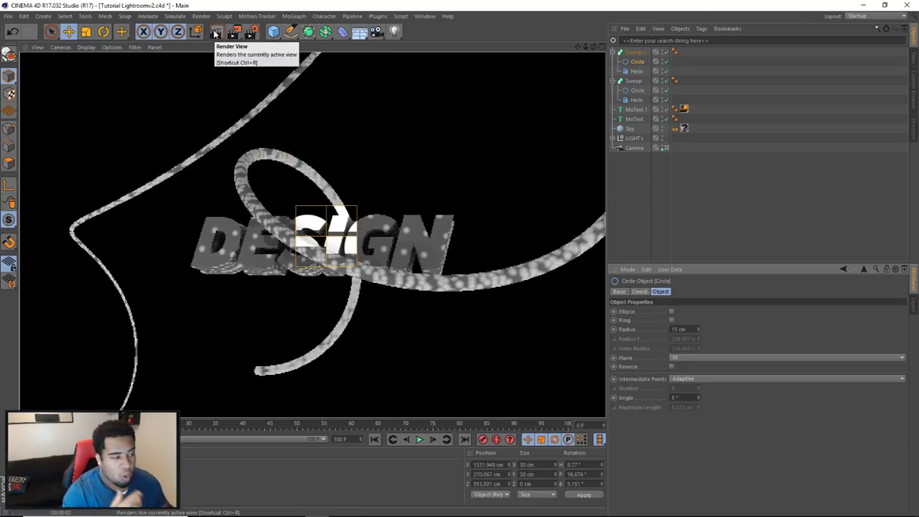
pyautogui.click(568, 234)
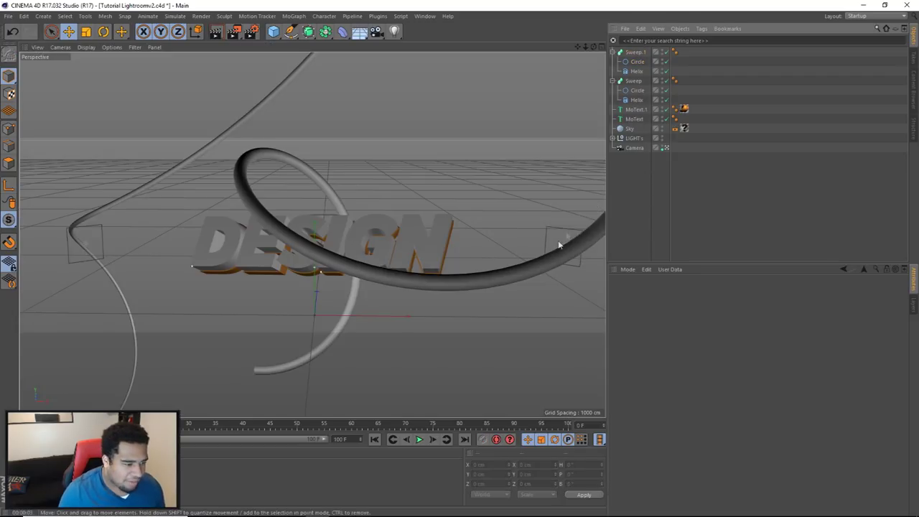
# Step: Set the radius of the Circle in the original Sweep to 30 cm and render the view
pyautogui.click(546, 255)
pyautogui.click(637, 92)
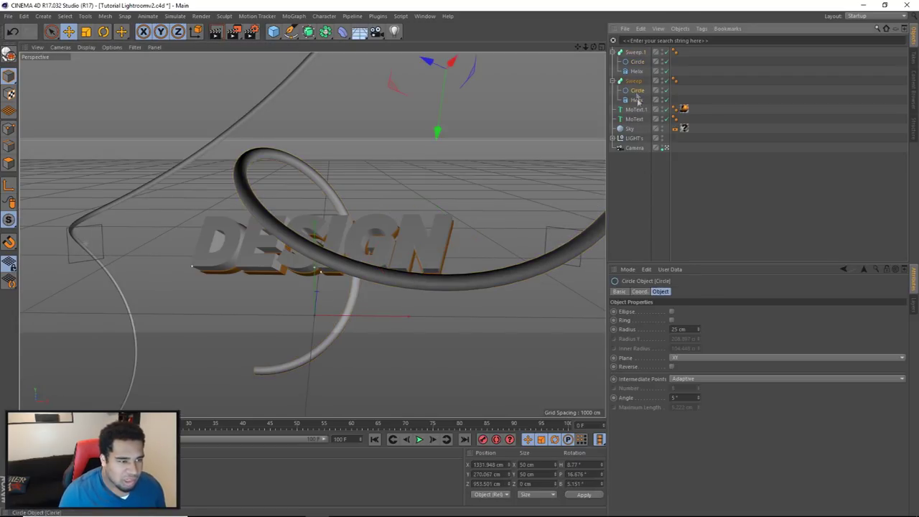
pyautogui.click(683, 329)
pyautogui.press('Return')
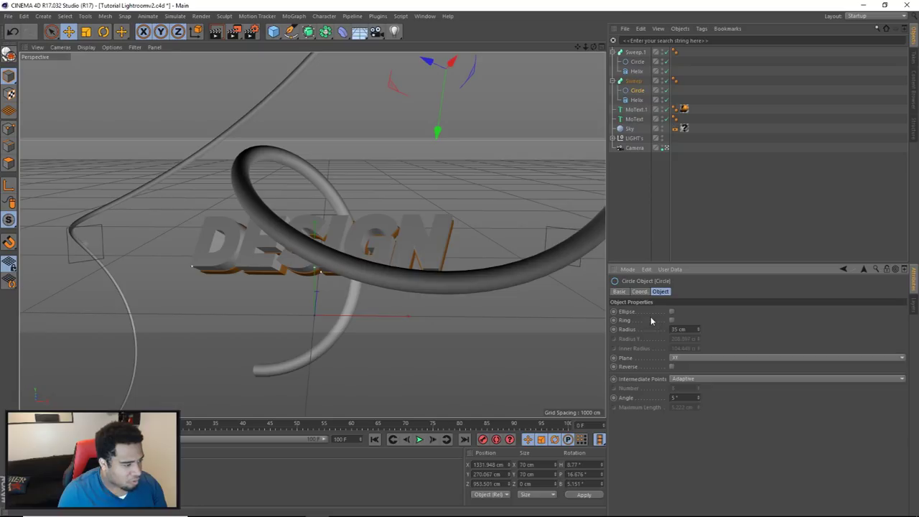
pyautogui.write('30')
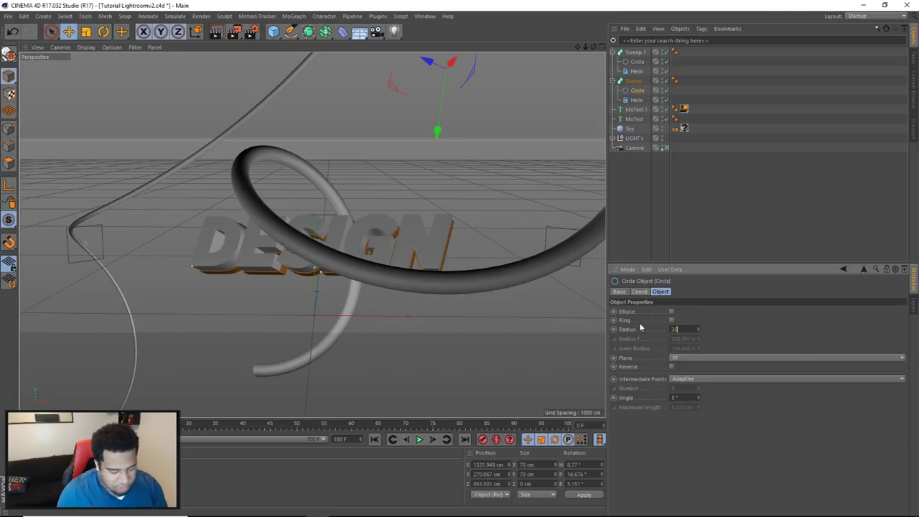
pyautogui.press('Return')
pyautogui.click(217, 32)
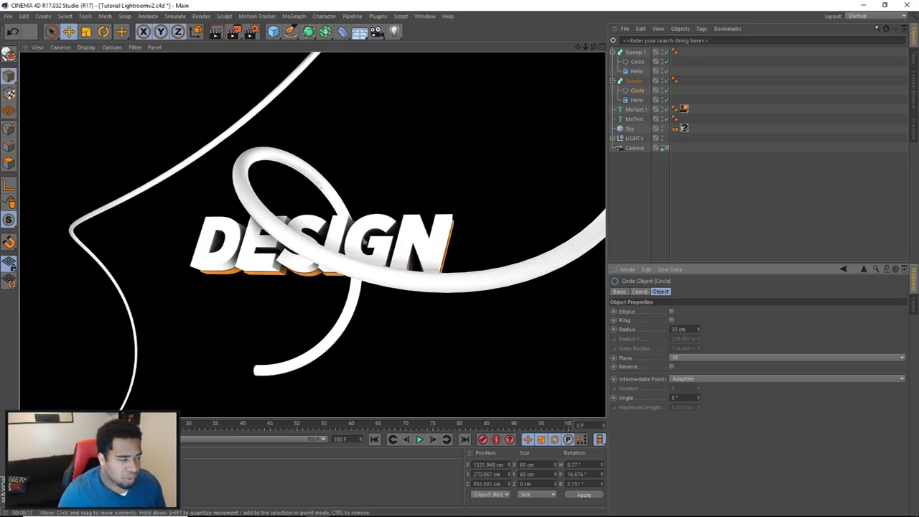
# Step: Switch to Photoshop to examine the tubes in the finished DESIGN header, and return to Cinema 4D
pyautogui.click(546, 506)
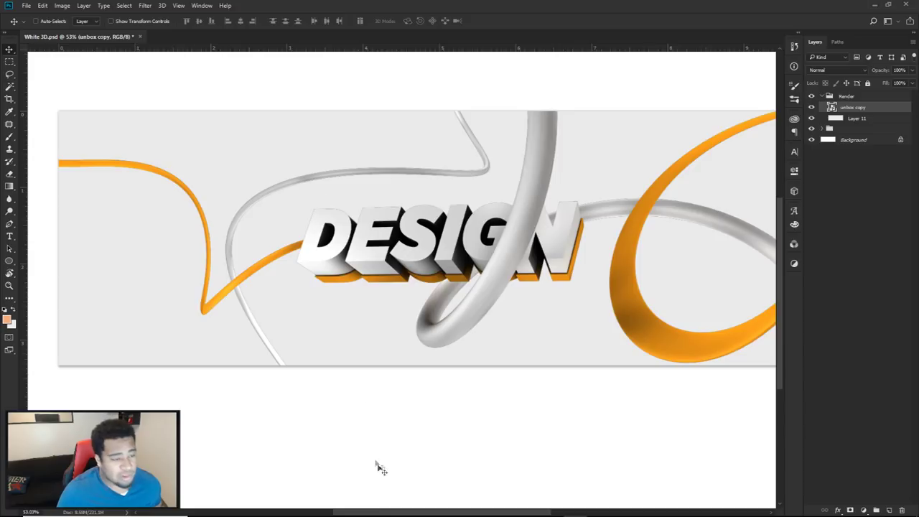
pyautogui.click(316, 507)
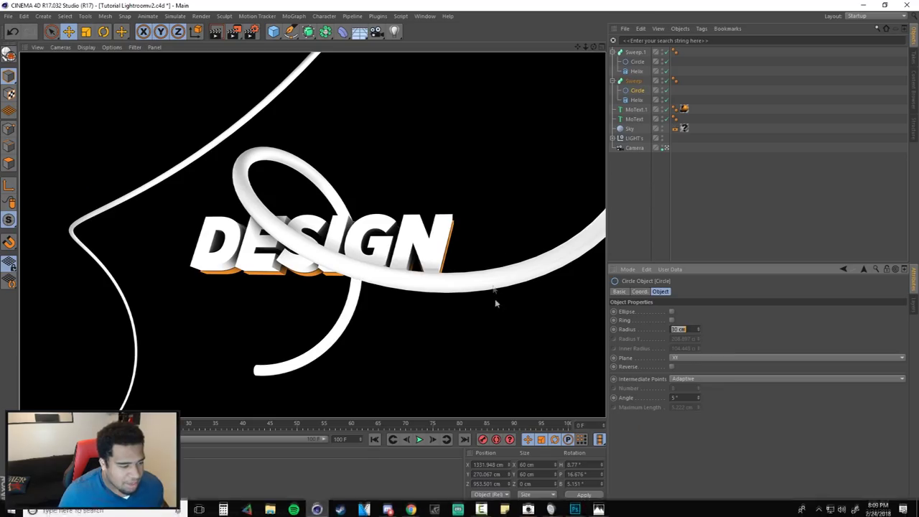
pyautogui.click(599, 508)
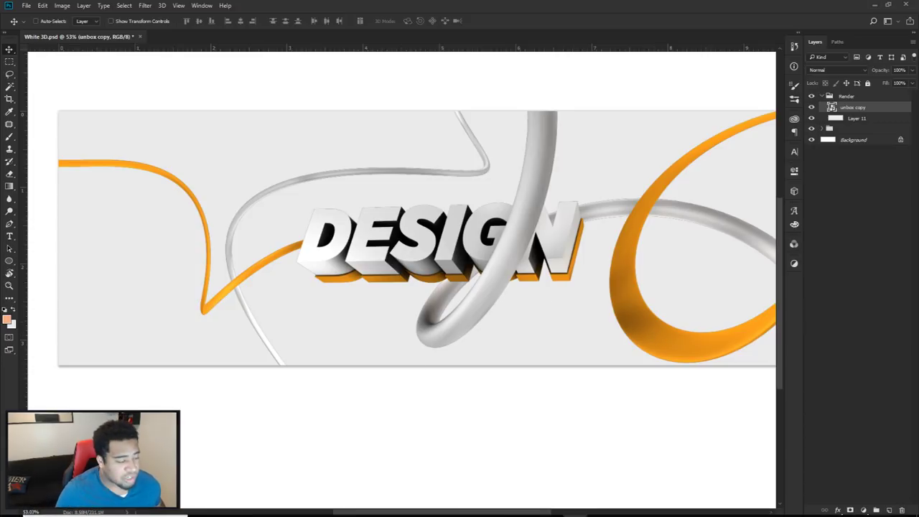
pyautogui.click(318, 509)
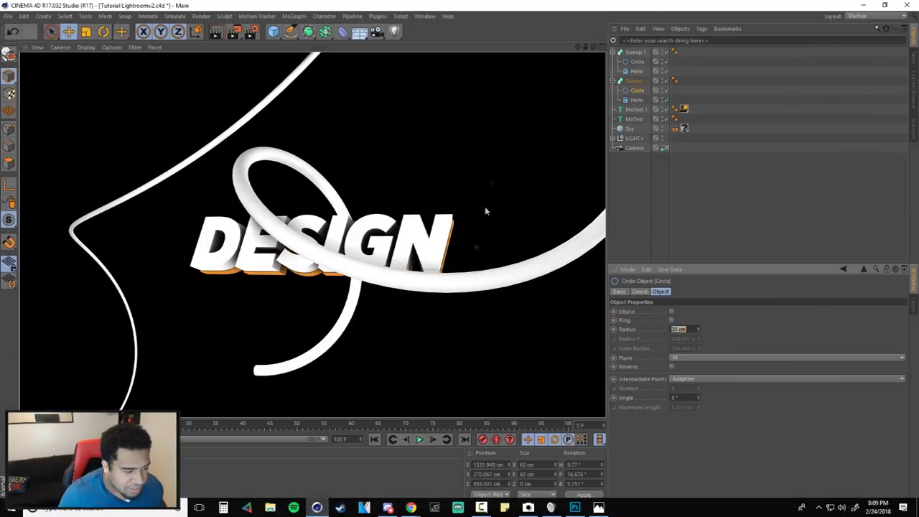
# Step: Duplicate the original Sweep, rotate the copy to about H 89°, P 29°, and move it to about X 1701, Z 1762 cm
pyautogui.click(633, 53)
pyautogui.click(635, 82)
pyautogui.keyDown('ctrl'); pyautogui.moveTo(342, 209); pyautogui.dragTo(420, 208); pyautogui.keyUp('ctrl')
pyautogui.press('r')
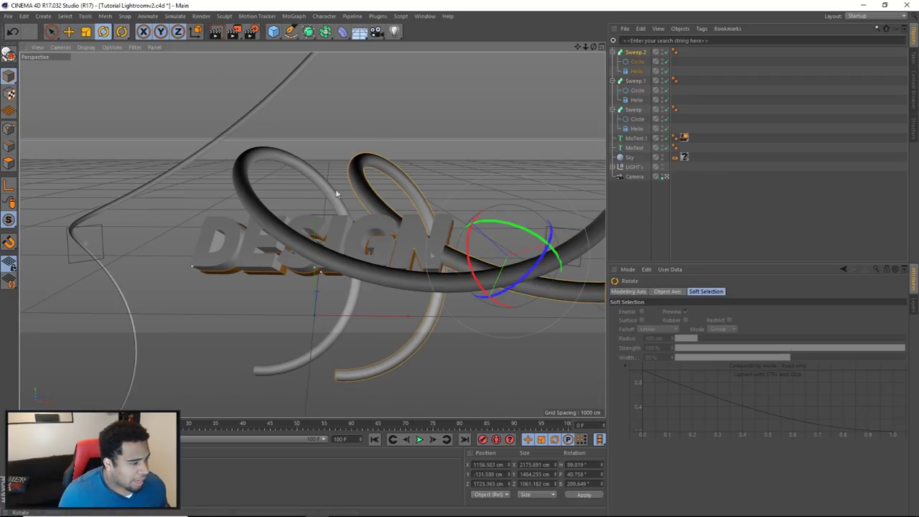
pyautogui.moveTo(509, 304); pyautogui.dragTo(501, 265)
pyautogui.click(69, 32)
pyautogui.moveTo(388, 141); pyautogui.dragTo(474, 114)
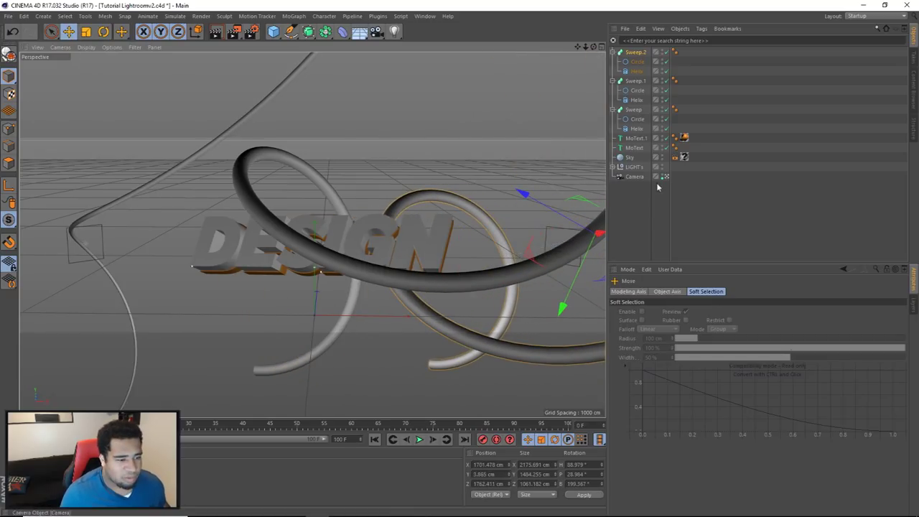
# Step: Make the new Sweep's Circle an ellipse with radius 11 cm and Radius Y about 76 cm, and move it to about X 1265, Y 651 cm
pyautogui.click(635, 63)
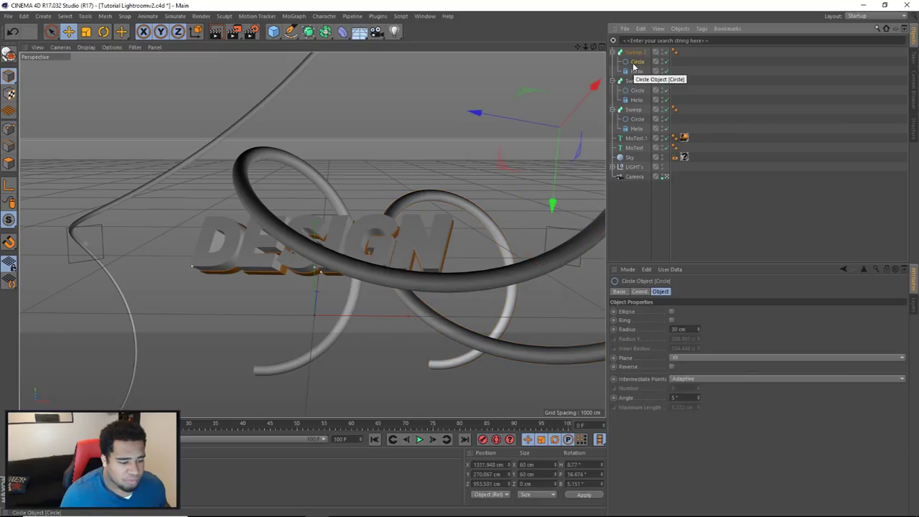
pyautogui.click(672, 313)
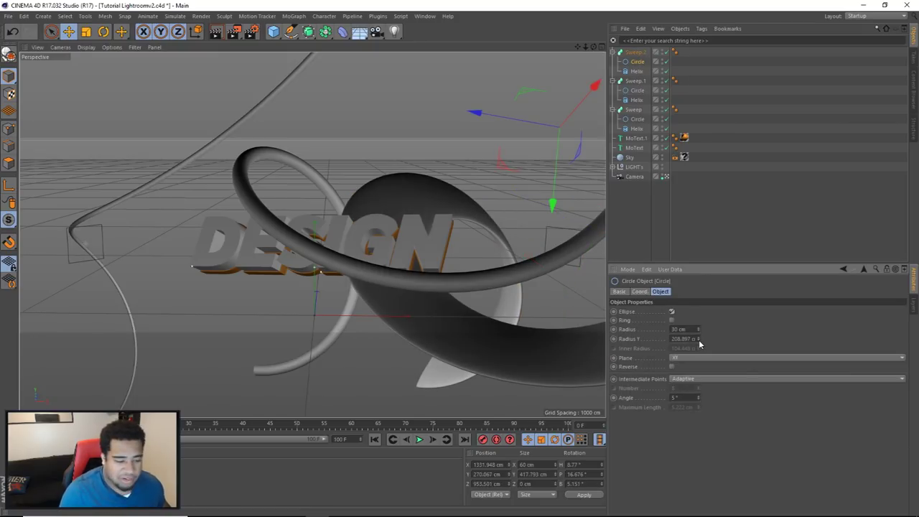
pyautogui.moveTo(698, 339); pyautogui.dragTo(692, 369)
pyautogui.moveTo(700, 329); pyautogui.dragTo(698, 343)
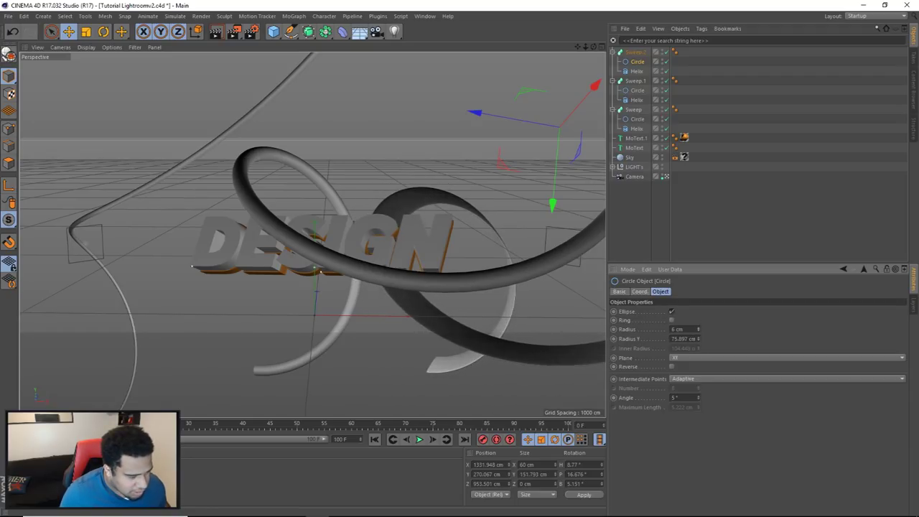
pyautogui.click(69, 32)
pyautogui.moveTo(289, 134); pyautogui.dragTo(239, 215)
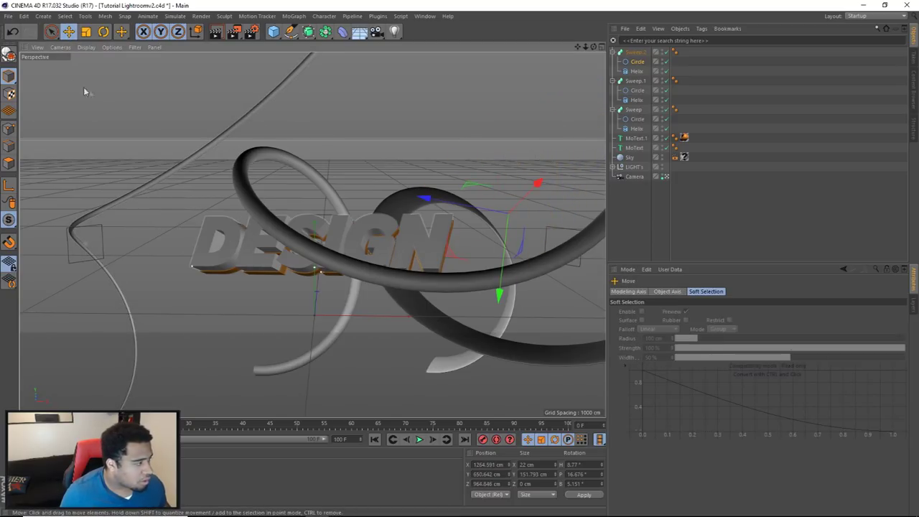
# Step: Move the elliptical Sweep sideways to about X 2009, Z 1771 cm and rotate it to about H 91°, P 25°
pyautogui.click(636, 55)
pyautogui.moveTo(463, 212); pyautogui.dragTo(510, 212)
pyautogui.click(104, 33)
pyautogui.moveTo(586, 247); pyautogui.dragTo(589, 251)
# Step: Leave the camera view, rotate the elliptical Sweep's heading to about 79°, and check it through the scene camera
pyautogui.click(666, 176)
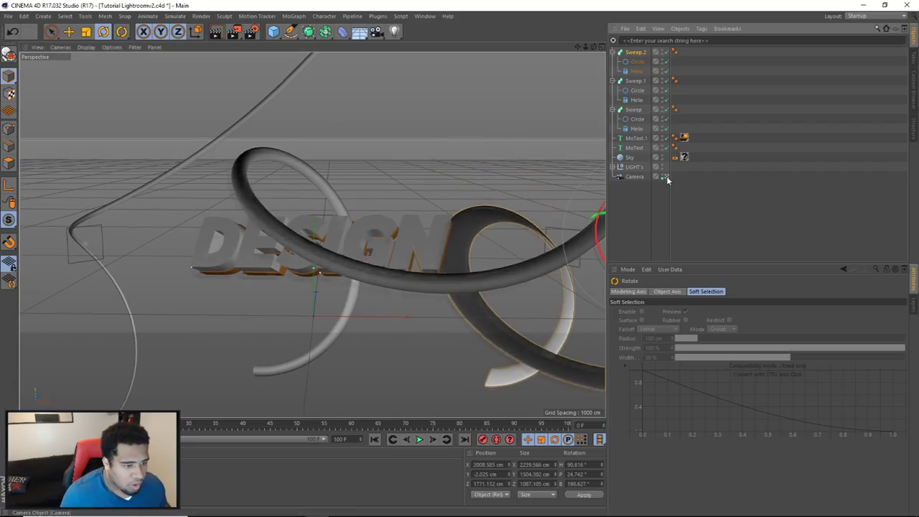
pyautogui.click(665, 176)
pyautogui.click(666, 176)
pyautogui.moveTo(594, 48); pyautogui.dragTo(446, 103)
pyautogui.moveTo(595, 47); pyautogui.dragTo(588, 49)
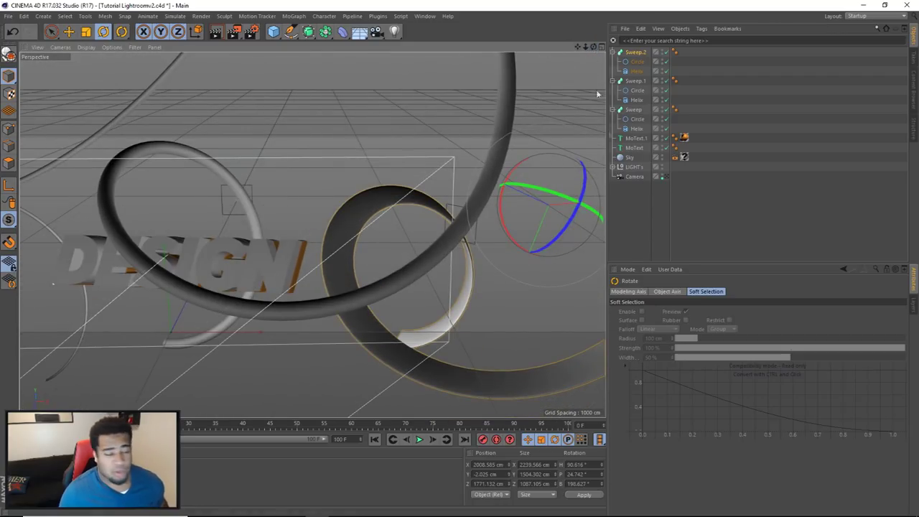
pyautogui.moveTo(533, 238); pyautogui.dragTo(560, 237)
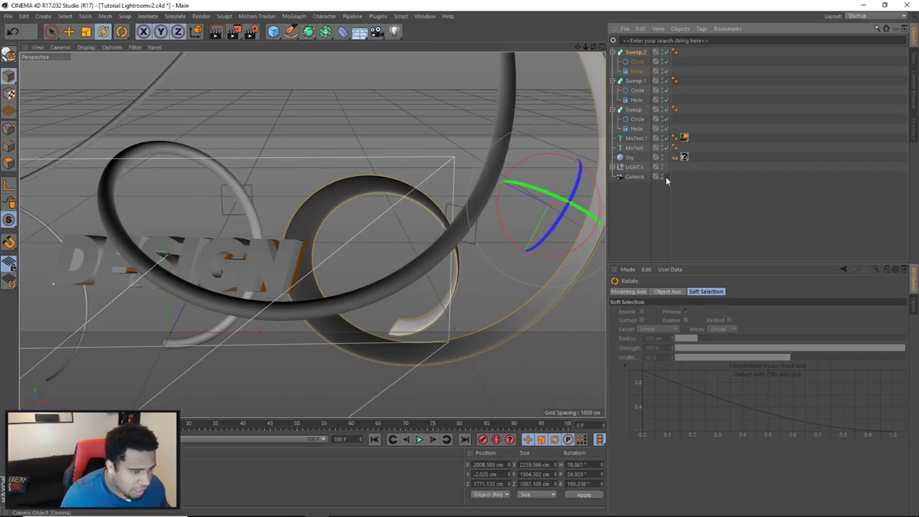
pyautogui.click(666, 177)
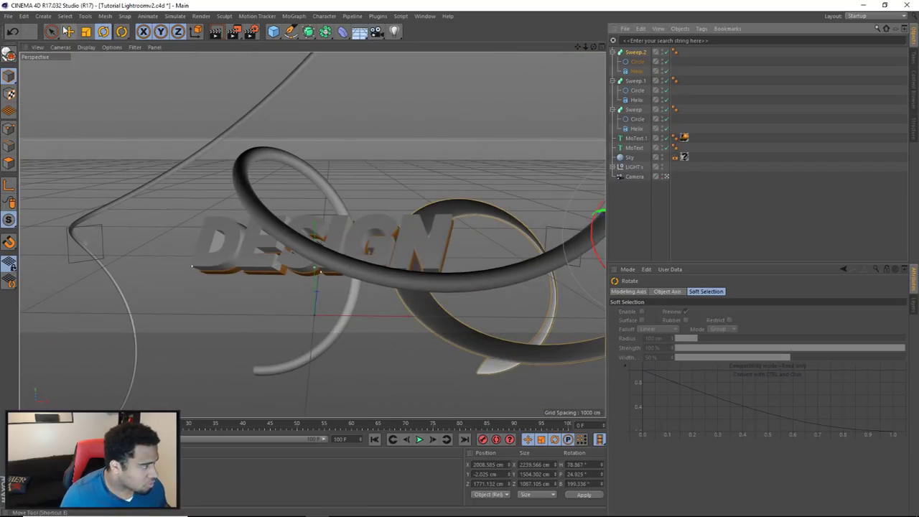
# Step: Move the elliptical Sweep to about X 2324, Y 113, Z 1800 cm and rotate it to about H 80°, P 22°
pyautogui.click(68, 31)
pyautogui.moveTo(408, 129); pyautogui.dragTo(451, 109)
pyautogui.press('r')
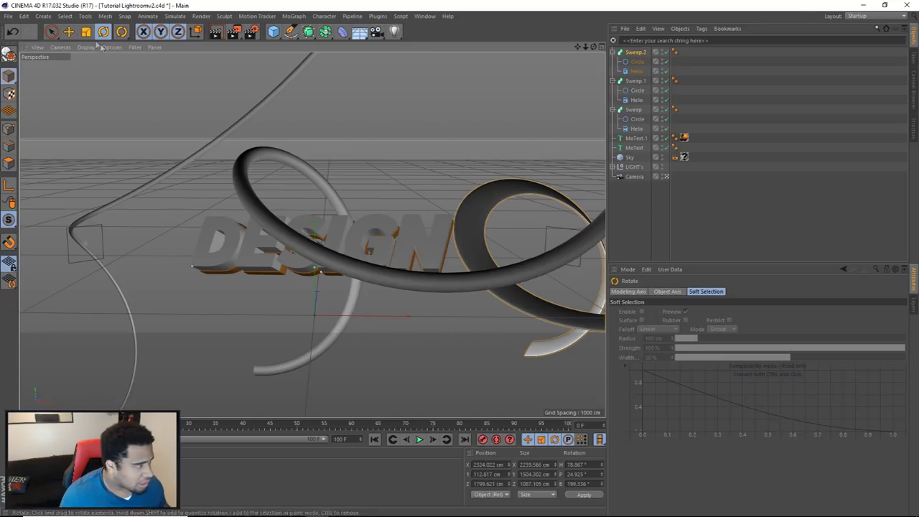
pyautogui.moveTo(556, 228); pyautogui.dragTo(535, 215)
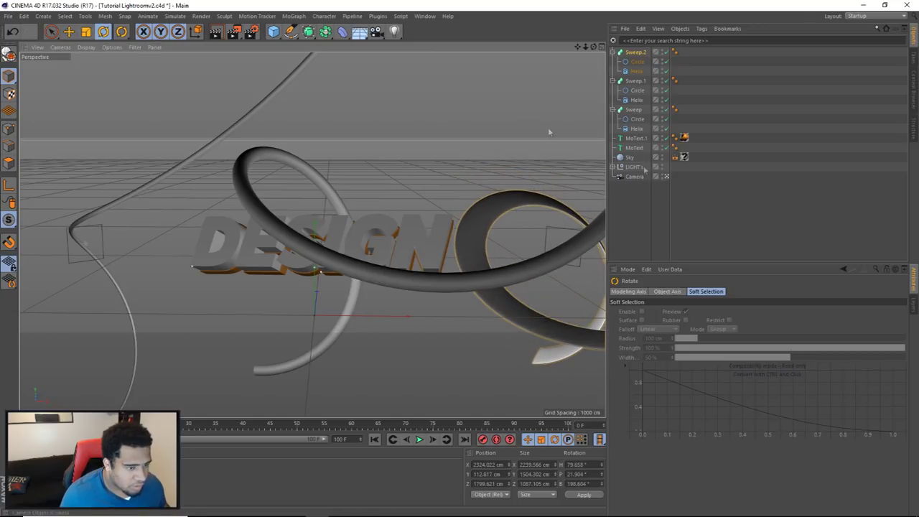
# Step: Add a second camera from the current view, place it below the first in the object list, and widen the view
pyautogui.click(375, 33)
pyautogui.moveTo(634, 57); pyautogui.dragTo(636, 193)
pyautogui.moveTo(586, 48); pyautogui.dragTo(573, 49)
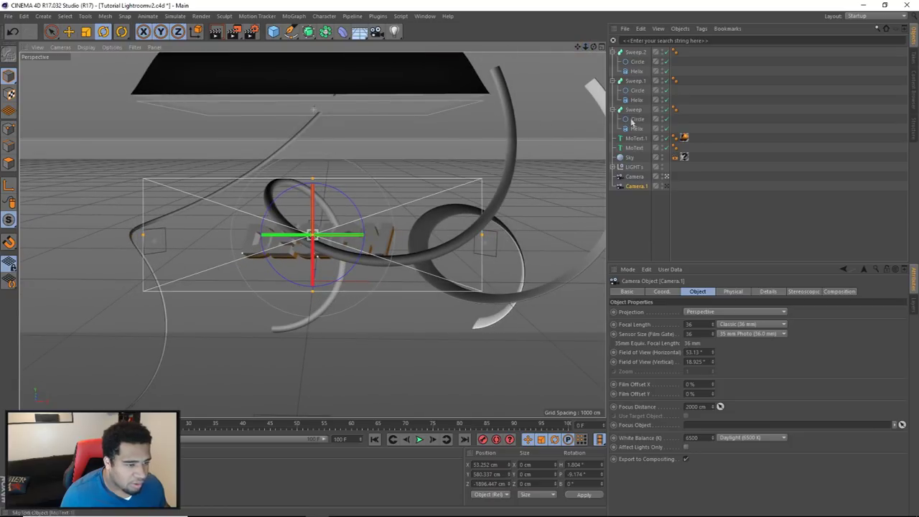
# Step: Switch the viewport between the two cameras and compare their framing of the text and tubes
pyautogui.click(667, 178)
pyautogui.click(667, 177)
pyautogui.click(667, 186)
pyautogui.click(667, 178)
pyautogui.click(667, 187)
pyautogui.click(667, 178)
pyautogui.click(667, 178)
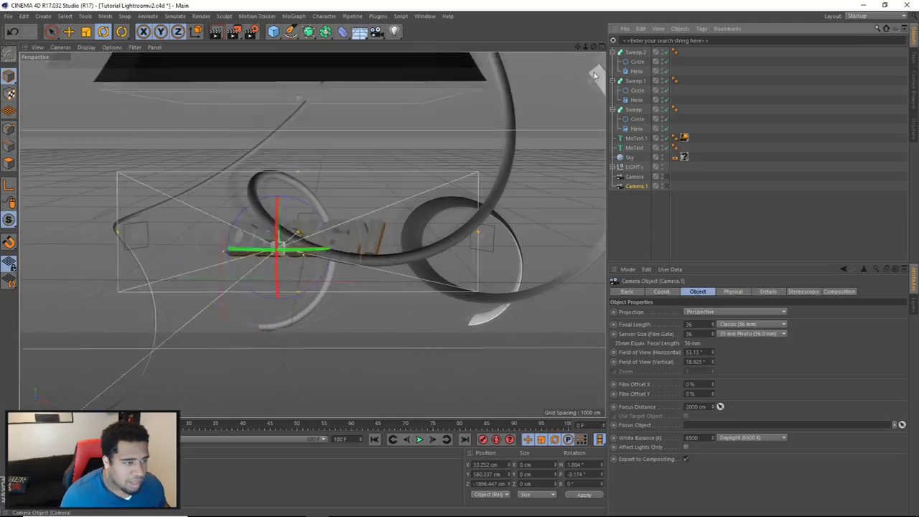
# Step: Move the elliptical Sweep to about X 1350, Y 26, Z 1827 cm and switch to the second camera's view
pyautogui.moveTo(594, 47); pyautogui.dragTo(595, 48)
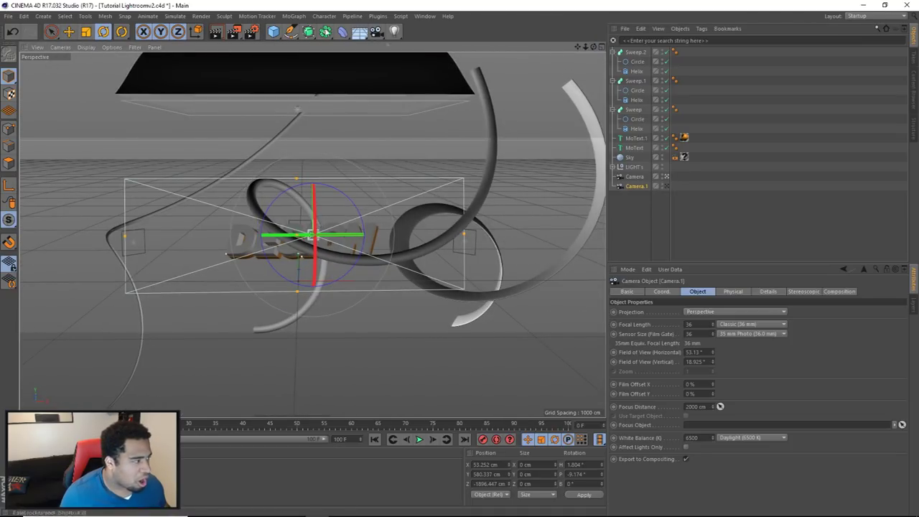
pyautogui.click(588, 125)
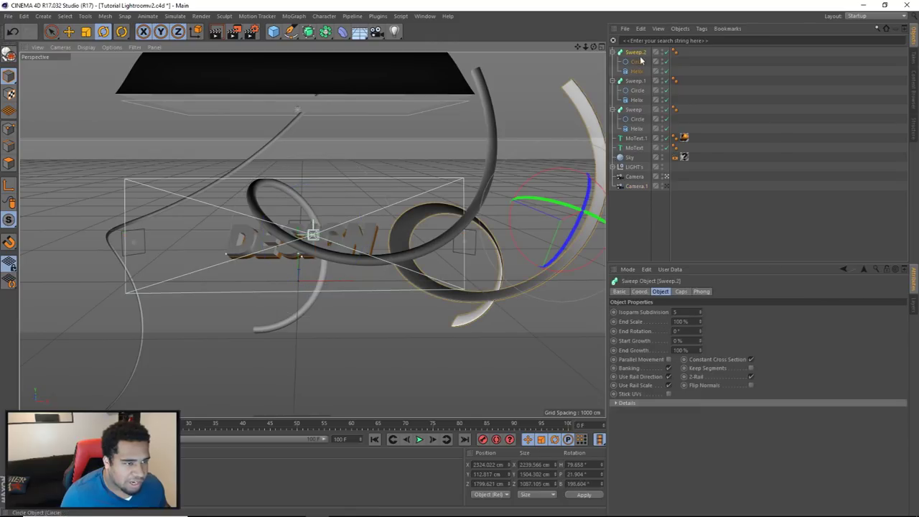
pyautogui.click(69, 32)
pyautogui.moveTo(566, 220); pyautogui.dragTo(425, 231)
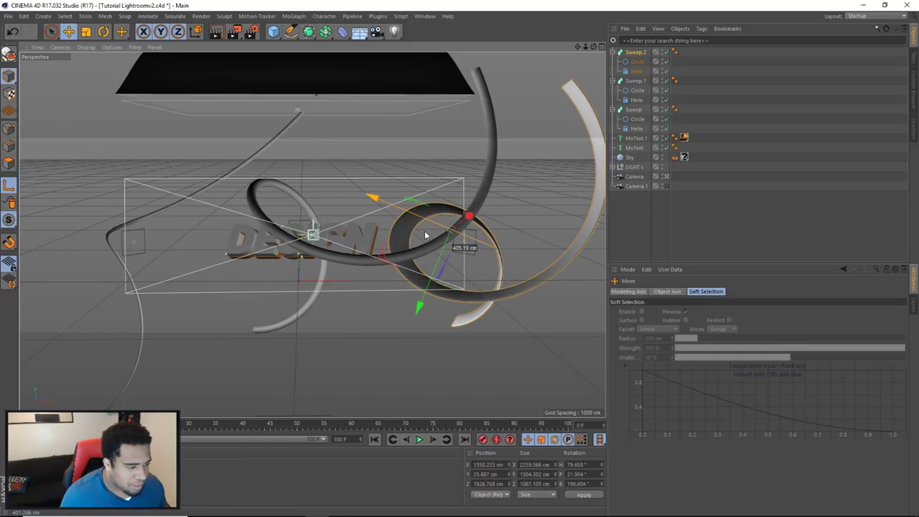
pyautogui.click(666, 186)
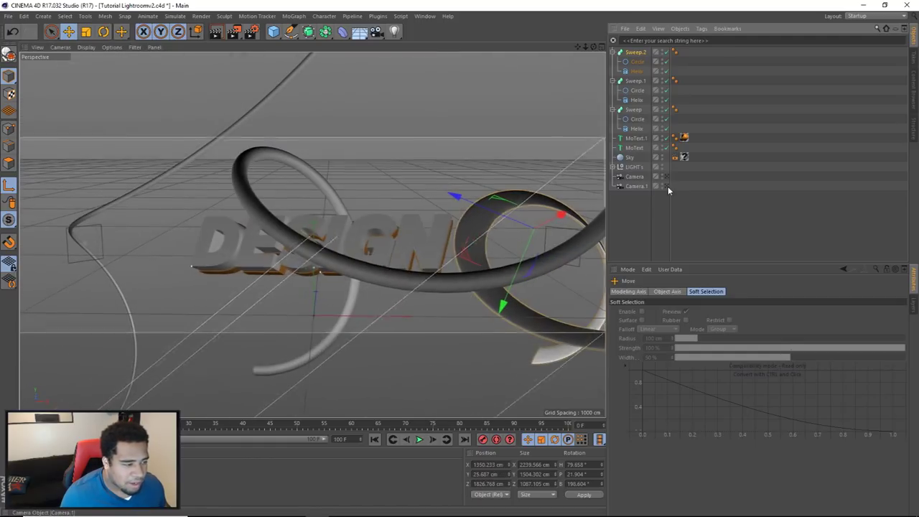
# Step: Rotate the elliptical Sweep to about H 52°, P 2°, B 200° and raise it to about X 1431, Y 272, Z 1869 cm
pyautogui.click(103, 30)
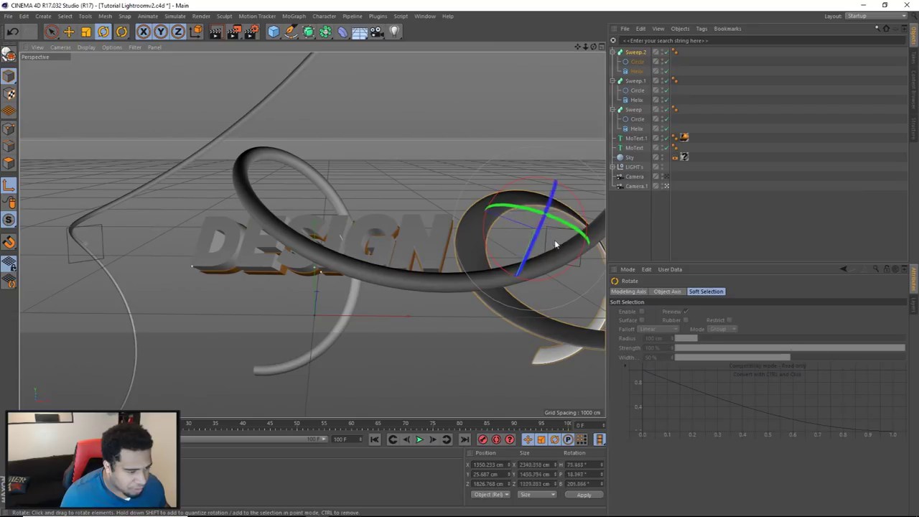
pyautogui.moveTo(546, 222)
pyautogui.mouseDown()
pyautogui.moveTo(523, 240)
pyautogui.moveTo(532, 208)
pyautogui.moveTo(535, 229)
pyautogui.moveTo(471, 276)
pyautogui.moveTo(552, 217)
pyautogui.moveTo(488, 292)
pyautogui.moveTo(443, 245)
pyautogui.moveTo(455, 281)
pyautogui.moveTo(502, 291)
pyautogui.moveTo(532, 147)
pyautogui.mouseUp()
pyautogui.press('e')
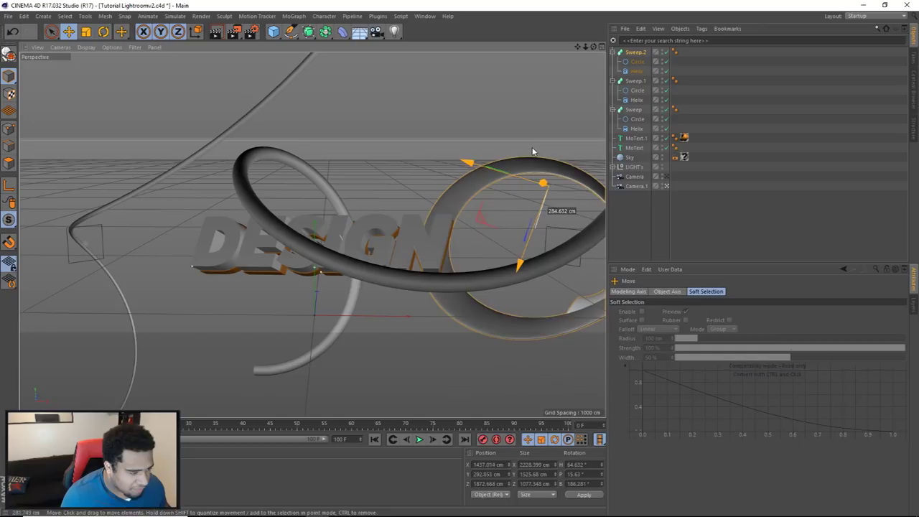
pyautogui.press('r')
pyautogui.moveTo(578, 224); pyautogui.dragTo(549, 188)
pyautogui.moveTo(384, 97); pyautogui.dragTo(393, 125)
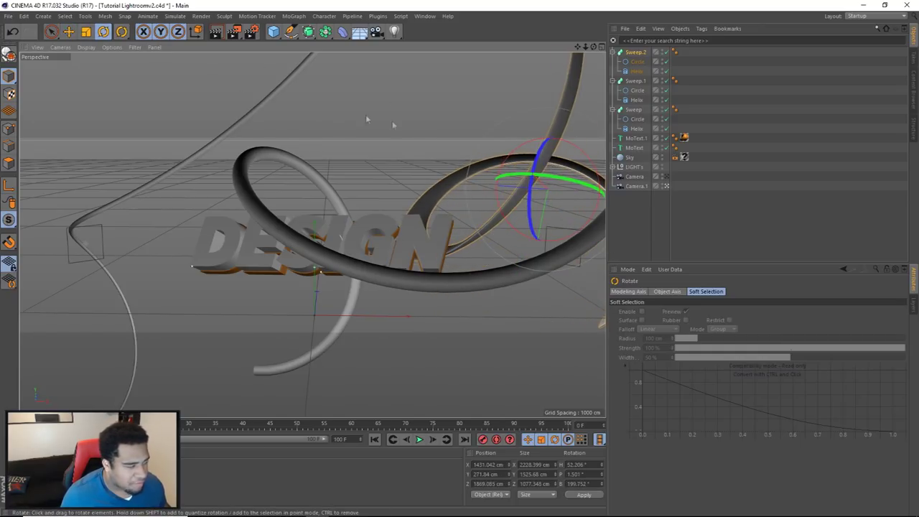
# Step: Move the elliptical Sweep to about X 1727, Y -19, Z 1831 cm and apply the orange material to it
pyautogui.click(69, 32)
pyautogui.moveTo(467, 150); pyautogui.dragTo(506, 137)
pyautogui.moveTo(517, 203); pyautogui.dragTo(521, 253)
pyautogui.moveTo(79, 475); pyautogui.dragTo(468, 260)
pyautogui.click(645, 221)
pyautogui.click(508, 228)
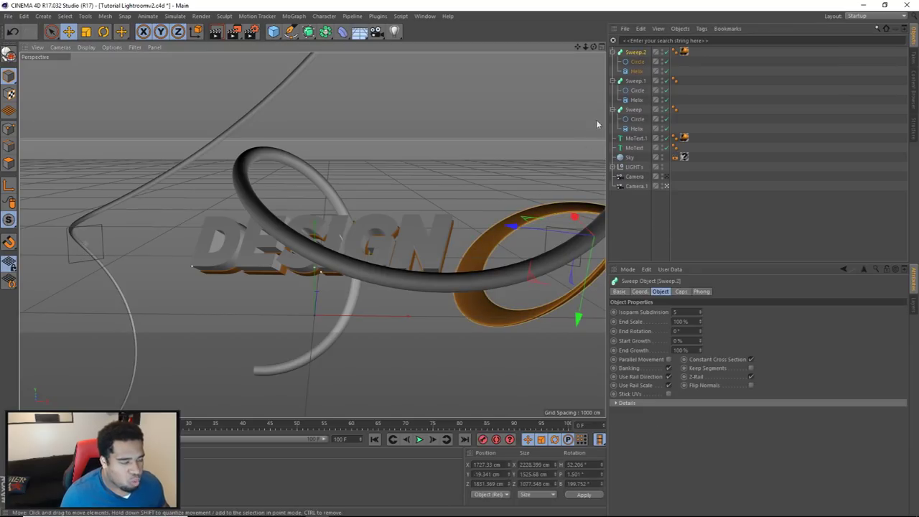
# Step: Duplicate the orange Sweep about 2200 cm toward the start of the text and set the copy's Circle radii to 7 cm and 45 cm
pyautogui.keyDown('ctrl'); pyautogui.moveTo(562, 225); pyautogui.dragTo(184, 208); pyautogui.keyUp('ctrl')
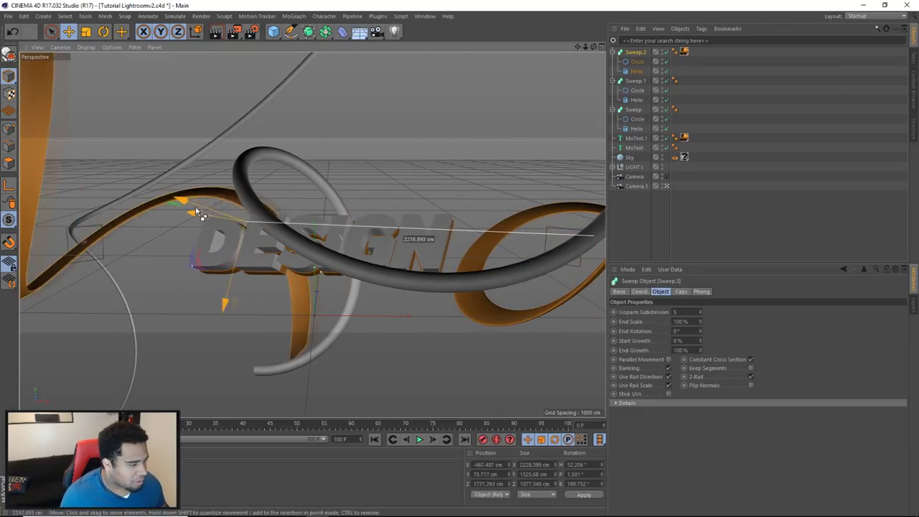
pyautogui.click(636, 63)
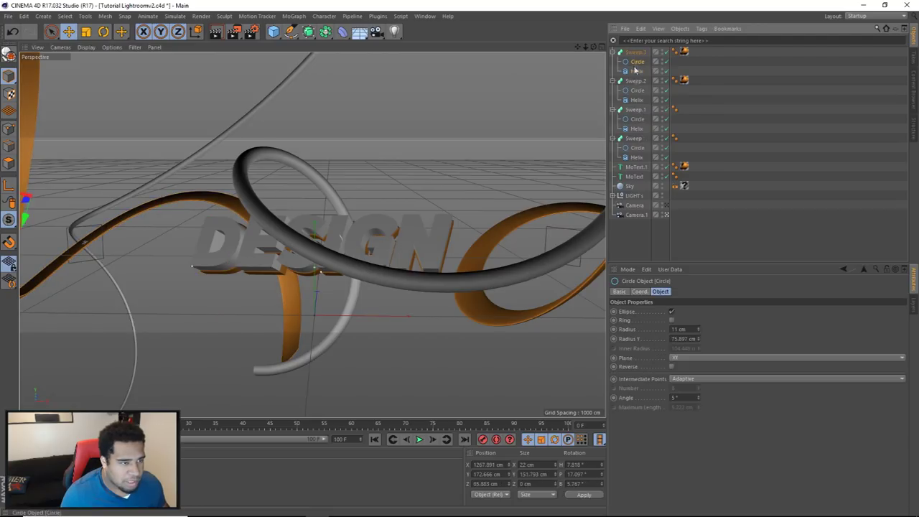
pyautogui.doubleClick(684, 328)
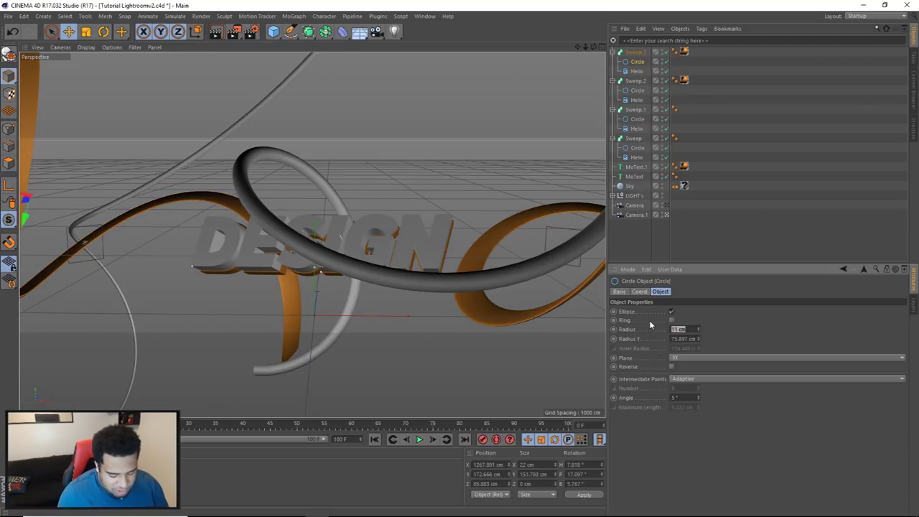
pyautogui.write('7')
pyautogui.press('Return')
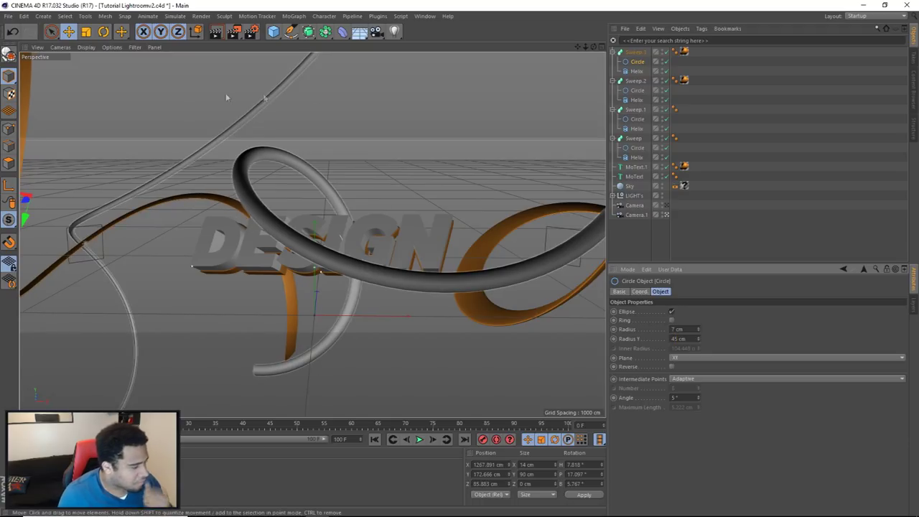
# Step: Adjust the copied Helix's height to about 3231 cm and place it at about X 2588, Y 1089, Z 1196 cm, H -76°, P 20°, B 36°
pyautogui.click(636, 71)
pyautogui.moveTo(698, 361); pyautogui.dragTo(575, 277)
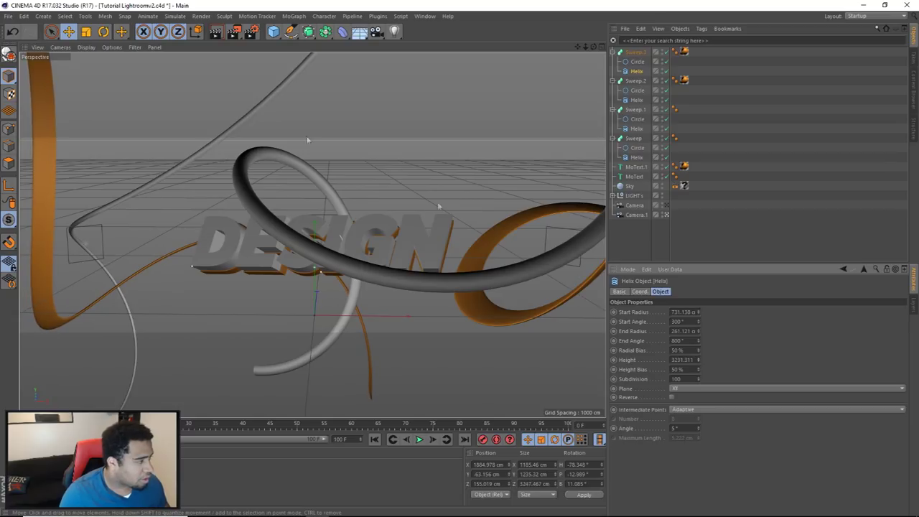
pyautogui.click(102, 34)
pyautogui.moveTo(48, 94); pyautogui.dragTo(164, 173)
pyautogui.click(69, 33)
pyautogui.moveTo(342, 113); pyautogui.dragTo(44, 322)
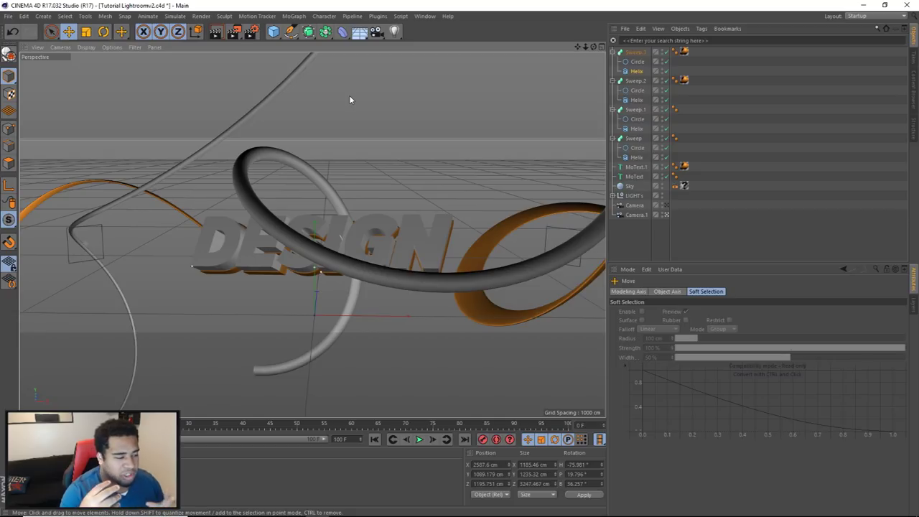
# Step: Deselect all objects and render the active view to preview the text with the tubes and the orange ribbons
pyautogui.click(215, 31)
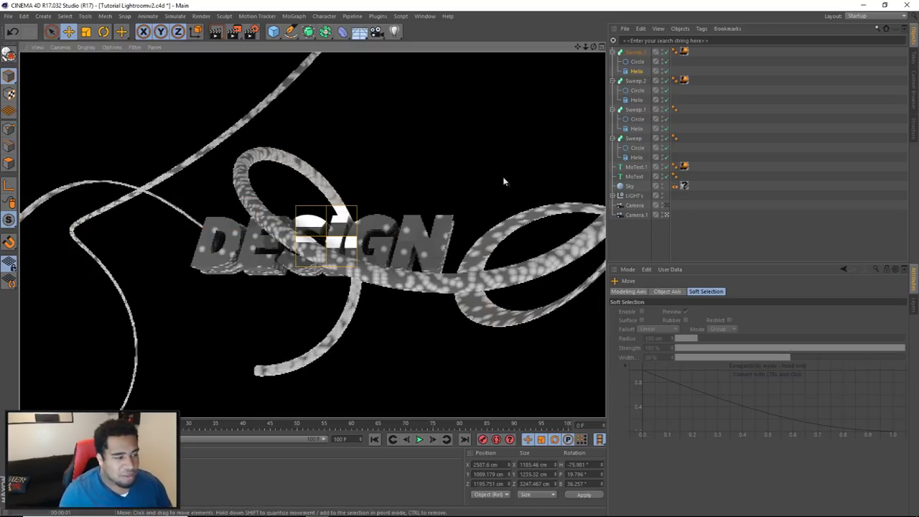
pyautogui.click(639, 238)
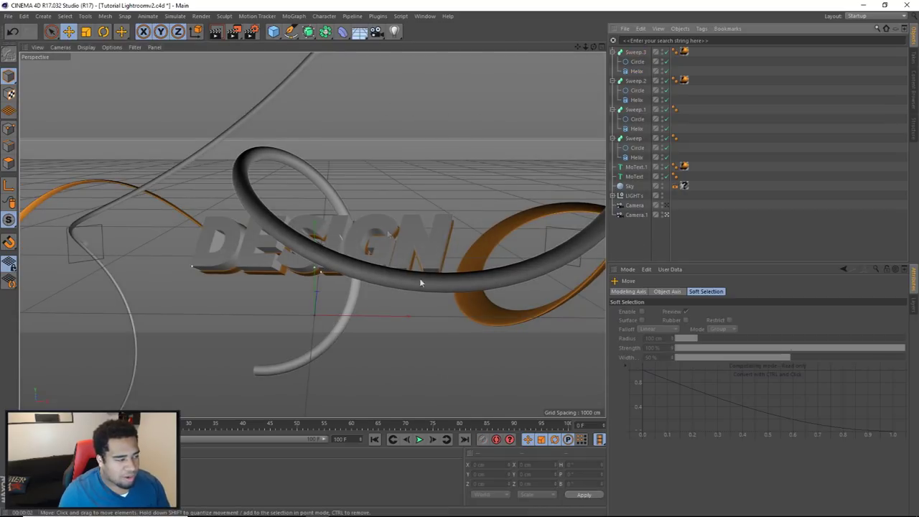
pyautogui.click(215, 33)
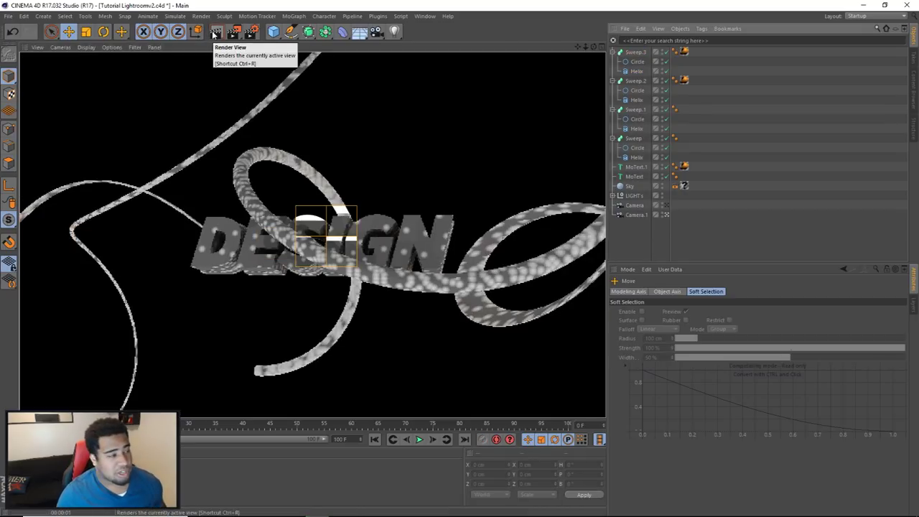
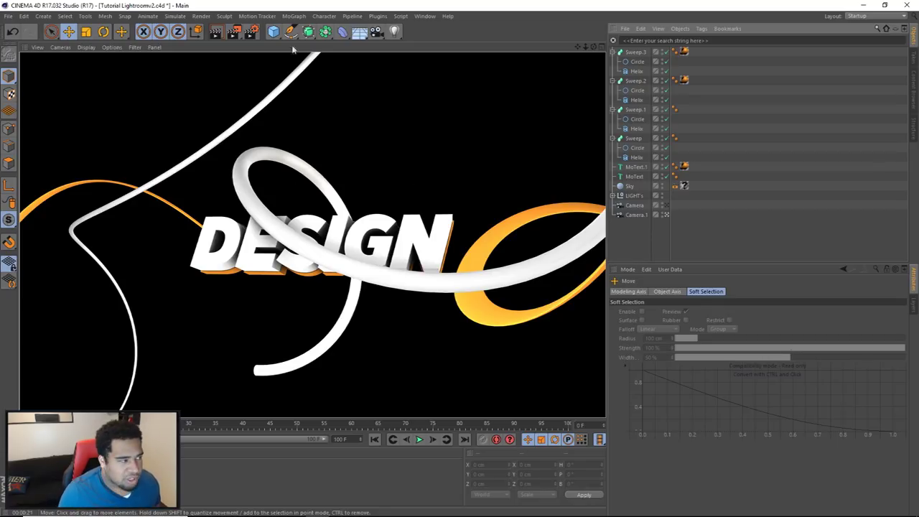
# Step: Delete the Circle profile from the thick looping grey Sweep that crosses in front of the text
pyautogui.click(554, 263)
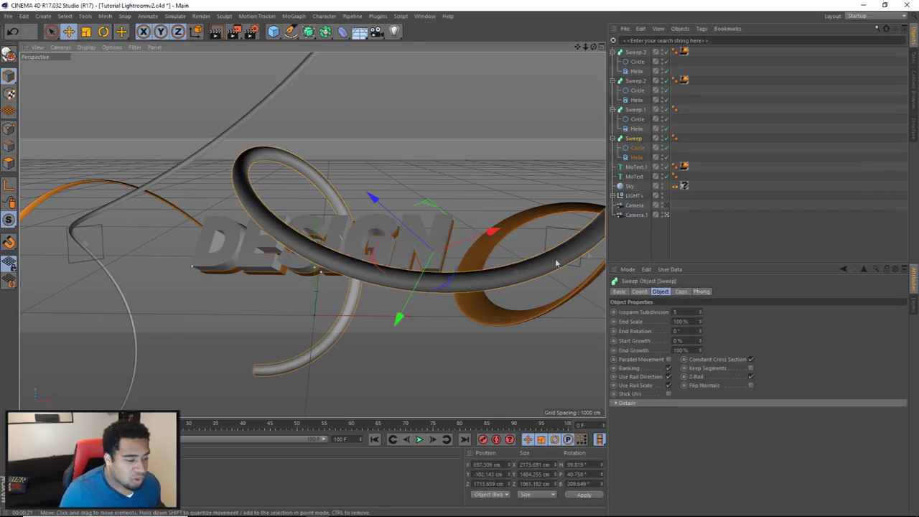
pyautogui.click(635, 91)
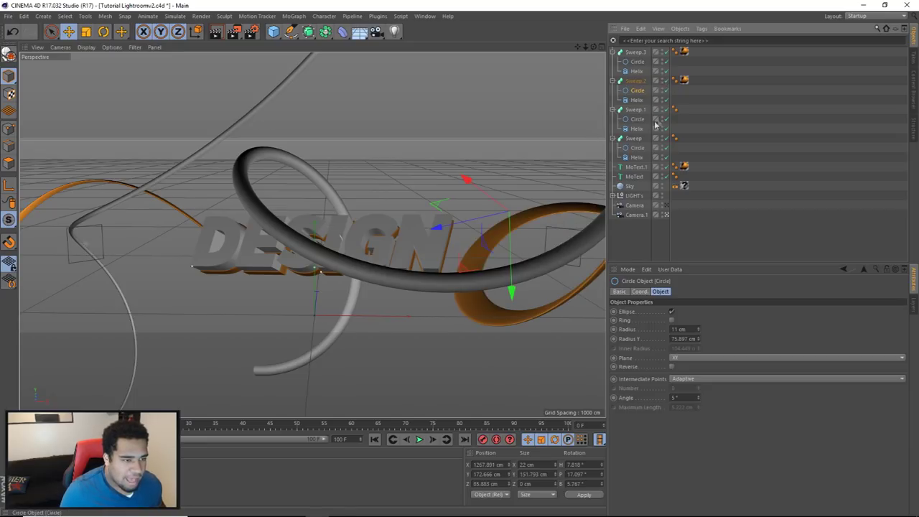
pyautogui.click(448, 277)
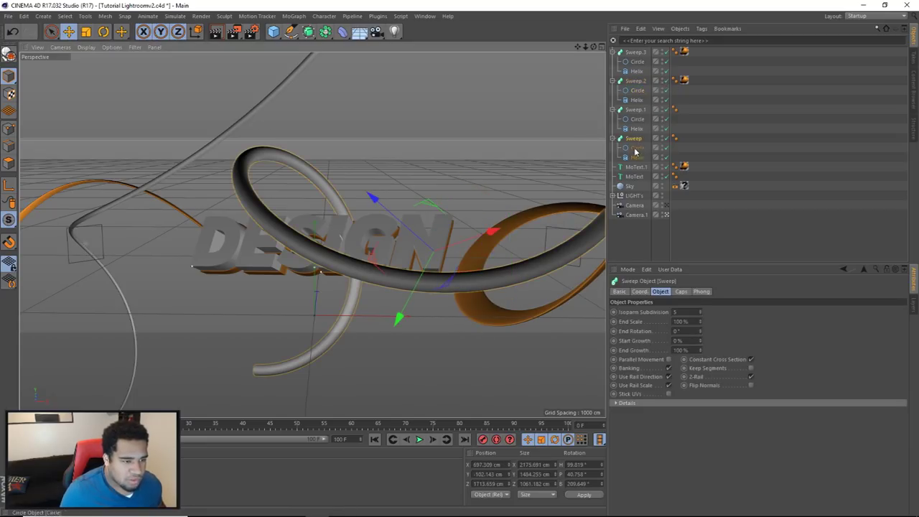
pyautogui.click(636, 148)
pyautogui.press('Delete')
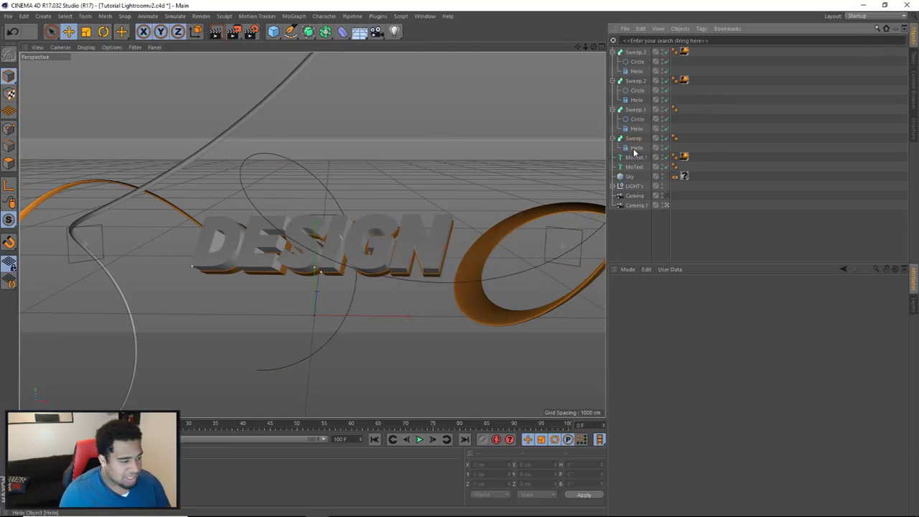
# Step: Add a Star spline and place it above the Helix in the first Sweep as its new profile
pyautogui.click(325, 33)
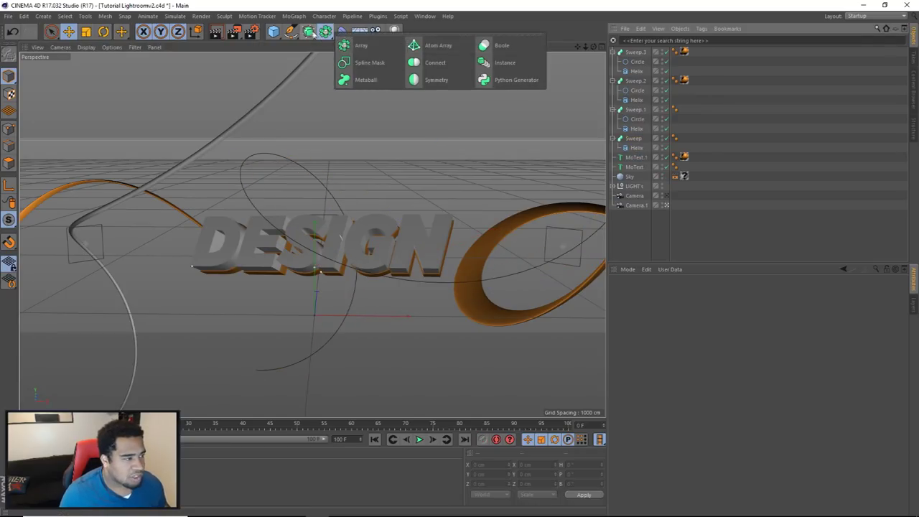
pyautogui.click(310, 31)
pyautogui.click(323, 29)
pyautogui.click(295, 31)
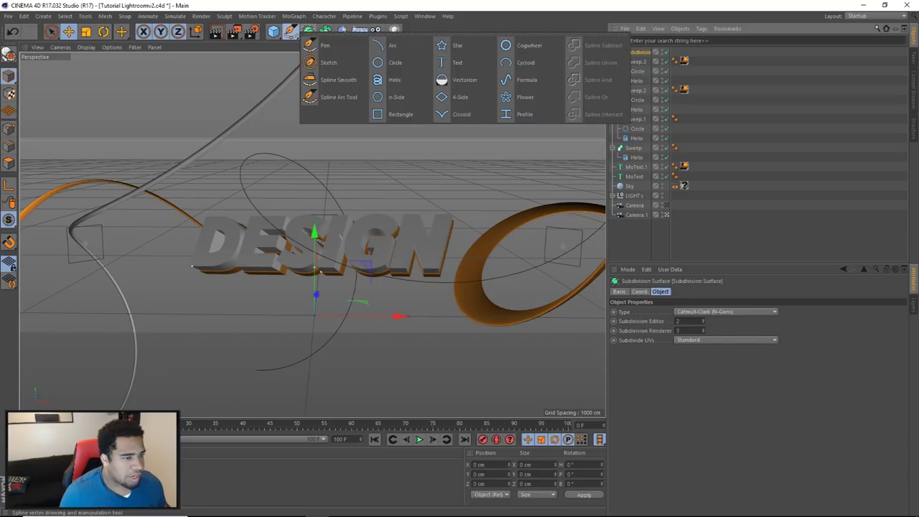
pyautogui.hotkey('ctrl', 'z')
pyautogui.moveTo(291, 32); pyautogui.dragTo(459, 46)
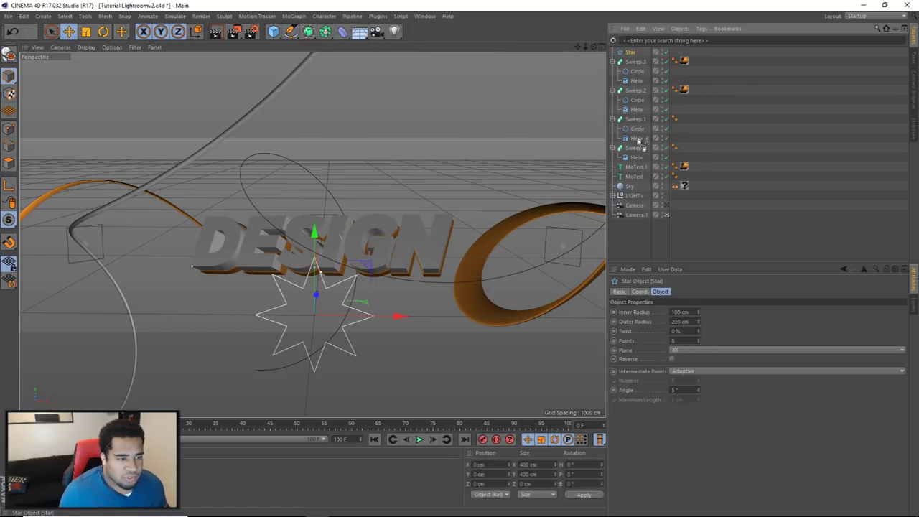
pyautogui.moveTo(633, 156); pyautogui.dragTo(634, 157)
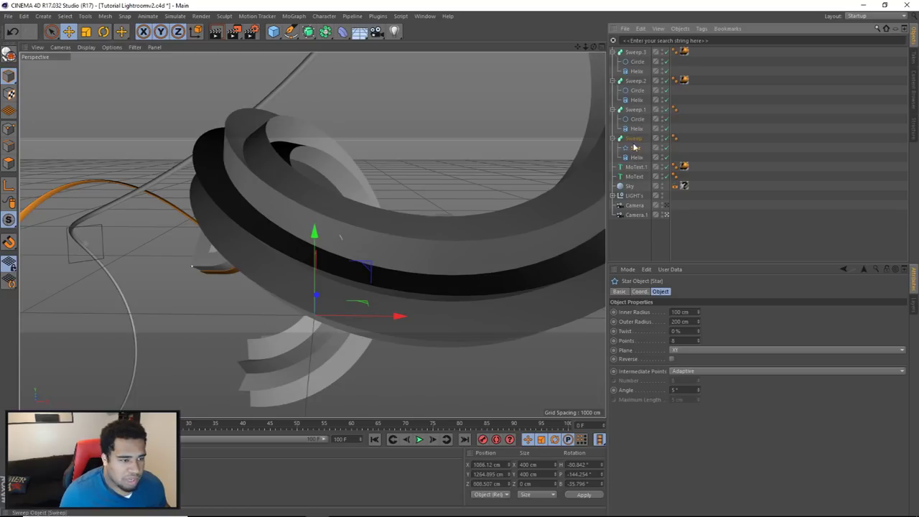
# Step: Set the Star profile to 7 points with radii of 83 cm and 126 cm, and scale it down to about 115 by 118 cm
pyautogui.moveTo(699, 313); pyautogui.dragTo(698, 340)
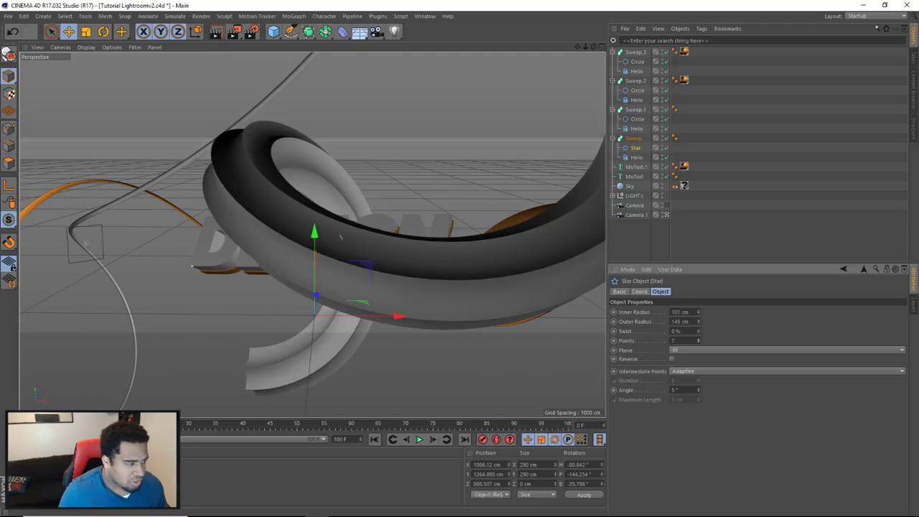
pyautogui.moveTo(698, 312); pyautogui.dragTo(698, 323)
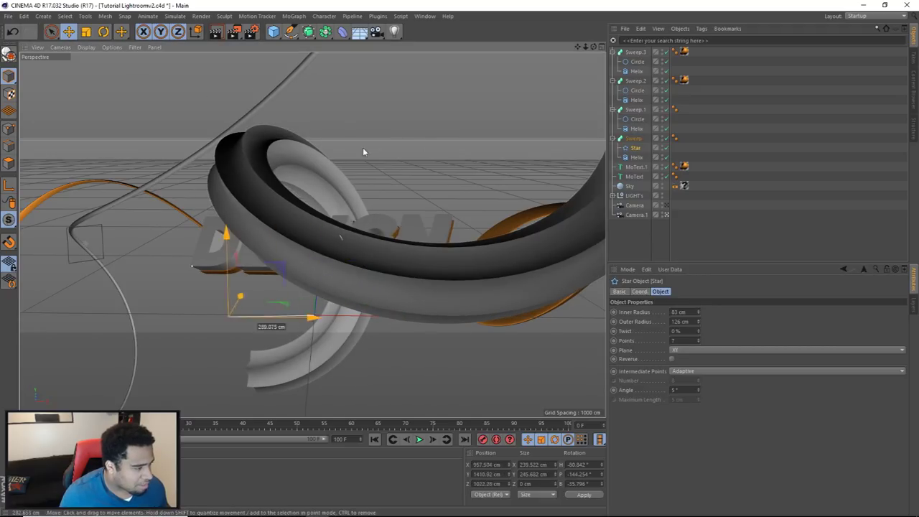
pyautogui.press('t')
pyautogui.moveTo(402, 149); pyautogui.dragTo(163, 133)
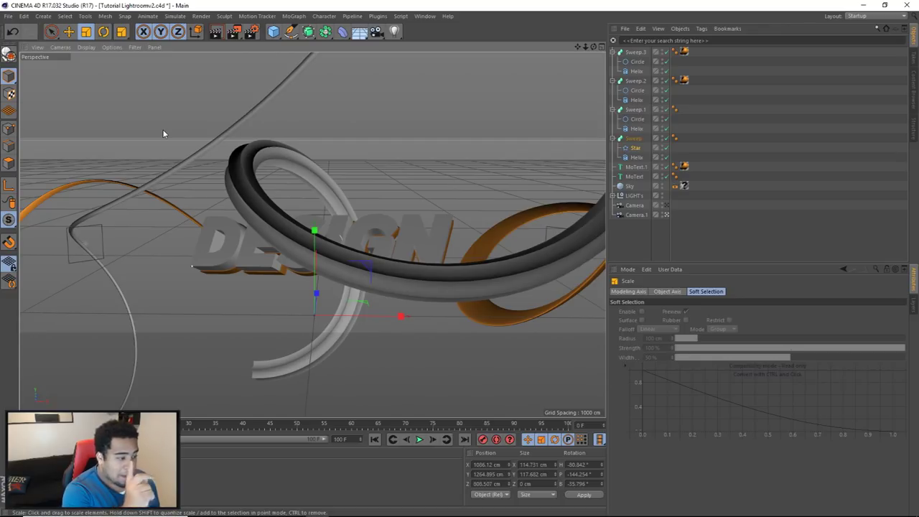
# Step: Undo the Star profile changes until the Sweep has its Circle profile back, and deselect all objects
pyautogui.hotkey('ctrl', 'z')
pyautogui.hotkey('ctrl', 'z')
pyautogui.hotkey('ctrl', 'z')
pyautogui.hotkey('ctrl', 'z')
pyautogui.hotkey('ctrl', 'z')
pyautogui.hotkey('ctrl', 'y')
pyautogui.click(637, 234)
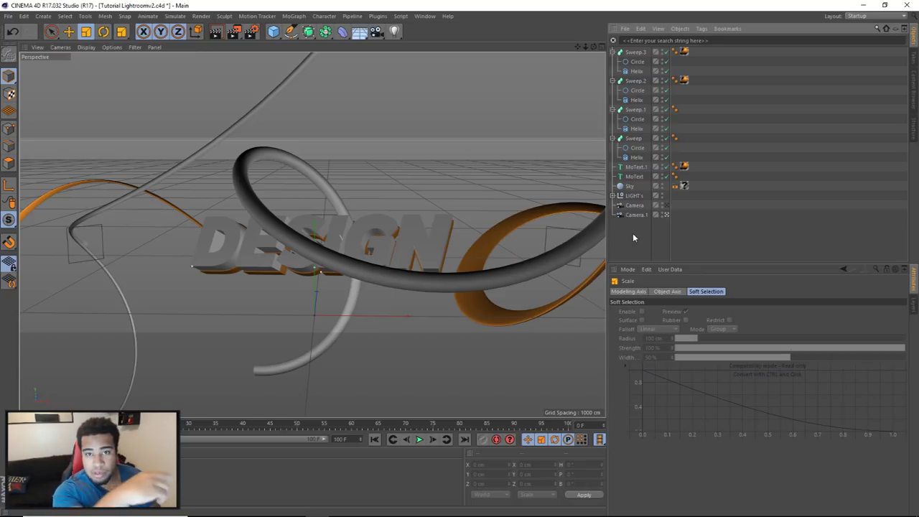
# Step: Look at the composited header in Photoshop, and compare the Spine.png renders in Cinema 4D's Picture Viewer history
pyautogui.hotkey('alt', 'Tab')
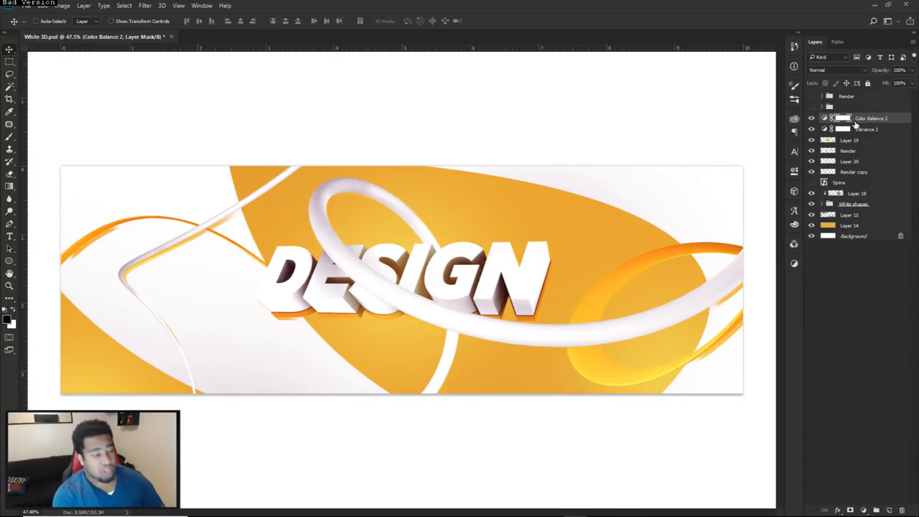
pyautogui.hotkey('alt', 'Tab')
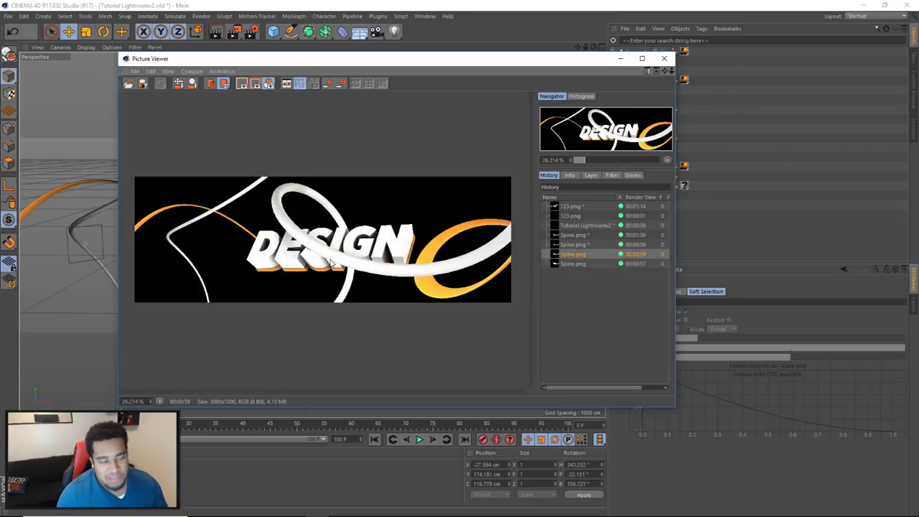
pyautogui.click(573, 235)
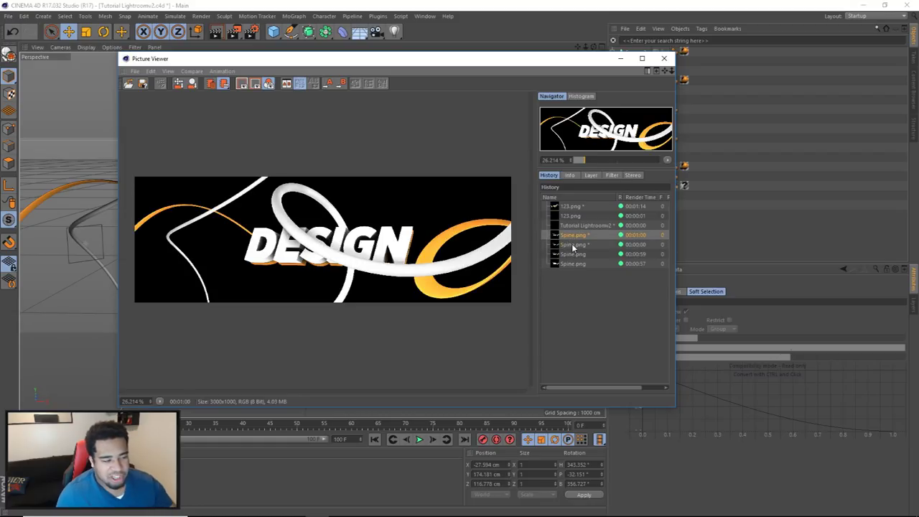
pyautogui.click(573, 246)
pyautogui.click(575, 254)
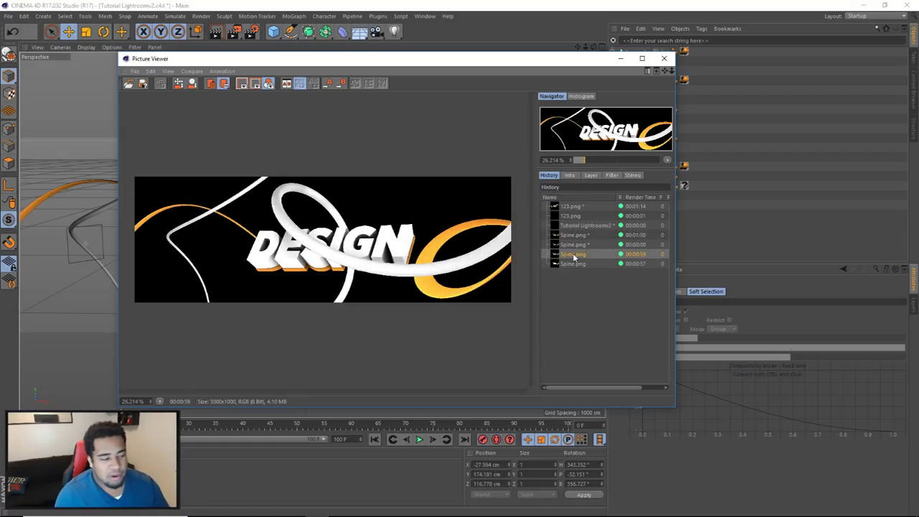
pyautogui.click(573, 264)
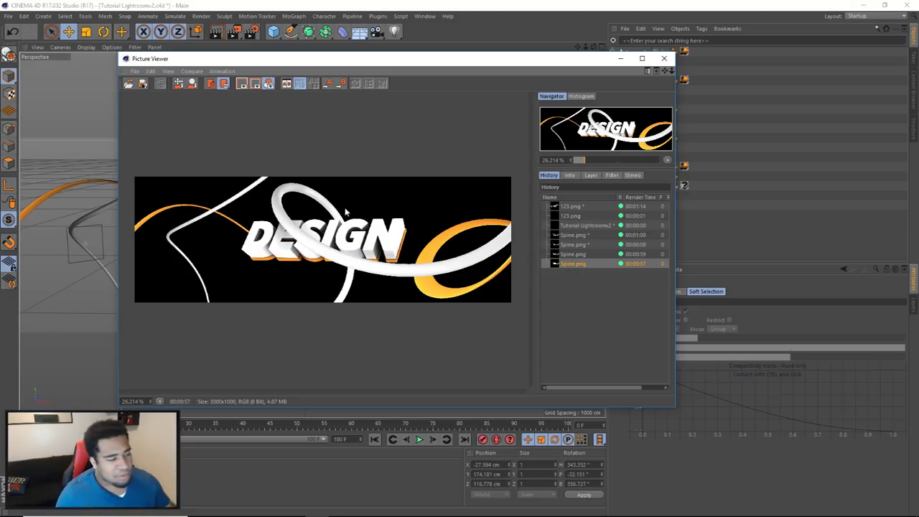
pyautogui.click(664, 59)
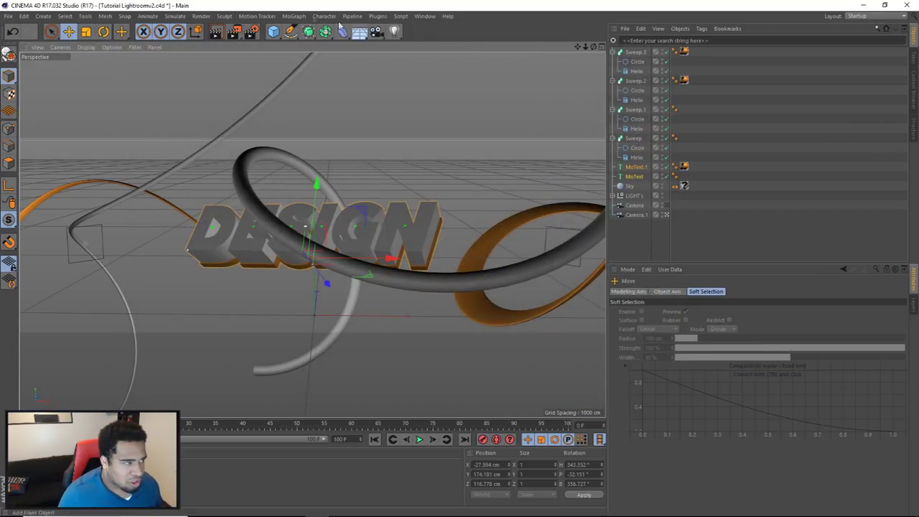
# Step: Review the Save options in the render settings, including the file path, PNG format and Alpha Channel
pyautogui.click(251, 31)
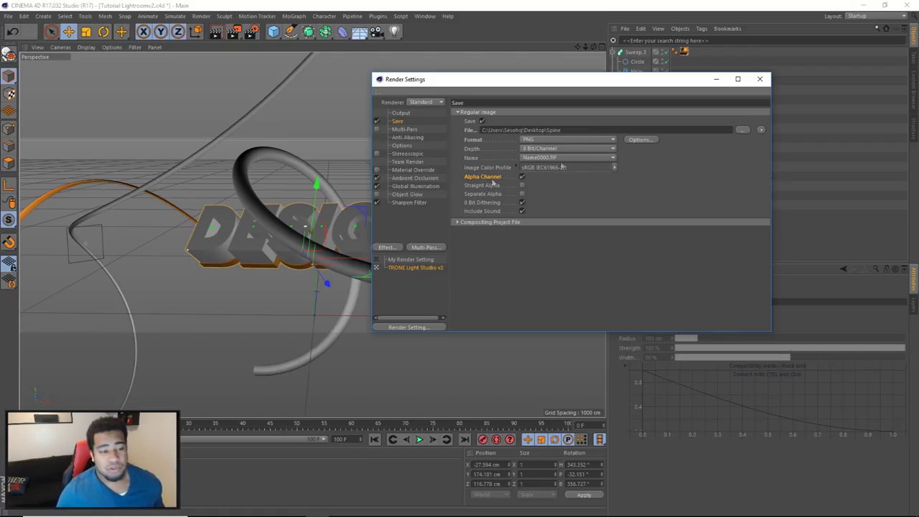
pyautogui.click(759, 79)
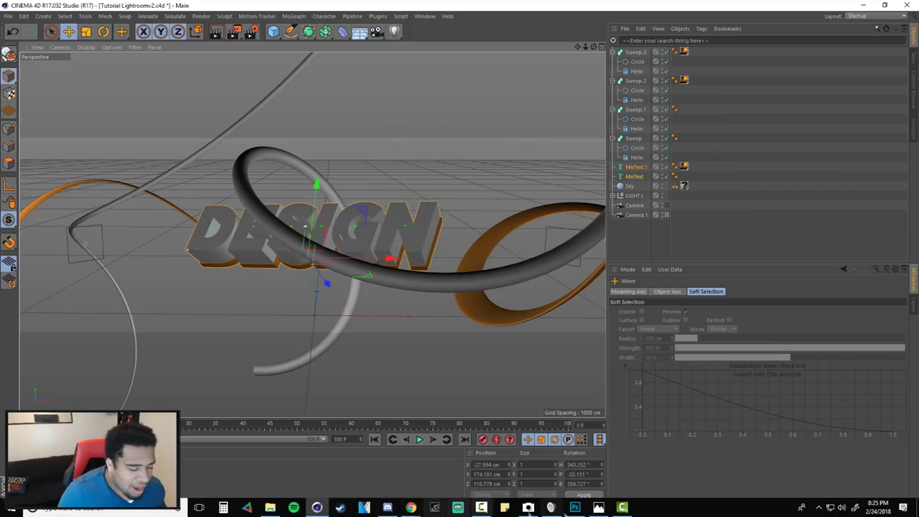
# Step: Switch to Photoshop and preview the finished header by showing and hiding the unnamed group above Layer 14
pyautogui.click(575, 514)
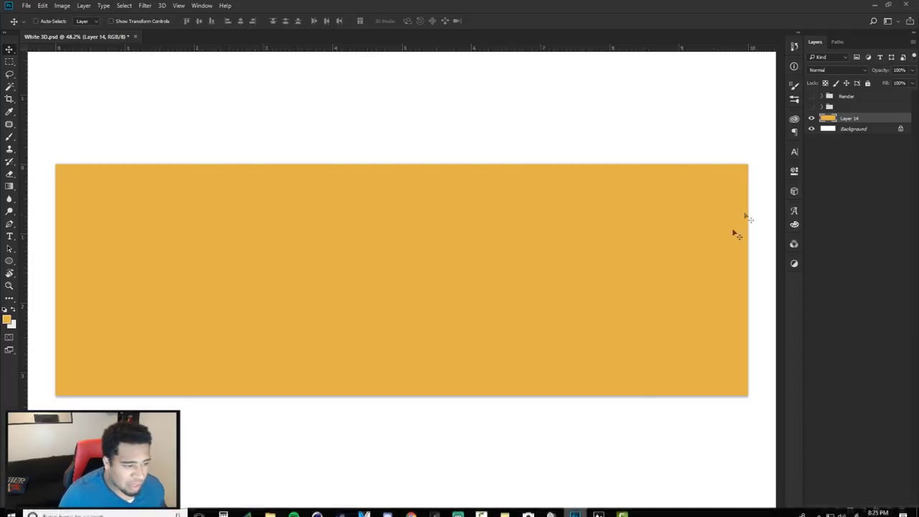
pyautogui.click(811, 106)
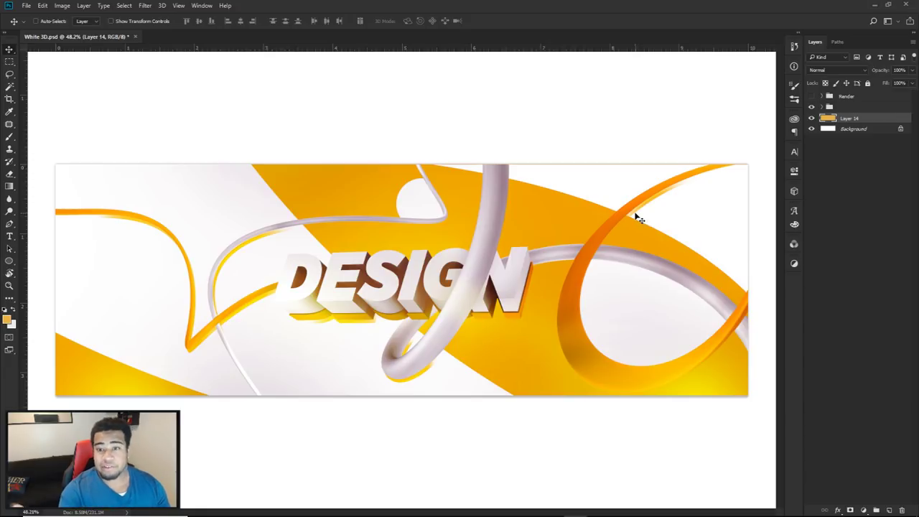
pyautogui.click(812, 106)
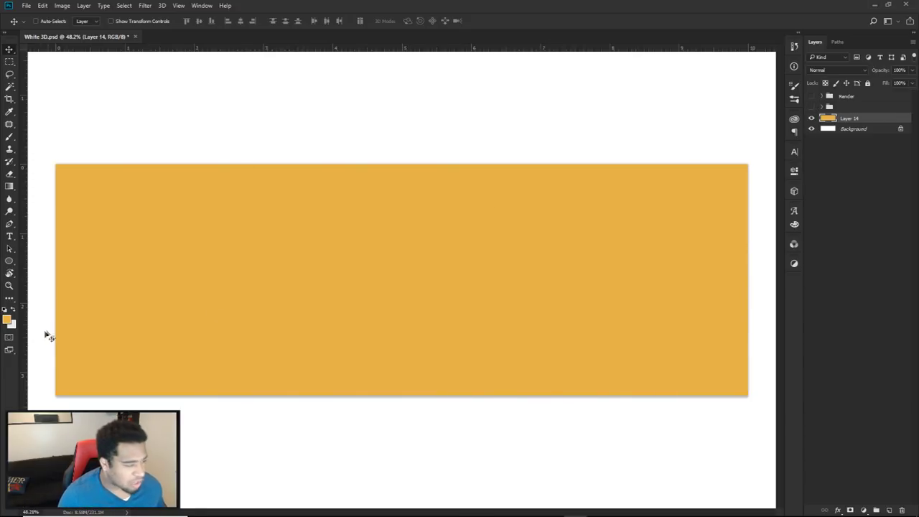
# Step: Check the orange foreground colour e9b244 in the Color Picker and accept it
pyautogui.click(8, 320)
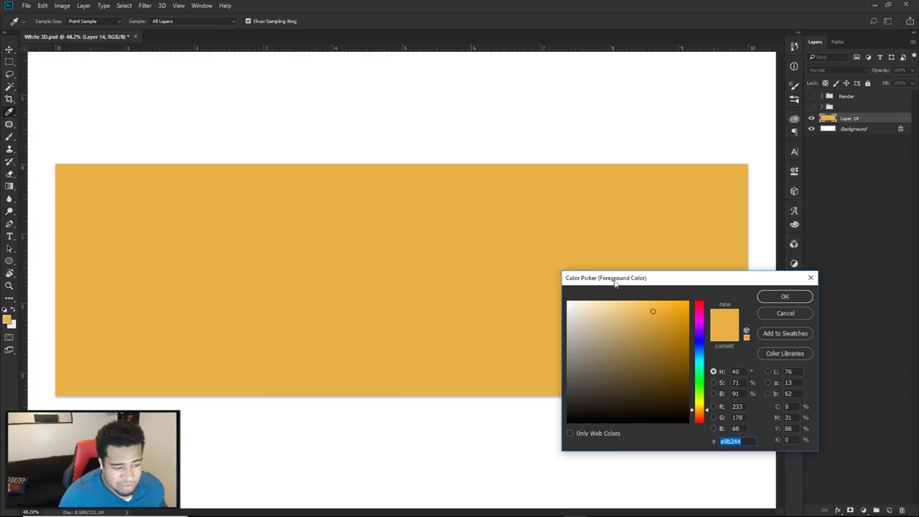
pyautogui.moveTo(616, 283); pyautogui.dragTo(547, 244)
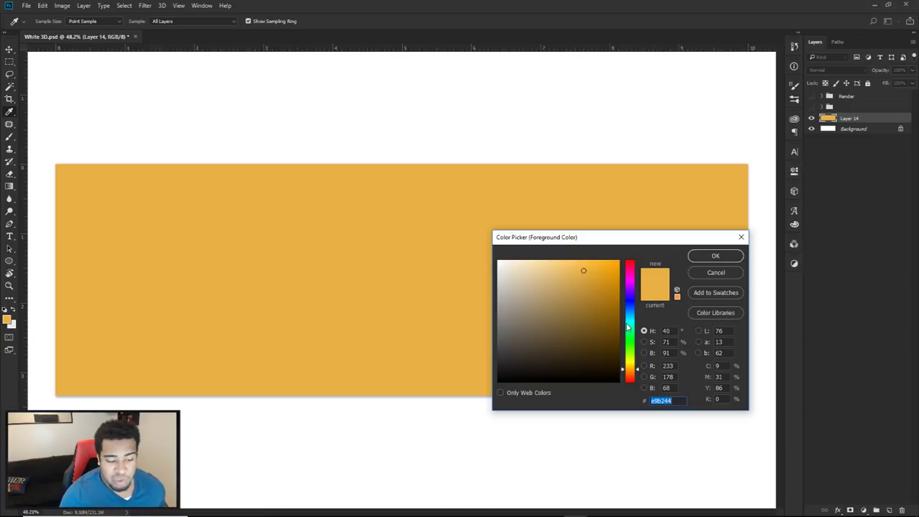
pyautogui.click(714, 256)
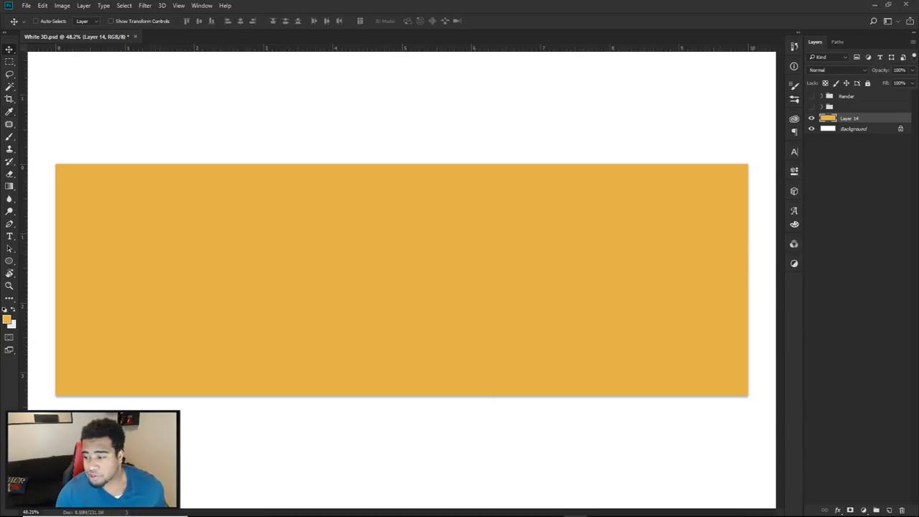
# Step: Place the Spine render above the orange Layer 14, scaled at 24% to fill the canvas
pyautogui.moveTo(894, 183); pyautogui.dragTo(463, 245)
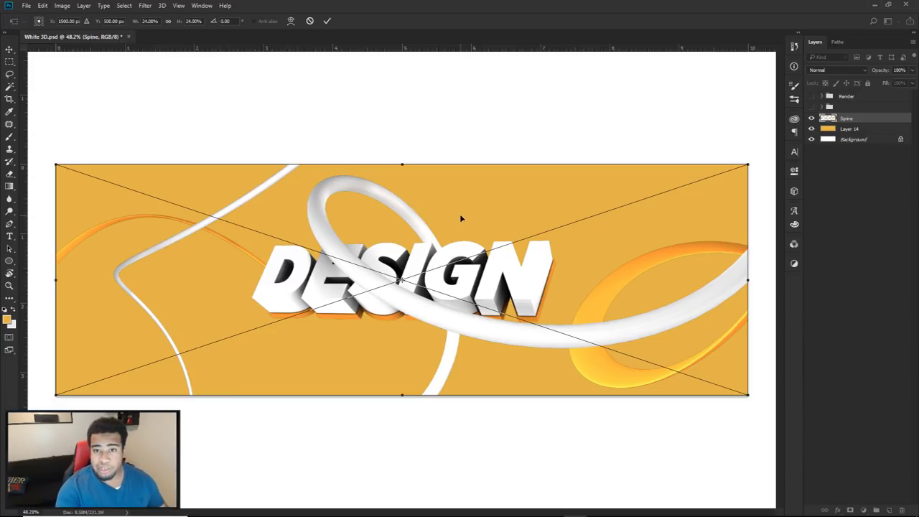
pyautogui.press('Return')
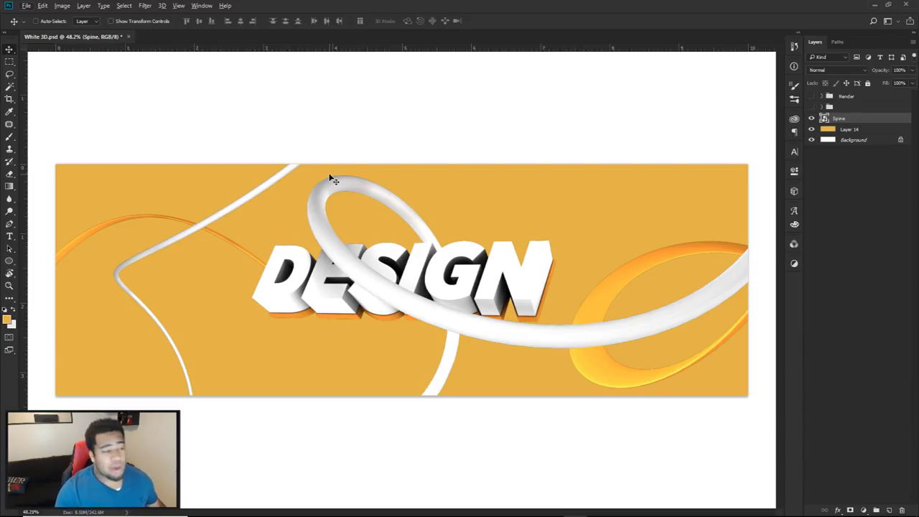
# Step: Examine the placed tube's edges up close, and switch to Cinema 4D to review the Sharpen Filter strength in the render settings
pyautogui.keyDown('alt'); pyautogui.scroll(6, 333, 180); pyautogui.keyUp('alt')
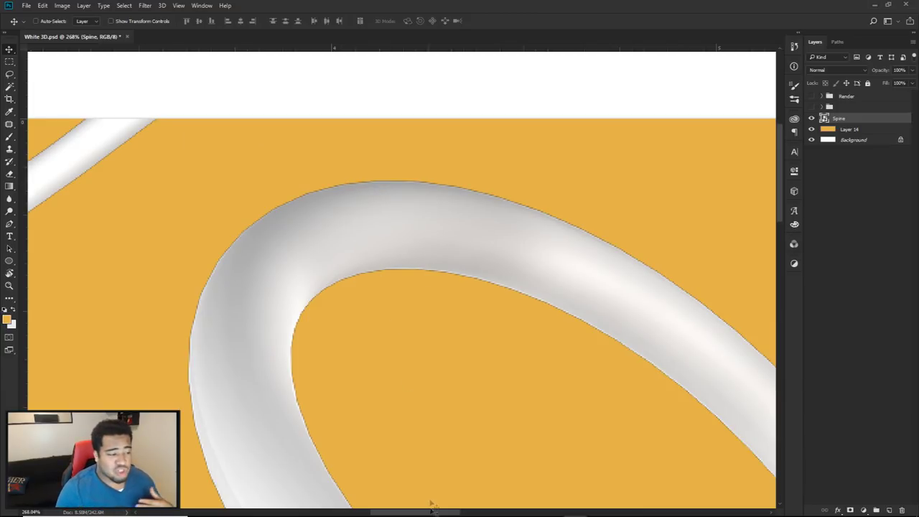
pyautogui.click(317, 512)
pyautogui.click(234, 32)
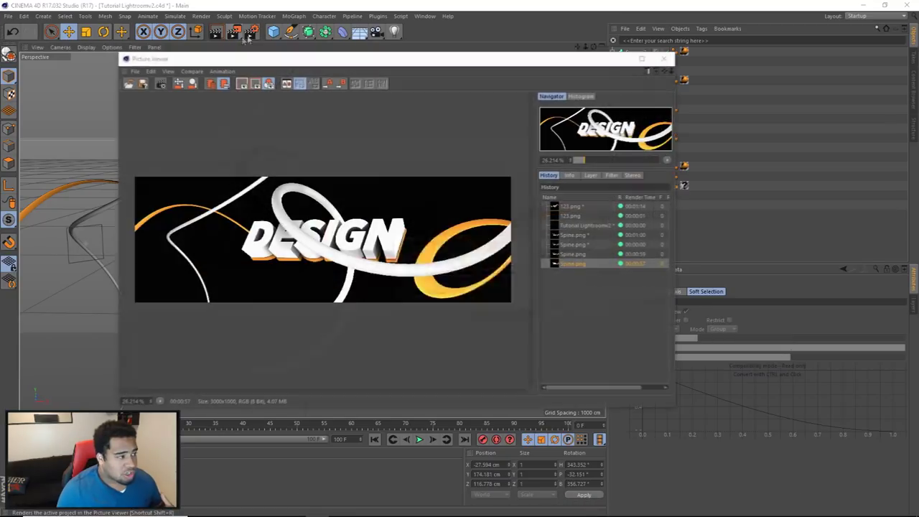
pyautogui.click(664, 59)
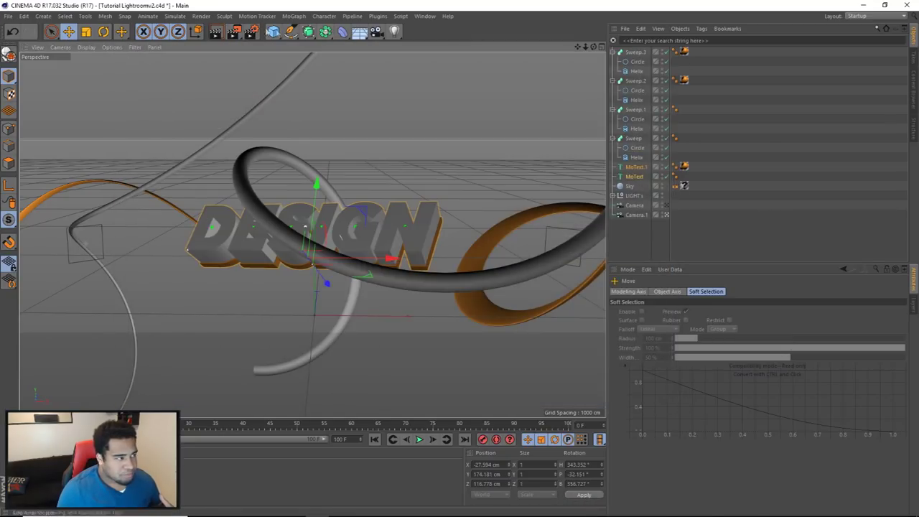
pyautogui.click(251, 31)
pyautogui.click(409, 202)
pyautogui.moveTo(350, 515)
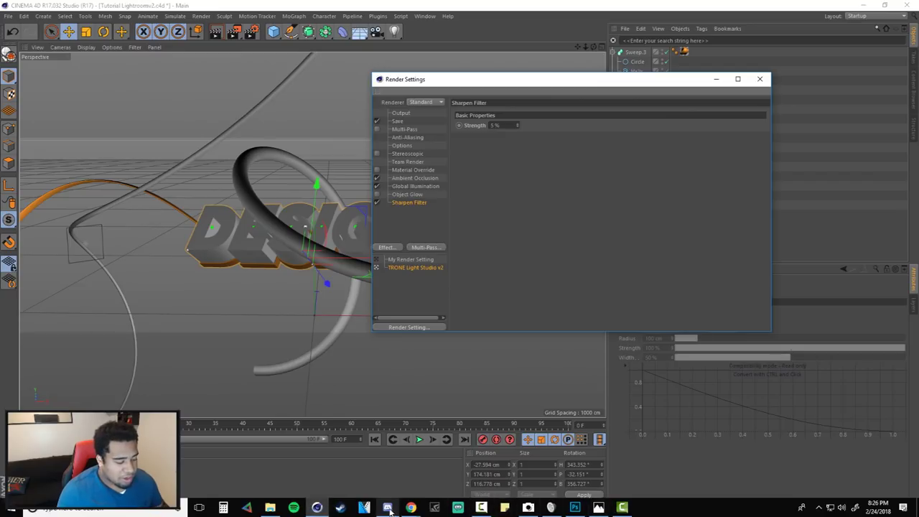
# Step: Return to Photoshop and examine the looping tube's outline and the whole header composition
pyautogui.click(575, 508)
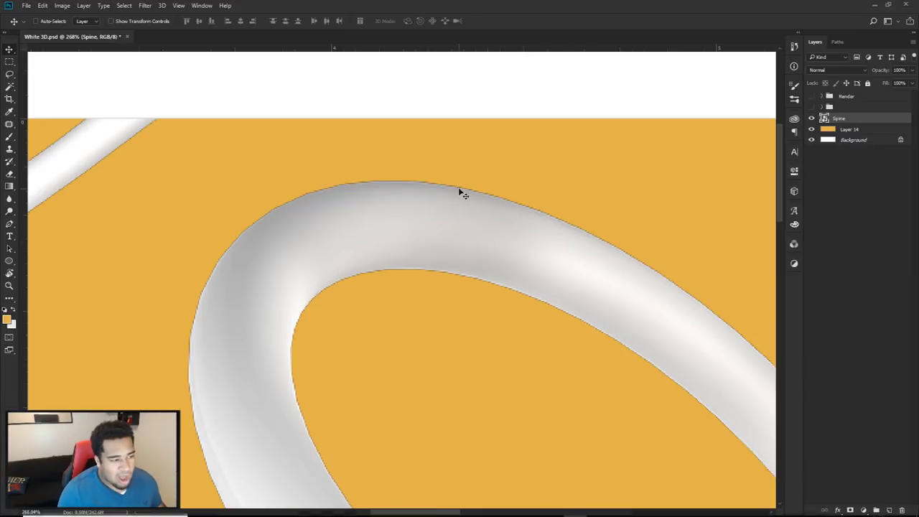
pyautogui.keyDown('alt'); pyautogui.scroll(-6, 463, 194); pyautogui.keyUp('alt')
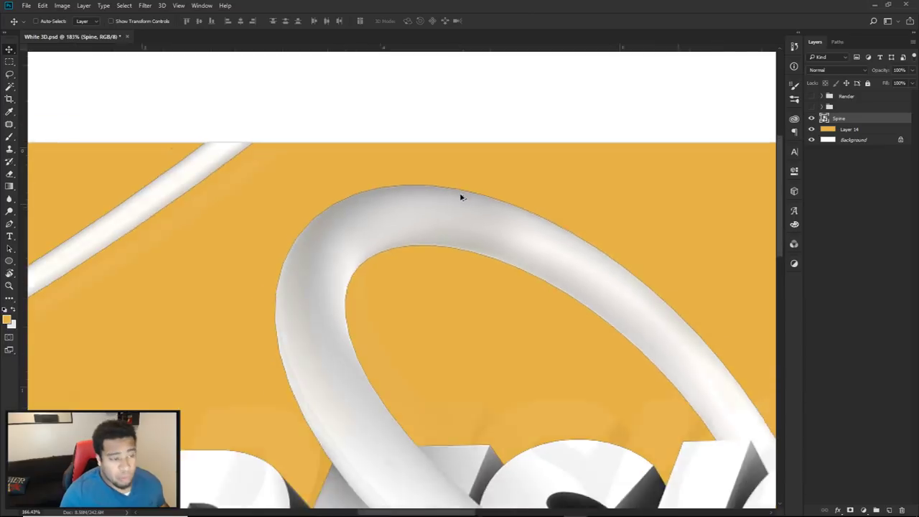
pyautogui.keyDown('alt'); pyautogui.scroll(-1, 582, 255); pyautogui.keyUp('alt')
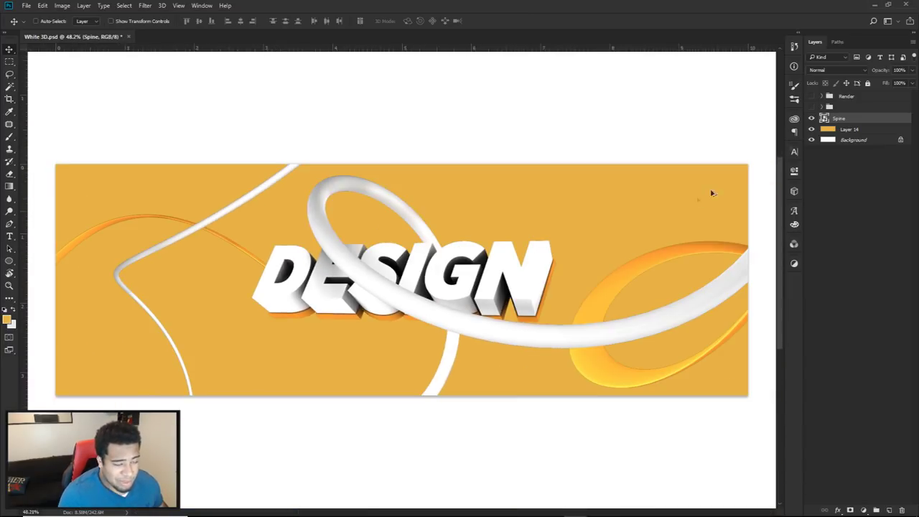
# Step: Duplicate the Spine layer, hiding the original and rasterizing the copy
pyautogui.hotkey('ctrl', 'j')
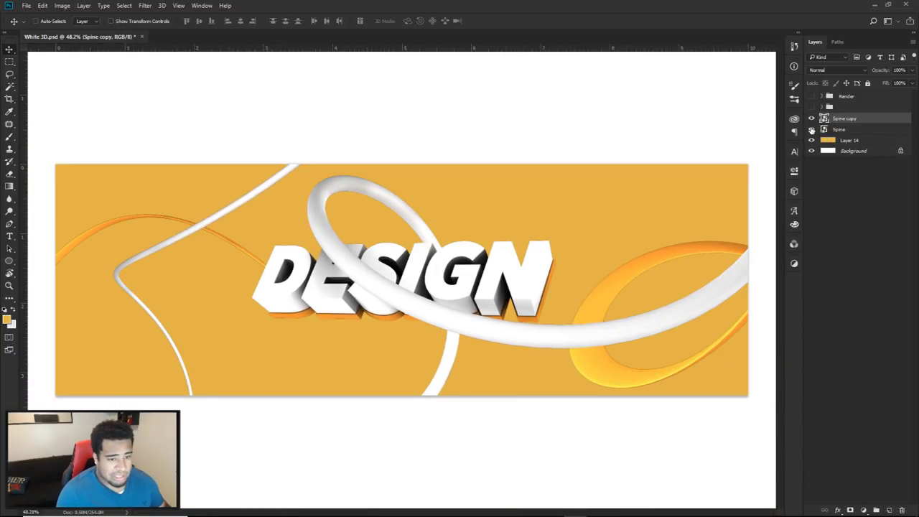
pyautogui.click(812, 130)
pyautogui.rightClick(851, 119)
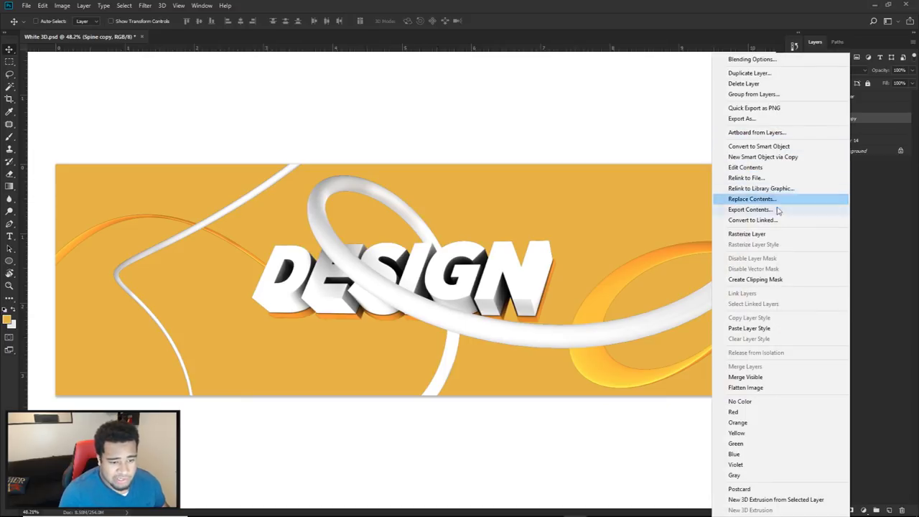
pyautogui.click(763, 234)
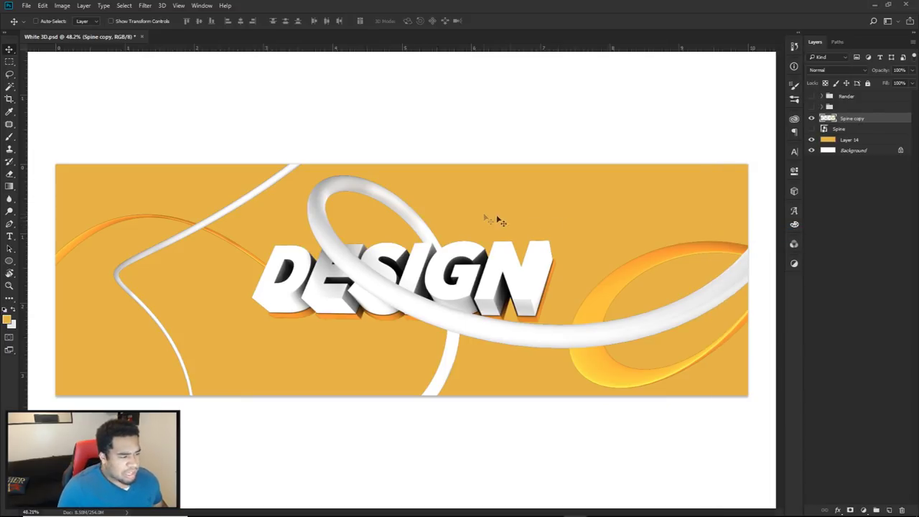
# Step: Use the Magic Wand to select the empty areas around the lettering and tubes on the Spine copy layer
pyautogui.press('w')
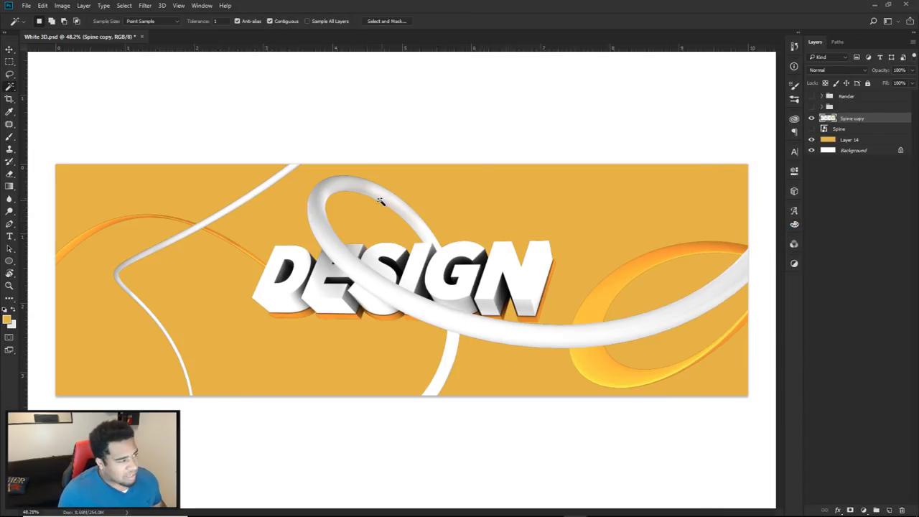
pyautogui.rightClick(10, 87)
pyautogui.click(58, 84)
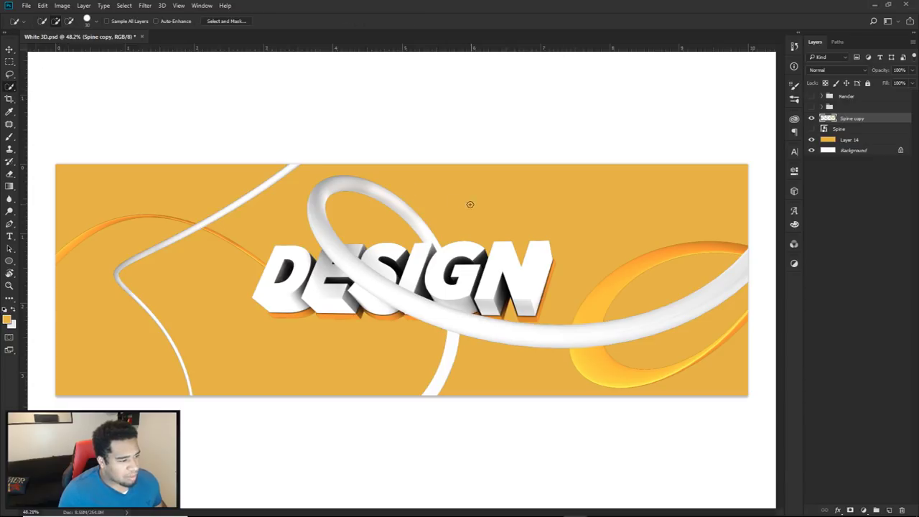
pyautogui.rightClick(12, 88)
pyautogui.click(46, 97)
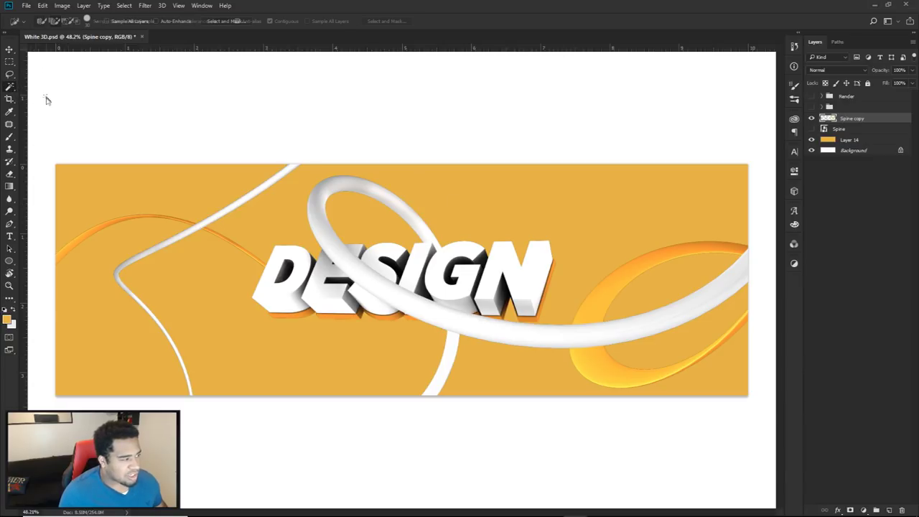
pyautogui.click(515, 198)
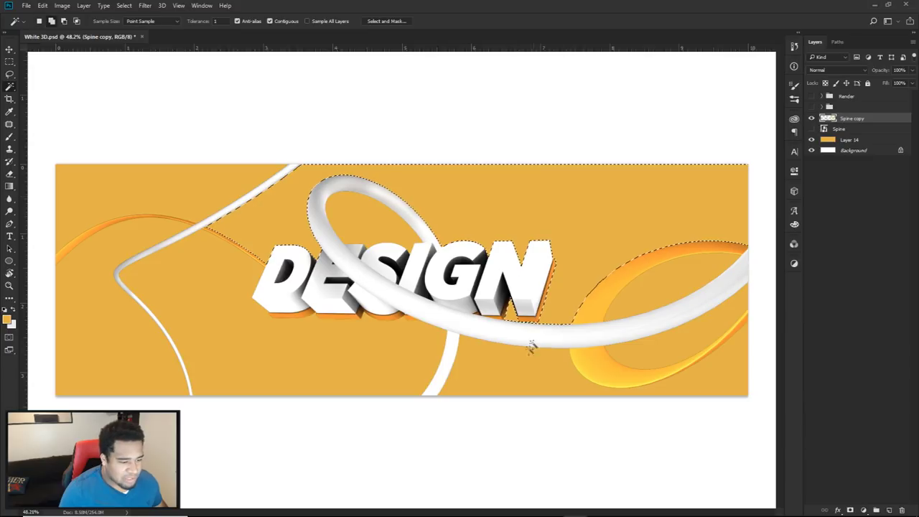
pyautogui.click(662, 344)
pyautogui.click(299, 344)
pyautogui.click(136, 249)
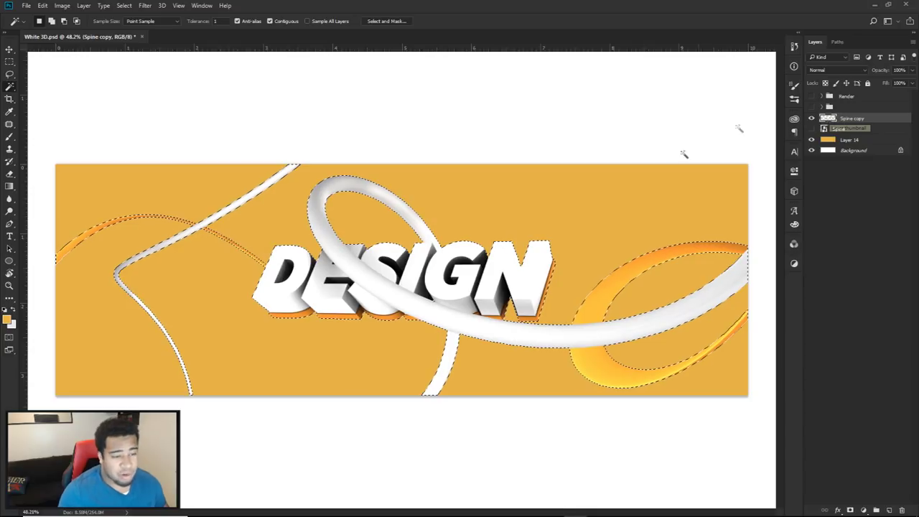
# Step: Invert the selection so it covers the empty background and expand it by 1 pixel into the artwork's edges
pyautogui.press('m')
pyautogui.rightClick(579, 217)
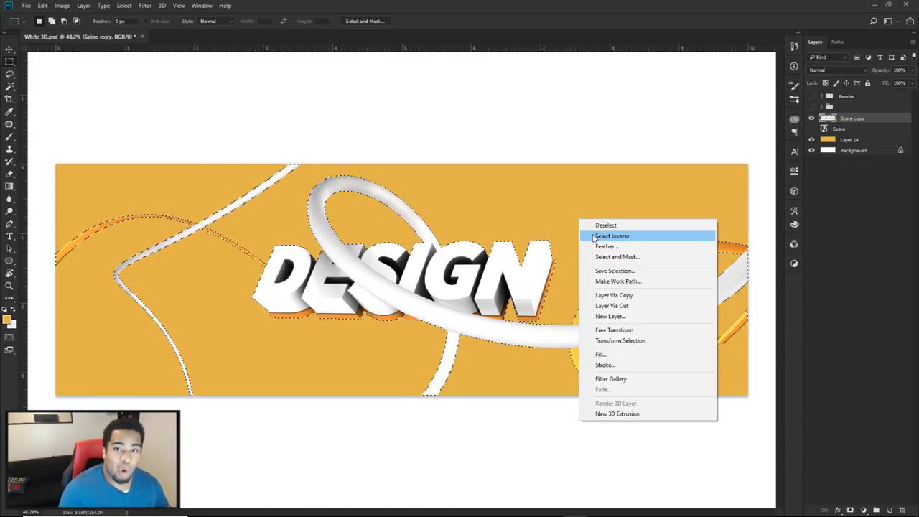
pyautogui.click(595, 237)
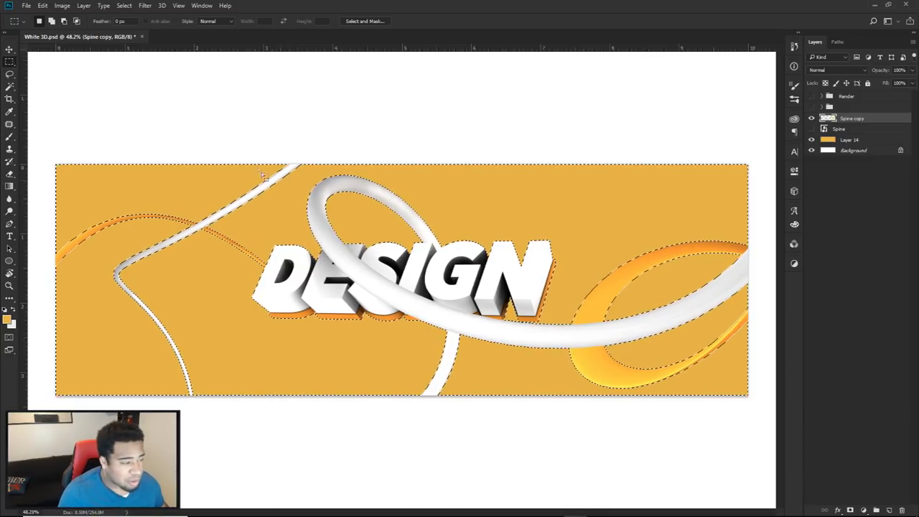
pyautogui.click(125, 6)
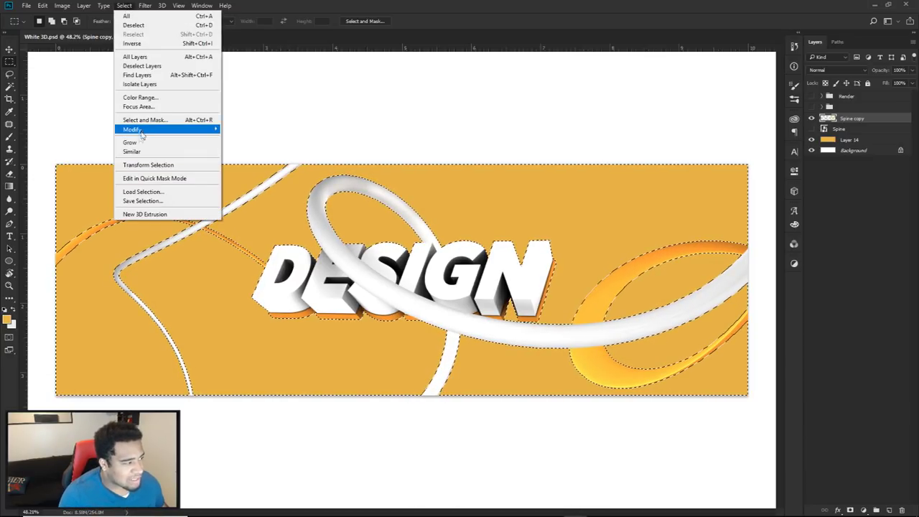
pyautogui.moveTo(164, 129)
pyautogui.click(81, 147)
pyautogui.write('1')
pyautogui.click(507, 171)
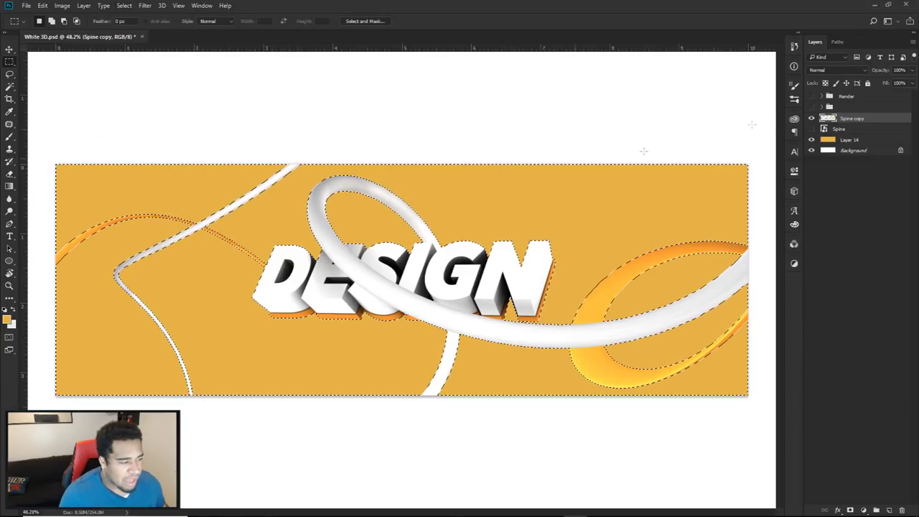
# Step: Inspect the selection along the looping tube's edge and cut the selected edge fringe onto a new layer with Layer Via Cut
pyautogui.keyDown('alt'); pyautogui.scroll(3, 311, 182); pyautogui.keyUp('alt')
pyautogui.keyDown('alt'); pyautogui.scroll(8, 310, 183); pyautogui.keyUp('alt')
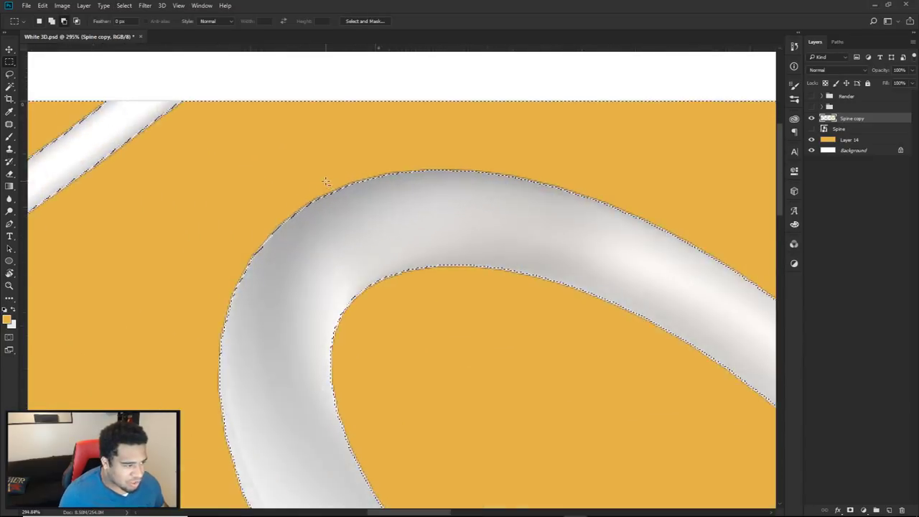
pyautogui.keyDown('alt'); pyautogui.scroll(-2, 343, 191); pyautogui.keyUp('alt')
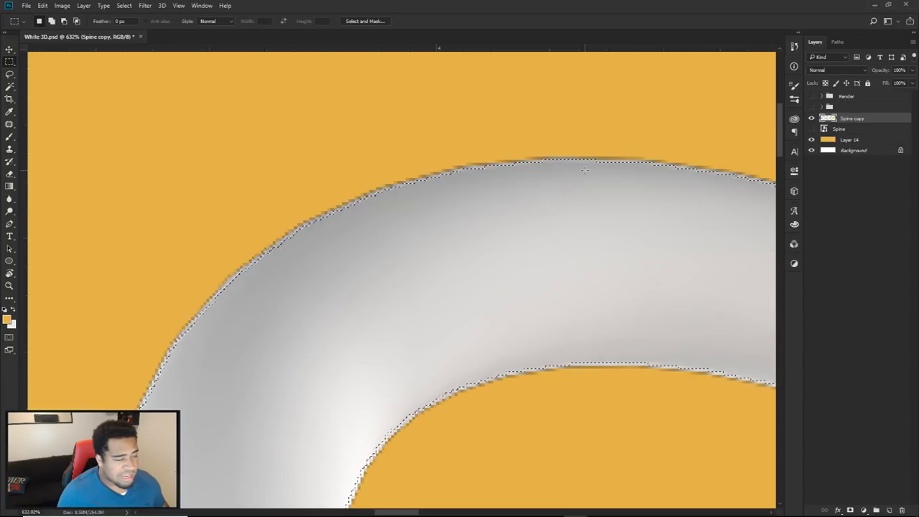
pyautogui.rightClick(9, 61)
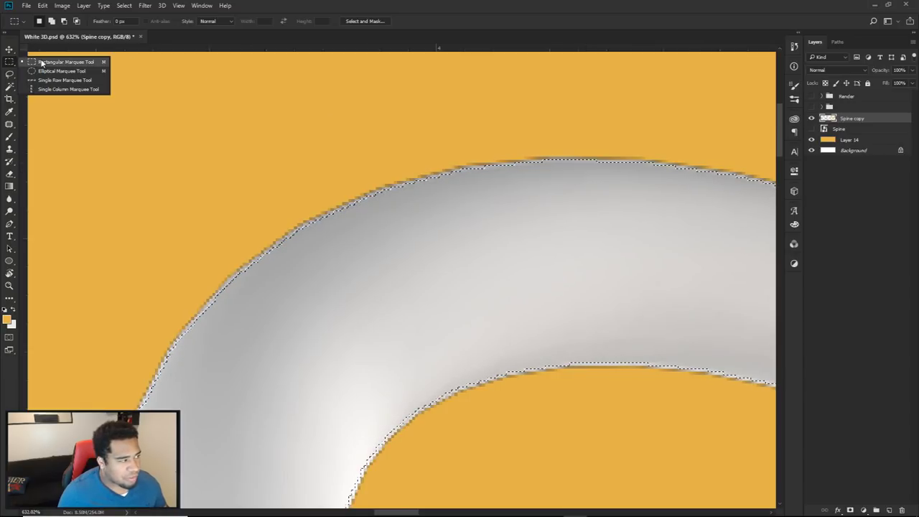
pyautogui.click(41, 62)
pyautogui.rightClick(563, 214)
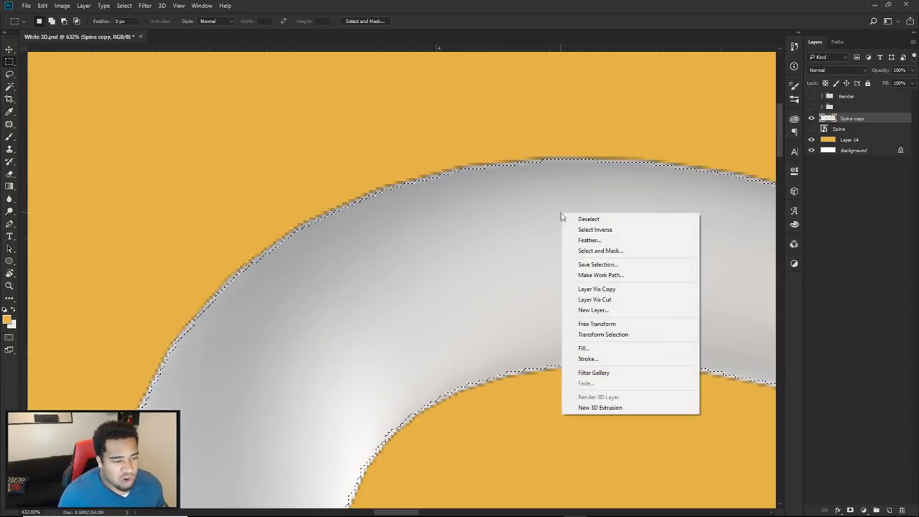
pyautogui.click(609, 300)
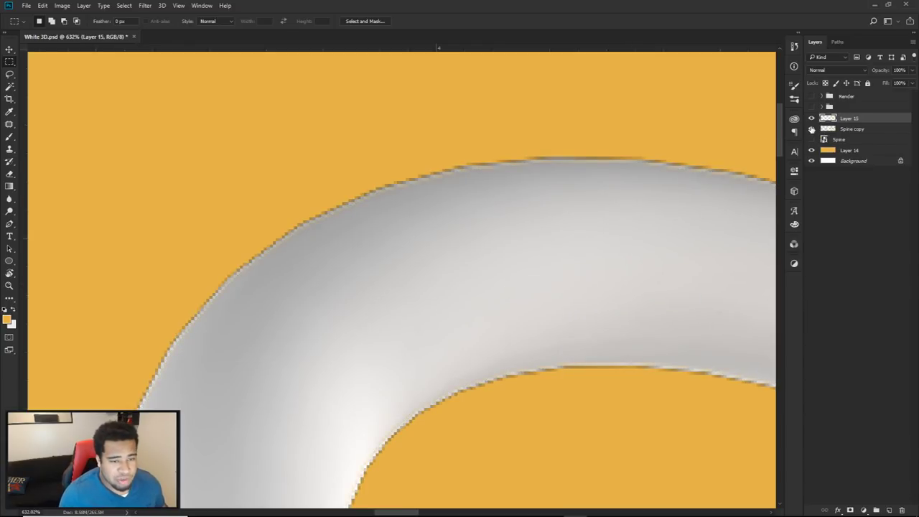
# Step: Compare the looping tube's edges up close with the cut fringe layer, Layer 15, shown and hidden
pyautogui.click(811, 118)
pyautogui.click(811, 118)
pyautogui.click(812, 118)
pyautogui.click(812, 119)
pyautogui.click(812, 119)
pyautogui.click(811, 118)
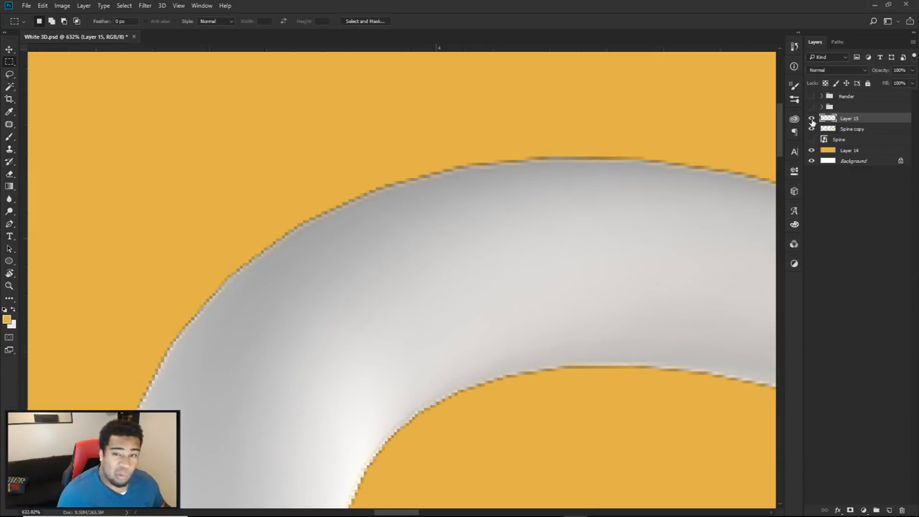
pyautogui.click(811, 119)
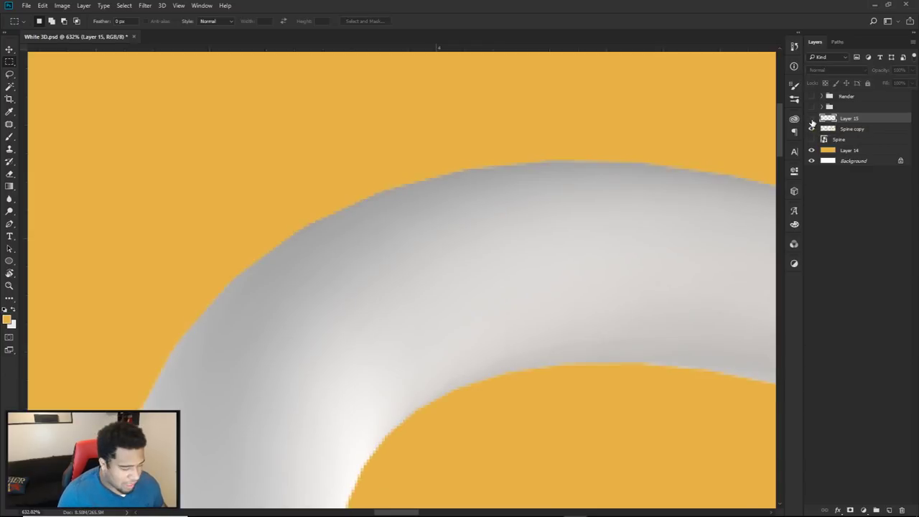
# Step: Compare the whole header with and without the cut fringe layer, Layer 15, and delete that layer
pyautogui.keyDown('alt'); pyautogui.scroll(-6, 551, 273); pyautogui.keyUp('alt')
pyautogui.keyDown('alt'); pyautogui.scroll(-4, 555, 274); pyautogui.keyUp('alt')
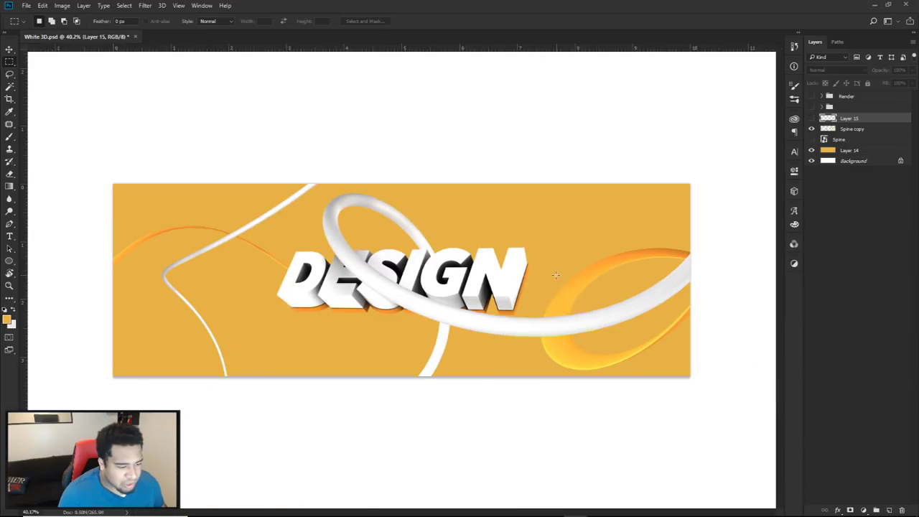
pyautogui.click(812, 120)
pyautogui.click(812, 119)
pyautogui.click(812, 119)
pyautogui.click(812, 119)
pyautogui.press('v')
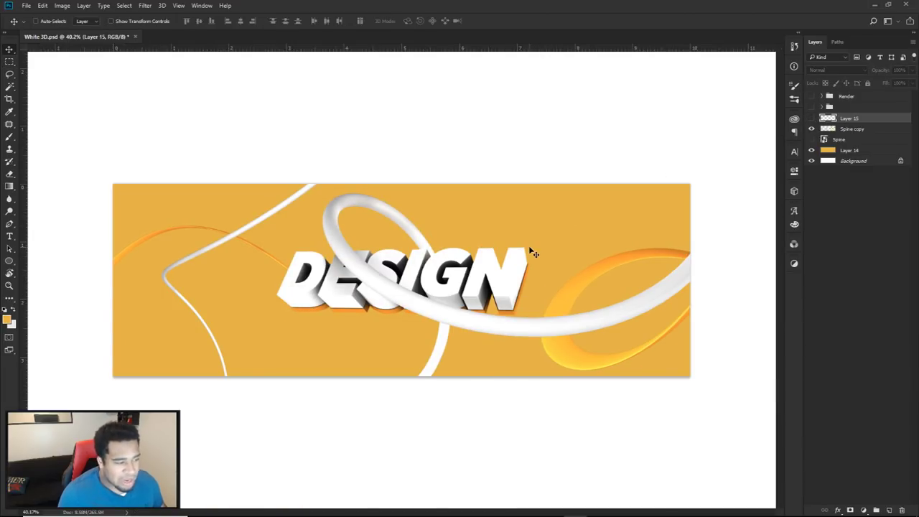
pyautogui.press('Delete')
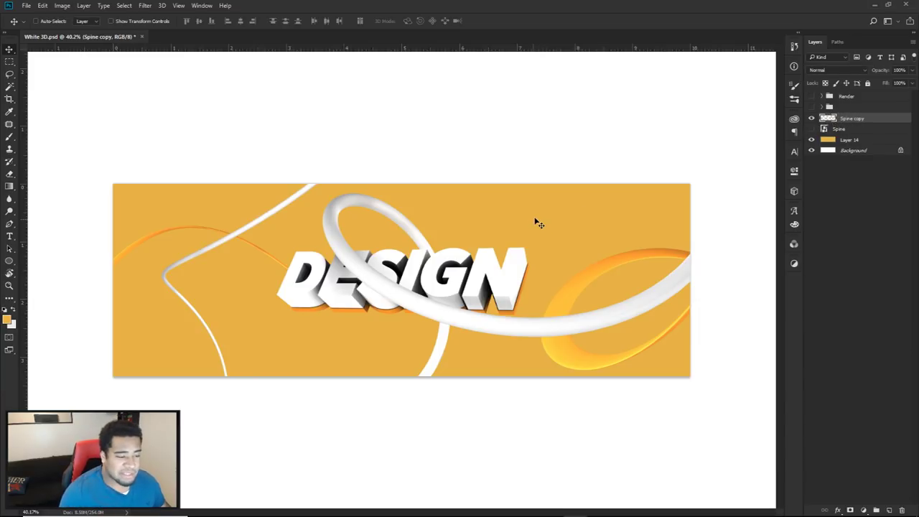
# Step: Add a new layer above the orange Layer 14 and set the Brush foreground colour to near-black 0f0f0e
pyautogui.click(850, 140)
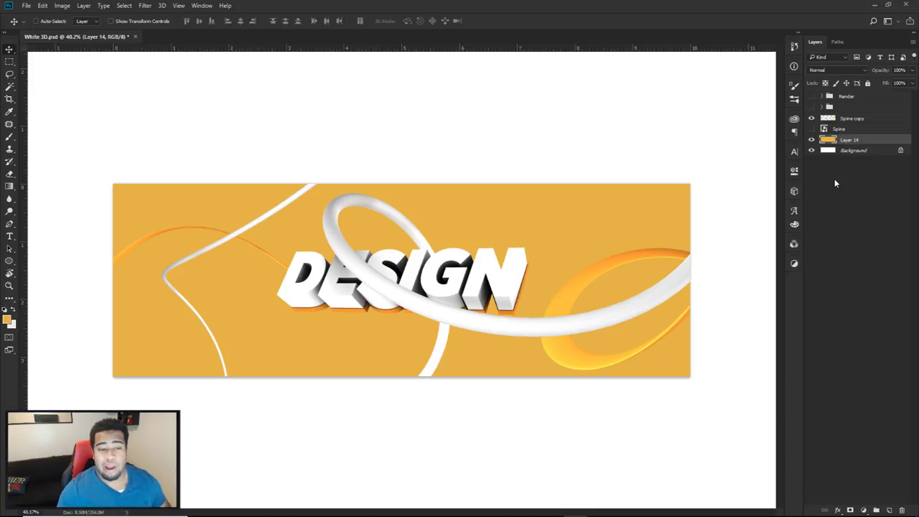
pyautogui.click(889, 510)
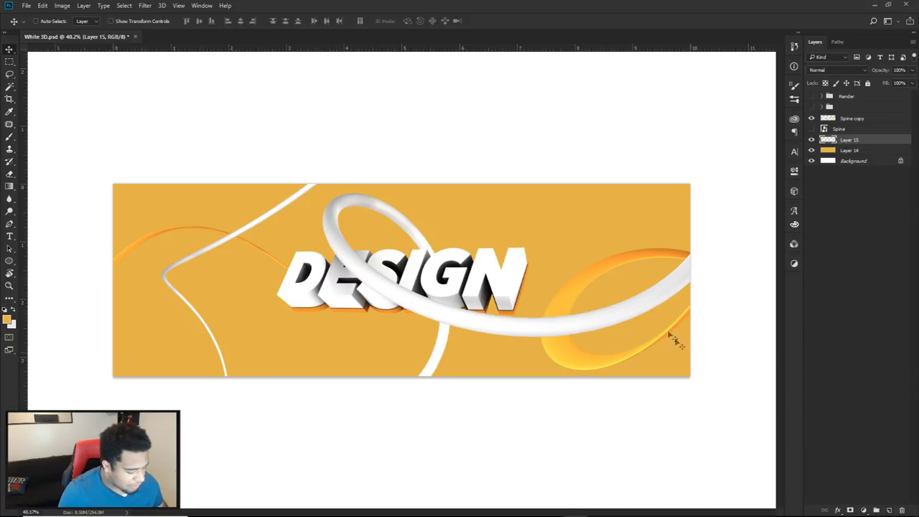
pyautogui.press('b')
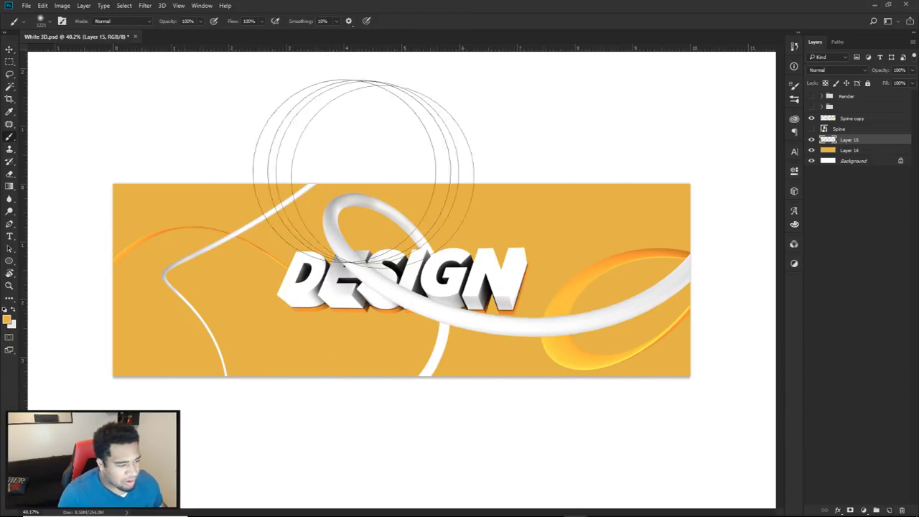
pyautogui.click(7, 321)
pyautogui.moveTo(543, 347); pyautogui.dragTo(505, 375)
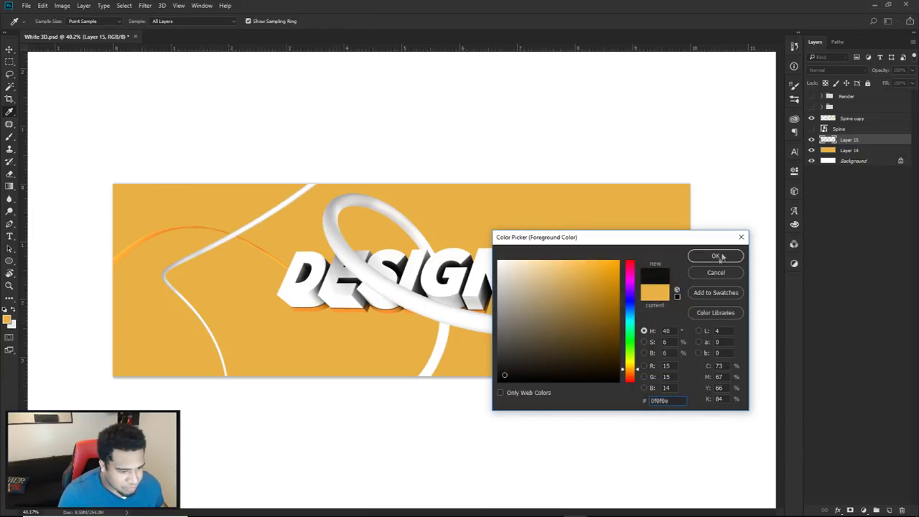
pyautogui.click(719, 259)
# Step: Paint soft dark shading along the header's lower-right and upper-left edges on Layer 15 with a 1132 px brush at 0% hardness
pyautogui.moveTo(460, 301)
pyautogui.keyDown('alt'); pyautogui.mouseDown(button='right')
pyautogui.moveTo(488, 306)
pyautogui.moveTo(438, 307)
pyautogui.mouseUp(button='right'); pyautogui.keyUp('alt')
pyautogui.moveTo(454, 431); pyautogui.dragTo(694, 374)
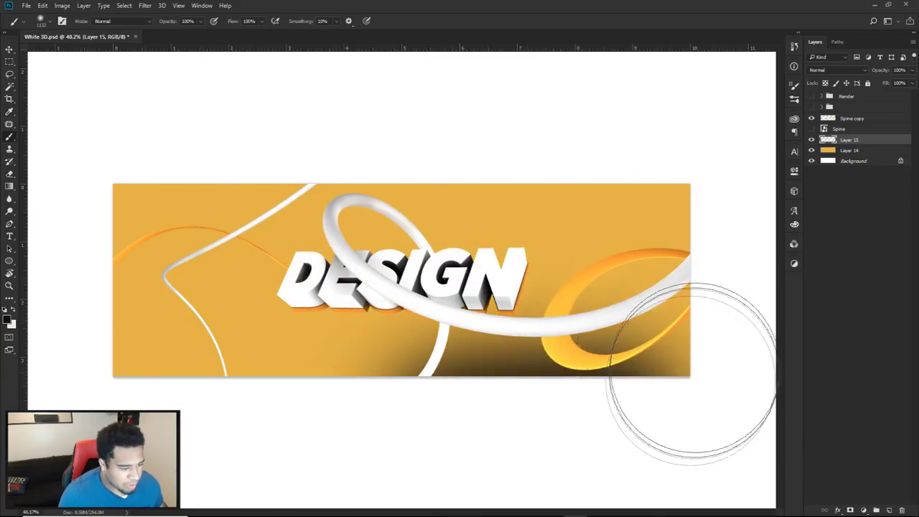
pyautogui.moveTo(426, 138)
pyautogui.mouseDown()
pyautogui.moveTo(138, 190)
pyautogui.moveTo(415, 103)
pyautogui.mouseUp()
pyautogui.hotkey('ctrl', 'z')
pyautogui.hotkey('ctrl', 'z')
pyautogui.moveTo(203, 160); pyautogui.dragTo(430, 108)
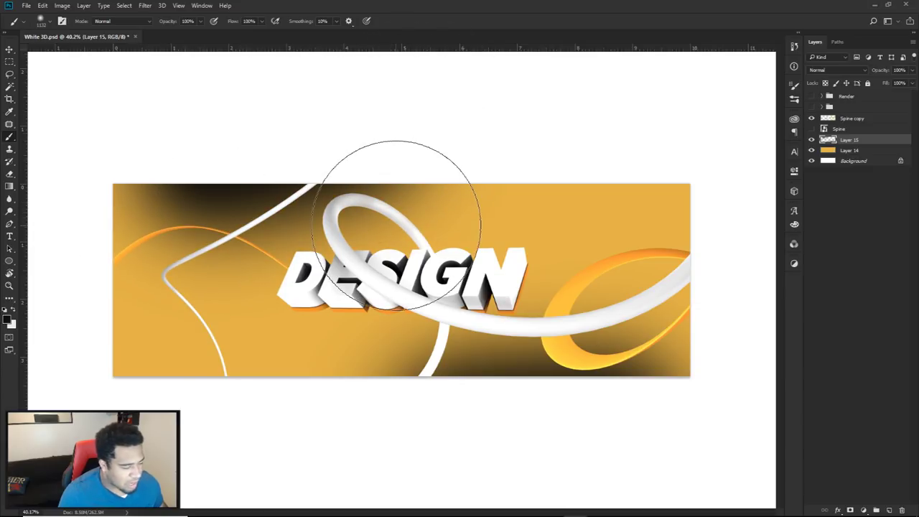
pyautogui.rightClick(428, 235)
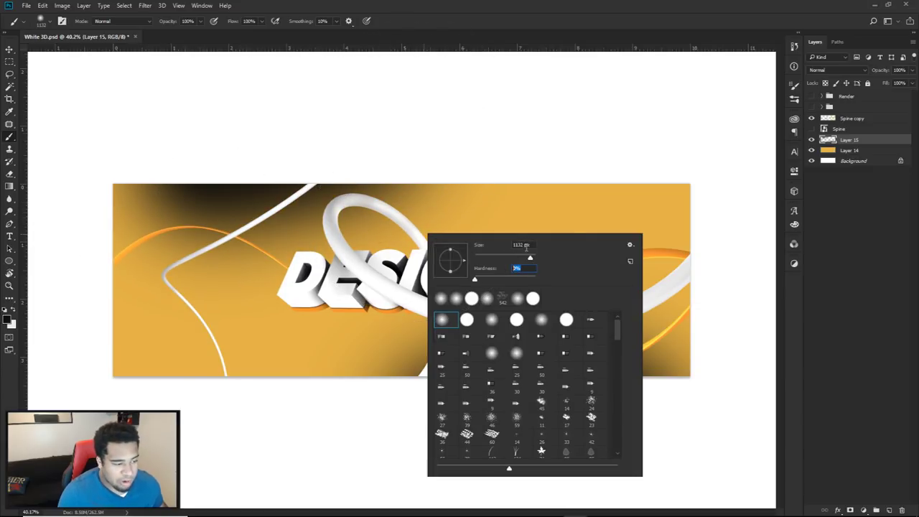
pyautogui.press('Return')
# Step: Lower the opacity of the dark shading on Layer 15 to 4%, comparing the header with the layer shown and hidden
pyautogui.click(912, 70)
pyautogui.moveTo(912, 83); pyautogui.dragTo(874, 84)
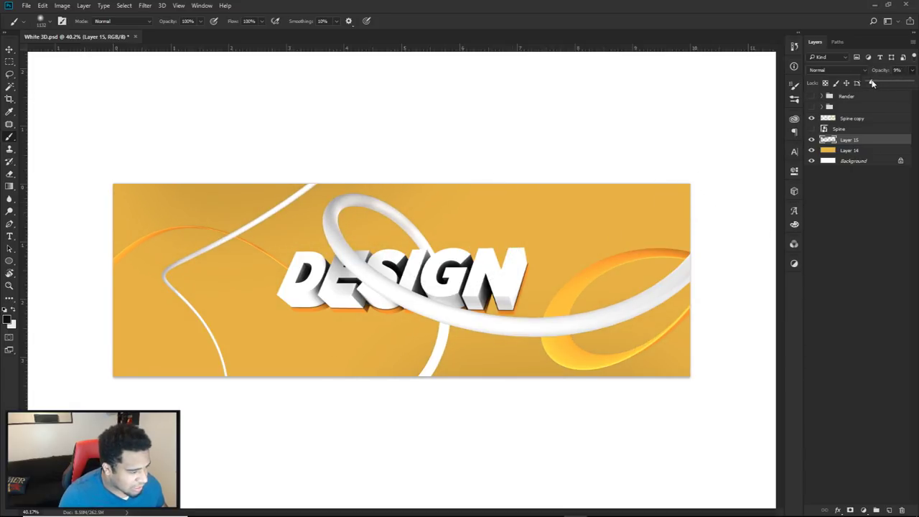
pyautogui.moveTo(903, 71); pyautogui.dragTo(880, 76)
pyautogui.click(812, 140)
pyautogui.click(812, 141)
pyautogui.click(811, 140)
pyautogui.click(812, 141)
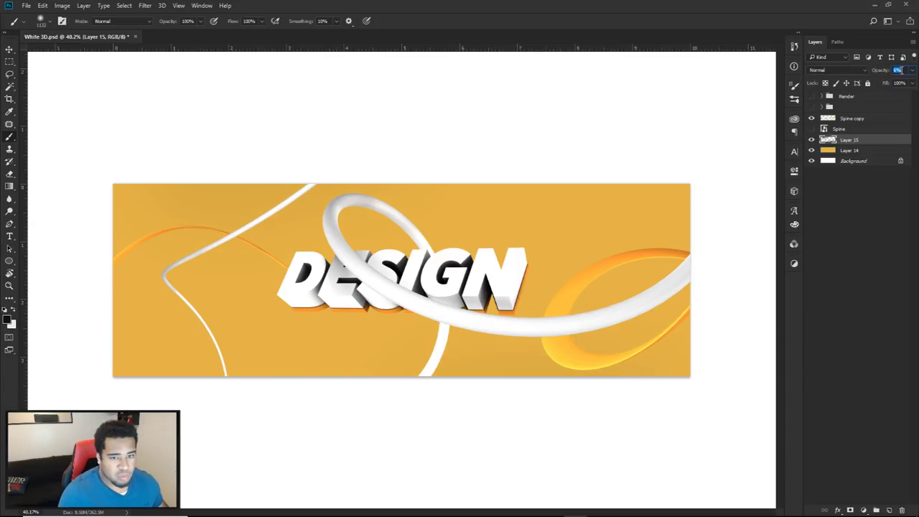
pyautogui.click(812, 141)
pyautogui.click(811, 141)
pyautogui.click(810, 140)
pyautogui.click(810, 140)
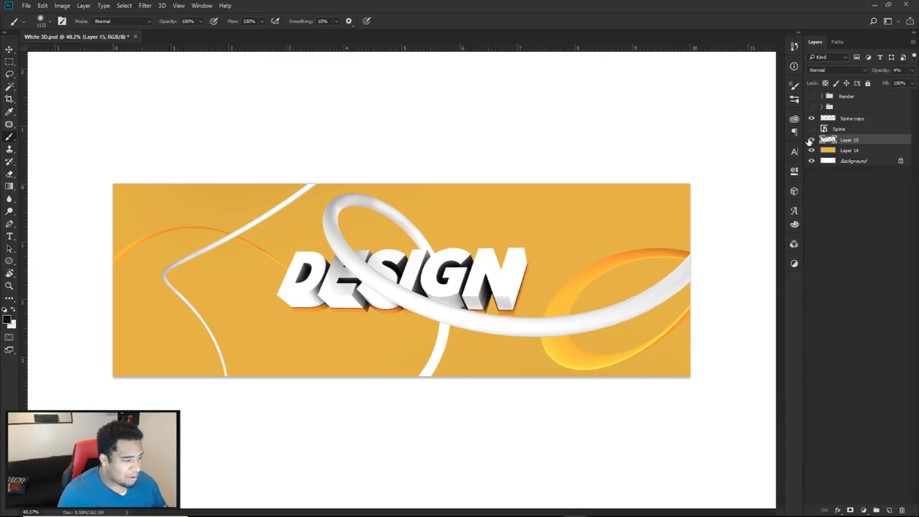
pyautogui.press('v')
pyautogui.hotkey('alt', 'v')
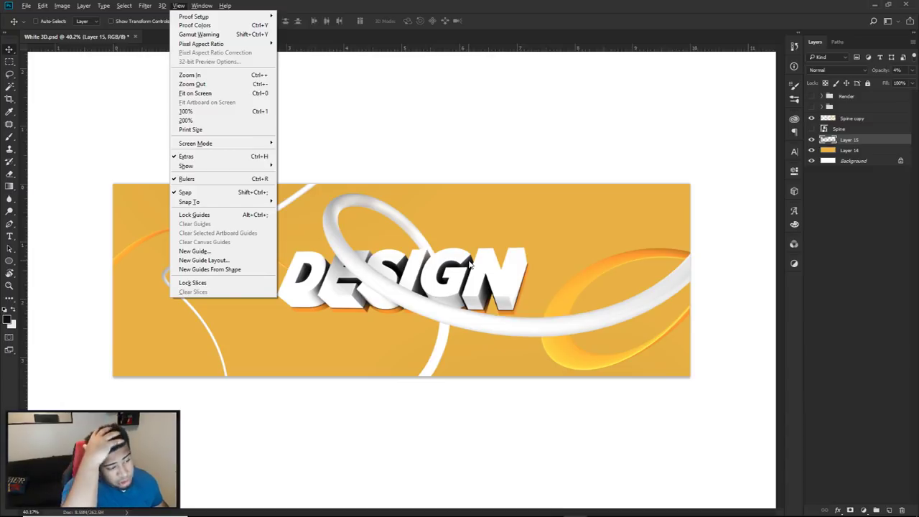
pyautogui.press('Escape')
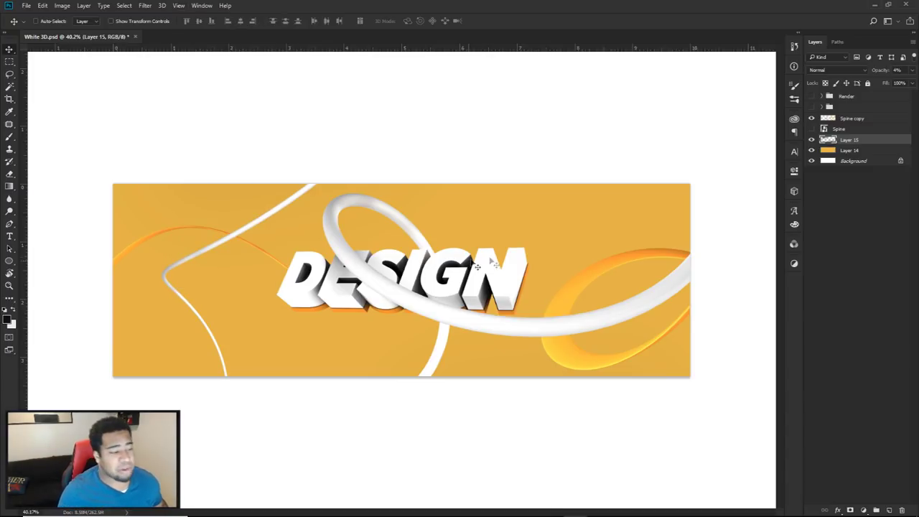
# Step: Add a new empty layer above the dark shading on Layer 15
pyautogui.click(888, 509)
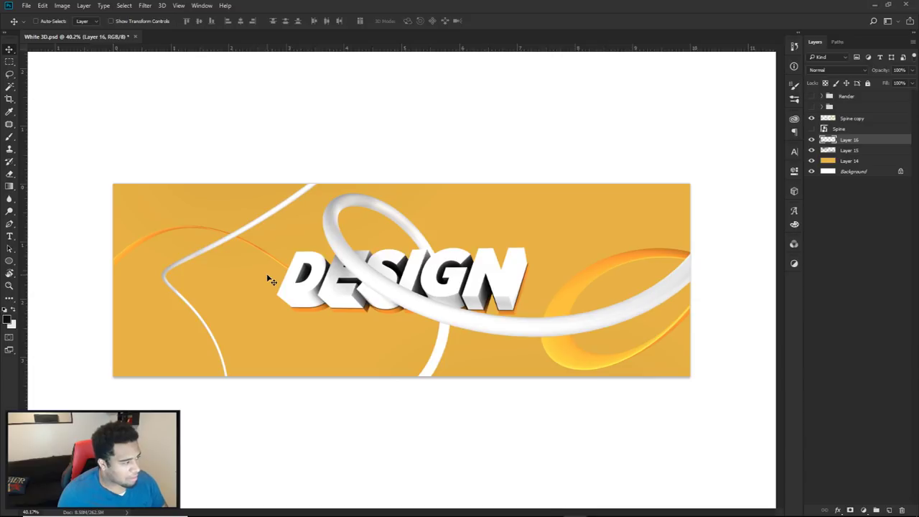
pyautogui.click(864, 289)
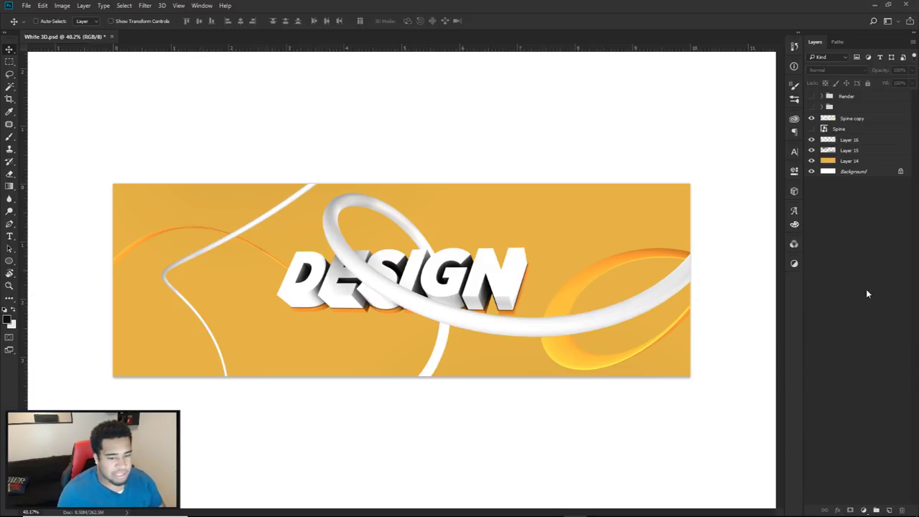
pyautogui.click(280, 281)
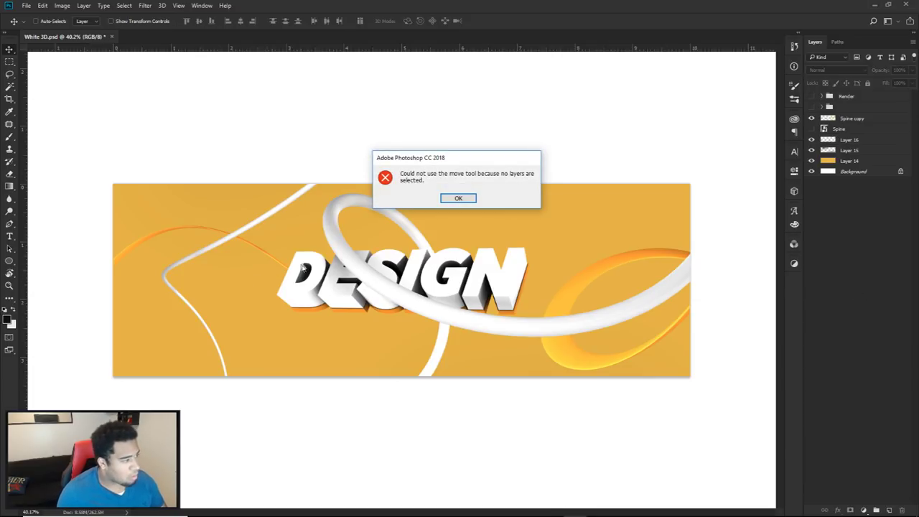
pyautogui.click(460, 199)
# Step: Draw an open curved path with the Pen tool, sweeping from beyond the header's left edge under the lower edge and back up over the upper edge
pyautogui.press('p')
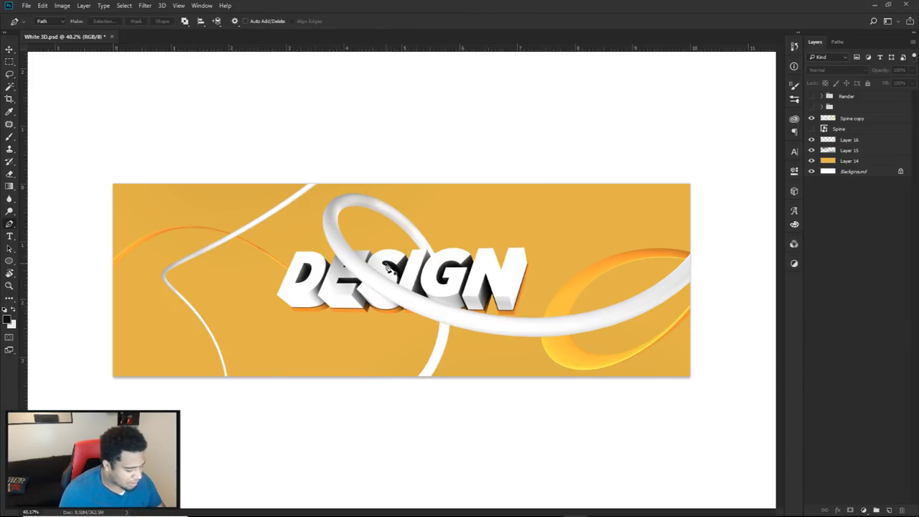
pyautogui.click(82, 249)
pyautogui.moveTo(365, 412); pyautogui.dragTo(521, 439)
pyautogui.keyDown('alt'); pyautogui.click(365, 413); pyautogui.keyUp('alt')
pyautogui.click(451, 407)
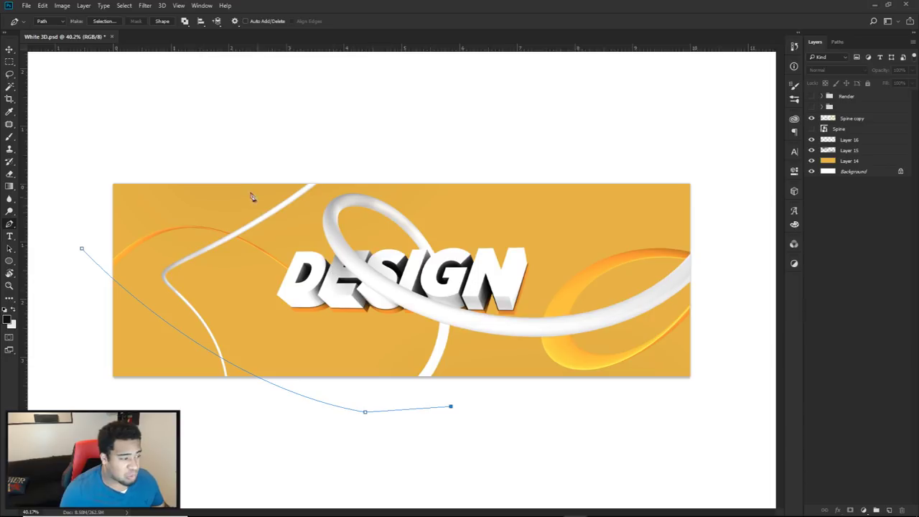
pyautogui.moveTo(252, 151); pyautogui.dragTo(241, 9)
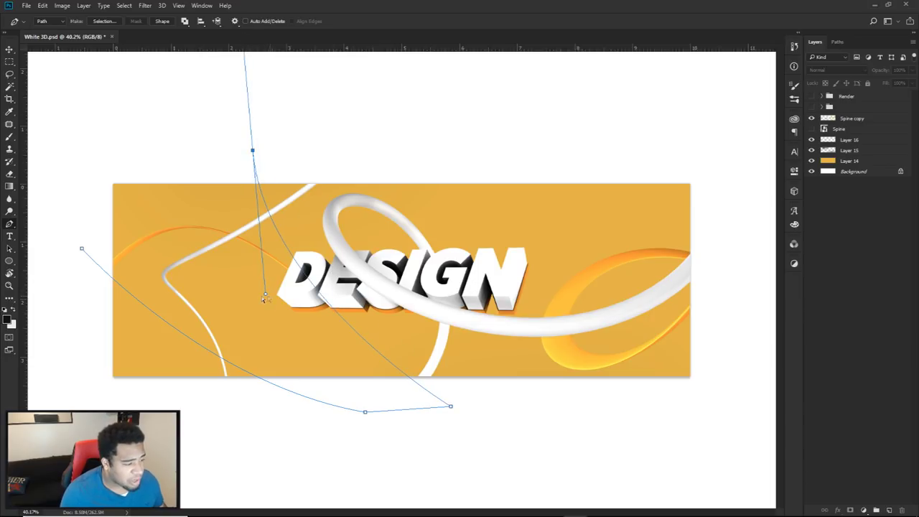
pyautogui.press('Escape')
pyautogui.keyDown('ctrl'); pyautogui.click(286, 254); pyautogui.keyUp('ctrl')
pyautogui.keyDown('ctrl'); pyautogui.moveTo(266, 296); pyautogui.dragTo(273, 349); pyautogui.keyUp('ctrl')
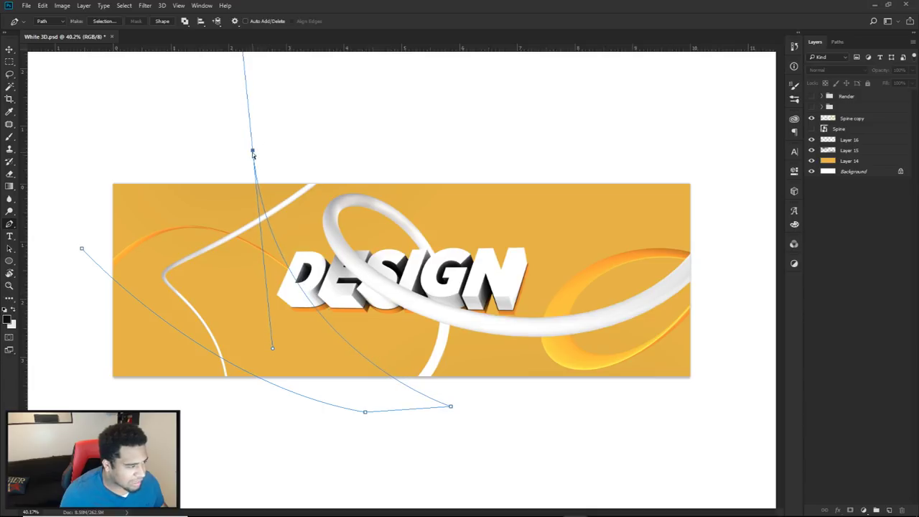
# Step: Close the path around the header's upper-left corner and deepen the bulge of its lower curve
pyautogui.moveTo(252, 151); pyautogui.dragTo(72, 143)
pyautogui.click(69, 249)
pyautogui.click(81, 250)
pyautogui.keyDown('ctrl'); pyautogui.click(364, 414); pyautogui.keyUp('ctrl')
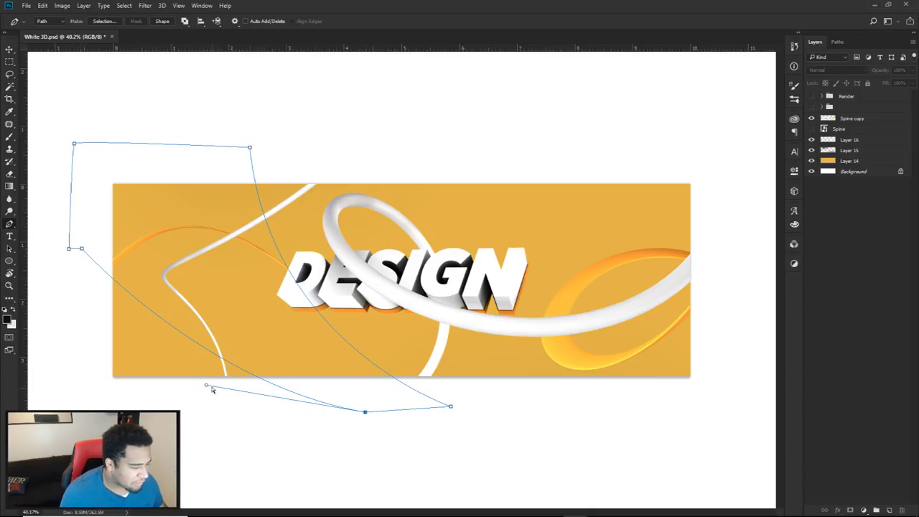
pyautogui.moveTo(206, 388); pyautogui.dragTo(157, 387)
pyautogui.keyDown('ctrl'); pyautogui.click(253, 316); pyautogui.keyUp('ctrl')
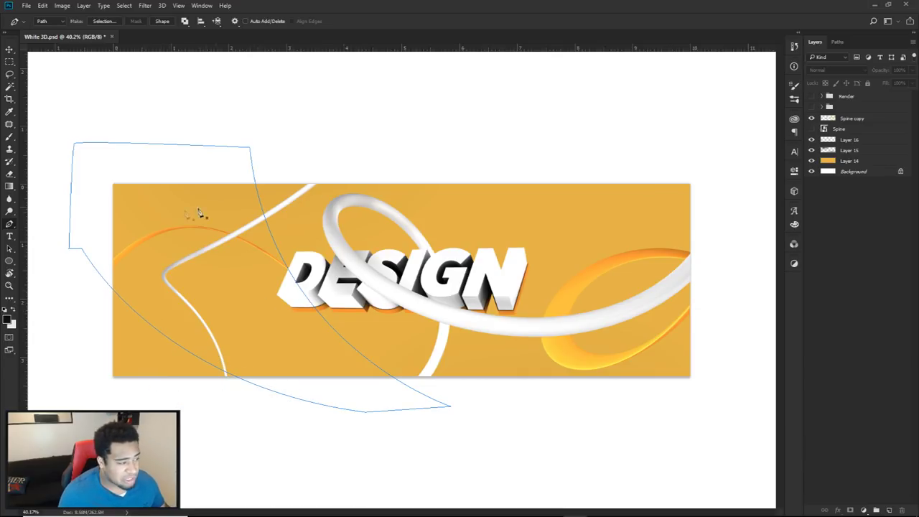
# Step: Try a second closed curved path sweeping diagonally across the DESIGN text, and delete it
pyautogui.click(365, 172)
pyautogui.moveTo(615, 400); pyautogui.dragTo(808, 430)
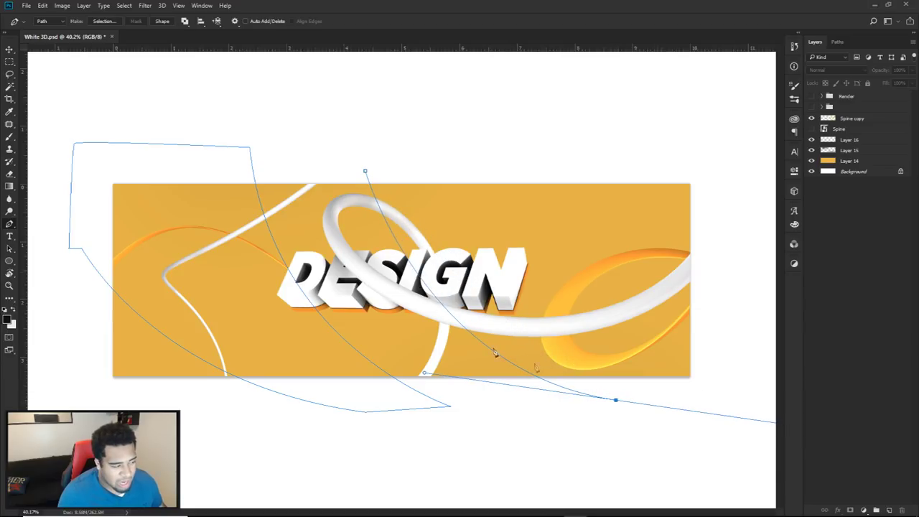
pyautogui.keyDown('alt'); pyautogui.click(616, 400); pyautogui.keyUp('alt')
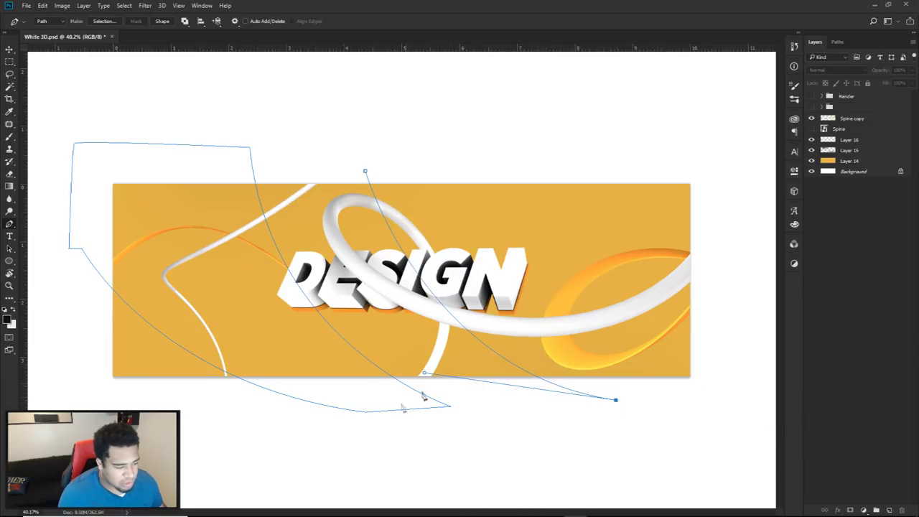
pyautogui.click(658, 392)
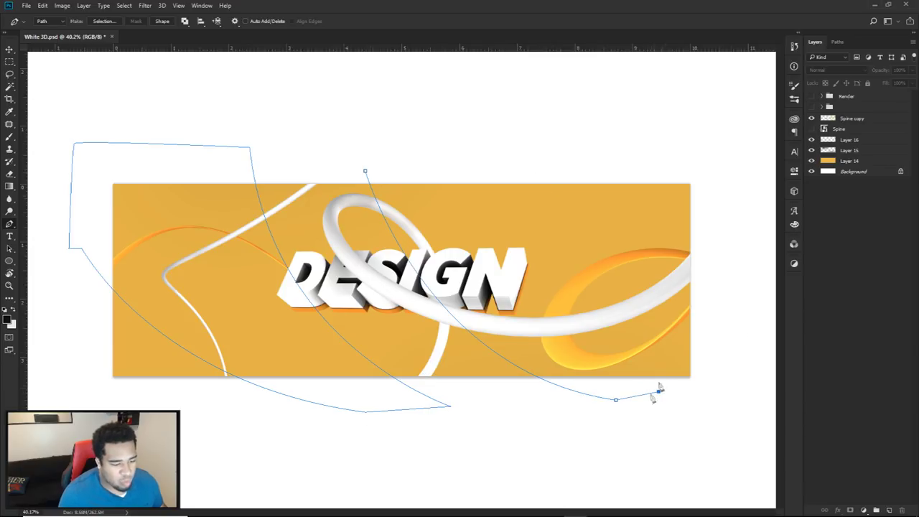
pyautogui.moveTo(491, 150); pyautogui.dragTo(462, 3)
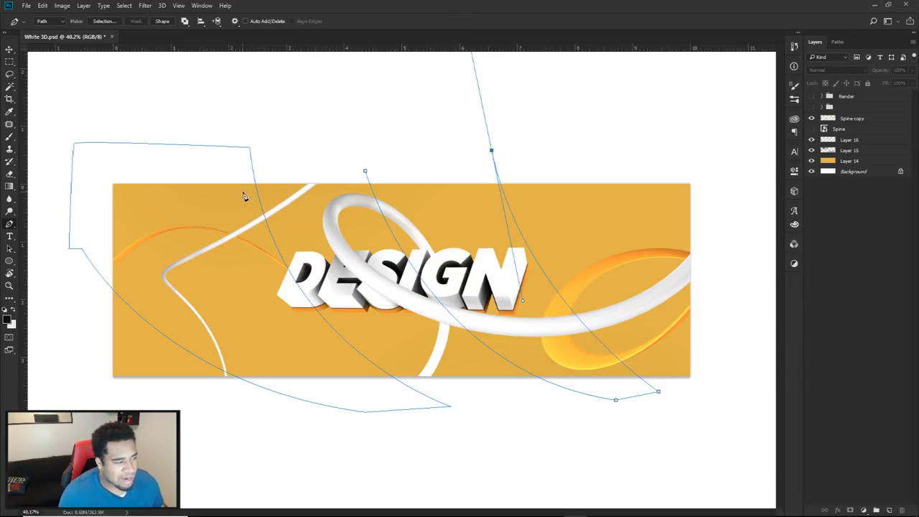
pyautogui.keyDown('ctrl'); pyautogui.moveTo(491, 152); pyautogui.dragTo(538, 144); pyautogui.keyUp('ctrl')
pyautogui.click(366, 173)
pyautogui.keyDown('ctrl'); pyautogui.click(539, 145); pyautogui.keyUp('ctrl')
pyautogui.keyDown('ctrl'); pyautogui.moveTo(571, 295); pyautogui.dragTo(518, 303); pyautogui.keyUp('ctrl')
pyautogui.keyDown('ctrl'); pyautogui.click(497, 207); pyautogui.keyUp('ctrl')
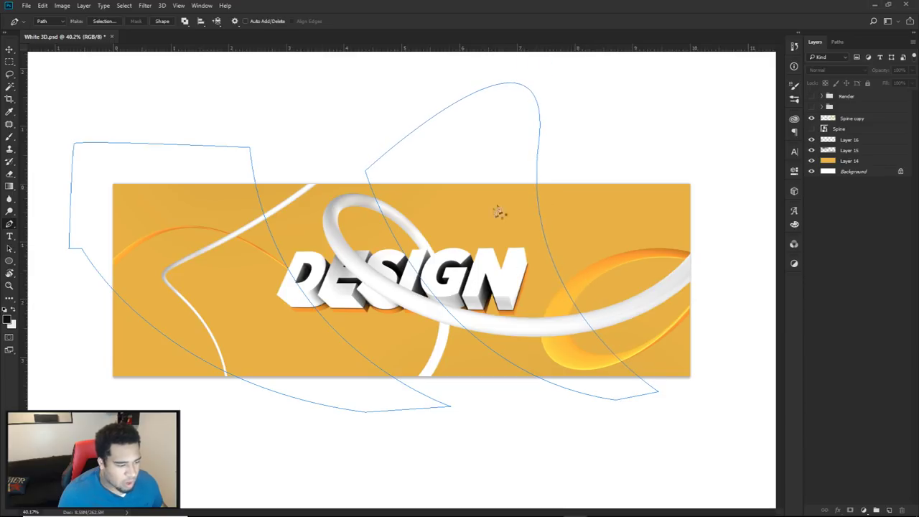
pyautogui.keyDown('ctrl'); pyautogui.click(536, 171); pyautogui.keyUp('ctrl')
pyautogui.press('Delete')
pyautogui.press('Delete')
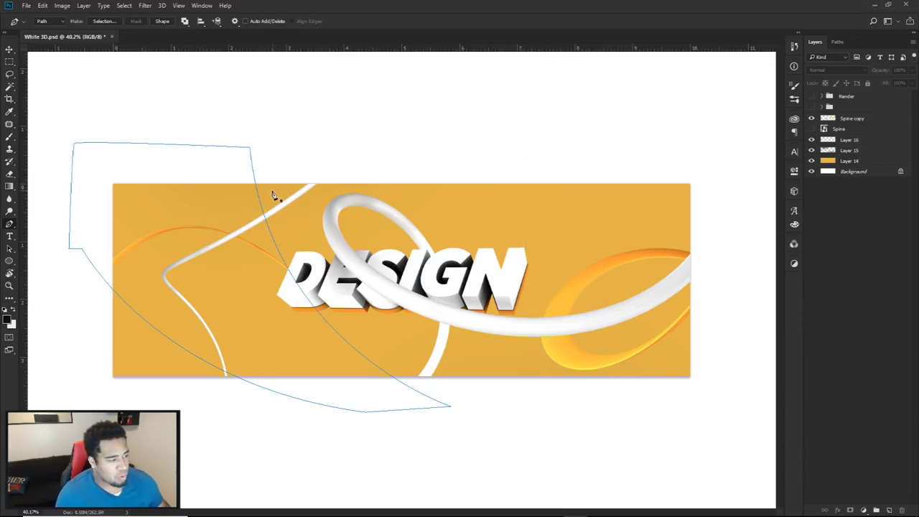
# Step: Fill the closed path with white on Layer 16 and delete the path
pyautogui.keyDown('ctrl'); pyautogui.click(261, 209); pyautogui.keyUp('ctrl')
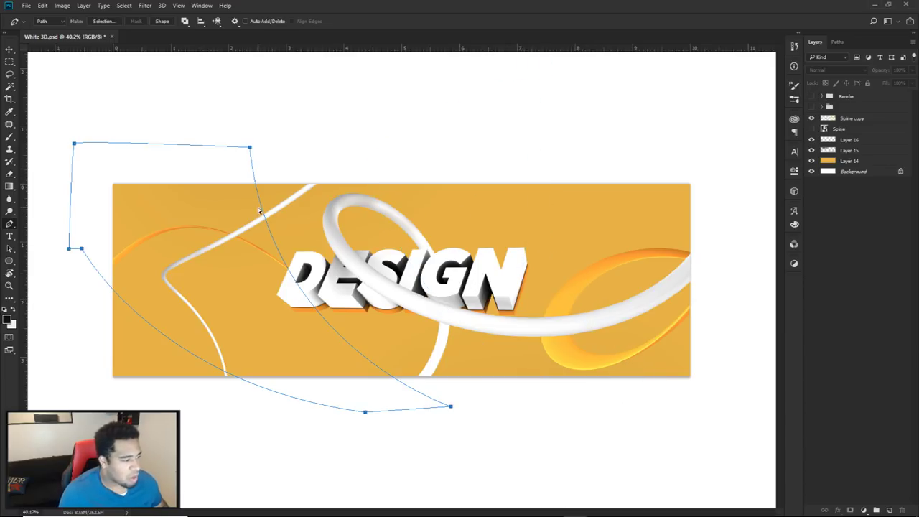
pyautogui.click(850, 142)
pyautogui.rightClick(433, 246)
pyautogui.click(466, 323)
pyautogui.click(665, 242)
pyautogui.rightClick(494, 233)
pyautogui.click(517, 249)
pyautogui.press('v')
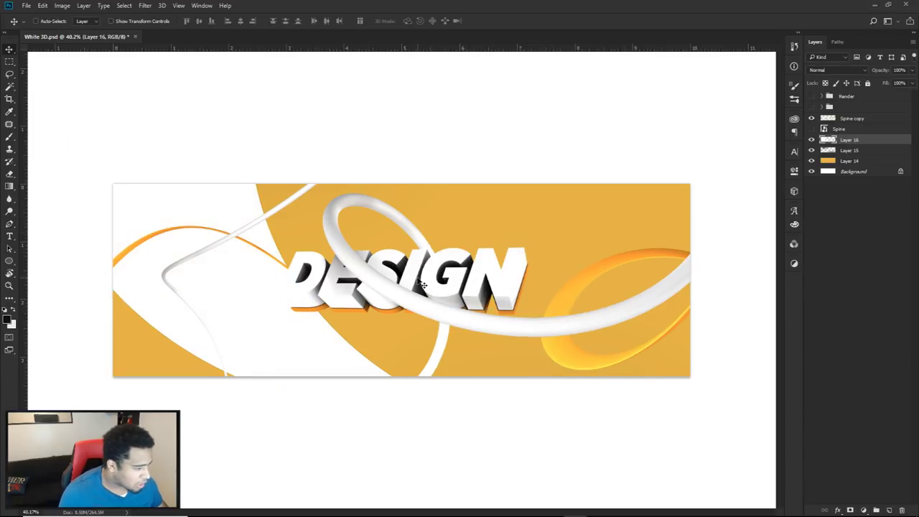
# Step: Add a new empty layer above the white shape on Layer 16
pyautogui.keyDown('alt'); pyautogui.scroll(2, 380, 283); pyautogui.keyUp('alt')
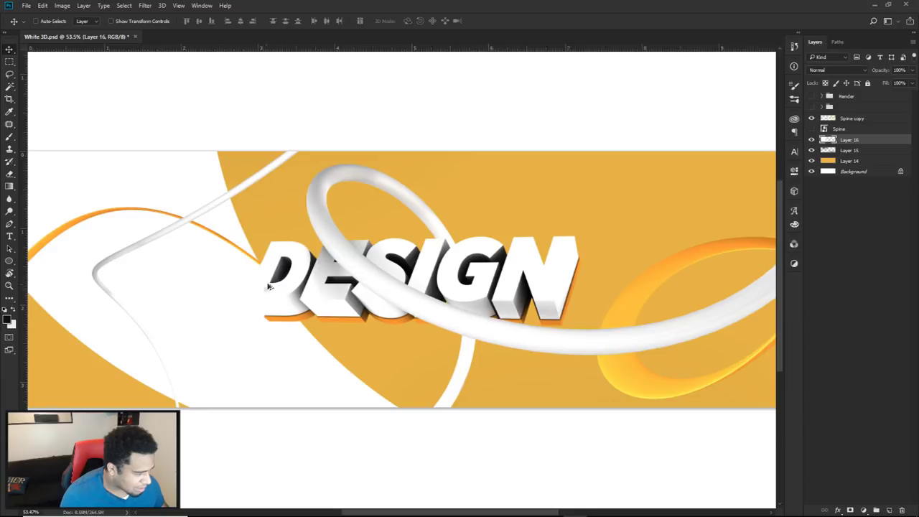
pyautogui.keyDown('alt'); pyautogui.scroll(-2, 268, 287); pyautogui.keyUp('alt')
pyautogui.moveTo(356, 279); pyautogui.dragTo(396, 286)
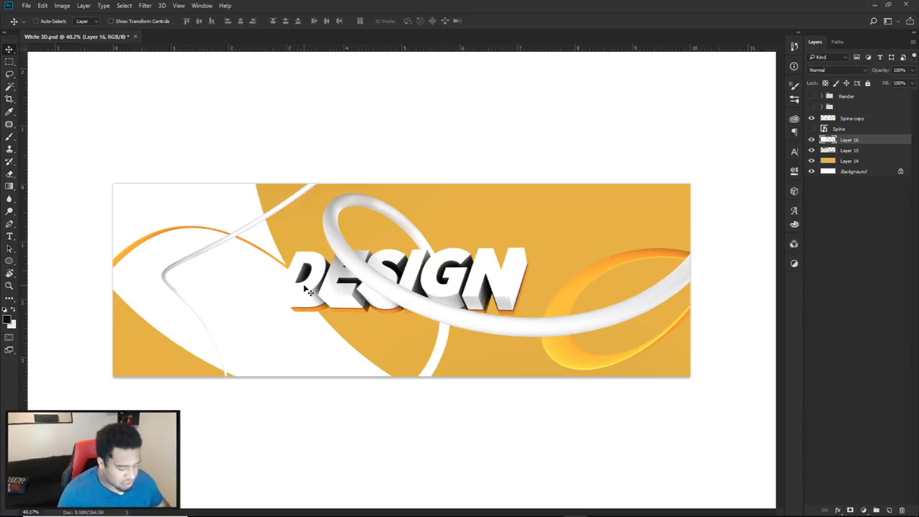
pyautogui.press('p')
pyautogui.click(889, 510)
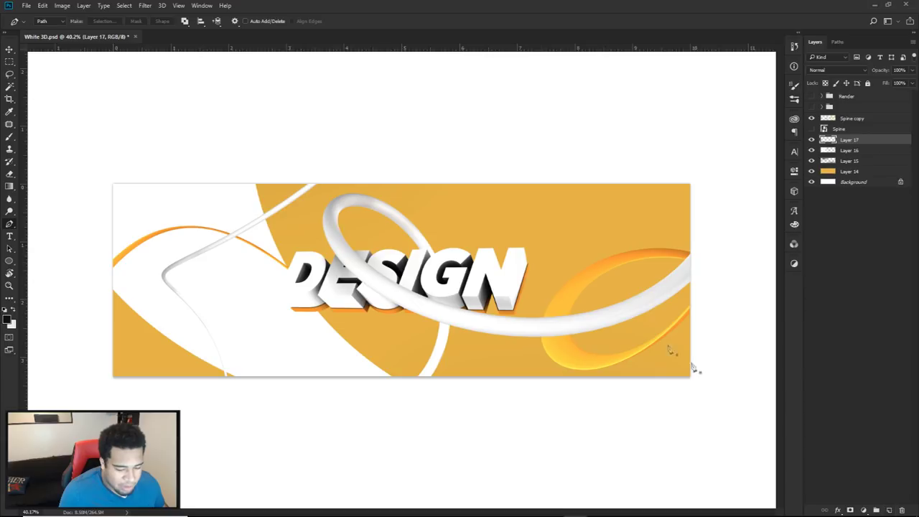
pyautogui.moveTo(609, 416); pyautogui.dragTo(836, 205)
pyautogui.hotkey('ctrl', 'alt', 'z')
pyautogui.hotkey('ctrl', 'alt', 'z')
pyautogui.hotkey('ctrl', 'alt', 'z')
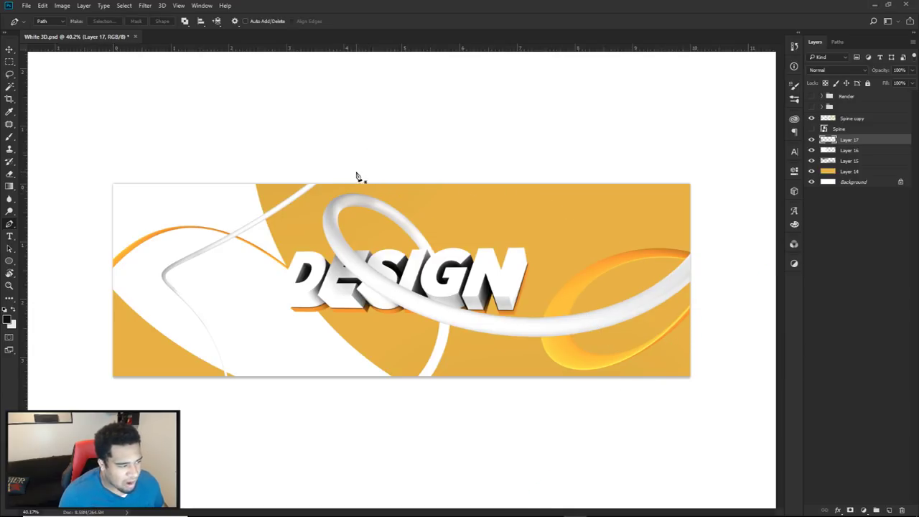
# Step: Place a vertical guide at the header's centre and draw a wide pen curve from above the upper edge, around the right side, to below the lower edge
pyautogui.moveTo(25, 244); pyautogui.dragTo(401, 257)
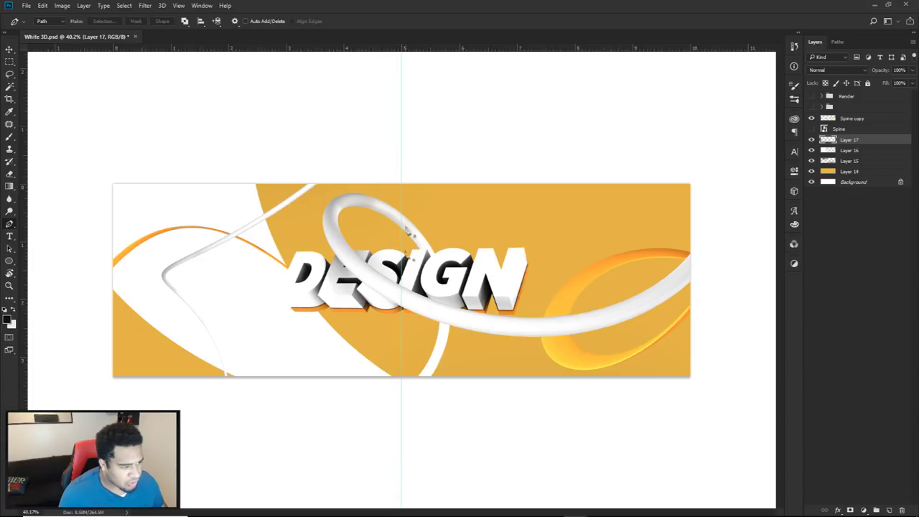
pyautogui.click(319, 177)
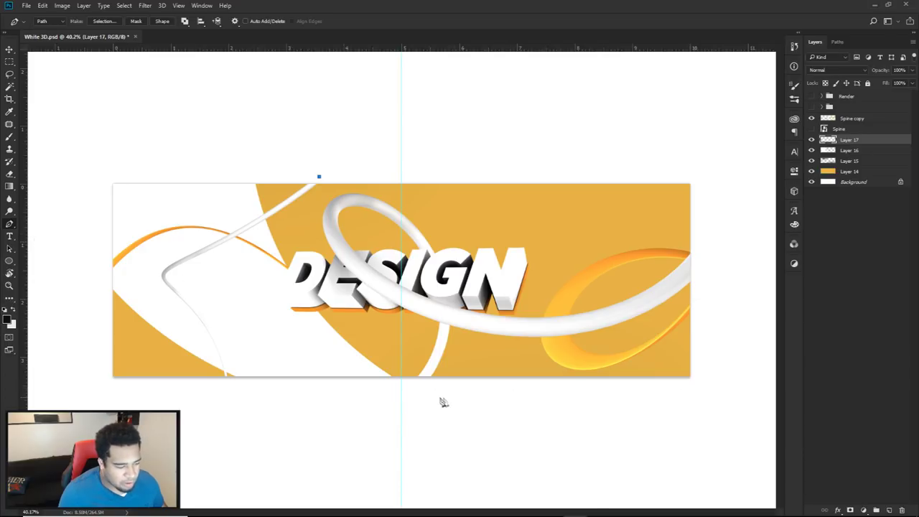
pyautogui.moveTo(571, 422); pyautogui.dragTo(460, 508)
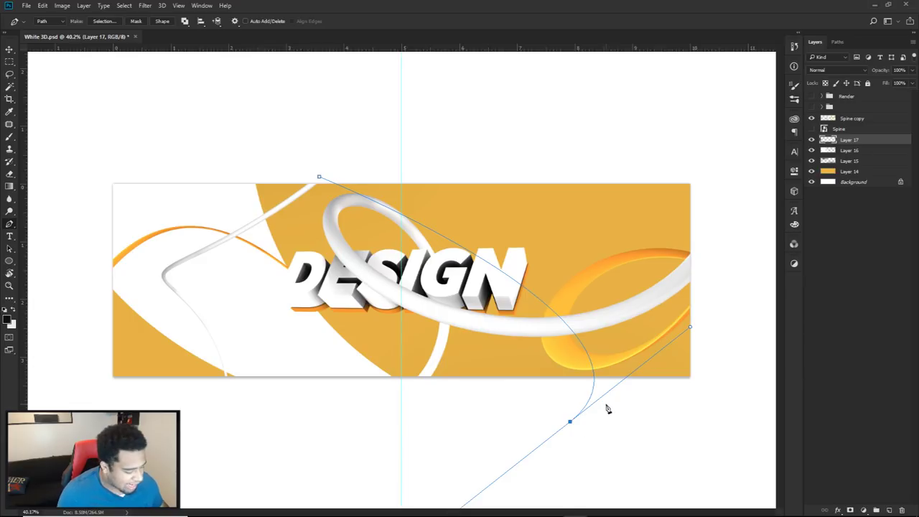
pyautogui.keyDown('ctrl'); pyautogui.moveTo(691, 328); pyautogui.dragTo(877, 188); pyautogui.keyUp('ctrl')
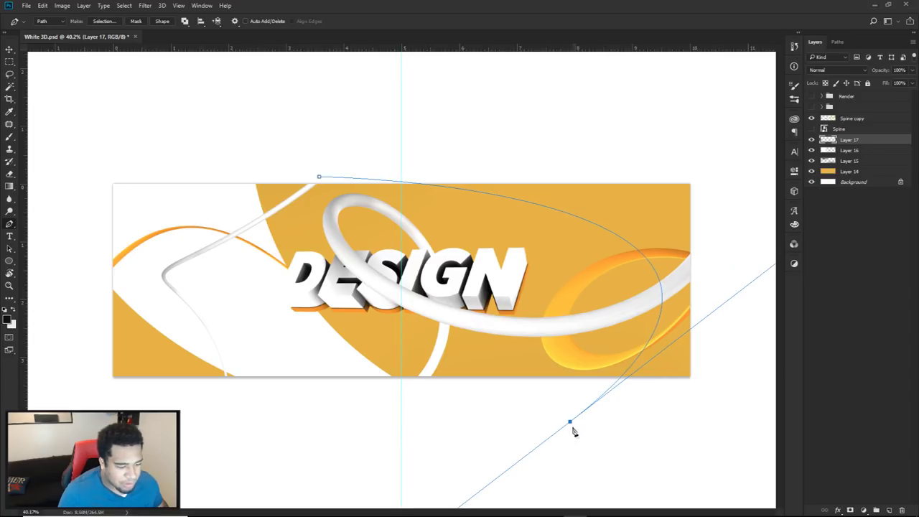
# Step: Close the path outside the canvas around the header's right side and over the upper edge, back to its starting anchor
pyautogui.click(742, 444)
pyautogui.moveTo(745, 325); pyautogui.dragTo(745, 260)
pyautogui.click(728, 179)
pyautogui.moveTo(633, 157); pyautogui.dragTo(587, 145)
pyautogui.click(329, 164)
pyautogui.click(319, 176)
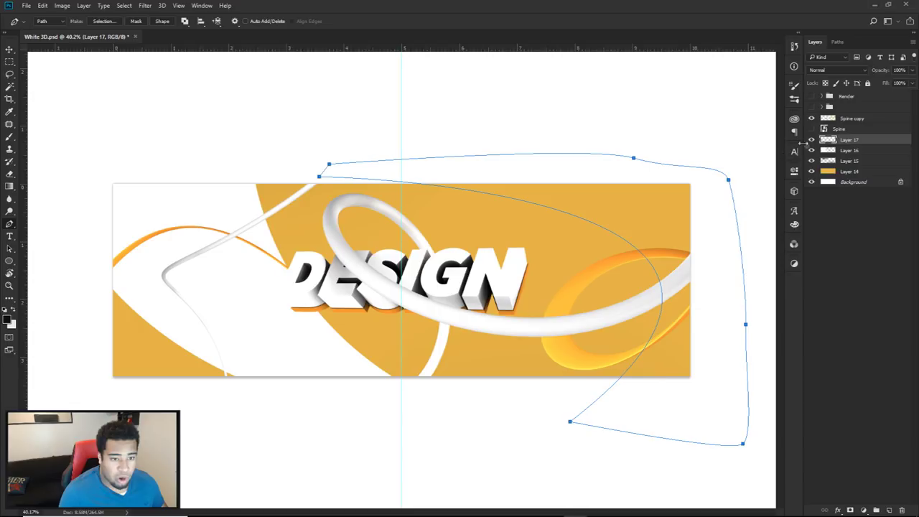
# Step: Fill the path with White at 100% opacity on Layer 17, delete the path and hide the guide
pyautogui.rightClick(505, 256)
pyautogui.click(531, 318)
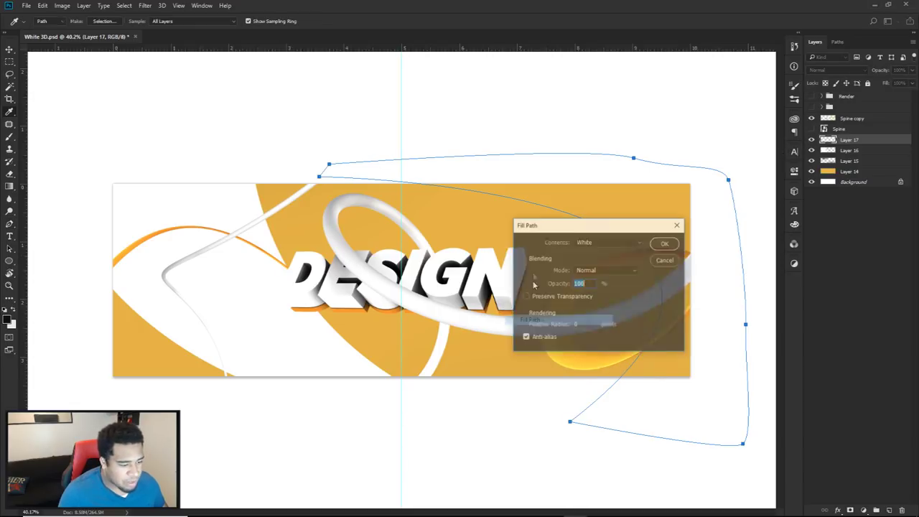
pyautogui.click(665, 243)
pyautogui.rightClick(550, 233)
pyautogui.click(590, 248)
pyautogui.hotkey('ctrl', 'h')
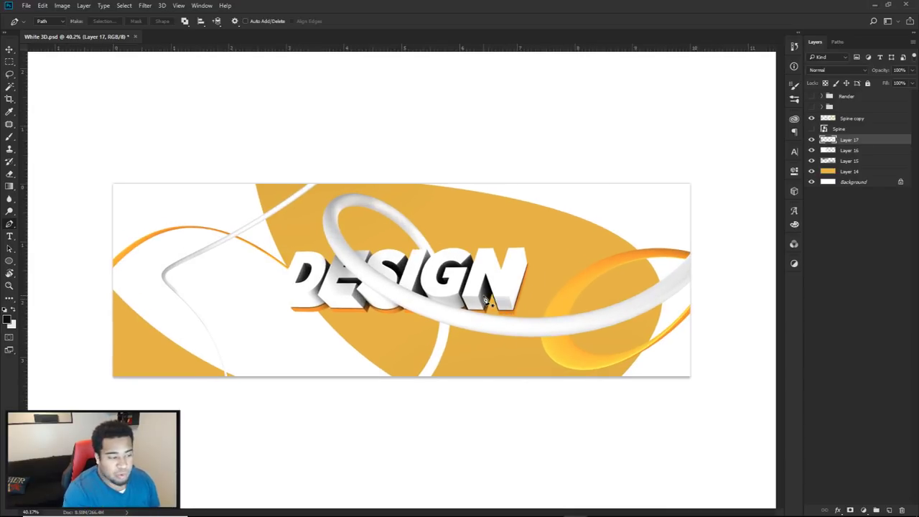
# Step: Group the two white shape layers, Layer 16 and Layer 17, and add a new empty layer above the group
pyautogui.keyDown('shift'); pyautogui.click(848, 151); pyautogui.keyUp('shift')
pyautogui.hotkey('ctrl', 'g')
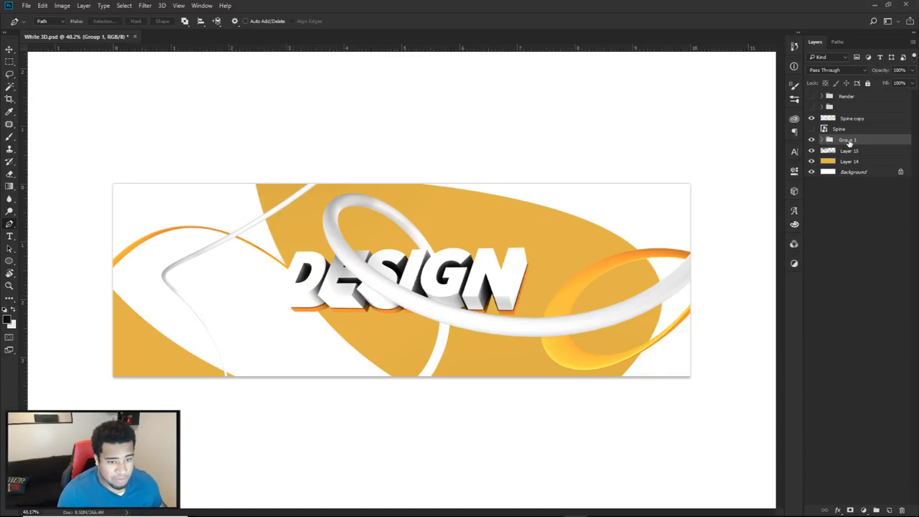
pyautogui.click(889, 510)
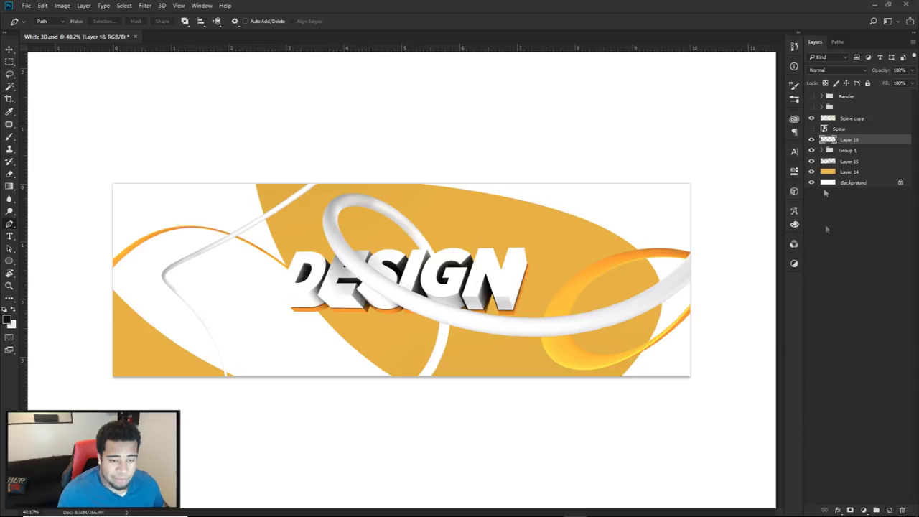
pyautogui.rightClick(853, 141)
pyautogui.click(757, 255)
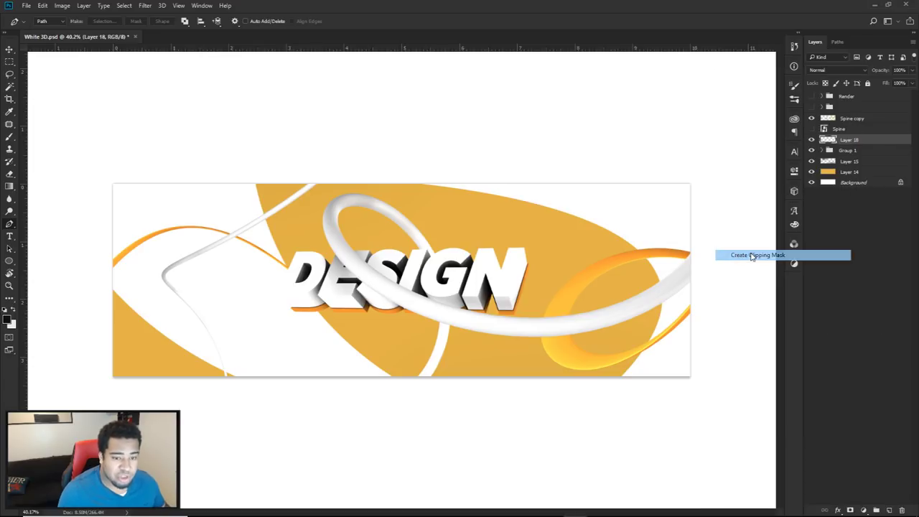
pyautogui.hotkey('ctrl', 'alt', 'g')
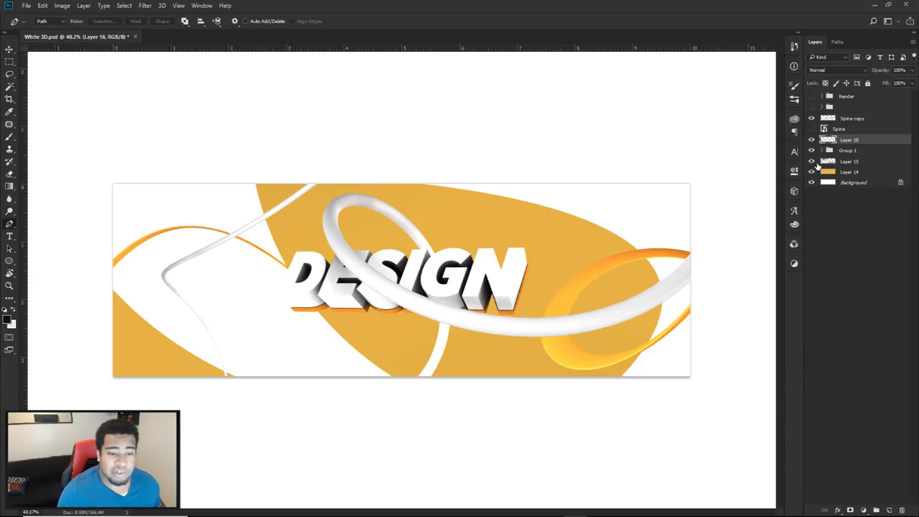
# Step: Rename the group containing the white shapes to "White shapes"
pyautogui.doubleClick(847, 151)
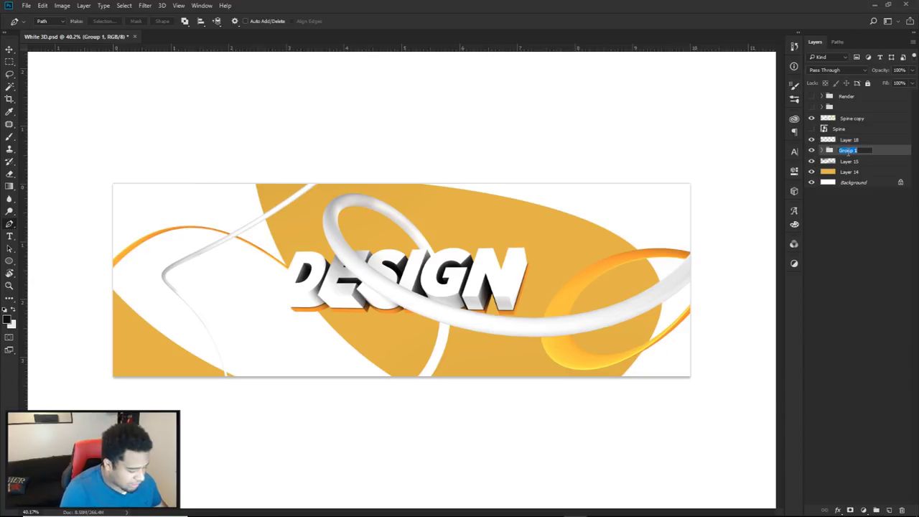
pyautogui.write('Whiute shapes')
pyautogui.press('Return')
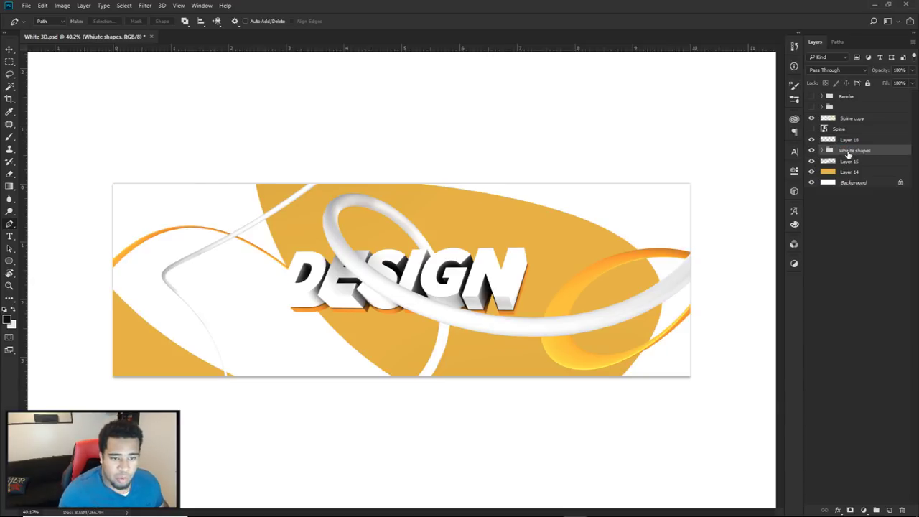
pyautogui.doubleClick(848, 152)
pyautogui.click(851, 152)
pyautogui.press('BackSpace')
pyautogui.press('Return')
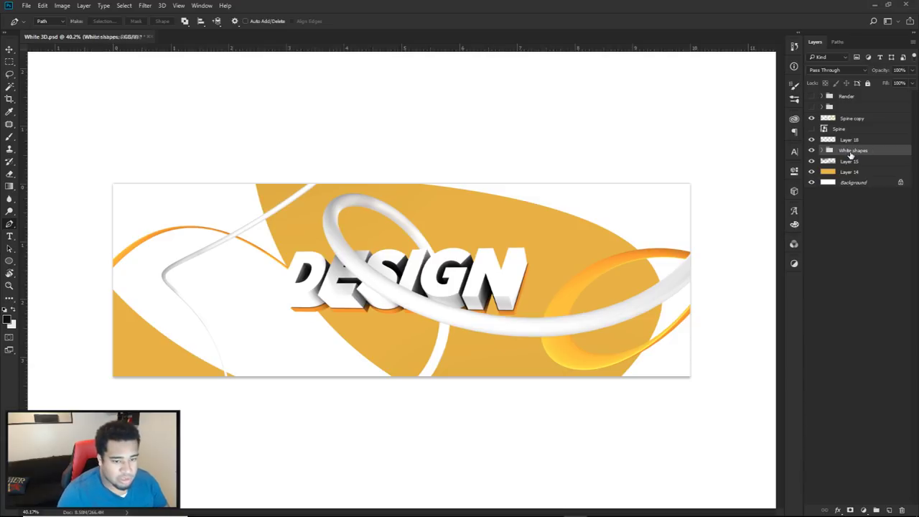
# Step: Clip the empty Layer 18 to the White shapes group with a clipping mask
pyautogui.rightClick(860, 139)
pyautogui.click(790, 256)
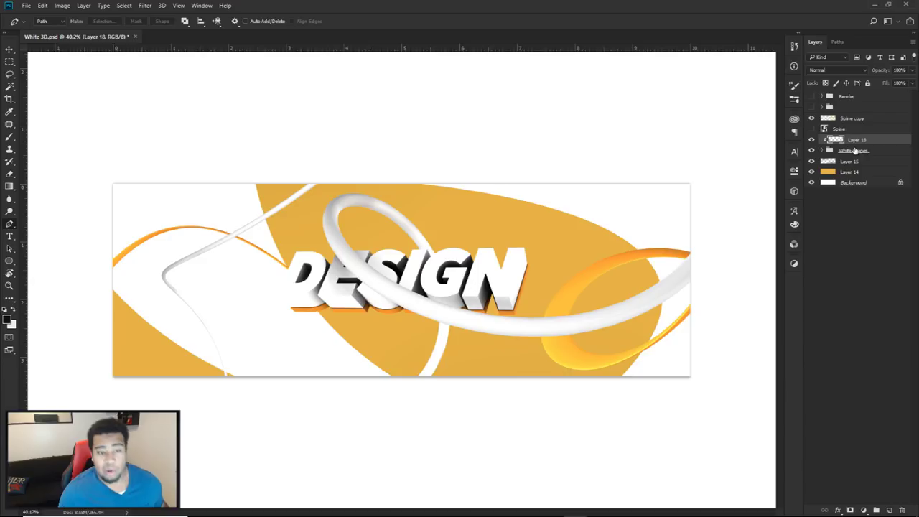
# Step: Paint soft black shading with a large brush on Layer 18 over the lower-left and right areas of the white shapes
pyautogui.press('b')
pyautogui.keyDown('alt'); pyautogui.moveTo(293, 296); pyautogui.dragTo(300, 300, button='right'); pyautogui.keyUp('alt')
pyautogui.click(9, 319)
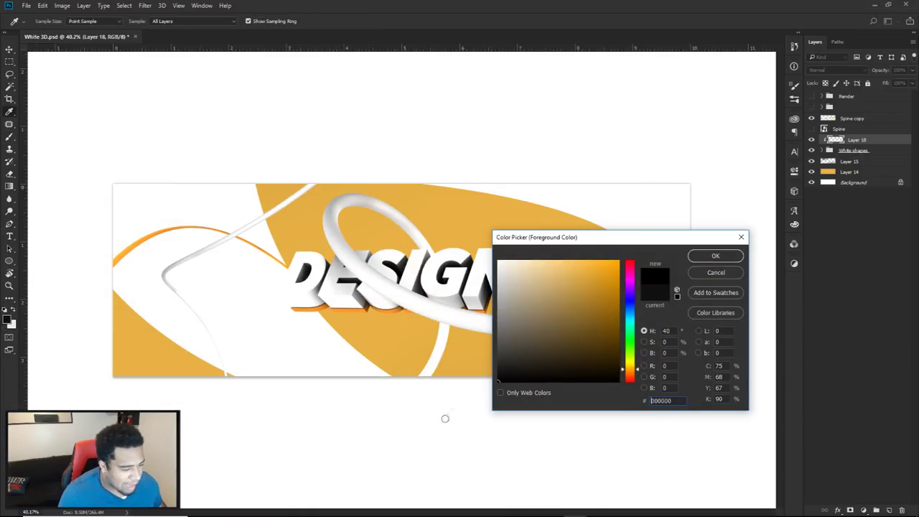
pyautogui.click(714, 256)
pyautogui.keyDown('alt'); pyautogui.moveTo(424, 269); pyautogui.dragTo(427, 274, button='right'); pyautogui.keyUp('alt')
pyautogui.moveTo(143, 421); pyautogui.dragTo(324, 467)
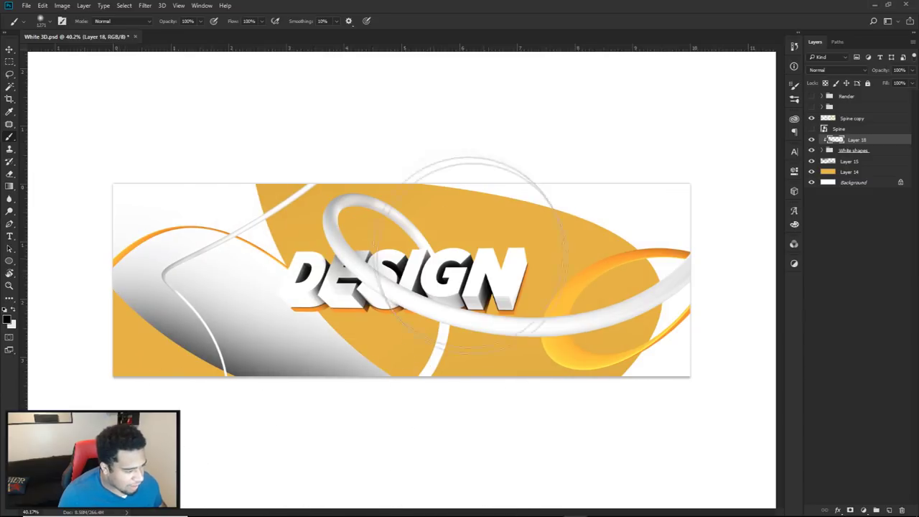
pyautogui.click(556, 315)
pyautogui.click(542, 328)
pyautogui.hotkey('ctrl', 'z')
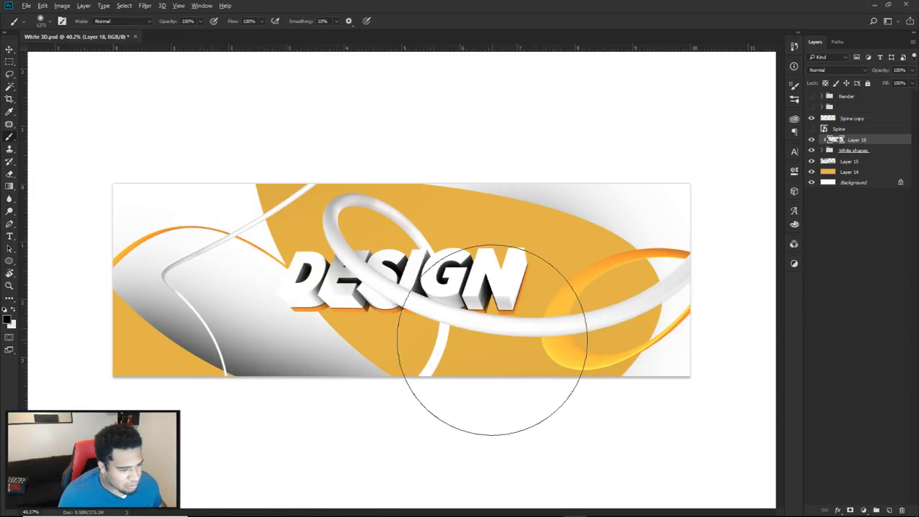
# Step: Soften the heavy black shading on the lower-left white shape of Layer 18 by erasing and retouching it with large soft strokes
pyautogui.press('e')
pyautogui.keyDown('alt'); pyautogui.moveTo(201, 342); pyautogui.dragTo(349, 352, button='right'); pyautogui.keyUp('alt')
pyautogui.moveTo(213, 326)
pyautogui.mouseDown()
pyautogui.moveTo(305, 427)
pyautogui.moveTo(172, 415)
pyautogui.mouseUp()
pyautogui.moveTo(171, 349)
pyautogui.keyDown('alt'); pyautogui.mouseDown(button='right')
pyautogui.moveTo(162, 348)
pyautogui.moveTo(177, 370)
pyautogui.mouseUp(button='right'); pyautogui.keyUp('alt')
pyautogui.press('b')
pyautogui.keyDown('alt'); pyautogui.scroll(-1, 165, 401); pyautogui.keyUp('alt')
pyautogui.keyDown('alt'); pyautogui.scroll(-2, 164, 401); pyautogui.keyUp('alt')
pyautogui.moveTo(188, 396)
pyautogui.mouseDown()
pyautogui.moveTo(283, 432)
pyautogui.moveTo(159, 417)
pyautogui.mouseUp()
pyautogui.hotkey('ctrl', 'z')
pyautogui.hotkey('ctrl', 'z')
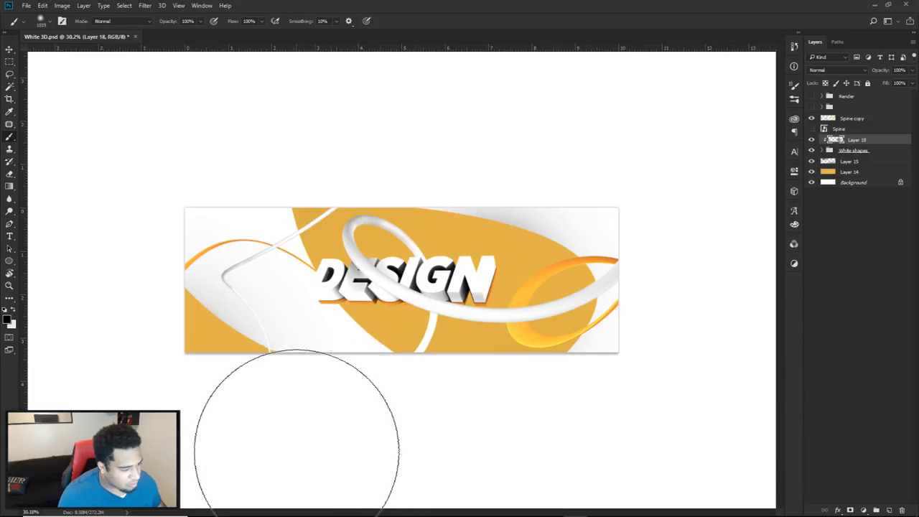
pyautogui.keyDown('alt'); pyautogui.scroll(3, 395, 394); pyautogui.keyUp('alt')
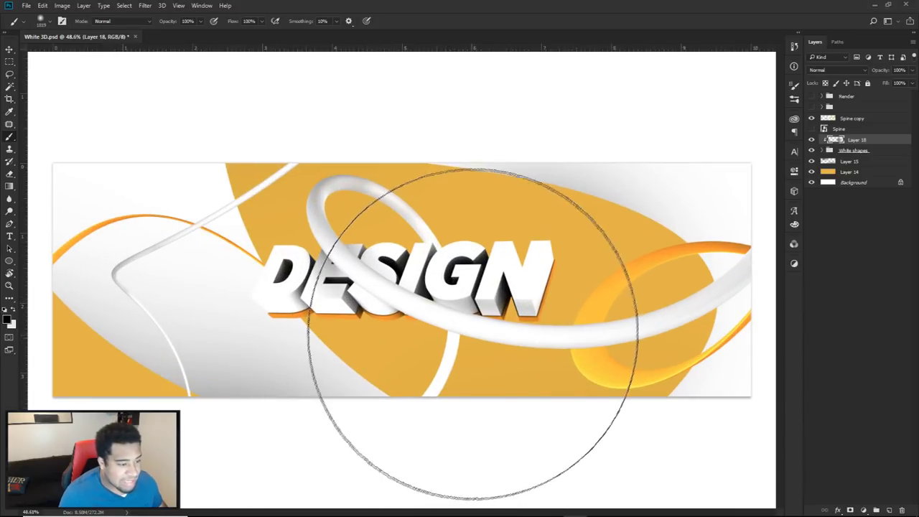
# Step: Lower the opacity of the shading on Layer 18 to 32% and compare the artwork with and without it
pyautogui.press('v')
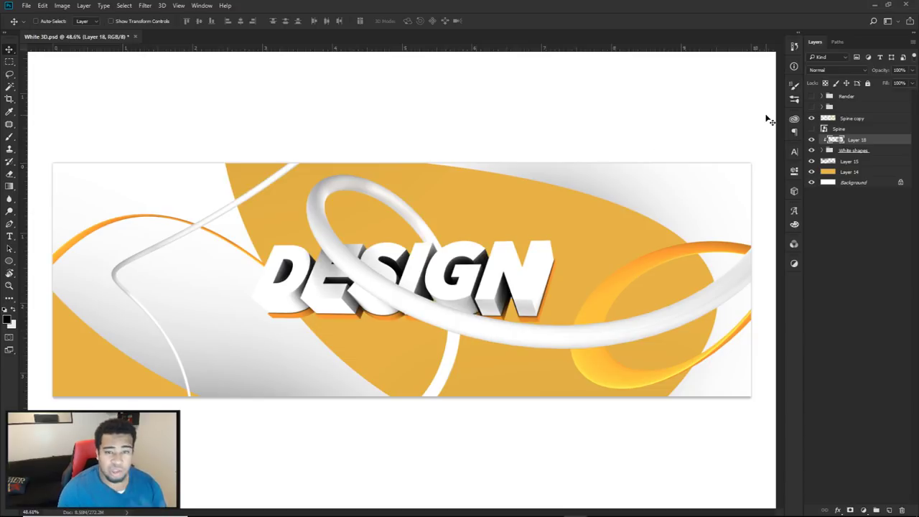
pyautogui.click(912, 71)
pyautogui.moveTo(910, 84); pyautogui.dragTo(878, 86)
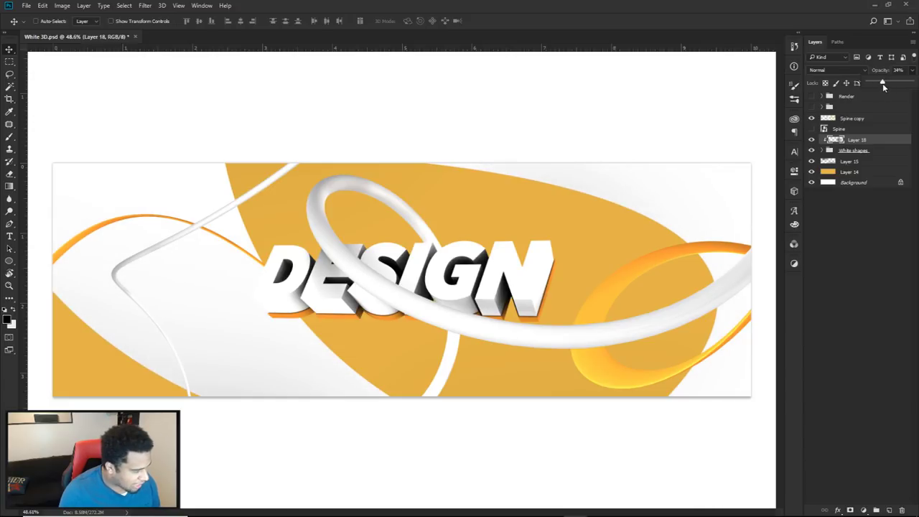
pyautogui.click(812, 141)
pyautogui.click(812, 141)
pyautogui.click(812, 141)
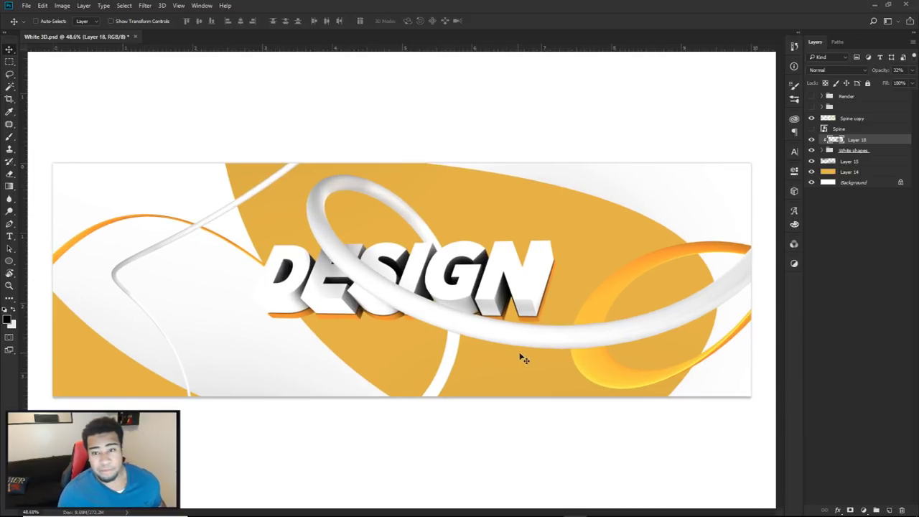
# Step: Add a new layer above Spine copy, sample the background orange and paint a large soft spot over the middle of the DESIGN text
pyautogui.click(847, 119)
pyautogui.click(889, 509)
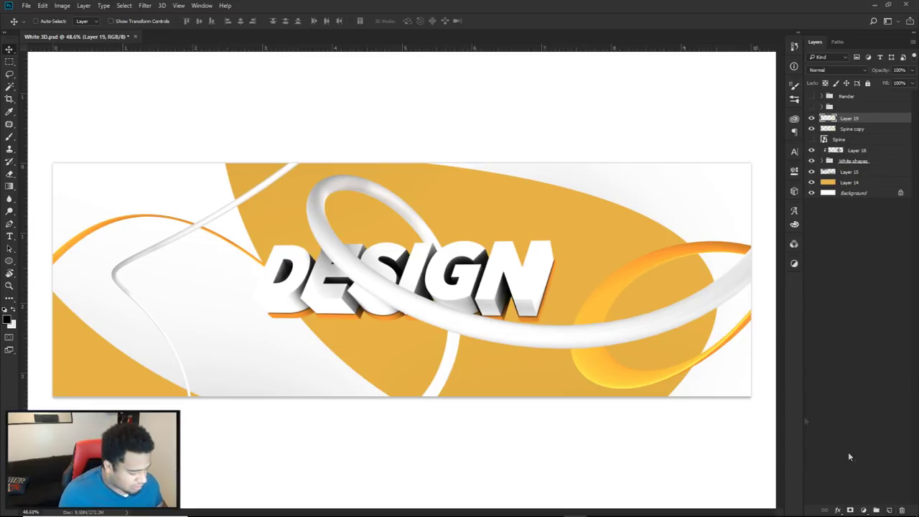
pyautogui.press('b')
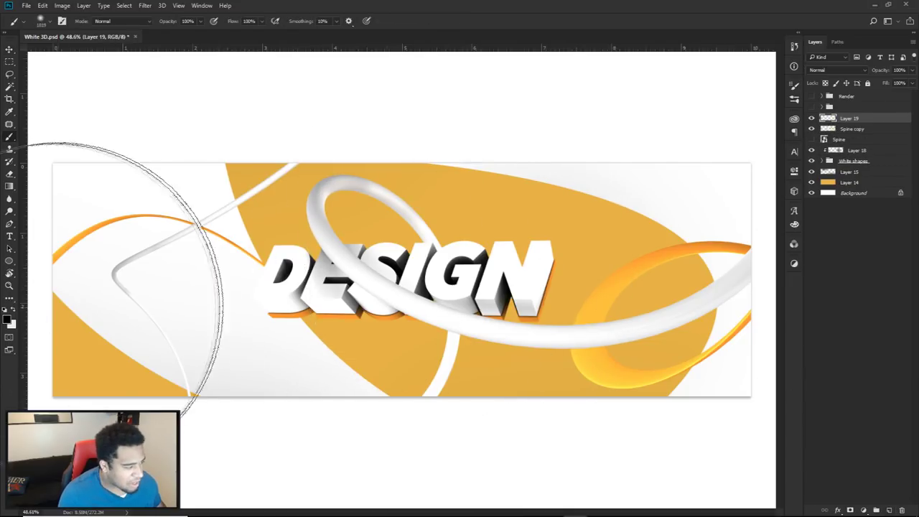
pyautogui.keyDown('alt'); pyautogui.click(299, 189); pyautogui.keyUp('alt')
pyautogui.moveTo(299, 189)
pyautogui.keyDown('alt'); pyautogui.mouseDown()
pyautogui.moveTo(310, 171)
pyautogui.moveTo(307, 189)
pyautogui.moveTo(297, 179)
pyautogui.moveTo(313, 194)
pyautogui.mouseUp(); pyautogui.keyUp('alt')
pyautogui.keyDown('alt'); pyautogui.moveTo(396, 262); pyautogui.dragTo(296, 255, button='right'); pyautogui.keyUp('alt')
pyautogui.keyDown('alt'); pyautogui.moveTo(340, 277); pyautogui.dragTo(332, 278, button='right'); pyautogui.keyUp('alt')
pyautogui.moveTo(406, 280); pyautogui.dragTo(247, 215)
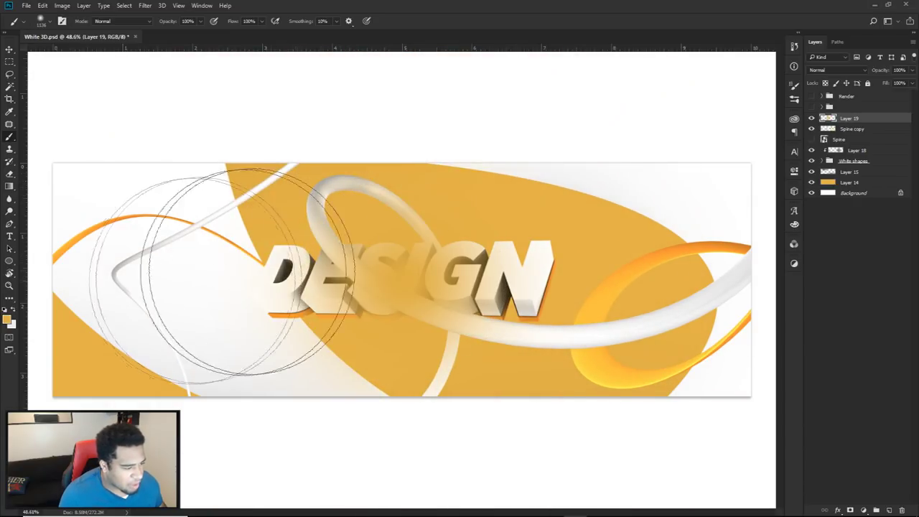
# Step: Paint further soft orange spots on Layer 19 at the banner's lower-left corner and over the lower-right ring
pyautogui.click(100, 300)
pyautogui.hotkey('ctrl', 'z')
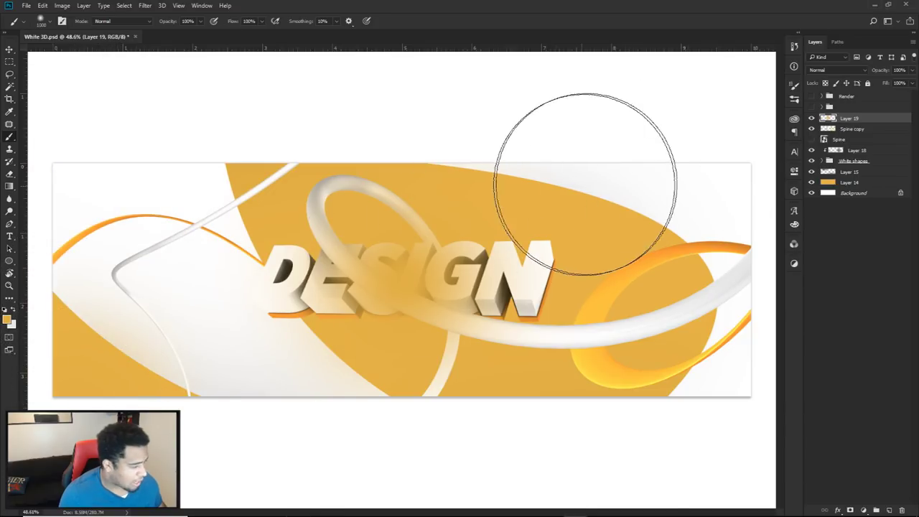
pyautogui.click(720, 368)
pyautogui.hotkey('ctrl', 'z')
pyautogui.keyDown('alt'); pyautogui.moveTo(682, 352); pyautogui.dragTo(692, 357, button='right'); pyautogui.keyUp('alt')
pyautogui.click(678, 391)
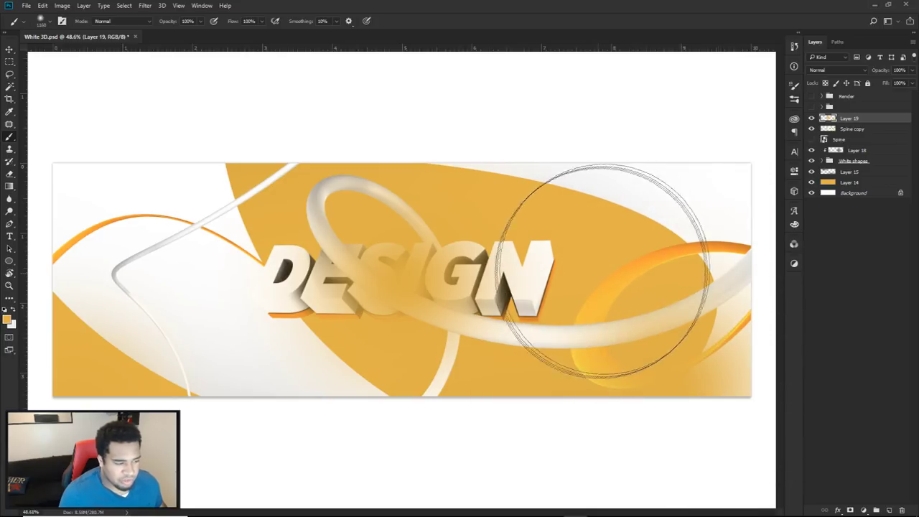
# Step: Set Layer 19 to Linear Dodge (Add) at 49% opacity and compare the banner with and without the glow
pyautogui.click(832, 71)
pyautogui.click(819, 150)
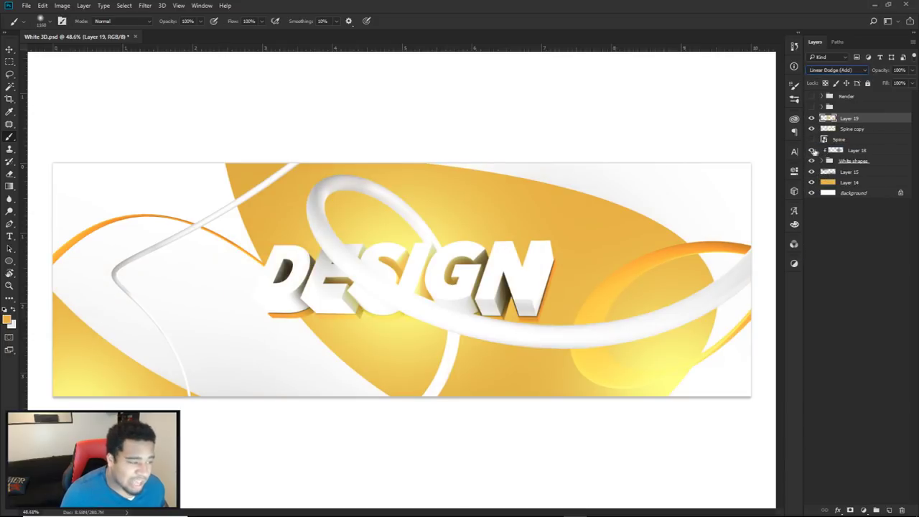
pyautogui.click(912, 71)
pyautogui.moveTo(909, 83); pyautogui.dragTo(887, 84)
pyautogui.press('v')
pyautogui.hotkey('ctrl', '-')
pyautogui.hotkey('ctrl', '+')
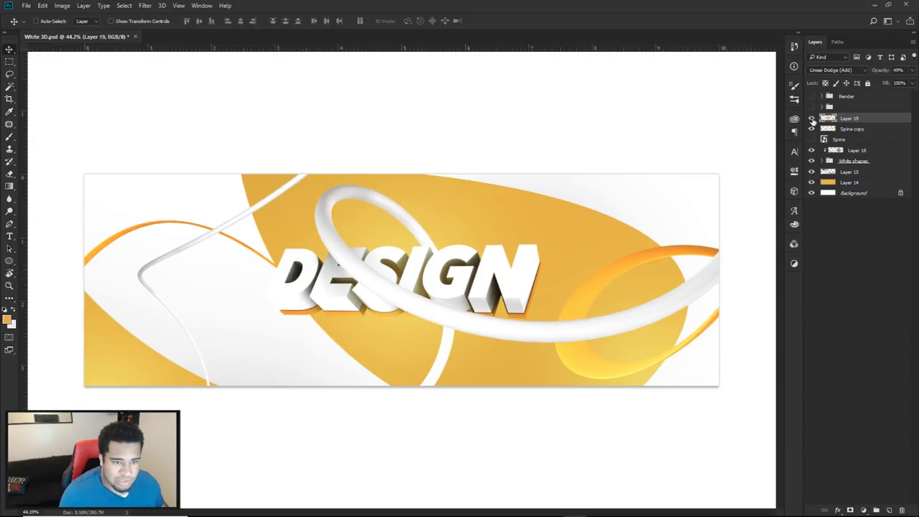
pyautogui.click(812, 119)
pyautogui.click(812, 119)
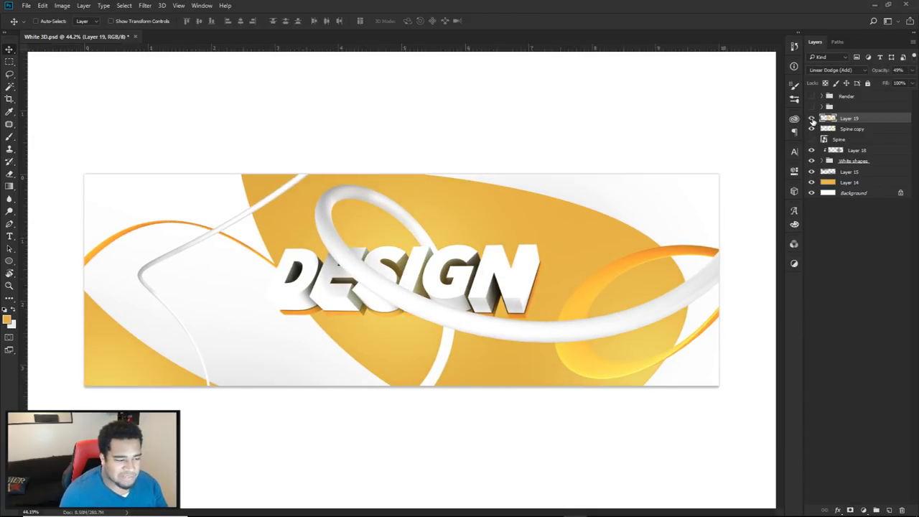
# Step: Add a Vibrance adjustment layer above Layer 19 with vibrance 60 and saturation 2
pyautogui.click(864, 510)
pyautogui.click(833, 378)
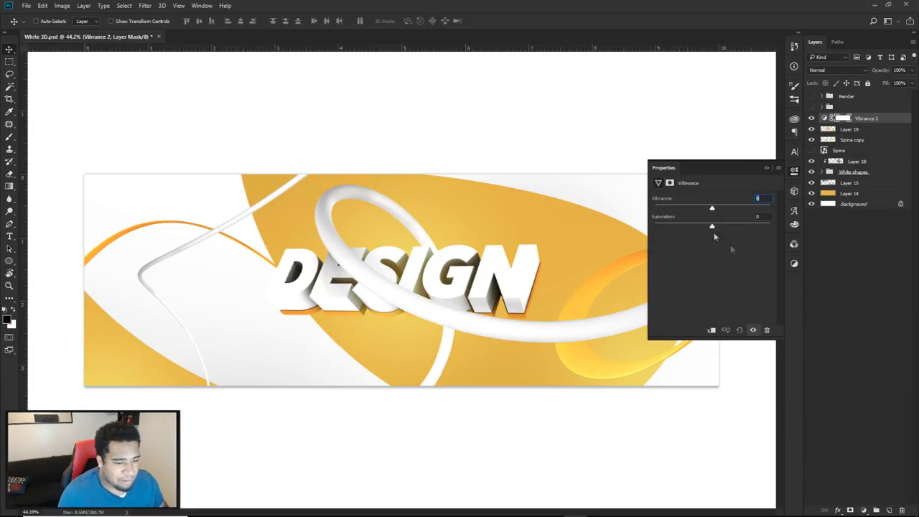
pyautogui.moveTo(741, 211); pyautogui.dragTo(756, 211)
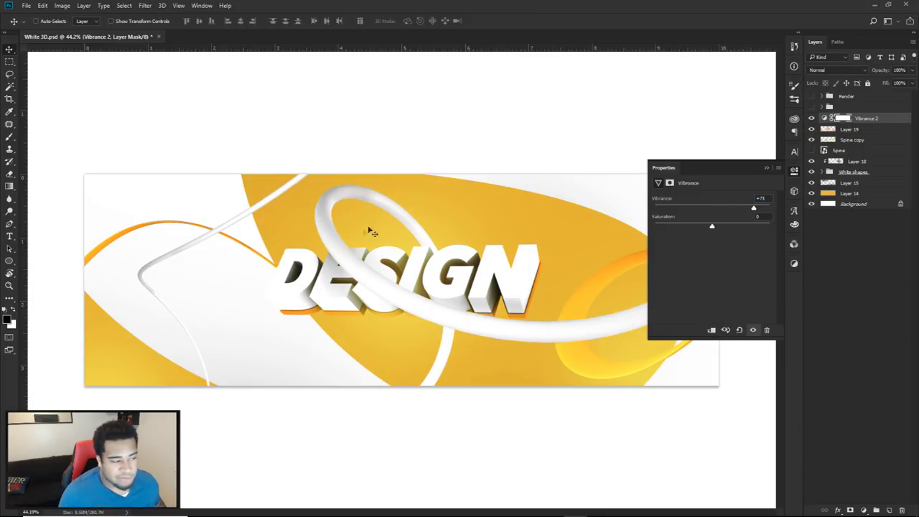
pyautogui.moveTo(710, 228); pyautogui.dragTo(721, 229)
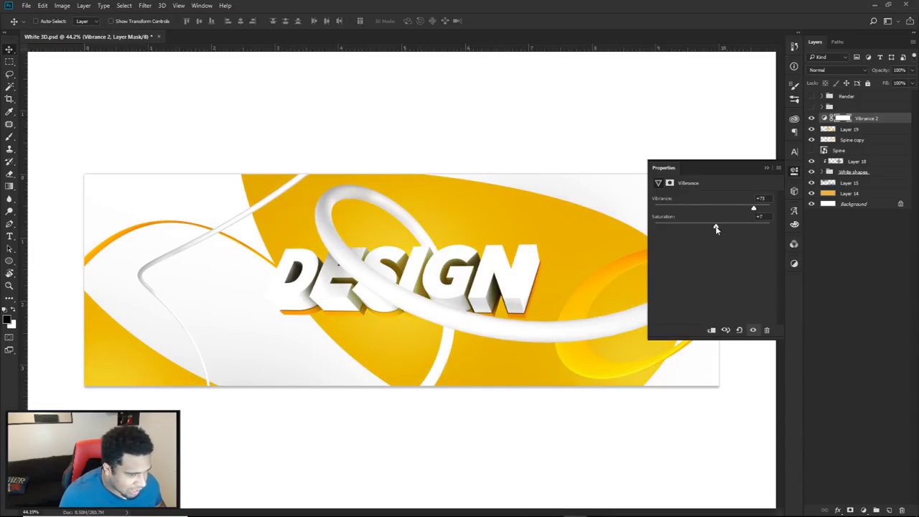
pyautogui.write('2')
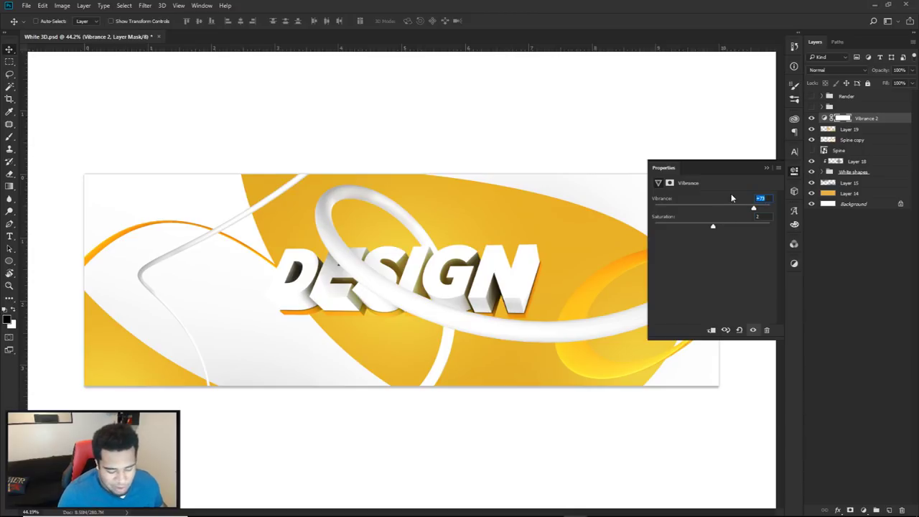
pyautogui.press('BackSpace')
pyautogui.press('BackSpace')
pyautogui.write('60')
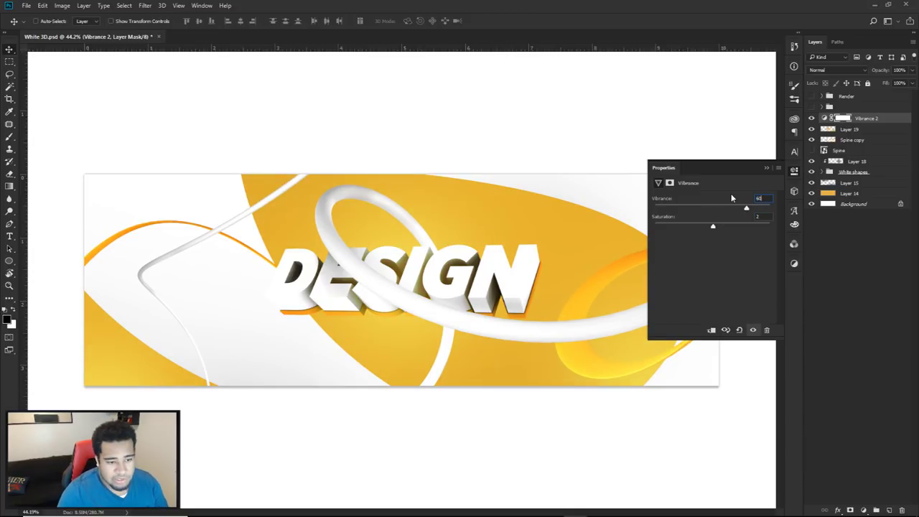
pyautogui.click(794, 172)
pyautogui.keyDown('alt'); pyautogui.scroll(-2, 466, 266); pyautogui.keyUp('alt')
pyautogui.keyDown('alt'); pyautogui.scroll(3, 443, 276); pyautogui.keyUp('alt')
pyautogui.keyDown('alt'); pyautogui.scroll(-1, 441, 276); pyautogui.keyUp('alt')
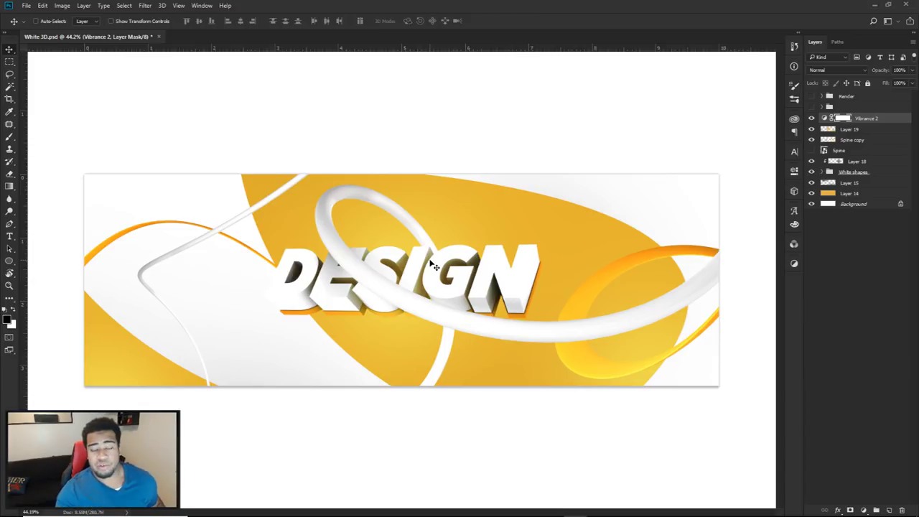
# Step: Compare the current design with the earlier versions in the Render group and the unnamed group by toggling their visibility
pyautogui.click(812, 98)
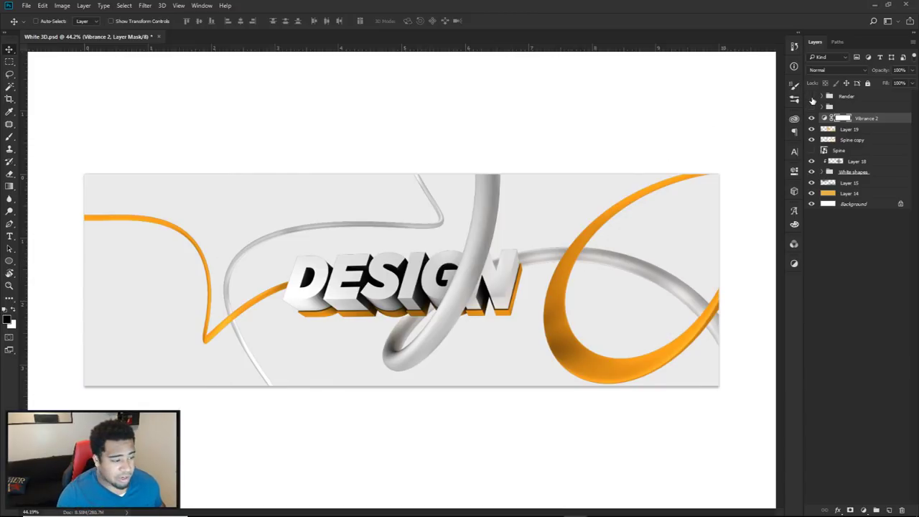
pyautogui.click(812, 98)
pyautogui.click(812, 107)
pyautogui.click(812, 107)
pyautogui.click(812, 107)
pyautogui.click(812, 107)
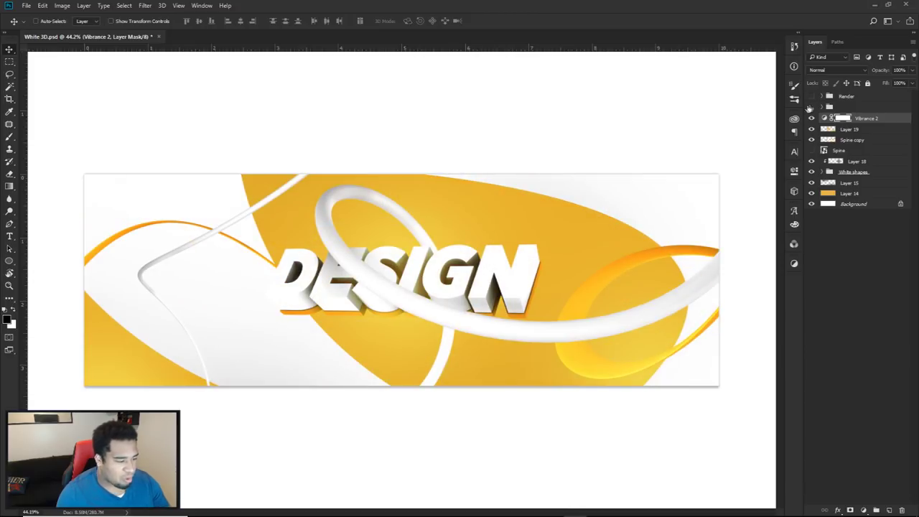
pyautogui.click(812, 107)
pyautogui.click(813, 108)
pyautogui.click(812, 107)
pyautogui.click(812, 107)
# Step: Add a Color Balance adjustment layer above the Vibrance layer with midtones cyan–red at 25 and magenta–green at -20
pyautogui.click(825, 118)
pyautogui.click(864, 510)
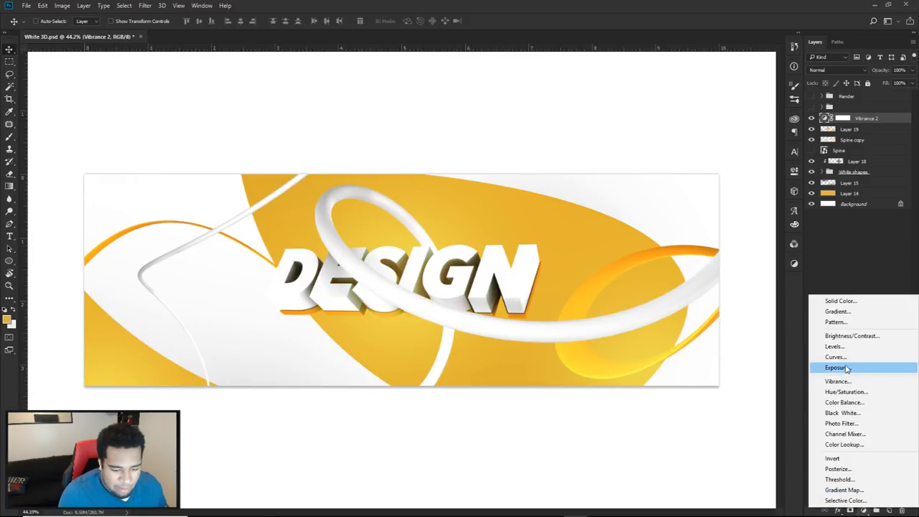
pyautogui.click(844, 403)
pyautogui.moveTo(698, 224)
pyautogui.mouseDown()
pyautogui.moveTo(711, 222)
pyautogui.moveTo(692, 240)
pyautogui.mouseUp()
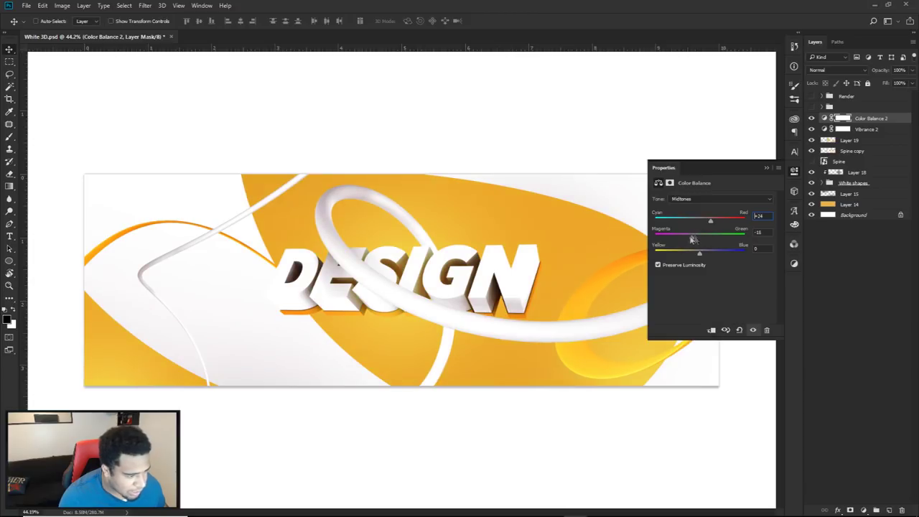
pyautogui.moveTo(685, 239); pyautogui.dragTo(689, 238)
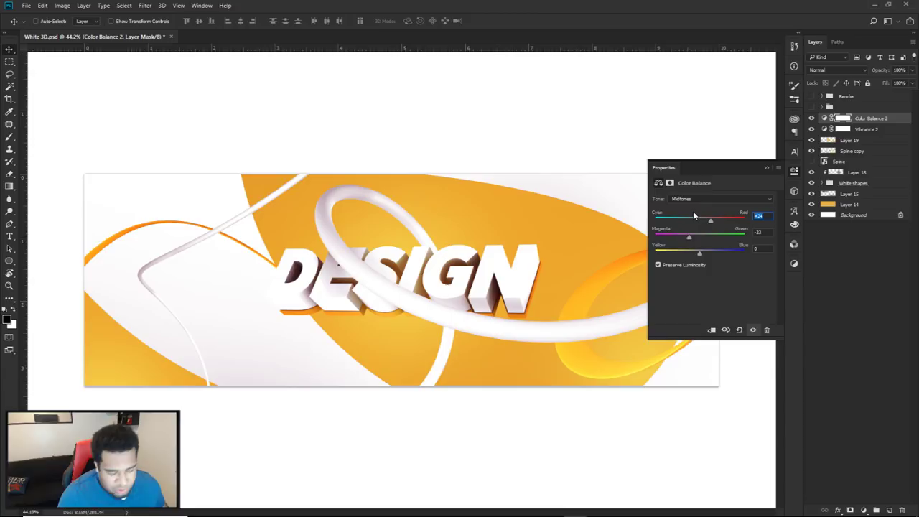
pyautogui.write('25')
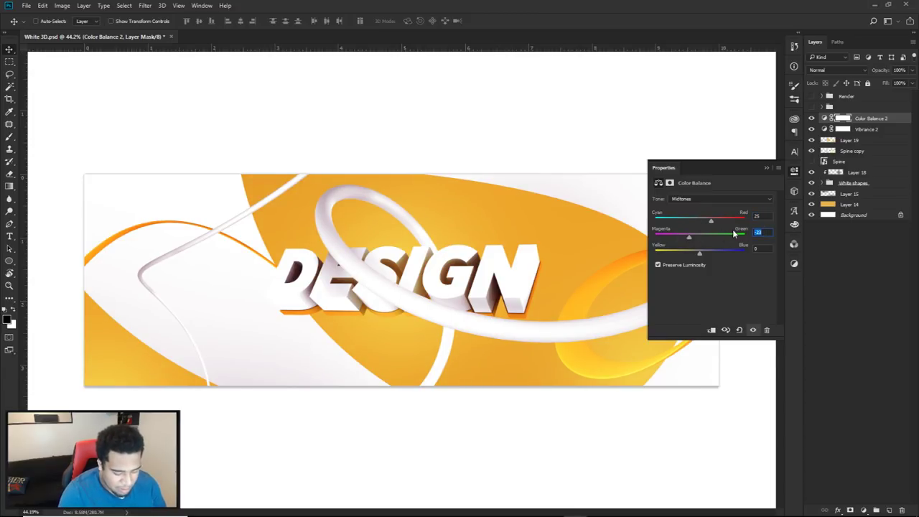
pyautogui.write('-20')
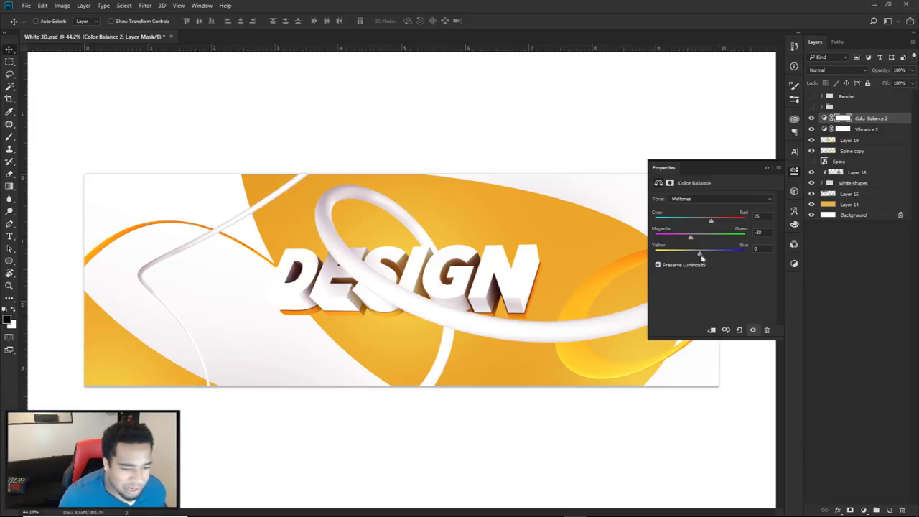
# Step: Set the midtones yellow–blue balance to 10 and compare the banner with and without the Color Balance layer
pyautogui.click(768, 234)
pyautogui.moveTo(700, 255); pyautogui.dragTo(706, 253)
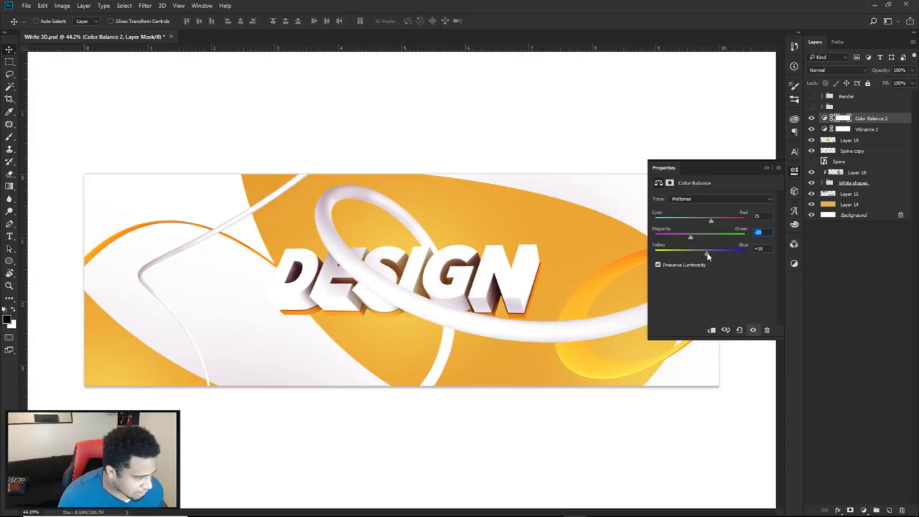
pyautogui.moveTo(765, 248); pyautogui.dragTo(728, 249)
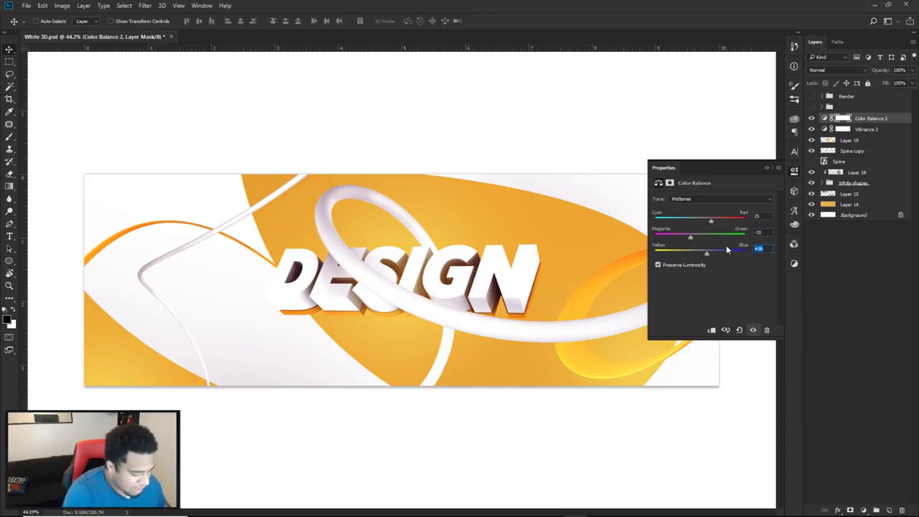
pyautogui.write('10')
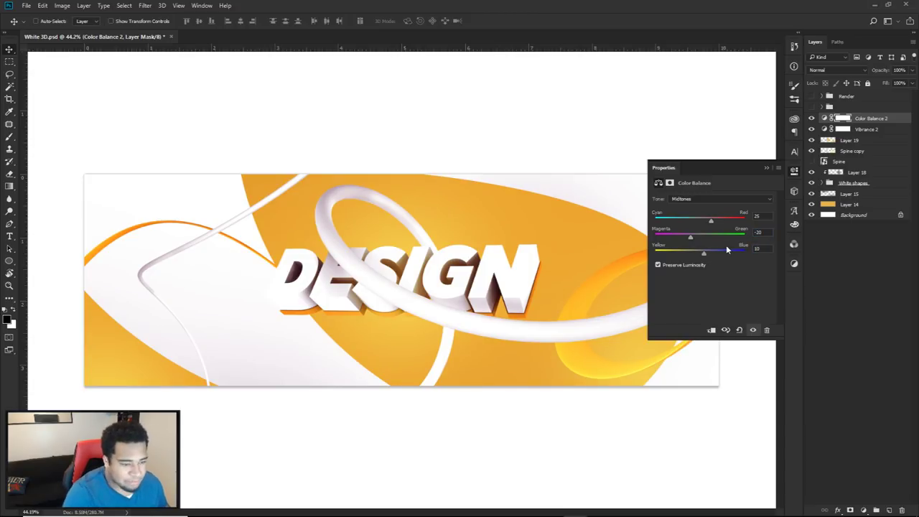
pyautogui.click(794, 172)
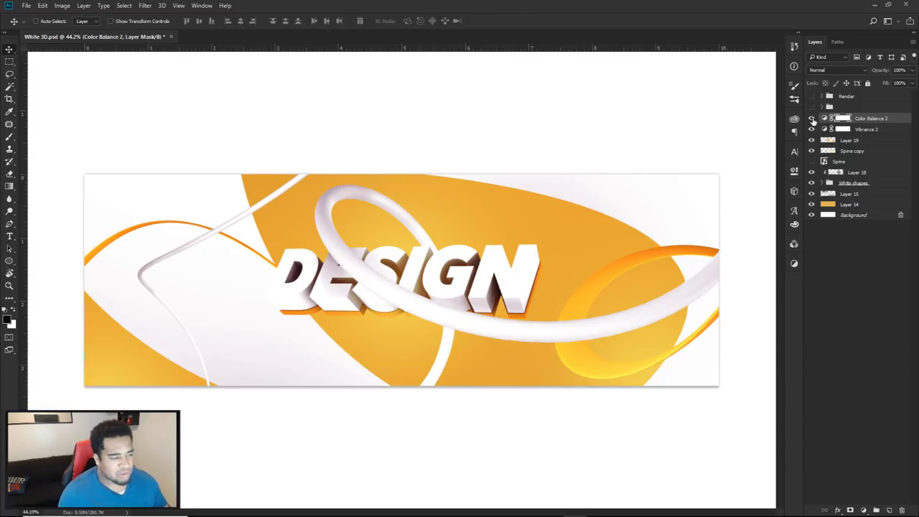
pyautogui.click(812, 118)
pyautogui.click(812, 119)
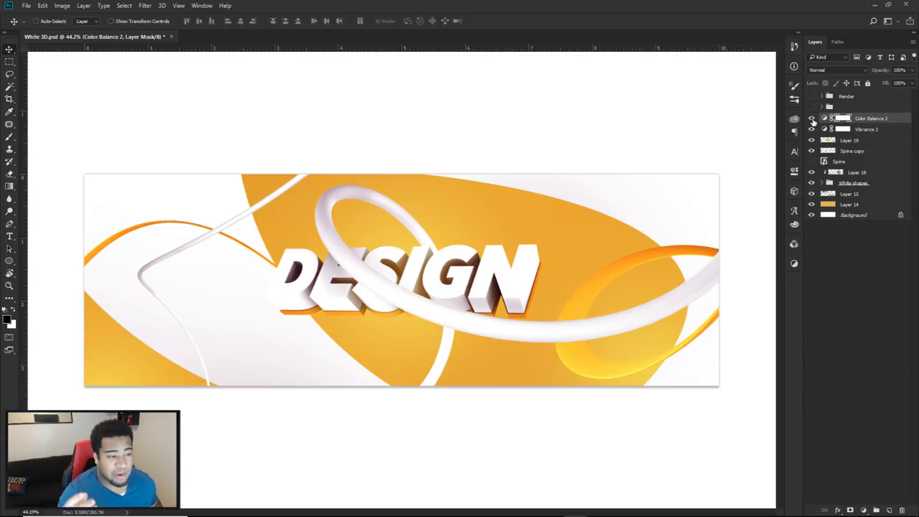
pyautogui.click(812, 119)
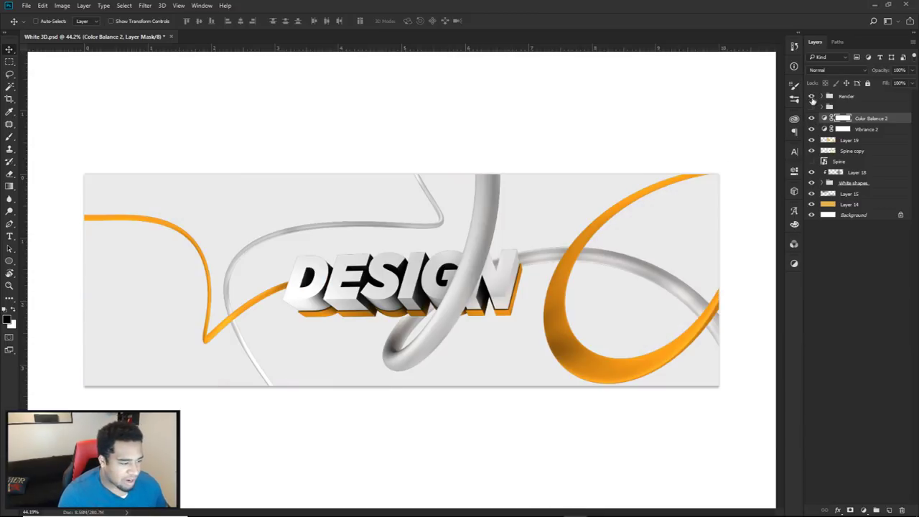
# Step: Compare the current design with the earlier version in the unnamed group, and with the Color Balance 2 layer switched off and on
pyautogui.click(812, 97)
pyautogui.click(811, 107)
pyautogui.keyDown('alt'); pyautogui.scroll(5, 318, 328); pyautogui.keyUp('alt')
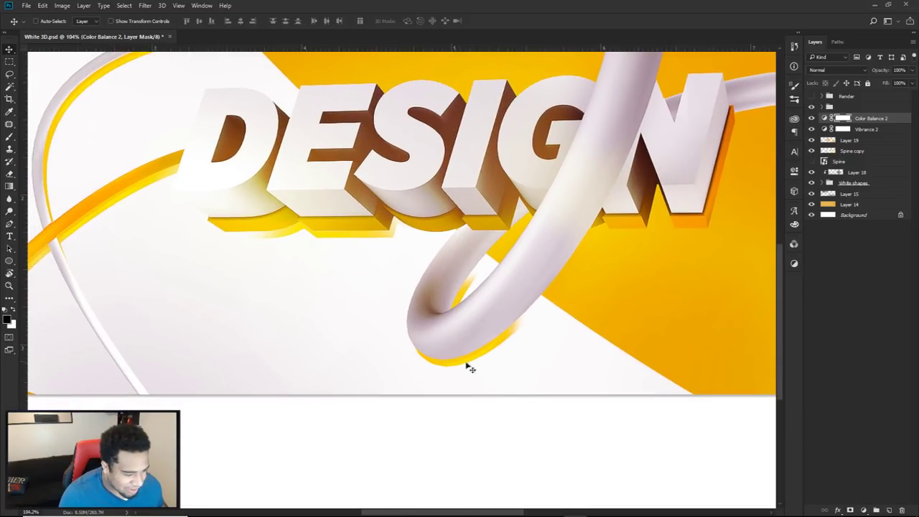
pyautogui.moveTo(228, 293); pyautogui.dragTo(522, 320)
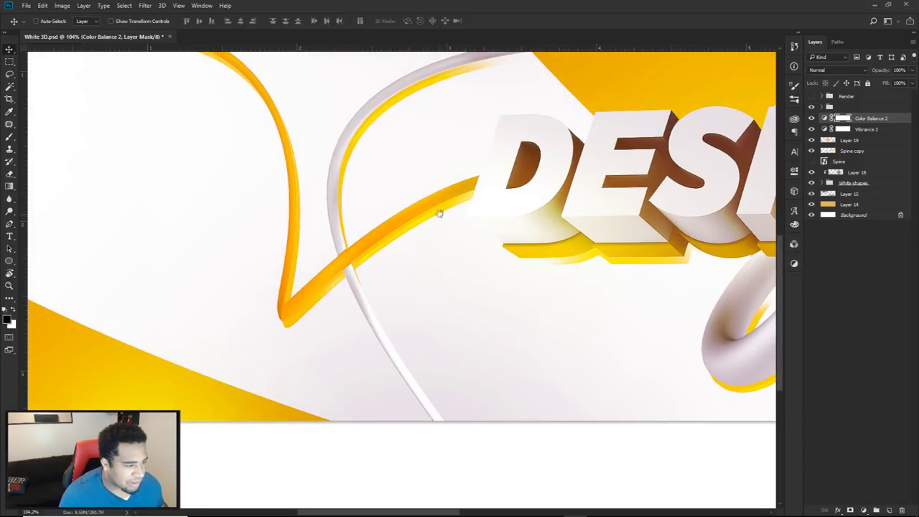
pyautogui.keyDown('alt'); pyautogui.scroll(-2, 437, 208); pyautogui.keyUp('alt')
pyautogui.keyDown('alt'); pyautogui.scroll(-5, 501, 333); pyautogui.keyUp('alt')
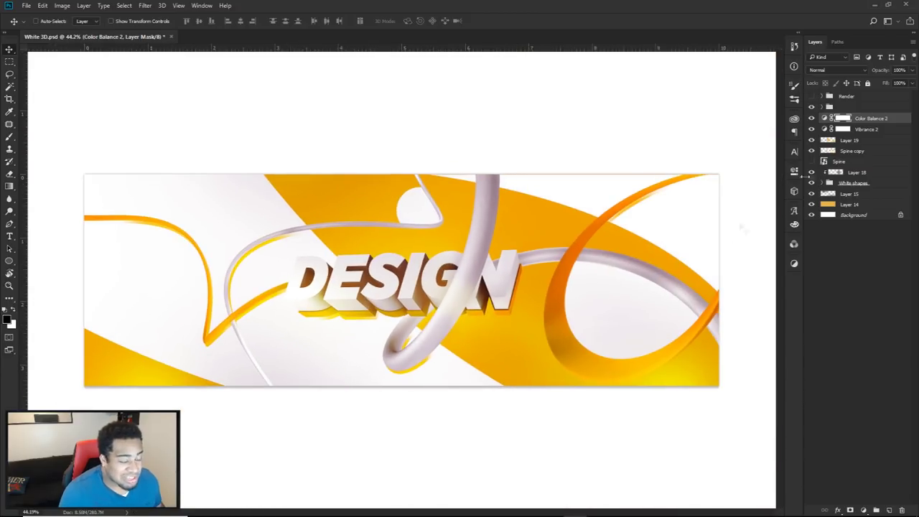
pyautogui.click(812, 118)
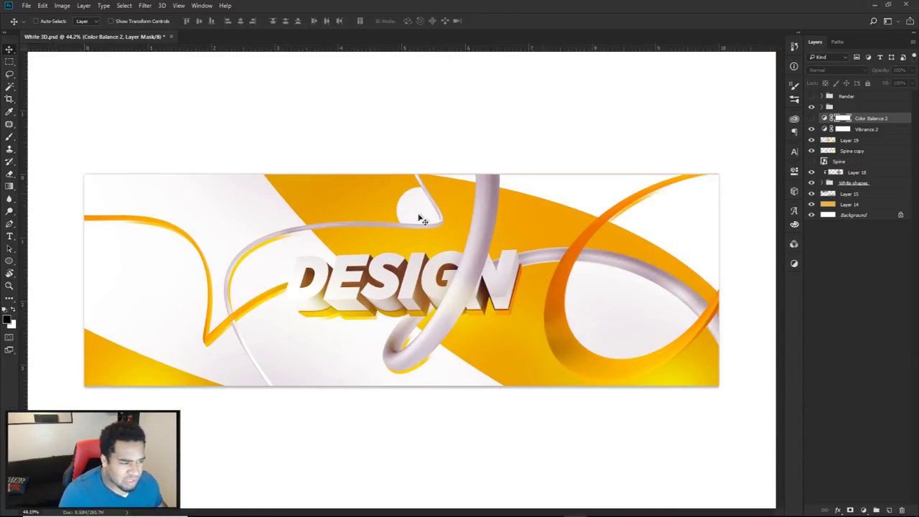
pyautogui.click(811, 115)
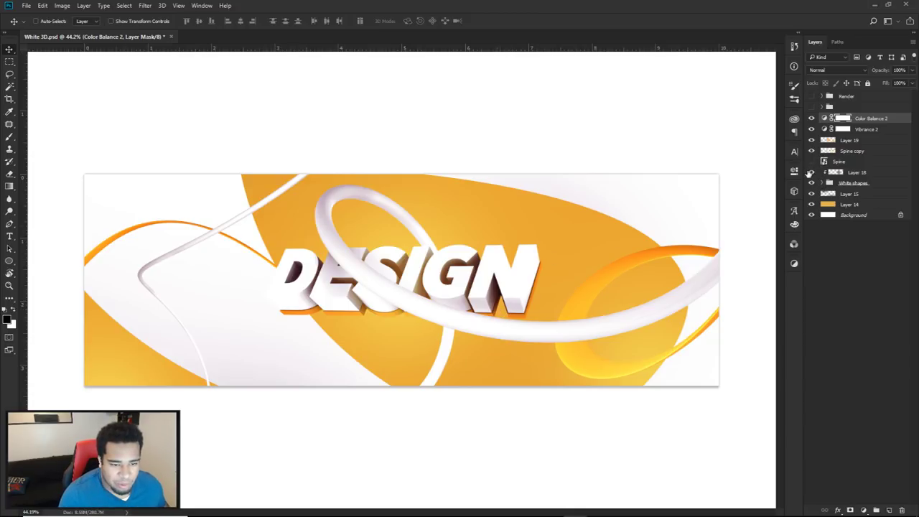
# Step: Rename the Spine copy layer as Render
pyautogui.doubleClick(852, 151)
pyautogui.write('Ren')
pyautogui.press('Return')
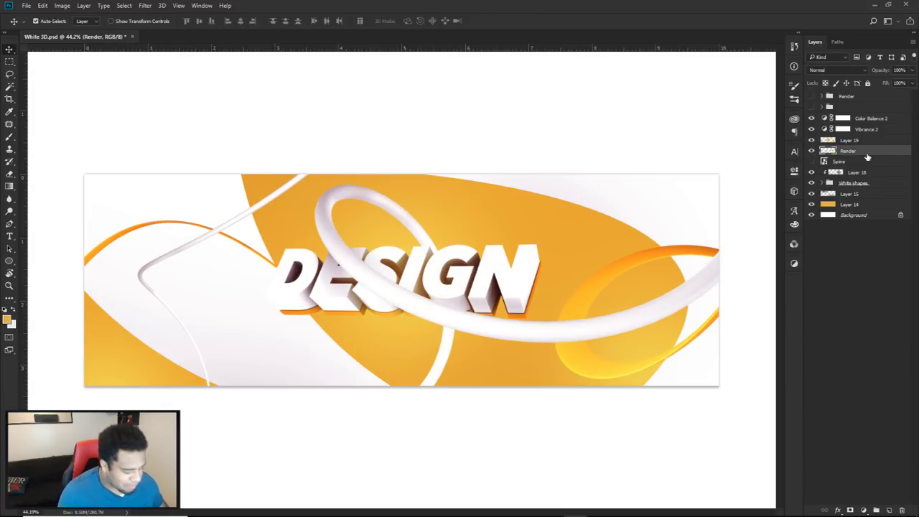
# Step: Duplicate the Render layer, place the copy beneath the original and set the copy's fill to 0%
pyautogui.hotkey('ctrl', 'j')
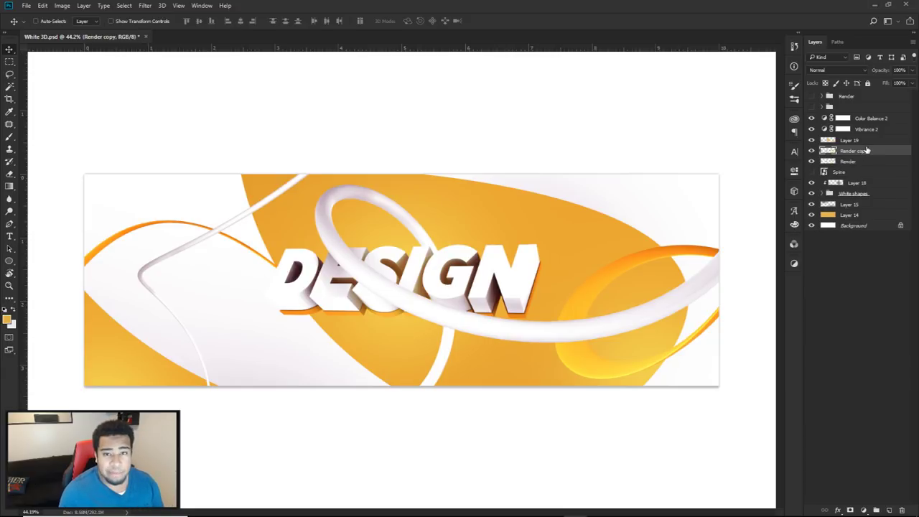
pyautogui.moveTo(864, 155); pyautogui.dragTo(852, 165)
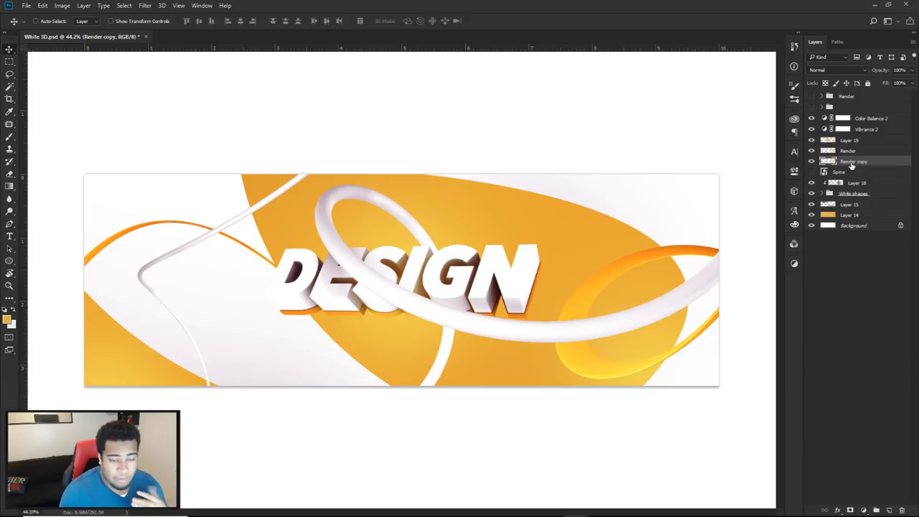
pyautogui.click(912, 84)
pyautogui.moveTo(897, 96); pyautogui.dragTo(818, 148)
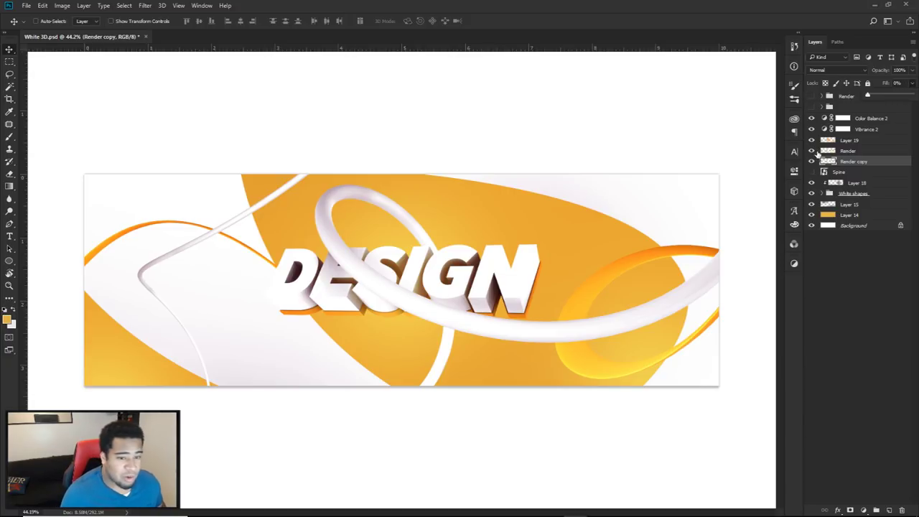
pyautogui.moveTo(583, 271); pyautogui.dragTo(630, 259)
pyautogui.hotkey('ctrl', 't')
pyautogui.moveTo(572, 309)
pyautogui.mouseDown()
pyautogui.moveTo(521, 254)
pyautogui.moveTo(577, 293)
pyautogui.mouseUp()
pyautogui.hotkey('ctrl', 'z')
pyautogui.press('Return')
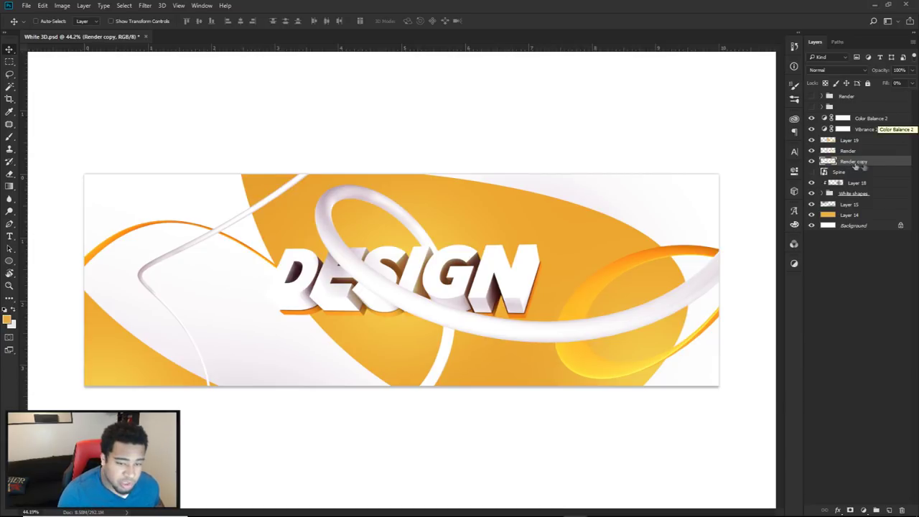
# Step: Add a Drop Shadow to the Render copy layer with an angle of 135° and a distance of 19 px
pyautogui.doubleClick(883, 161)
pyautogui.moveTo(302, 191); pyautogui.dragTo(645, 156)
pyautogui.click(479, 329)
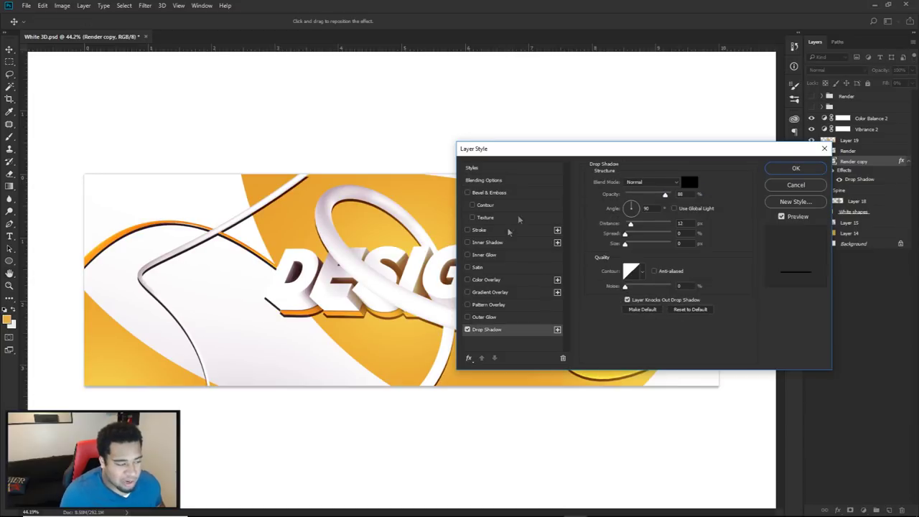
pyautogui.click(628, 205)
pyautogui.doubleClick(649, 209)
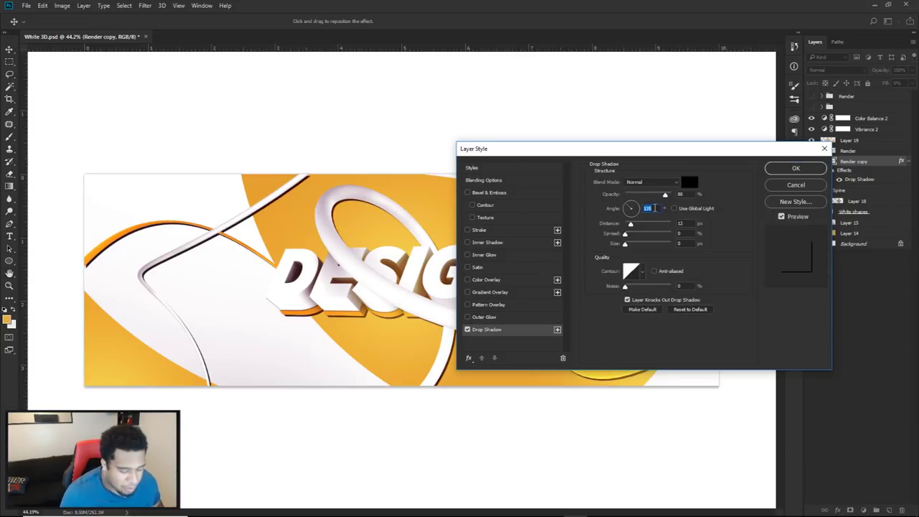
pyautogui.moveTo(630, 224); pyautogui.dragTo(636, 227)
# Step: Set the drop shadow's colour to the orange f7b637 and apply the layer style
pyautogui.click(688, 182)
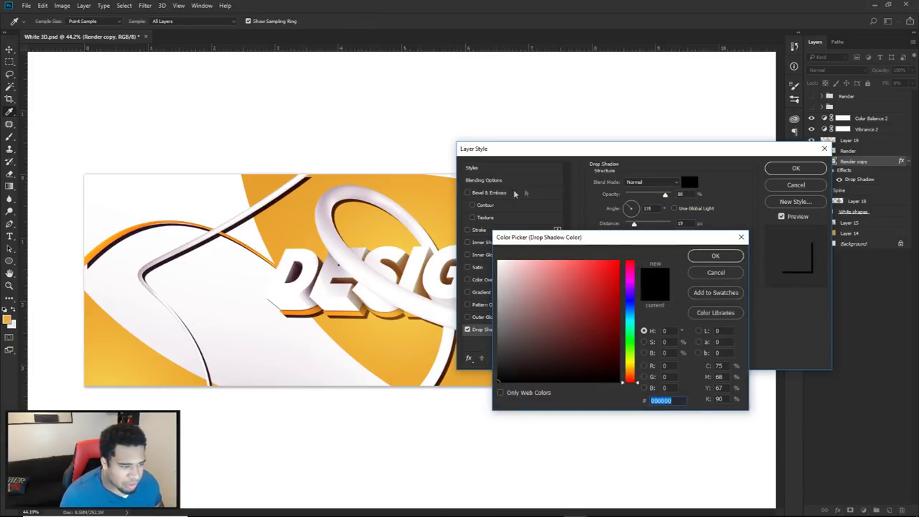
pyautogui.click(417, 198)
pyautogui.moveTo(413, 190); pyautogui.dragTo(432, 210)
pyautogui.click(576, 265)
pyautogui.moveTo(575, 265); pyautogui.dragTo(591, 264)
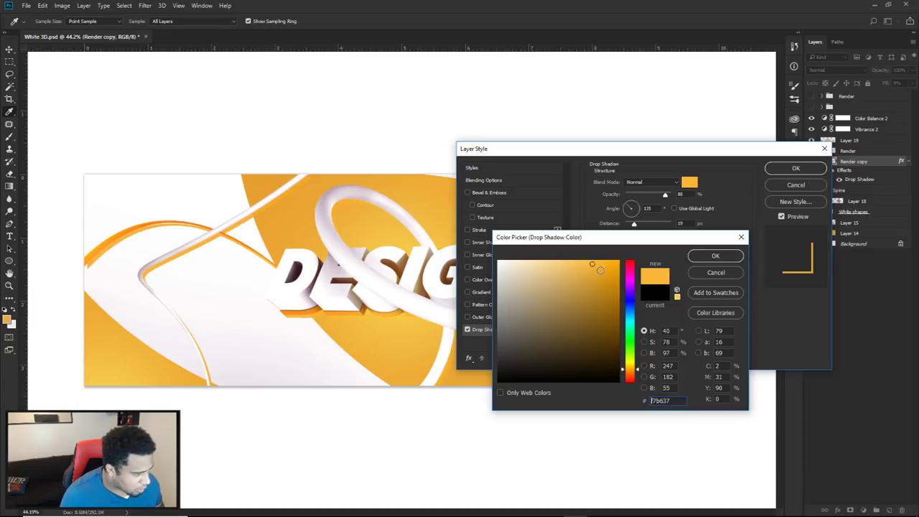
pyautogui.click(713, 257)
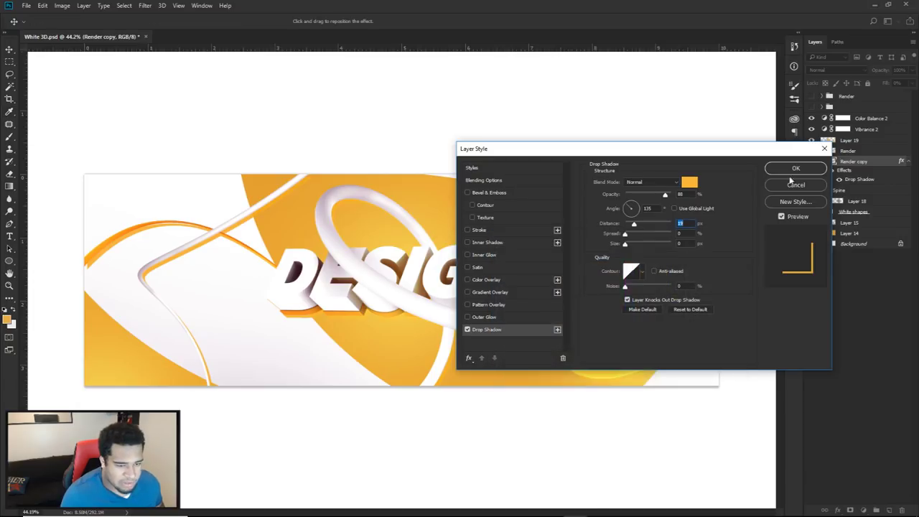
pyautogui.click(796, 169)
# Step: Compare the banner with and without the orange shadow of the Render copy layer
pyautogui.keyDown('alt'); pyautogui.scroll(5, 687, 337); pyautogui.keyUp('alt')
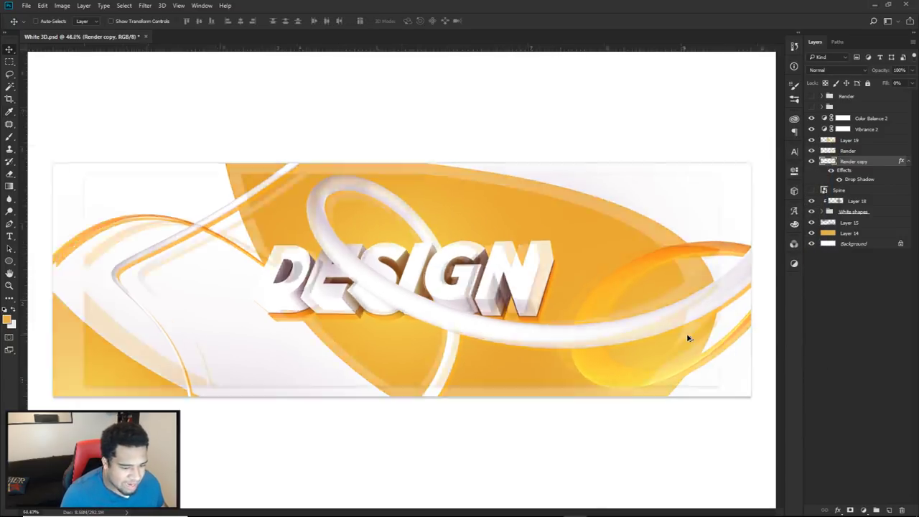
pyautogui.keyDown('alt'); pyautogui.scroll(-3, 617, 262); pyautogui.keyUp('alt')
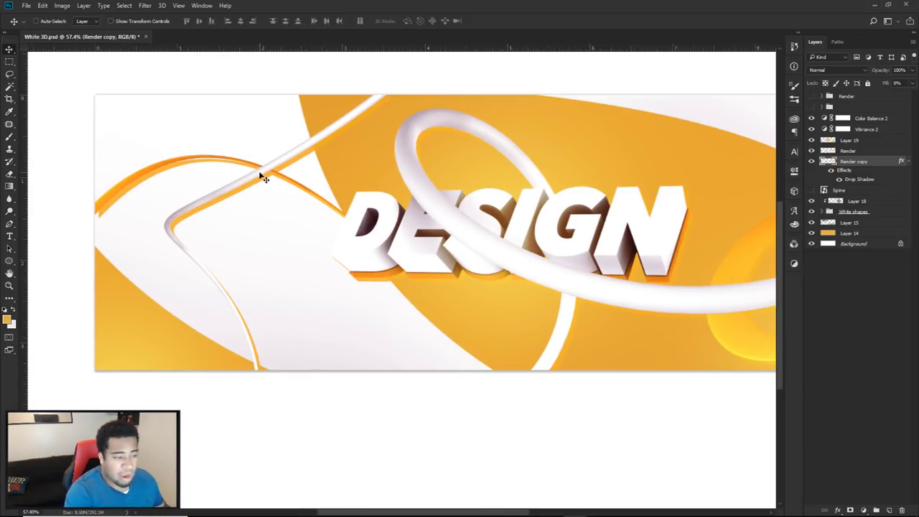
pyautogui.keyDown('alt'); pyautogui.scroll(-1, 260, 172); pyautogui.keyUp('alt')
pyautogui.click(812, 162)
pyautogui.click(812, 162)
pyautogui.moveTo(445, 252)
pyautogui.mouseDown()
pyautogui.moveTo(514, 251)
pyautogui.moveTo(474, 257)
pyautogui.moveTo(615, 222)
pyautogui.moveTo(639, 206)
pyautogui.mouseUp()
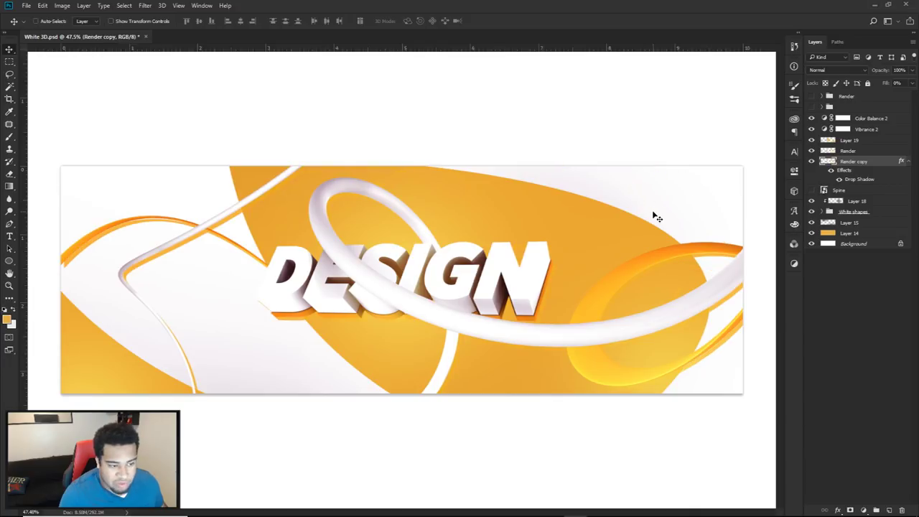
# Step: Try rasterizing the Render copy's layer style, and undo it
pyautogui.rightClick(871, 162)
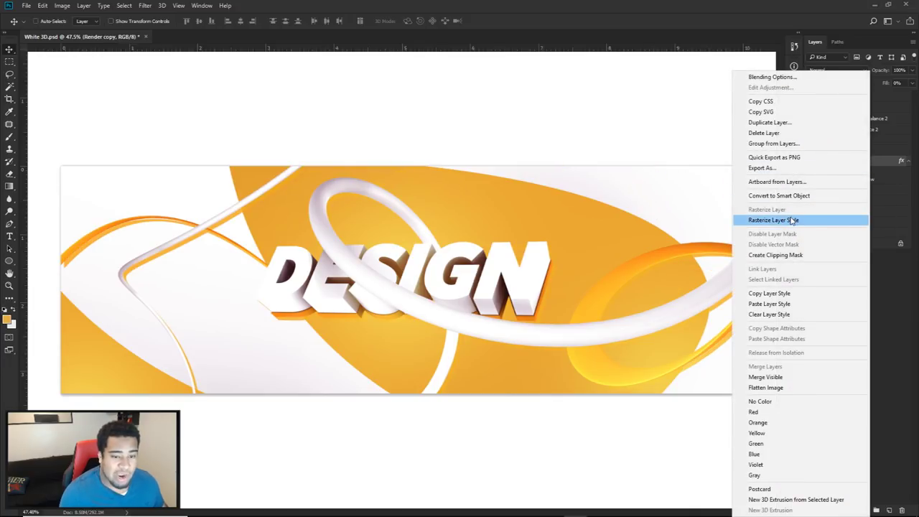
pyautogui.click(788, 217)
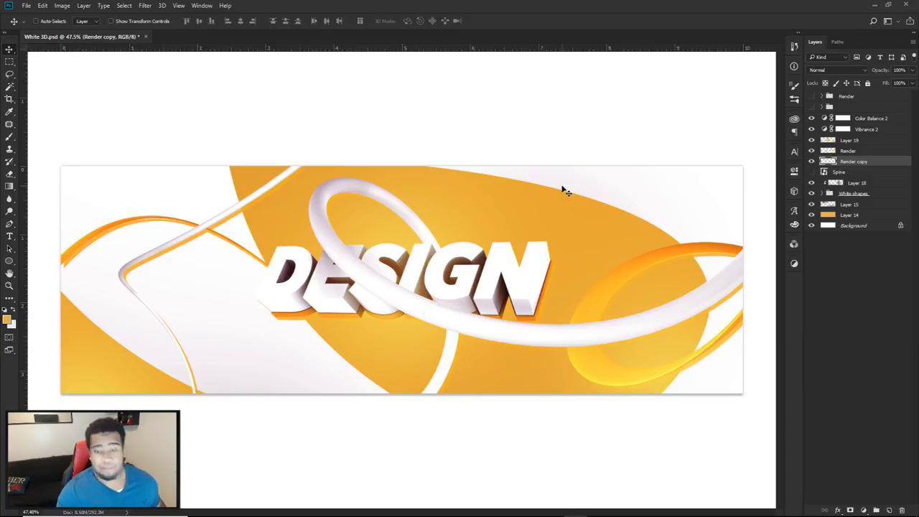
pyautogui.hotkey('ctrl', 'z')
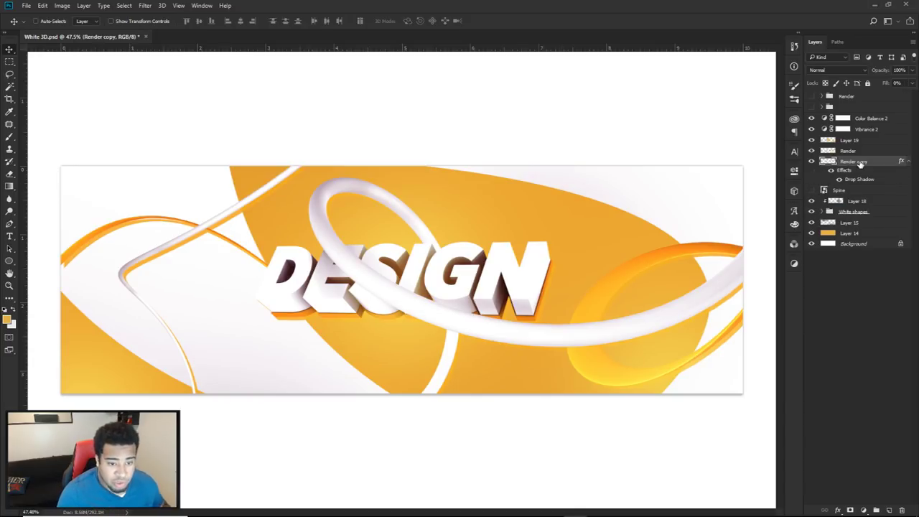
# Step: Try erasing parts of the Render copy's unrasterized drop shadow along the thin curves, and undo the strokes
pyautogui.press('e')
pyautogui.press('[')
pyautogui.press('[')
pyautogui.press('[')
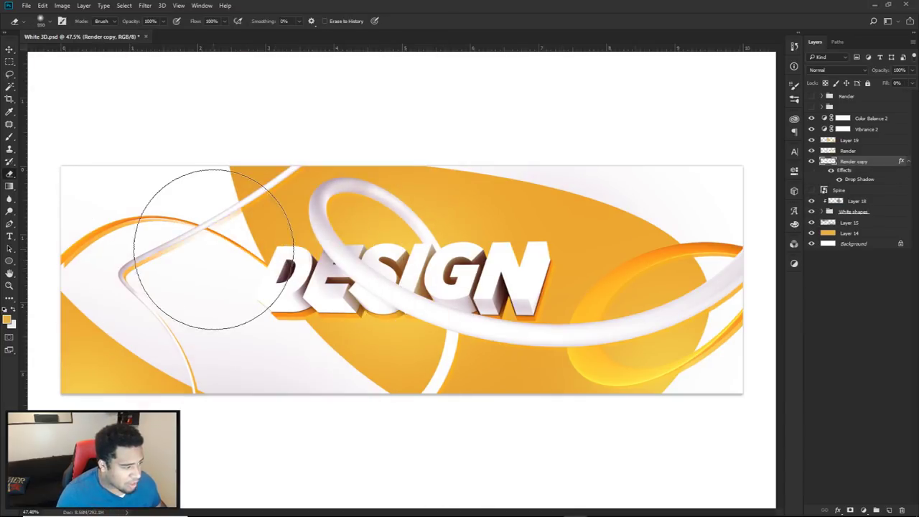
pyautogui.moveTo(166, 263); pyautogui.dragTo(168, 276)
pyautogui.hotkey('ctrl', 'alt', 'z')
pyautogui.hotkey('ctrl', 'alt', 'z')
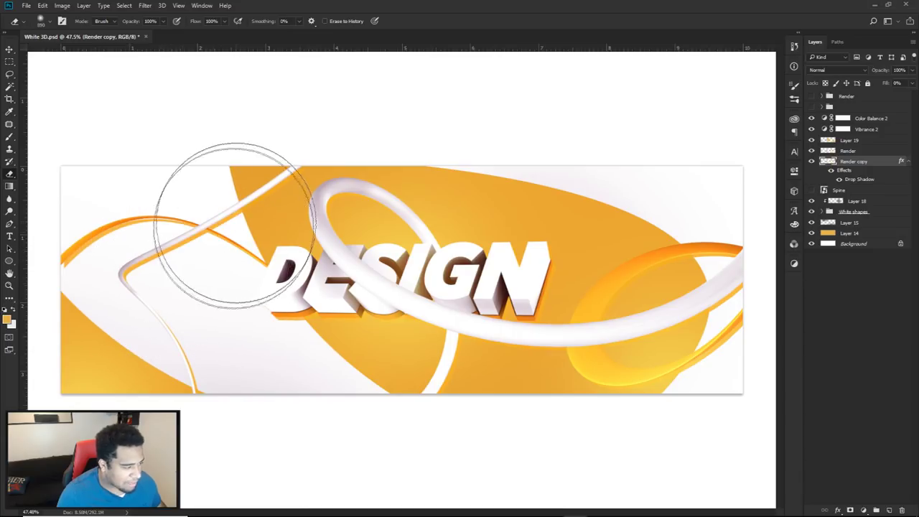
pyautogui.keyDown('alt'); pyautogui.scroll(3, 184, 280); pyautogui.keyUp('alt')
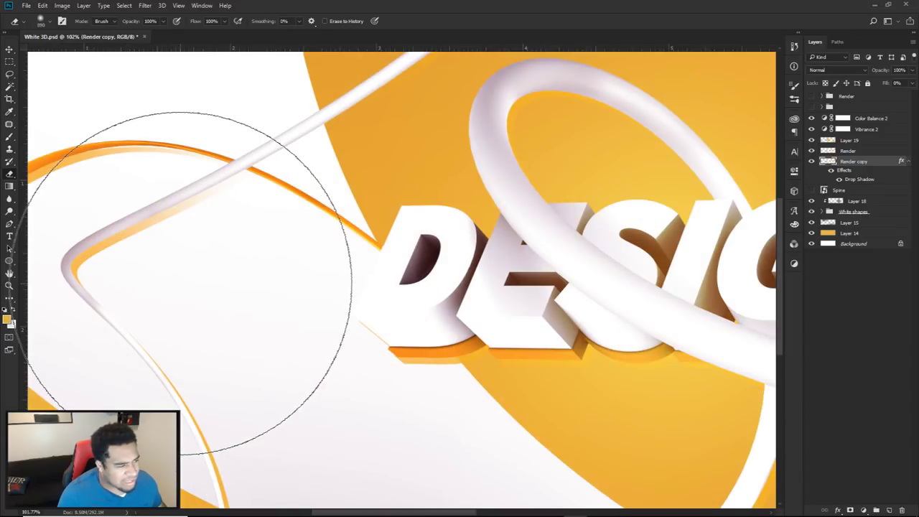
pyautogui.keyDown('alt'); pyautogui.scroll(-2, 185, 282); pyautogui.keyUp('alt')
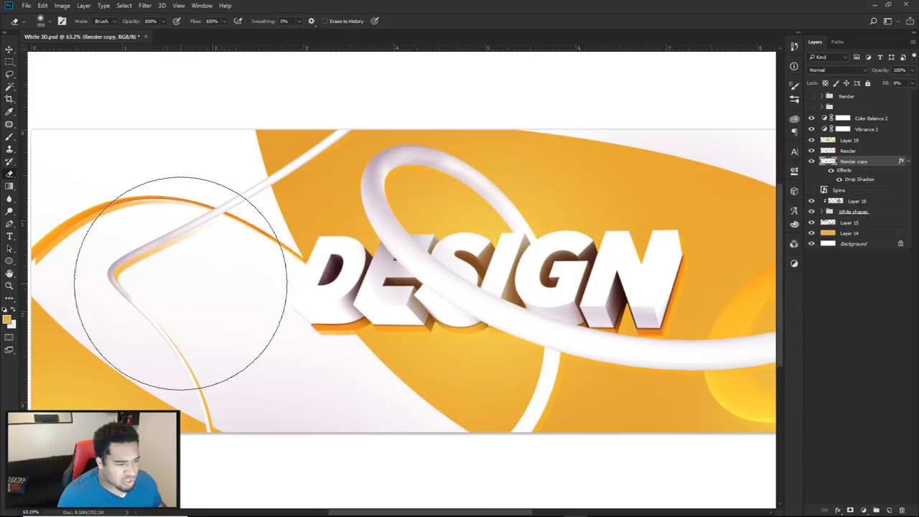
pyautogui.press('v')
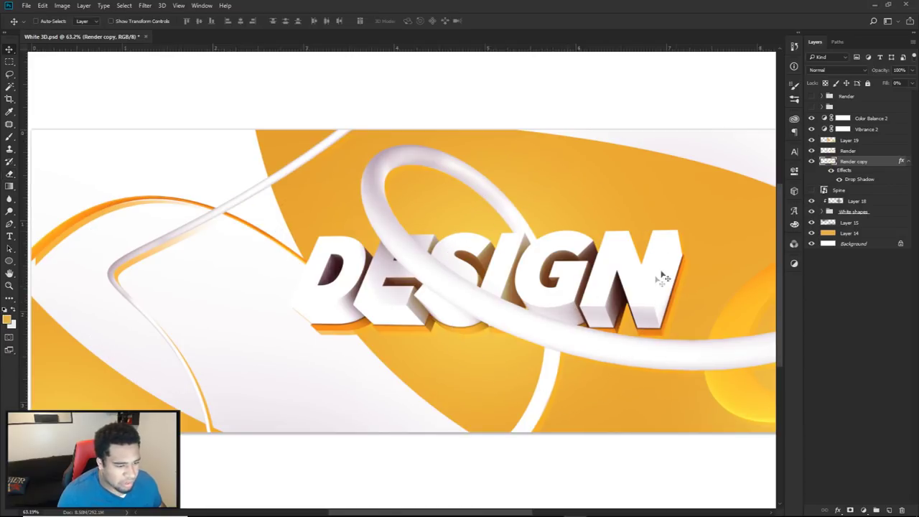
pyautogui.press('ctrl')
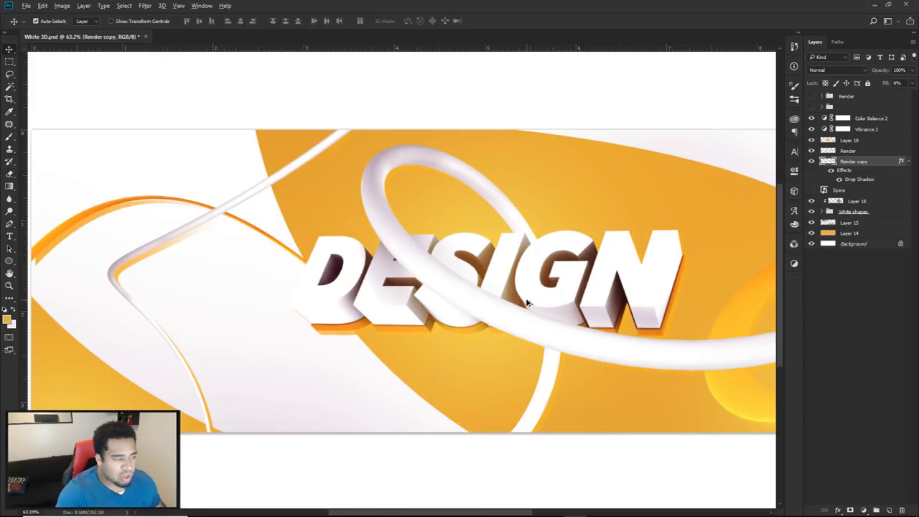
# Step: Rasterize the Render copy's layer style and softly erase its orange shadow along the upper end of the thin white tube
pyautogui.rightClick(855, 164)
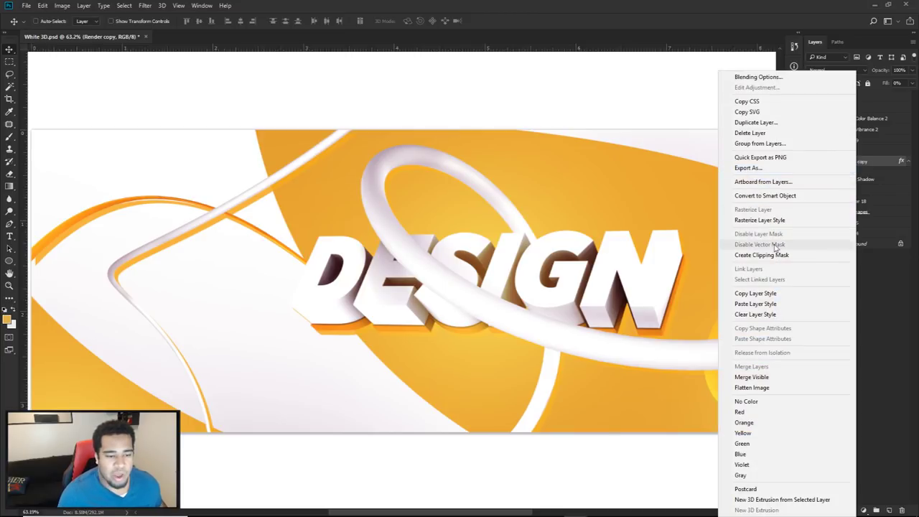
pyautogui.click(761, 219)
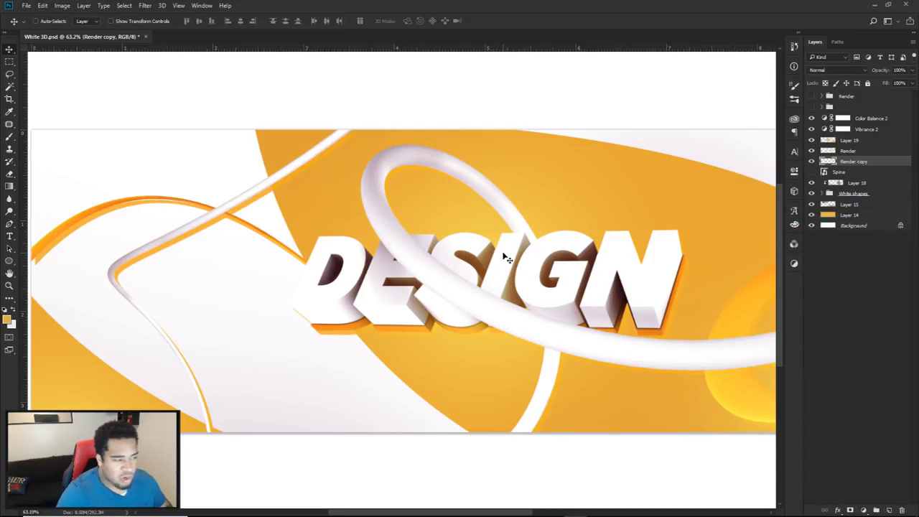
pyautogui.press('e')
pyautogui.keyDown('alt'); pyautogui.moveTo(403, 164); pyautogui.dragTo(366, 164, button='right'); pyautogui.keyUp('alt')
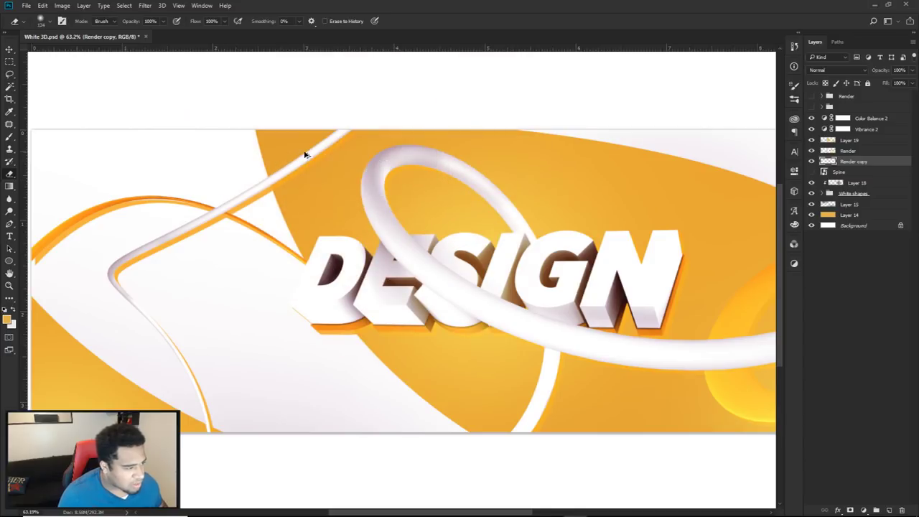
pyautogui.keyDown('alt'); pyautogui.scroll(2, 287, 174); pyautogui.keyUp('alt')
pyautogui.keyDown('alt'); pyautogui.moveTo(347, 202); pyautogui.dragTo(301, 206, button='right'); pyautogui.keyUp('alt')
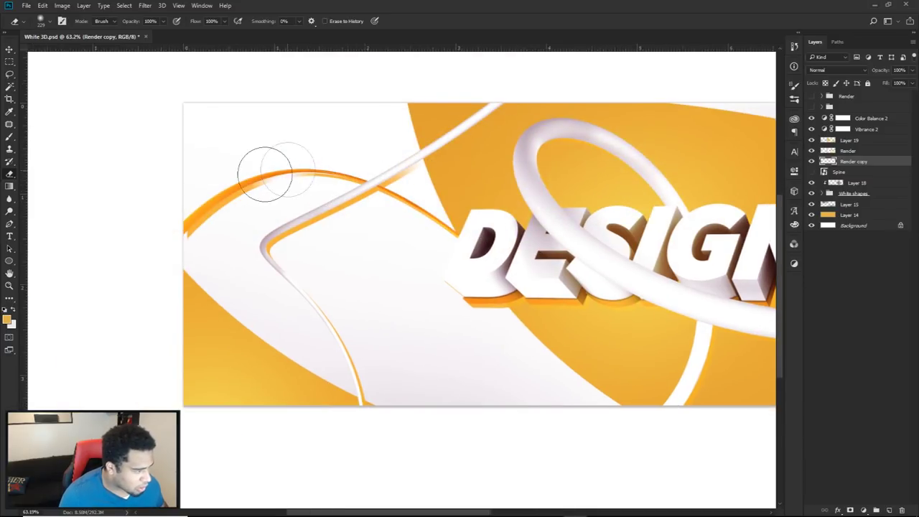
pyautogui.moveTo(384, 195)
pyautogui.keyDown('alt'); pyautogui.mouseDown(button='right')
pyautogui.moveTo(362, 195)
pyautogui.moveTo(396, 195)
pyautogui.moveTo(376, 189)
pyautogui.mouseUp(button='right'); pyautogui.keyUp('alt')
# Step: Erase the orange shadow beneath the thin orange curve between the white tube crossing and the letter D
pyautogui.keyDown('alt'); pyautogui.scroll(4, 382, 191); pyautogui.keyUp('alt')
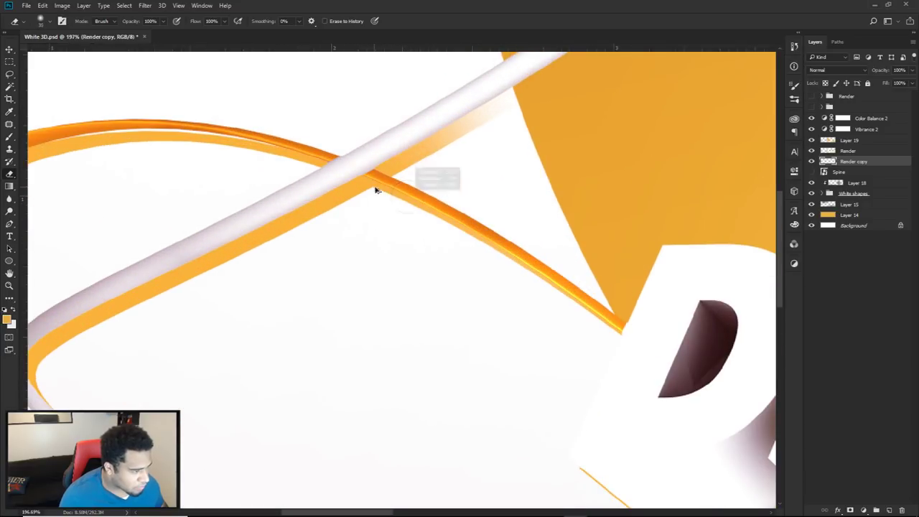
pyautogui.moveTo(388, 191); pyautogui.dragTo(382, 195)
pyautogui.keyDown('alt'); pyautogui.moveTo(385, 198); pyautogui.dragTo(397, 188, button='right'); pyautogui.keyUp('alt')
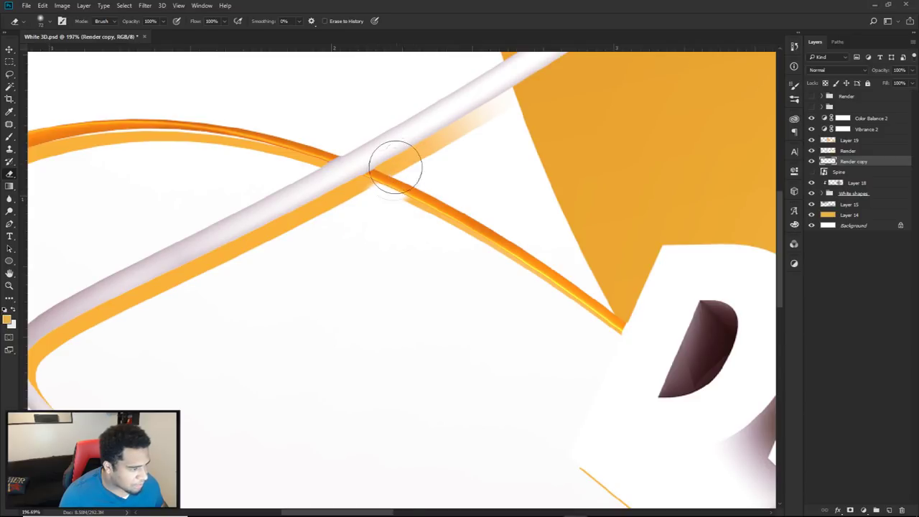
pyautogui.keyDown('alt'); pyautogui.scroll(-2, 403, 201); pyautogui.keyUp('alt')
pyautogui.moveTo(418, 204)
pyautogui.mouseDown()
pyautogui.moveTo(385, 213)
pyautogui.moveTo(434, 211)
pyautogui.mouseUp()
pyautogui.keyDown('alt'); pyautogui.moveTo(366, 223); pyautogui.dragTo(415, 222, button='right'); pyautogui.keyUp('alt')
# Step: Erase the orange shadow beneath the crest of the orange curve and fade it out at the banner's left edge
pyautogui.keyDown('alt'); pyautogui.moveTo(346, 155); pyautogui.dragTo(290, 158, button='right'); pyautogui.keyUp('alt')
pyautogui.moveTo(361, 164); pyautogui.dragTo(349, 169)
pyautogui.keyDown('alt'); pyautogui.moveTo(326, 173); pyautogui.dragTo(351, 172, button='right'); pyautogui.keyUp('alt')
pyautogui.moveTo(352, 154); pyautogui.dragTo(155, 167)
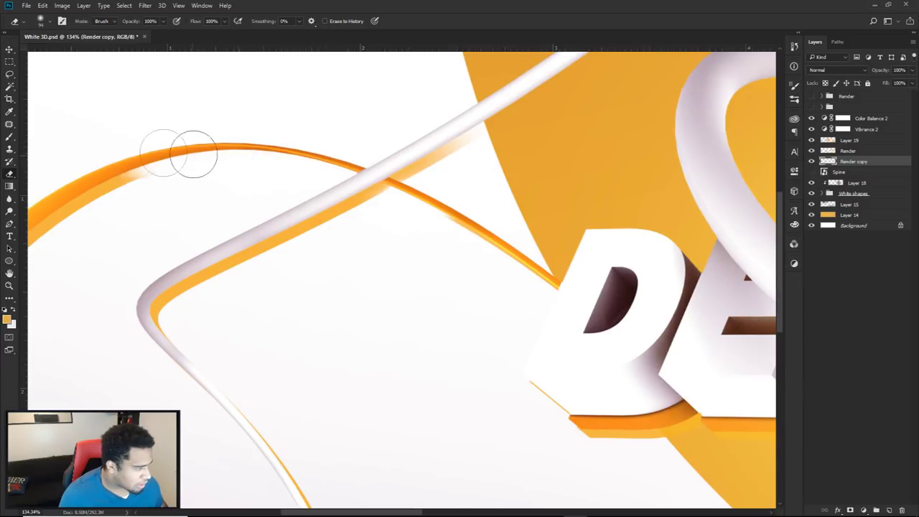
pyautogui.keyDown('alt'); pyautogui.scroll(-4, 216, 151); pyautogui.keyUp('alt')
pyautogui.moveTo(285, 163); pyautogui.dragTo(330, 138)
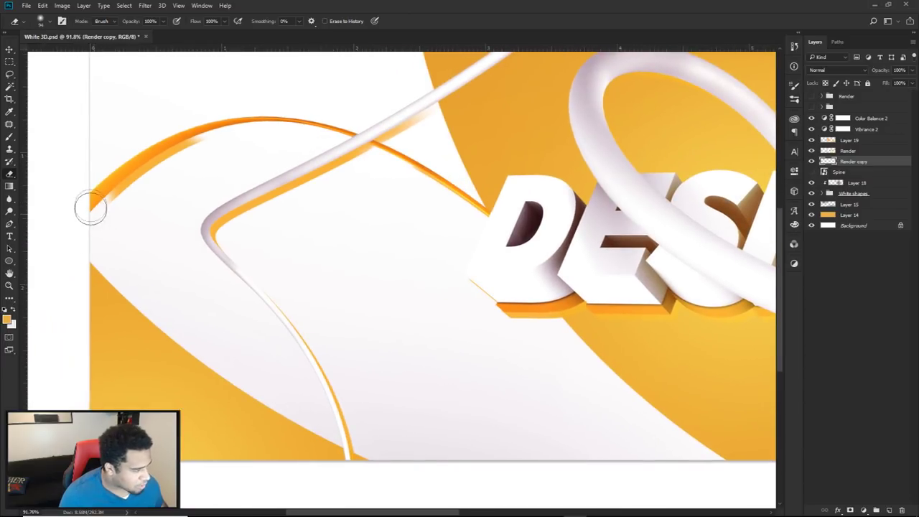
# Step: Softly erase the orange shadow along the thin white tube's lower end, and undo the erasing at the letter D's edge
pyautogui.moveTo(172, 222); pyautogui.dragTo(93, 184)
pyautogui.moveTo(250, 402)
pyautogui.mouseDown()
pyautogui.moveTo(199, 414)
pyautogui.moveTo(181, 369)
pyautogui.mouseUp()
pyautogui.moveTo(339, 151); pyautogui.dragTo(279, 191)
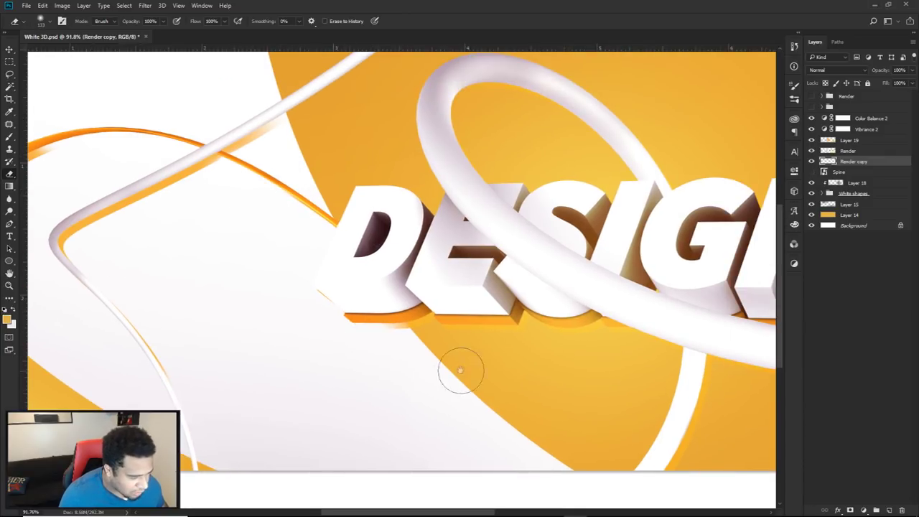
pyautogui.moveTo(460, 369); pyautogui.dragTo(437, 365)
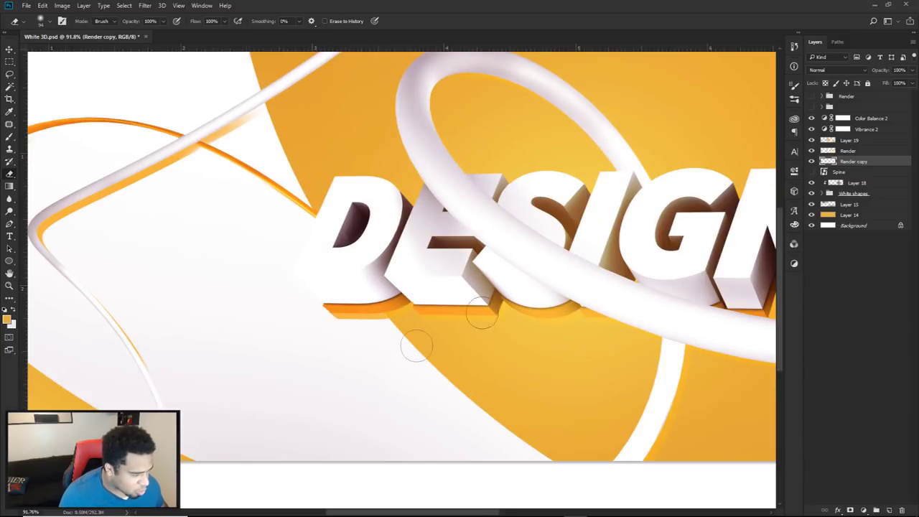
pyautogui.hotkey('ctrl', 'z')
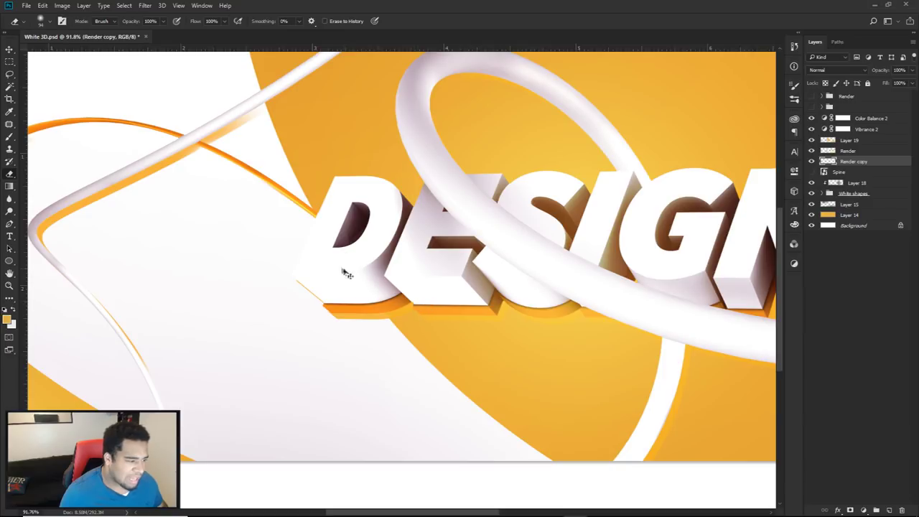
# Step: Softly fade the Render copy's orange shadow beneath the letter D and along the letter N's outer edge
pyautogui.moveTo(421, 289); pyautogui.dragTo(410, 278)
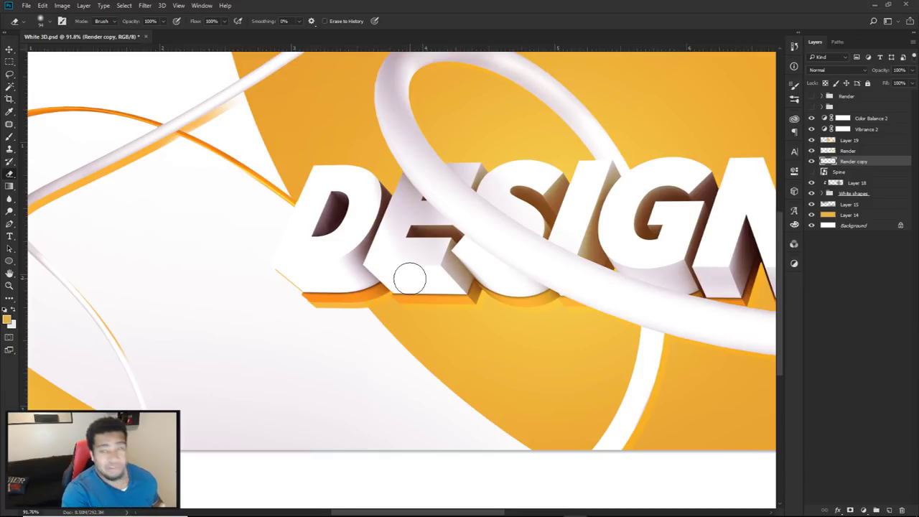
pyautogui.moveTo(565, 361); pyautogui.dragTo(479, 339)
pyautogui.keyDown('alt'); pyautogui.moveTo(523, 321); pyautogui.dragTo(546, 321, button='right'); pyautogui.keyUp('alt')
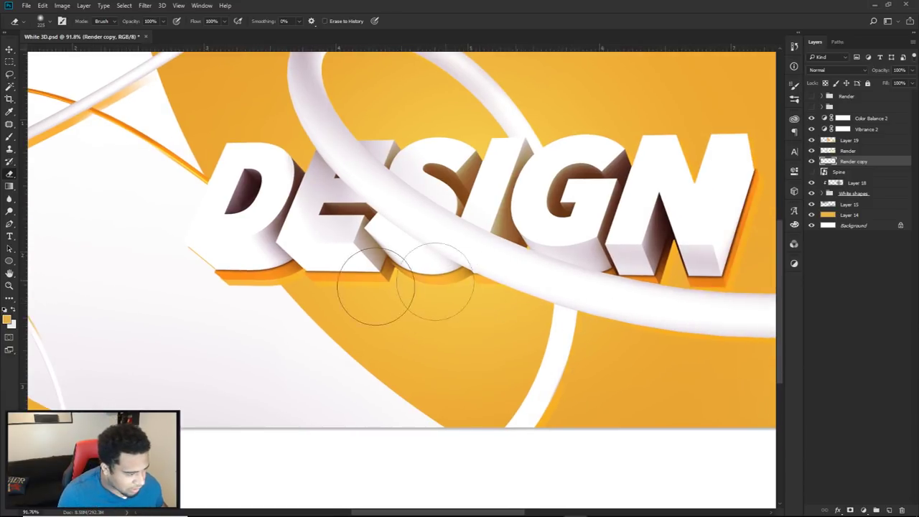
pyautogui.moveTo(589, 298); pyautogui.dragTo(453, 309)
pyautogui.moveTo(221, 287); pyautogui.dragTo(293, 301)
pyautogui.moveTo(312, 299)
pyautogui.keyDown('alt'); pyautogui.mouseDown(button='right')
pyautogui.moveTo(271, 311)
pyautogui.moveTo(239, 301)
pyautogui.mouseUp(button='right'); pyautogui.keyUp('alt')
pyautogui.moveTo(548, 301); pyautogui.dragTo(470, 247)
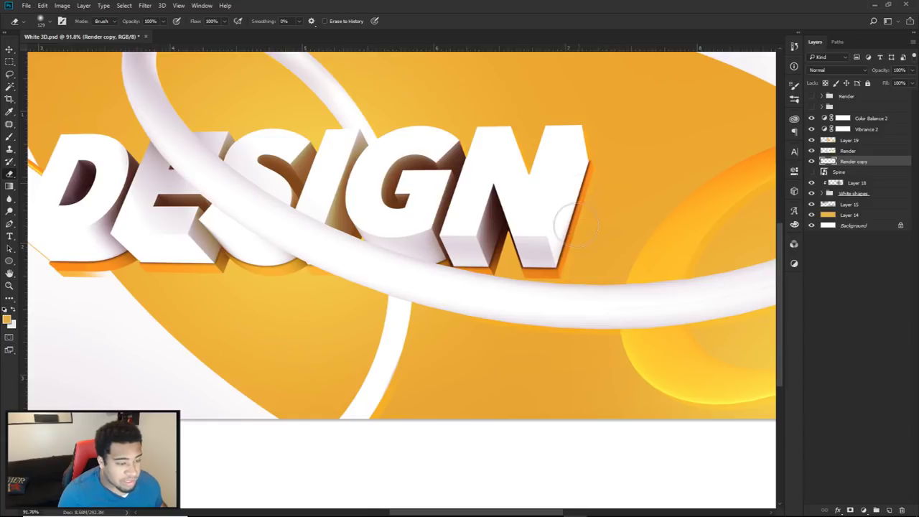
pyautogui.moveTo(557, 198); pyautogui.dragTo(573, 188)
# Step: Softly erase the orange shadow beneath the thick white tube and the lower orange curve near the banner's right end
pyautogui.moveTo(550, 304); pyautogui.dragTo(437, 287)
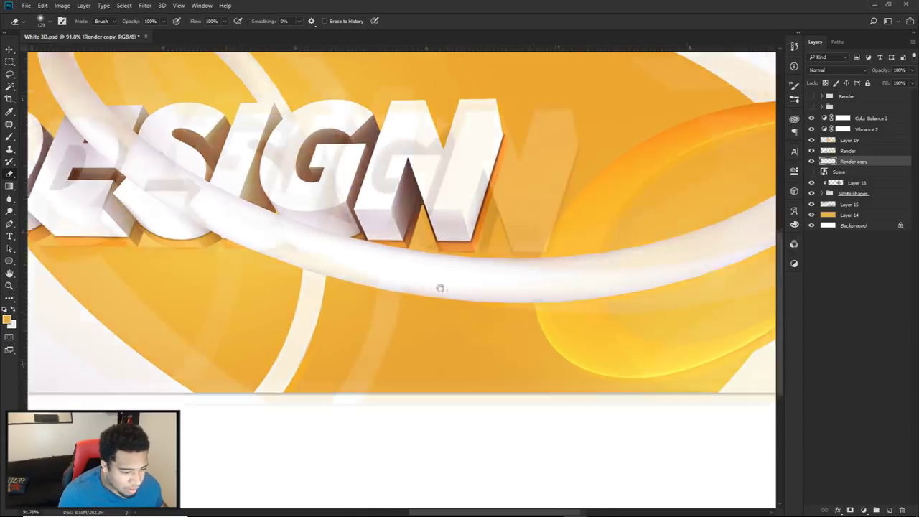
pyautogui.moveTo(550, 271); pyautogui.dragTo(443, 295)
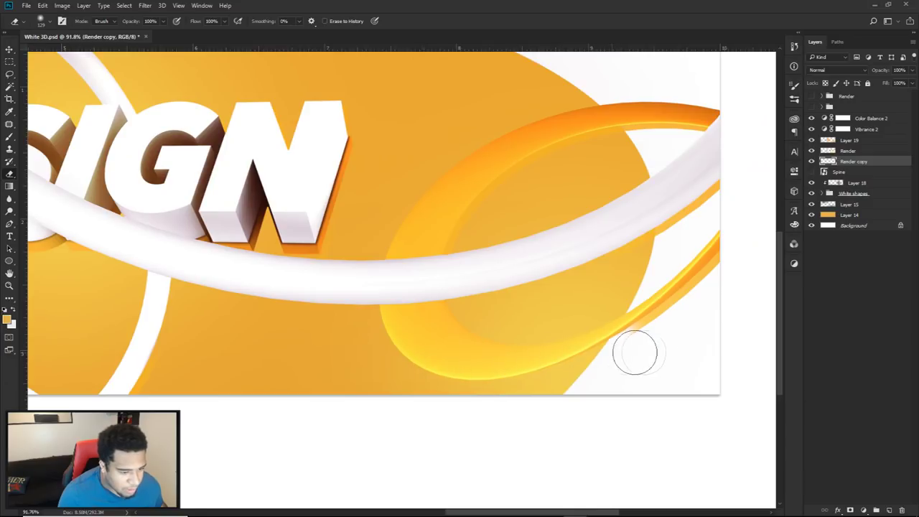
pyautogui.moveTo(587, 233); pyautogui.dragTo(572, 374)
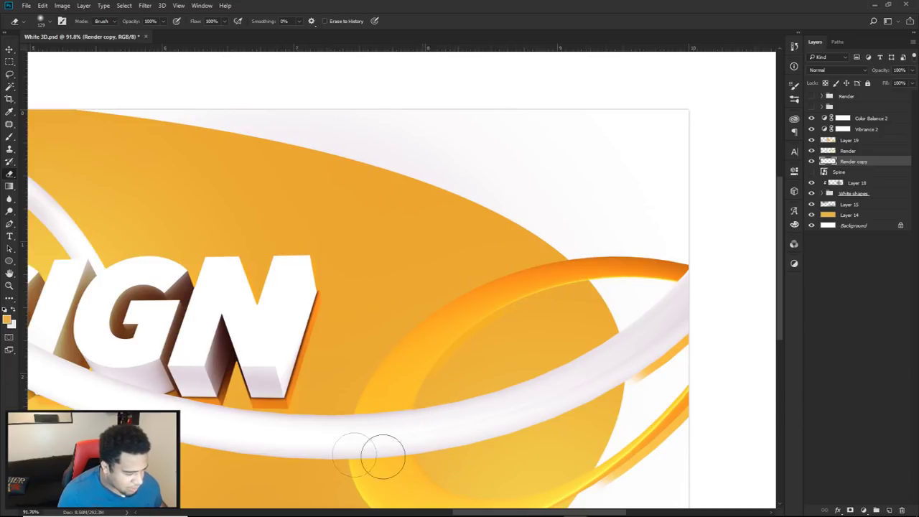
pyautogui.keyDown('alt'); pyautogui.scroll(-5, 359, 413); pyautogui.keyUp('alt')
pyautogui.keyDown('alt'); pyautogui.scroll(1, 388, 325); pyautogui.keyUp('alt')
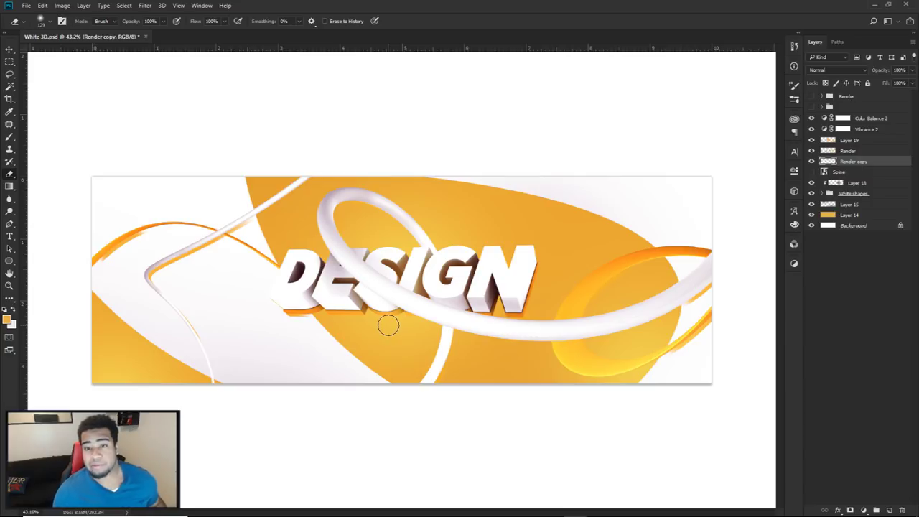
pyautogui.press('v')
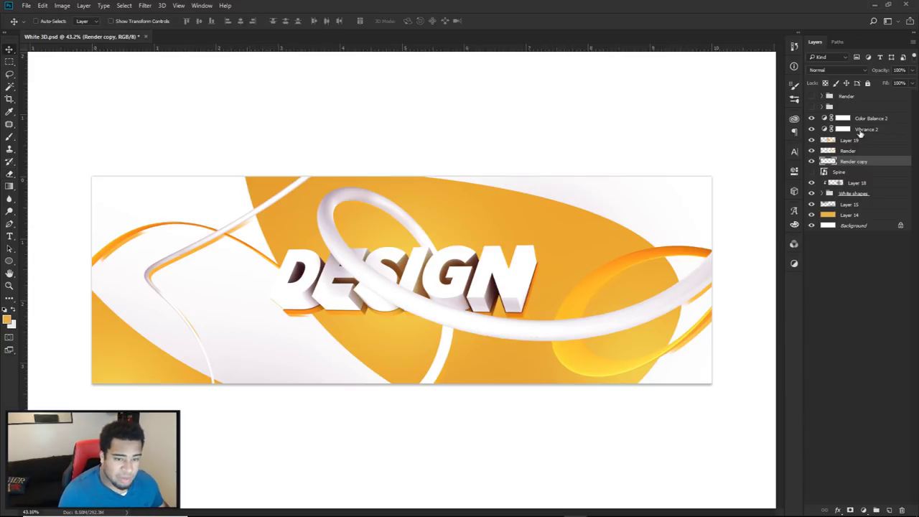
# Step: Add a layer above Render copy and draw a closed path running through the middle of the thin white tube's orange shadow around its bend
pyautogui.click(889, 509)
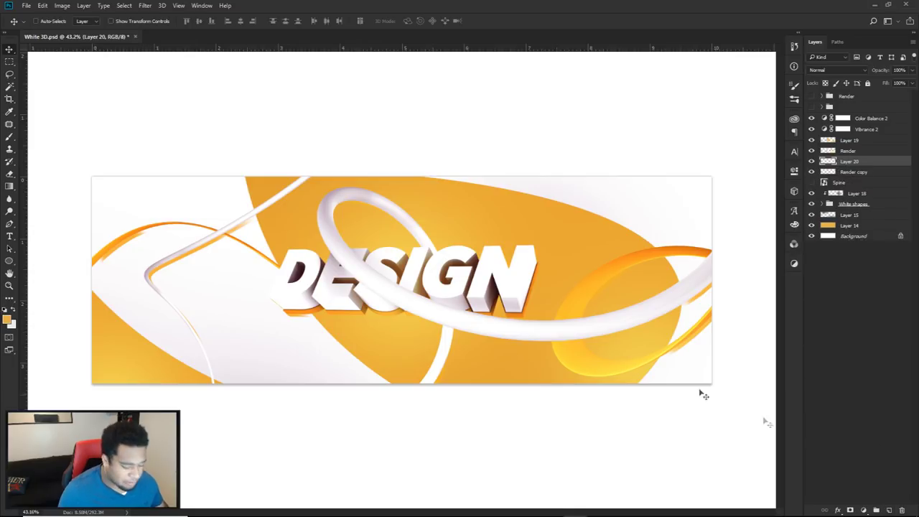
pyautogui.press('p')
pyautogui.keyDown('alt'); pyautogui.scroll(4, 132, 288); pyautogui.keyUp('alt')
pyautogui.keyDown('alt'); pyautogui.scroll(2, 132, 288); pyautogui.keyUp('alt')
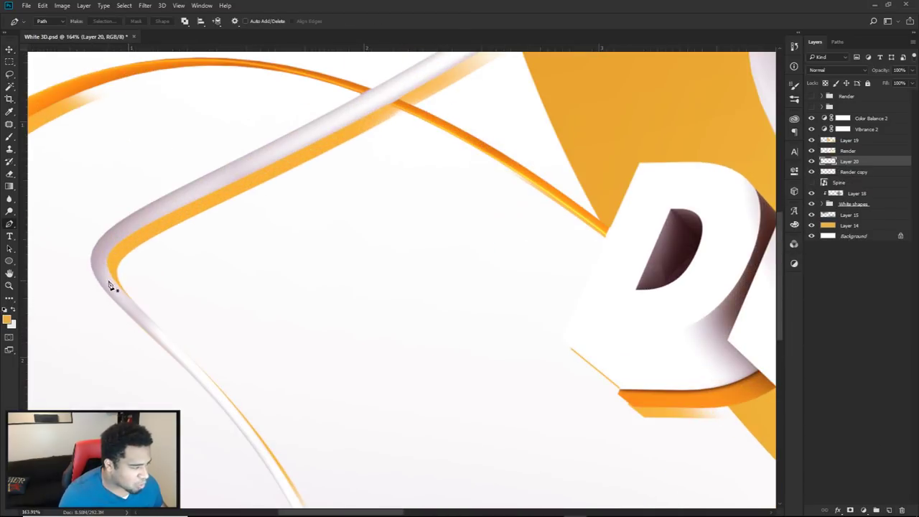
pyautogui.click(106, 270)
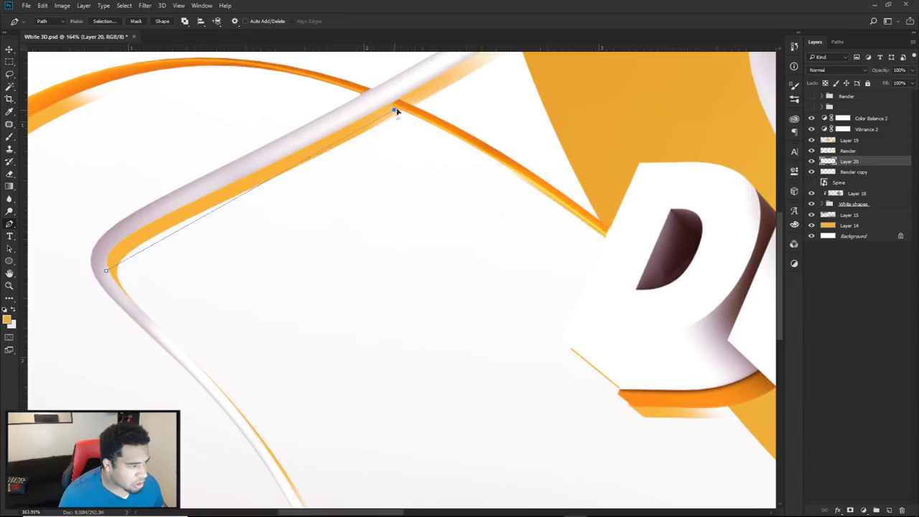
pyautogui.scroll(3, 309, 215)
pyautogui.moveTo(193, 299); pyautogui.dragTo(288, 257)
pyautogui.click(381, 207)
pyautogui.click(441, 307)
pyautogui.moveTo(280, 410); pyautogui.dragTo(423, 252)
pyautogui.moveTo(426, 328); pyautogui.dragTo(414, 339)
pyautogui.moveTo(326, 323); pyautogui.dragTo(254, 265)
pyautogui.click(249, 204)
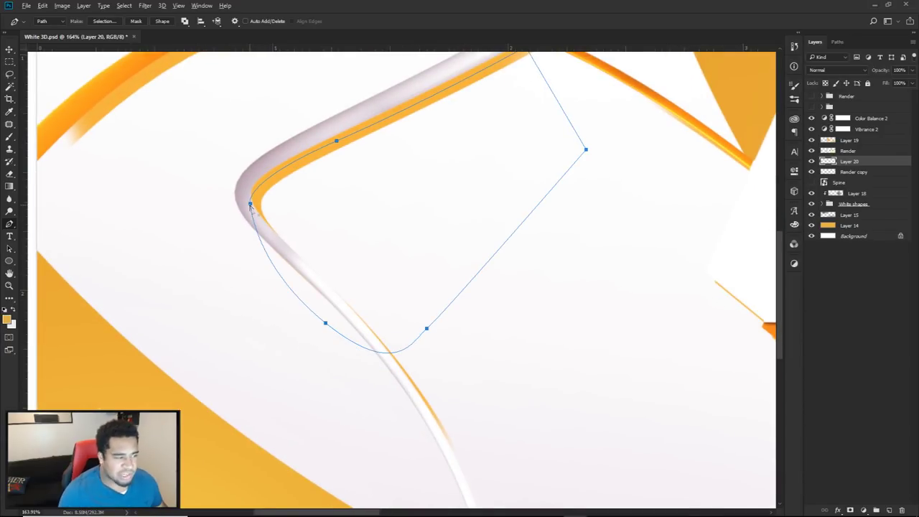
# Step: Convert the path into a new anti-aliased selection with a 0 pixel feather radius
pyautogui.keyDown('alt'); pyautogui.scroll(-1, 250, 205); pyautogui.keyUp('alt')
pyautogui.rightClick(358, 203)
pyautogui.click(431, 249)
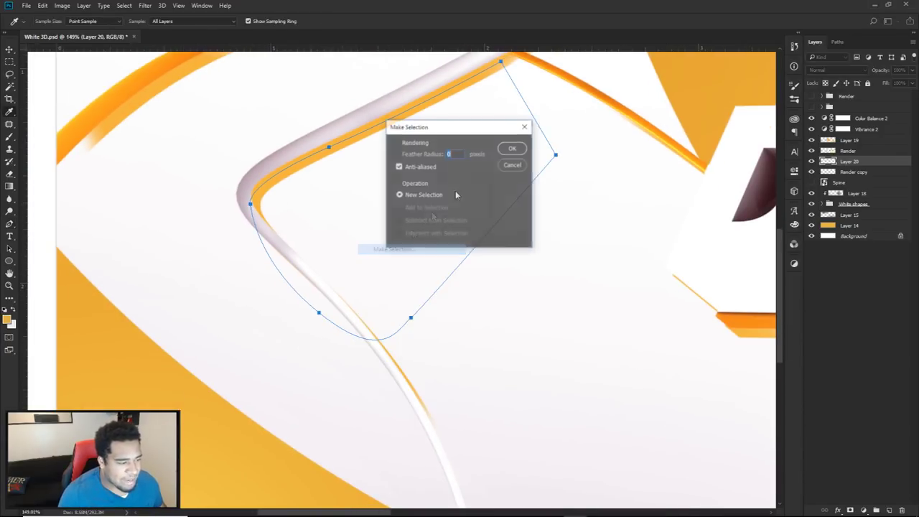
pyautogui.click(512, 148)
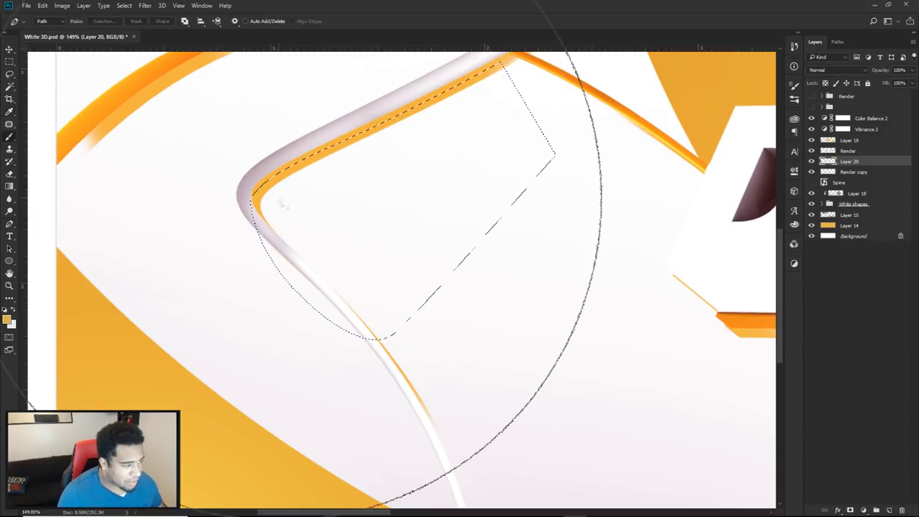
# Step: Softly brush white (ffffff) inside the selection over the inner half of the thin tube's orange shadow, and deselect
pyautogui.press('b')
pyautogui.press('[')
pyautogui.press('[')
pyautogui.press('[')
pyautogui.click(8, 319)
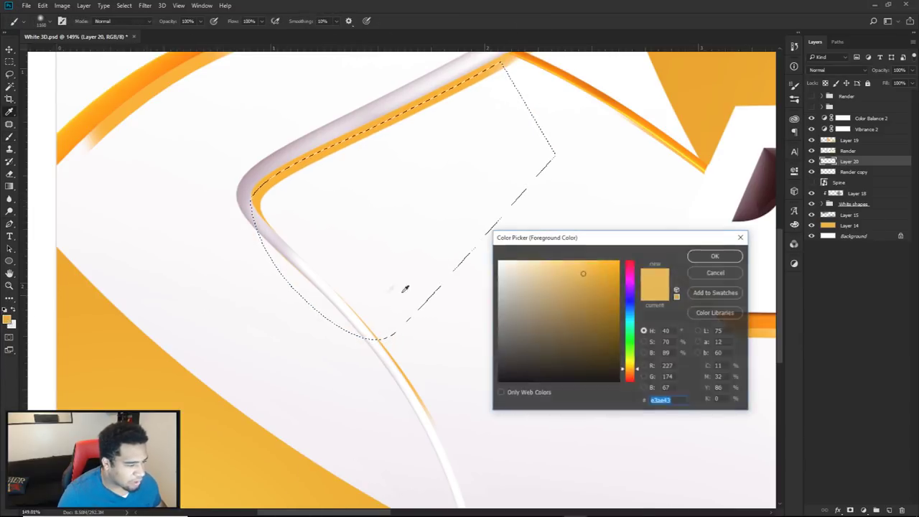
pyautogui.write('ffffff')
pyautogui.click(715, 256)
pyautogui.keyDown('alt'); pyautogui.moveTo(448, 256); pyautogui.dragTo(159, 246, button='right'); pyautogui.keyUp('alt')
pyautogui.keyDown('alt'); pyautogui.moveTo(316, 254); pyautogui.dragTo(242, 247, button='right'); pyautogui.keyUp('alt')
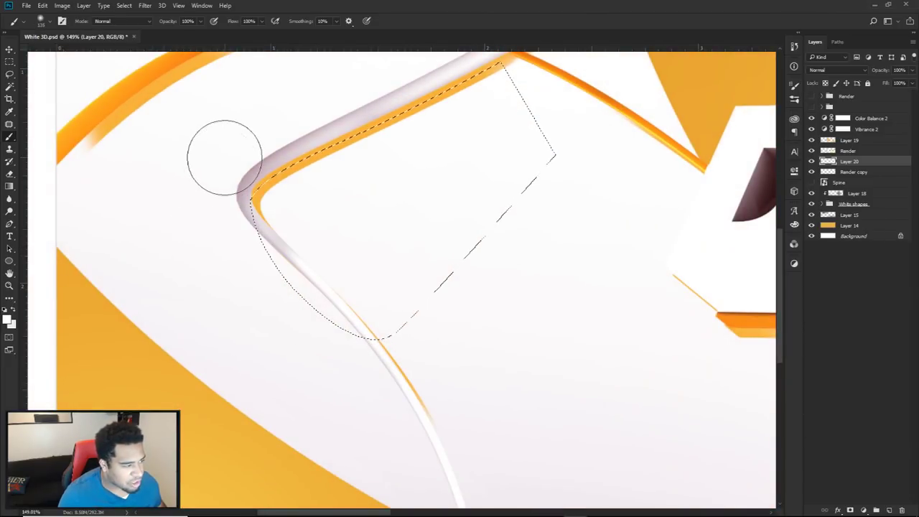
pyautogui.moveTo(369, 99); pyautogui.dragTo(295, 172)
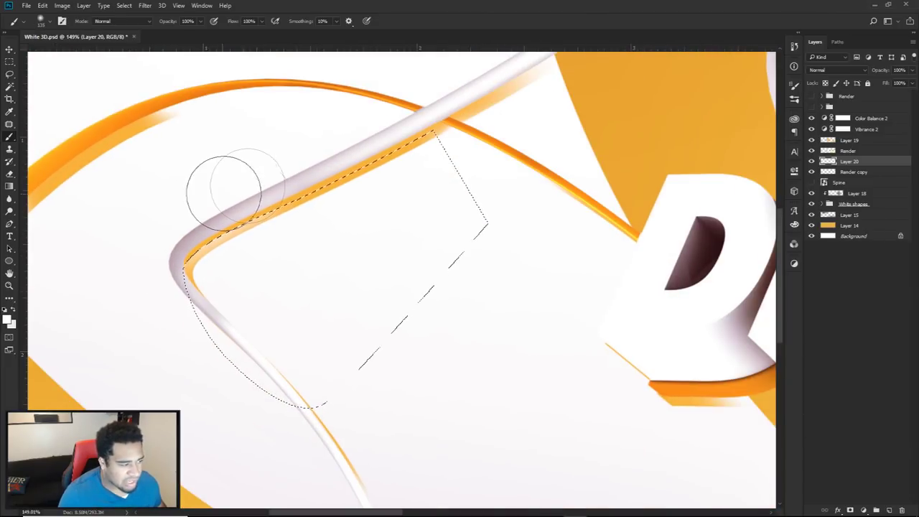
pyautogui.hotkey('ctrl', 'd')
pyautogui.press('v')
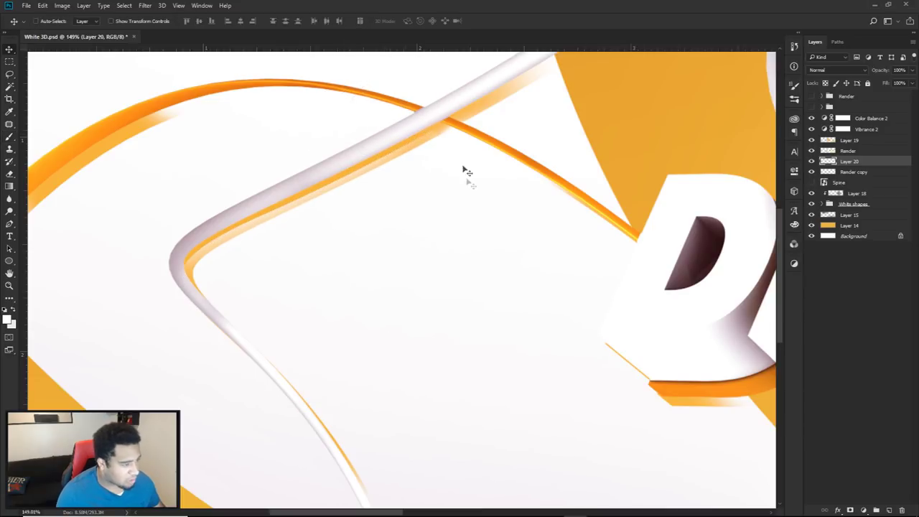
# Step: Set the blend mode of Layer 20 to Overlay
pyautogui.click(826, 71)
pyautogui.click(817, 165)
pyautogui.hotkey('shift', 'alt', 'o')
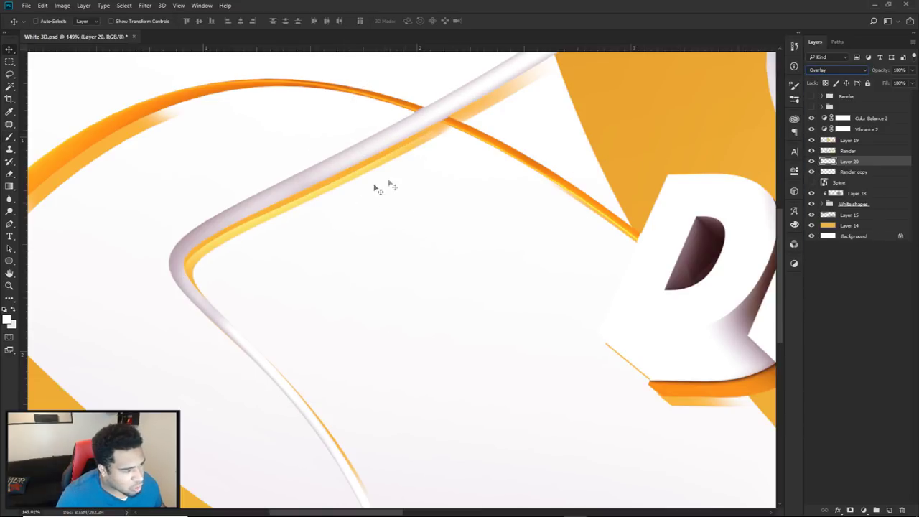
pyautogui.hotkey('alt', 'v')
pyautogui.press('Escape')
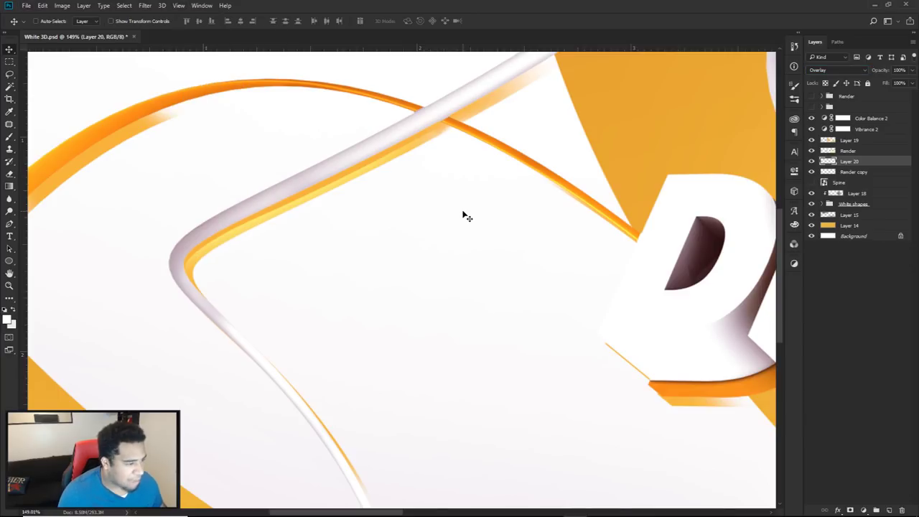
pyautogui.keyDown('alt'); pyautogui.scroll(-8, 463, 215); pyautogui.keyUp('alt')
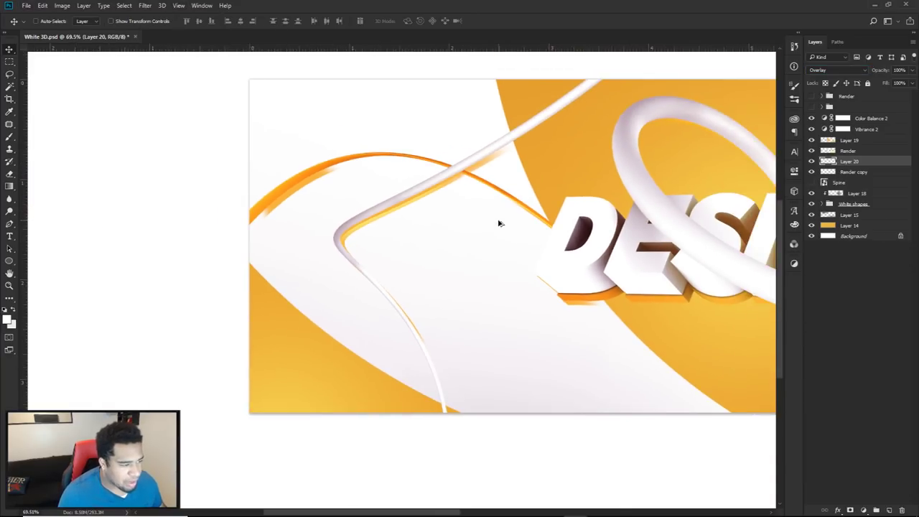
pyautogui.keyDown('alt'); pyautogui.scroll(-3, 499, 224); pyautogui.keyUp('alt')
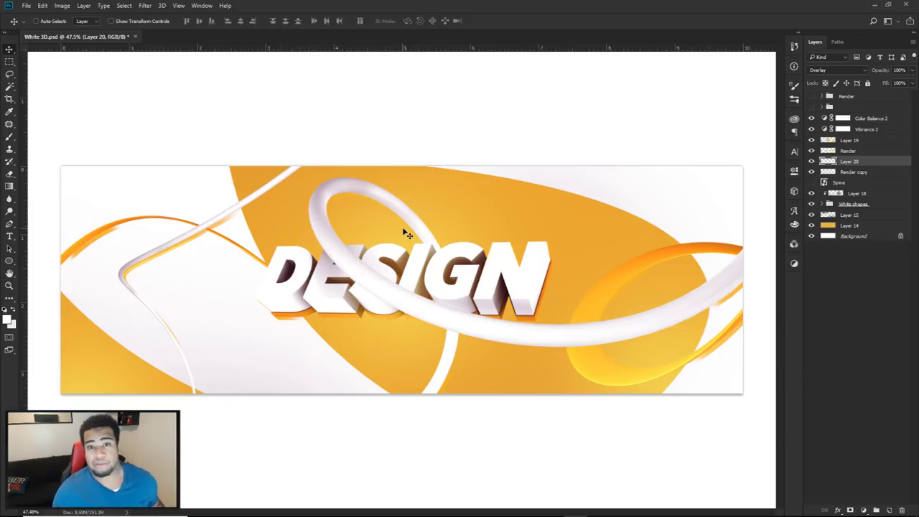
# Step: Duplicate all layers from Color Balance 2 down to Background and merge the copies into one layer
pyautogui.click(863, 121)
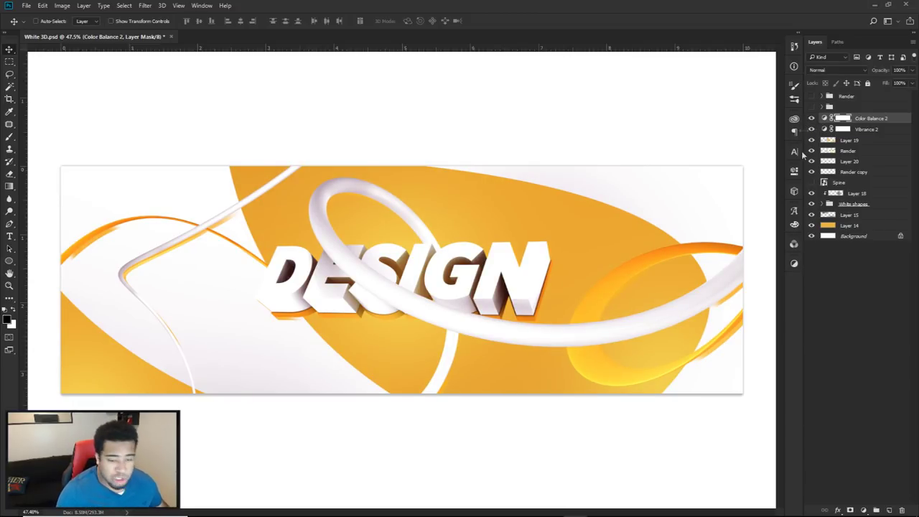
pyautogui.keyDown('shift'); pyautogui.click(854, 236); pyautogui.keyUp('shift')
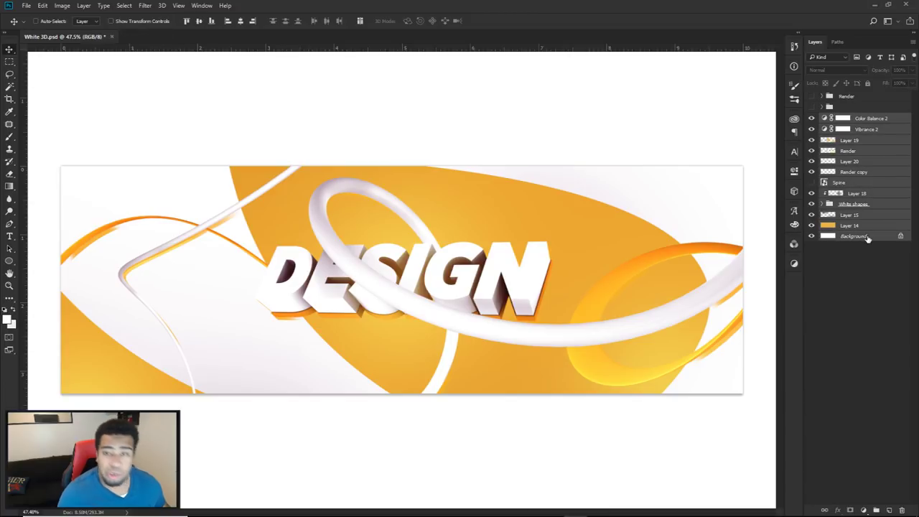
pyautogui.hotkey('ctrl', 'j')
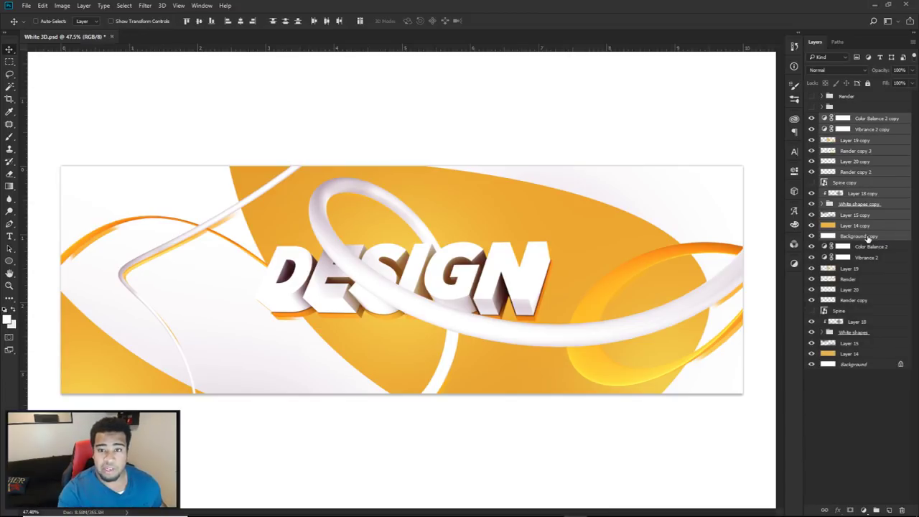
pyautogui.hotkey('ctrl', 'e')
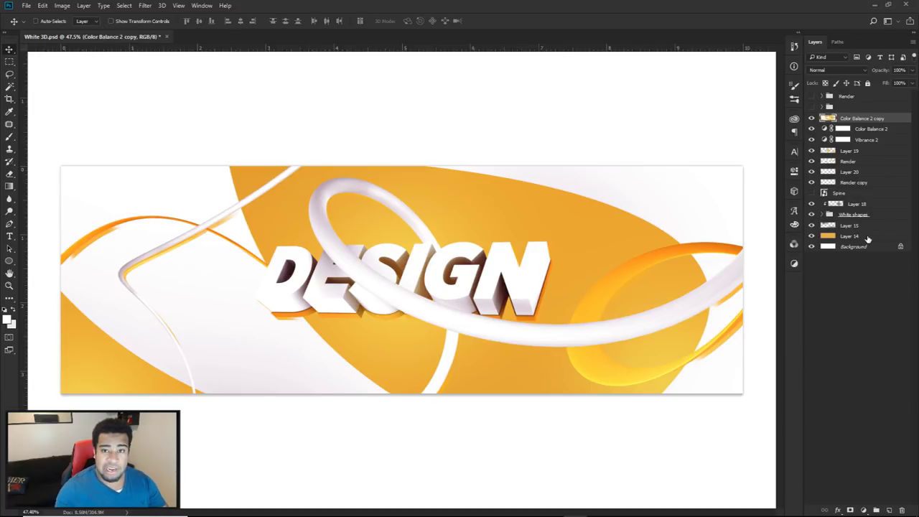
# Step: Apply the Filter Gallery's Paint Daubs to the merged layer with brush size 1, sharpness 1 and the Simple brush type
pyautogui.click(145, 5)
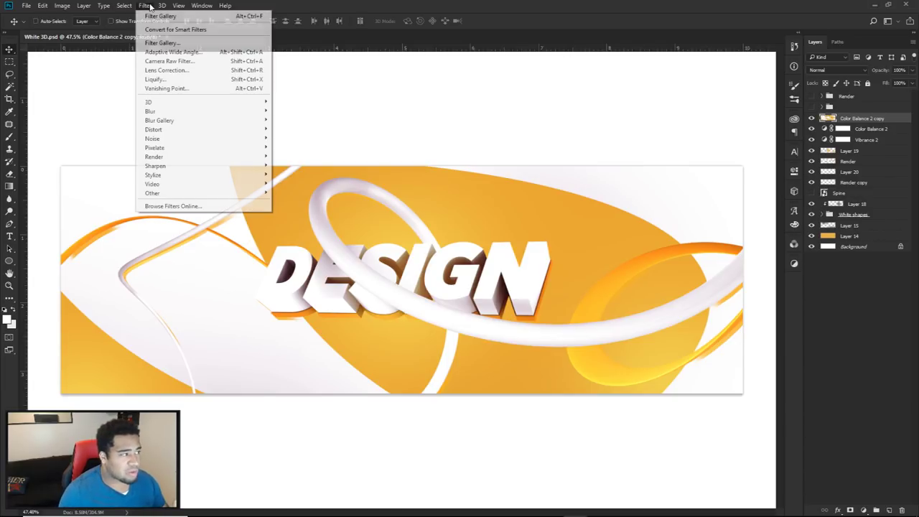
pyautogui.click(159, 44)
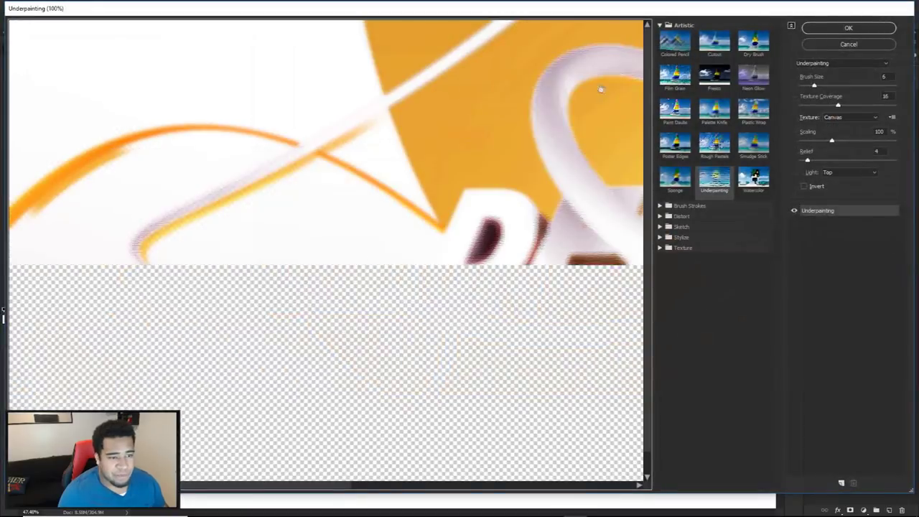
pyautogui.moveTo(578, 206); pyautogui.dragTo(376, 151)
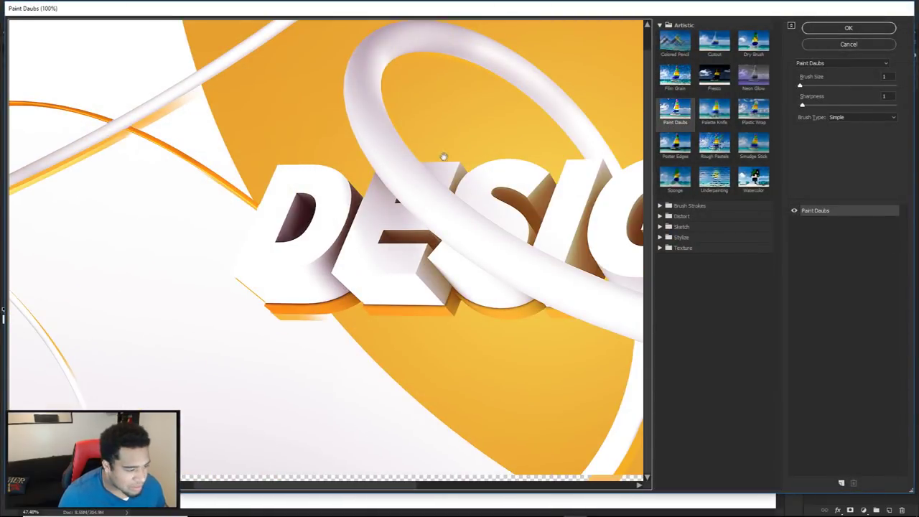
pyautogui.moveTo(444, 154); pyautogui.dragTo(438, 242)
pyautogui.click(848, 28)
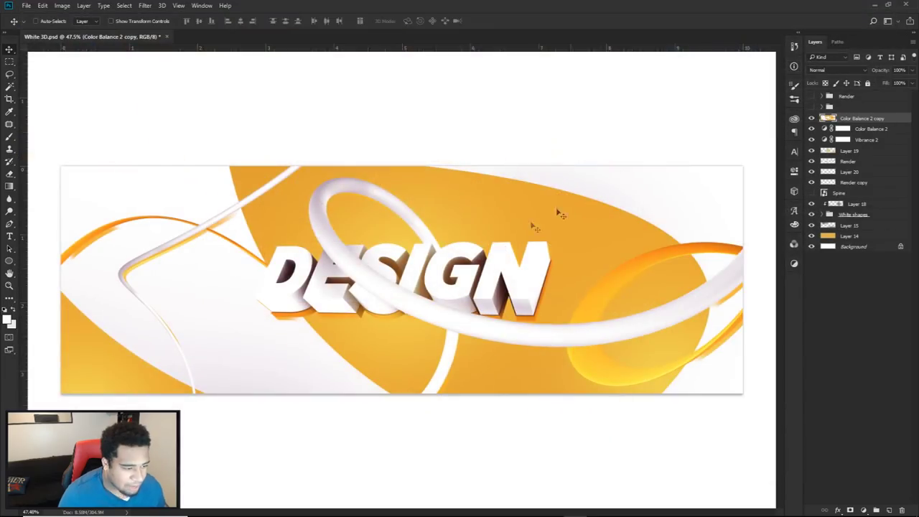
# Step: Examine the letter N closely and compare the banner with and without the filtered Color Balance 2 copy layer
pyautogui.keyDown('alt'); pyautogui.scroll(2, 399, 290); pyautogui.keyUp('alt')
pyautogui.keyDown('alt'); pyautogui.scroll(4, 702, 323); pyautogui.keyUp('alt')
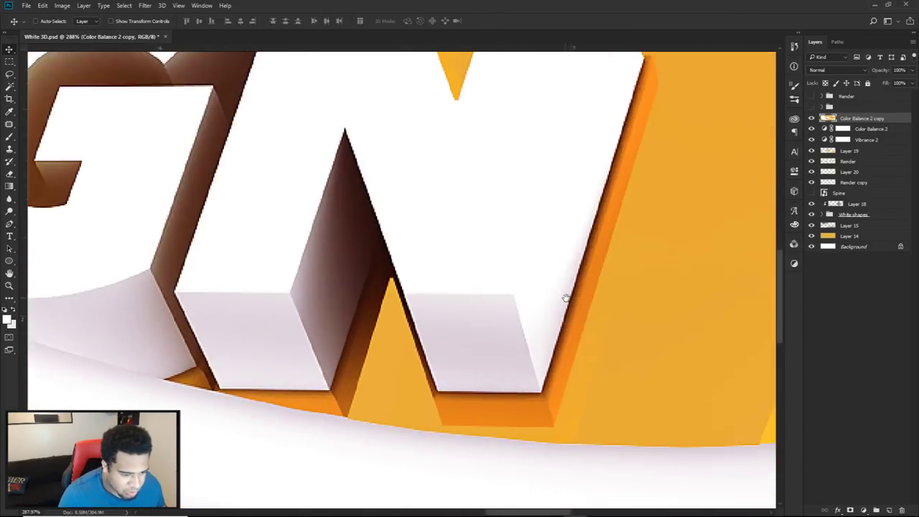
pyautogui.moveTo(566, 297); pyautogui.dragTo(550, 308)
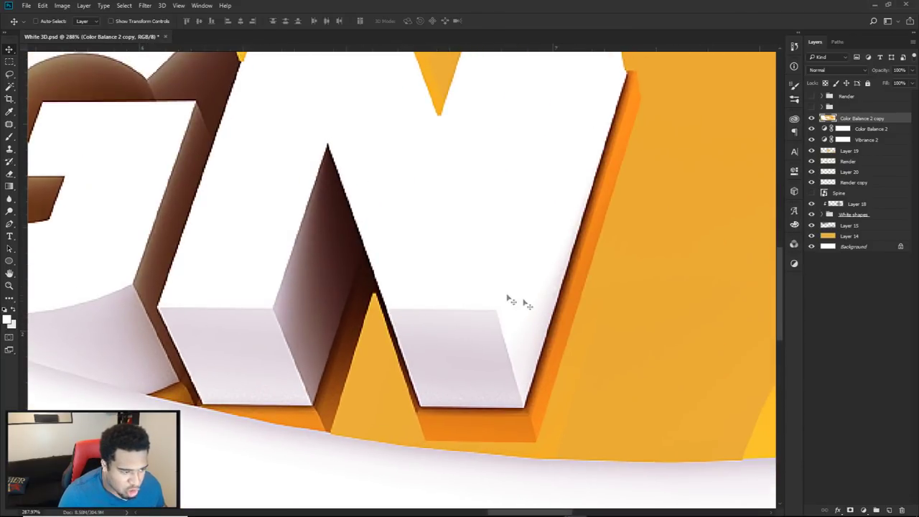
pyautogui.click(812, 120)
pyautogui.click(813, 120)
pyautogui.click(812, 120)
pyautogui.click(812, 119)
pyautogui.click(812, 120)
pyautogui.click(812, 120)
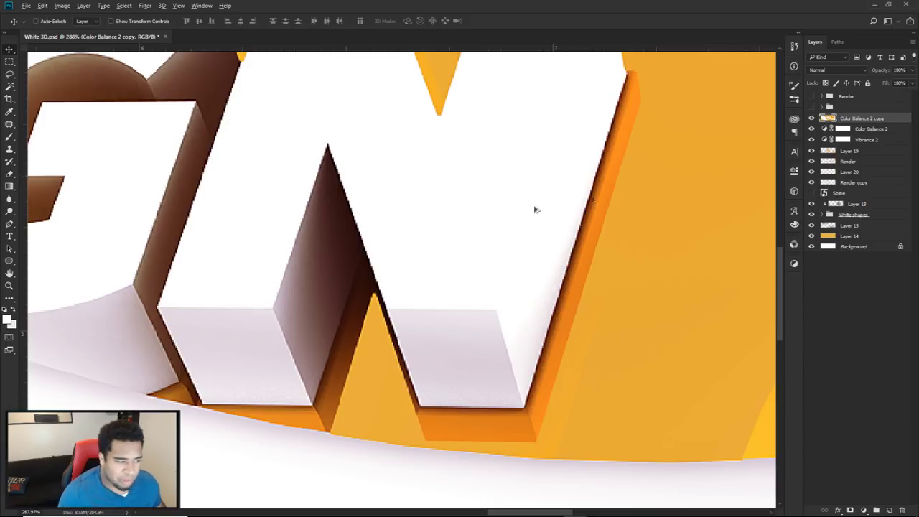
pyautogui.keyDown('alt'); pyautogui.scroll(-8, 477, 212); pyautogui.keyUp('alt')
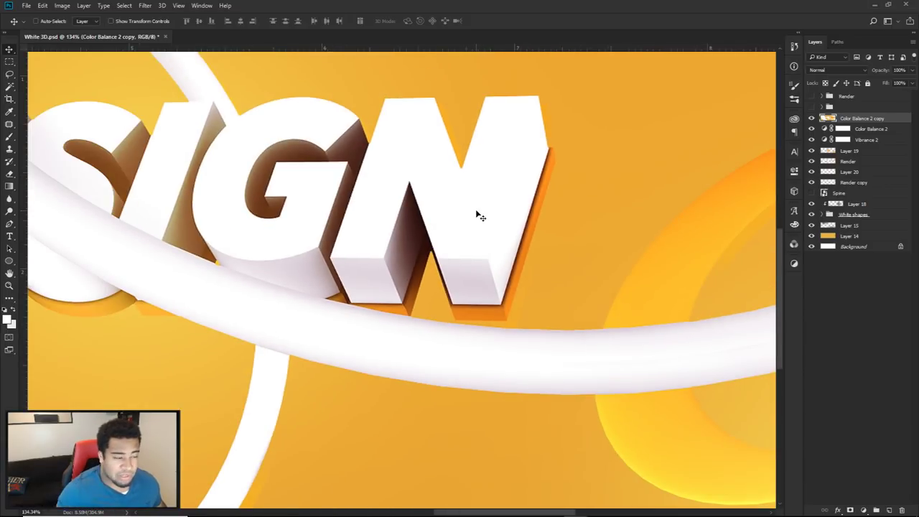
pyautogui.keyDown('alt'); pyautogui.scroll(-5, 476, 212); pyautogui.keyUp('alt')
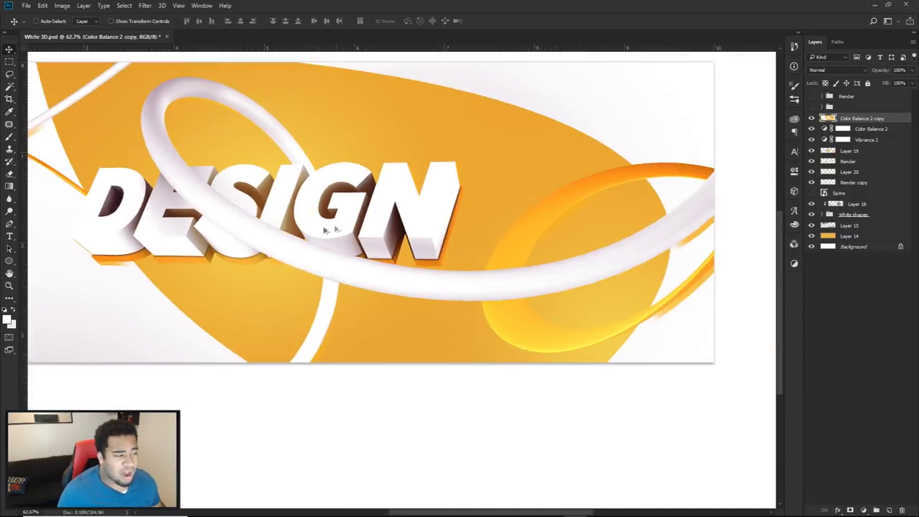